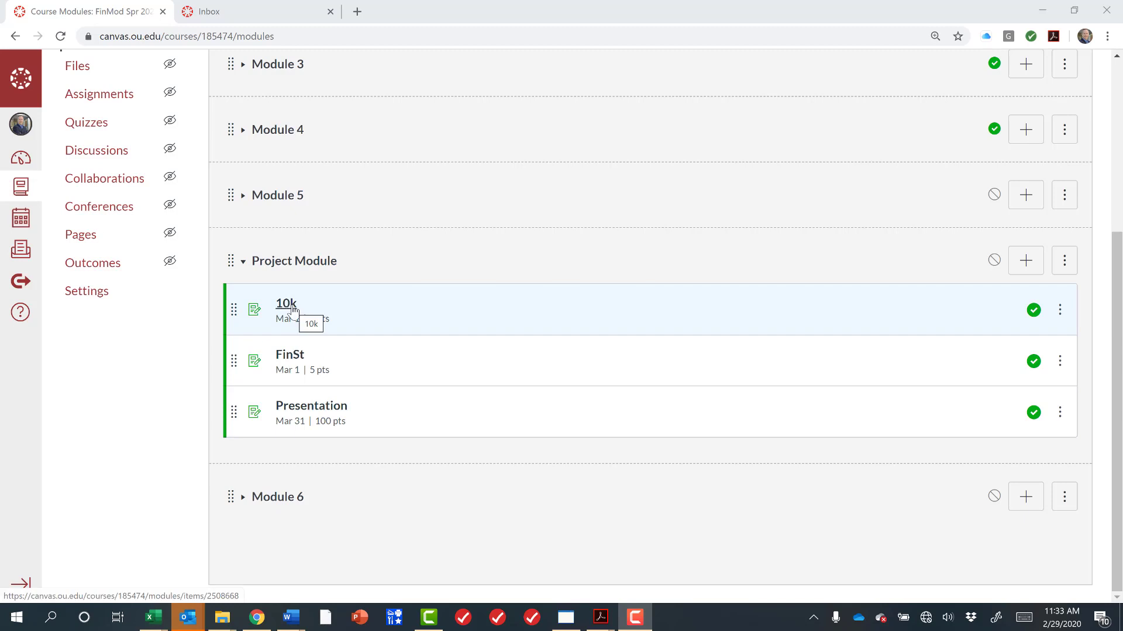
# Open the 10k assignment in the Project Module to view its instructions.
pyautogui.click(285, 306)
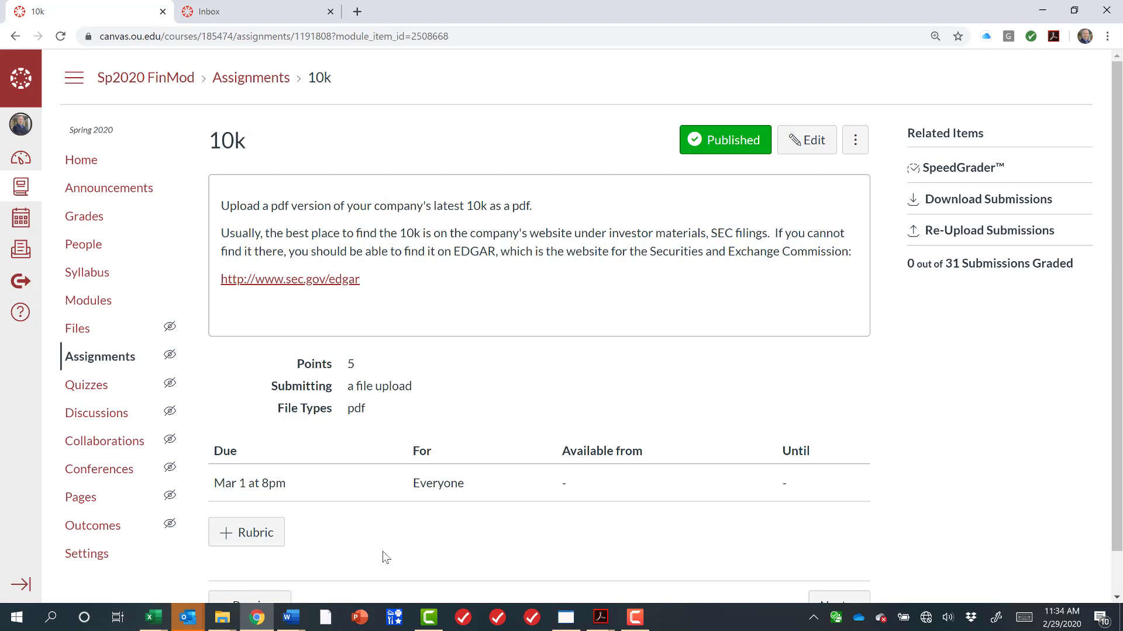
# Open a new browser tab and search Google for yeti.
pyautogui.click(358, 13)
pyautogui.write('yeti')
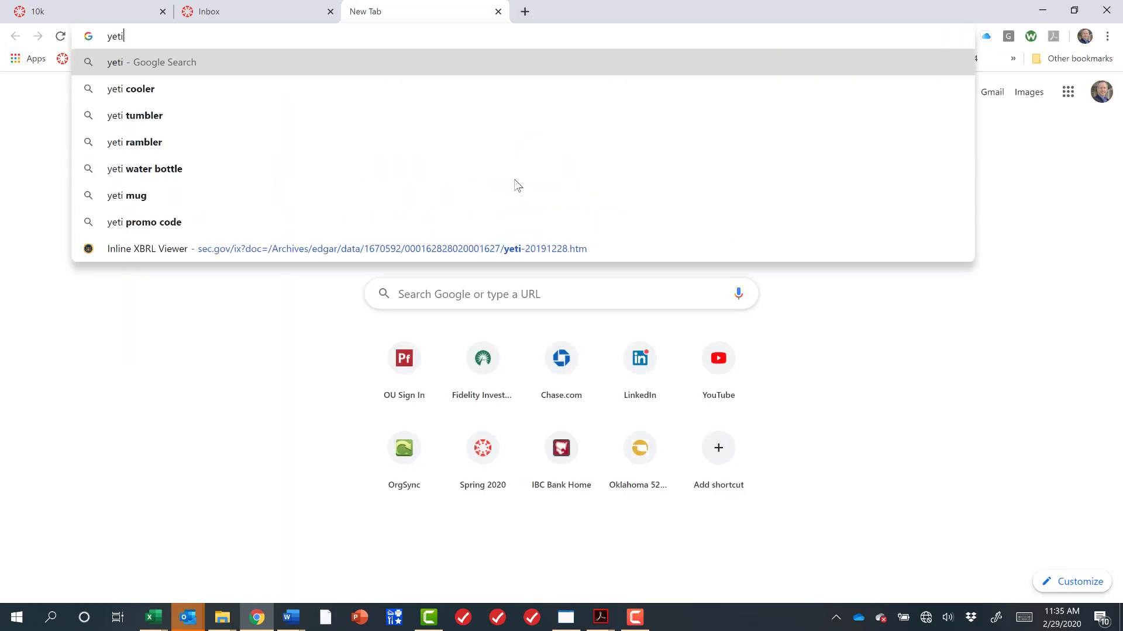
pyautogui.press('Return')
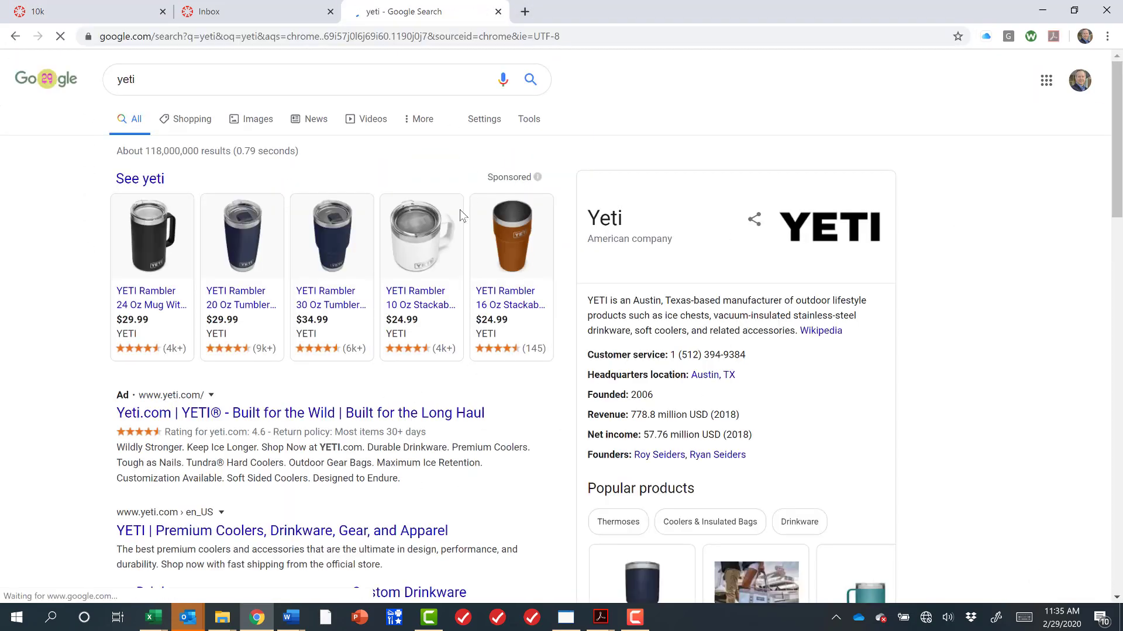
# Search Google for yeti investor relations using the suggested completion.
pyautogui.scroll(-9, 345, 445)
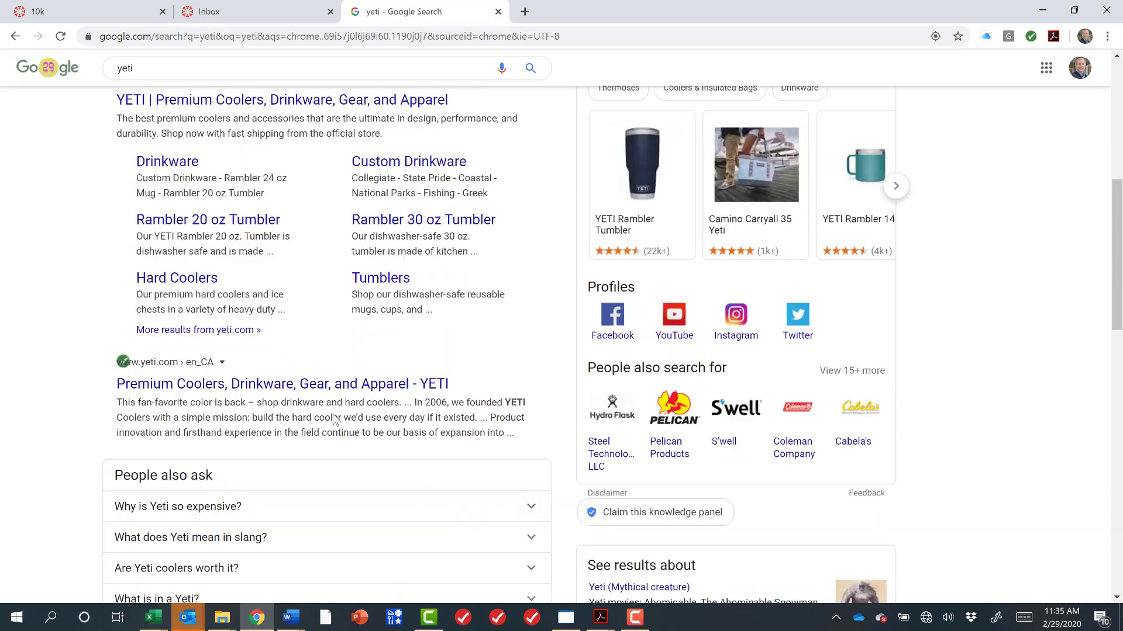
pyautogui.scroll(-13, 335, 420)
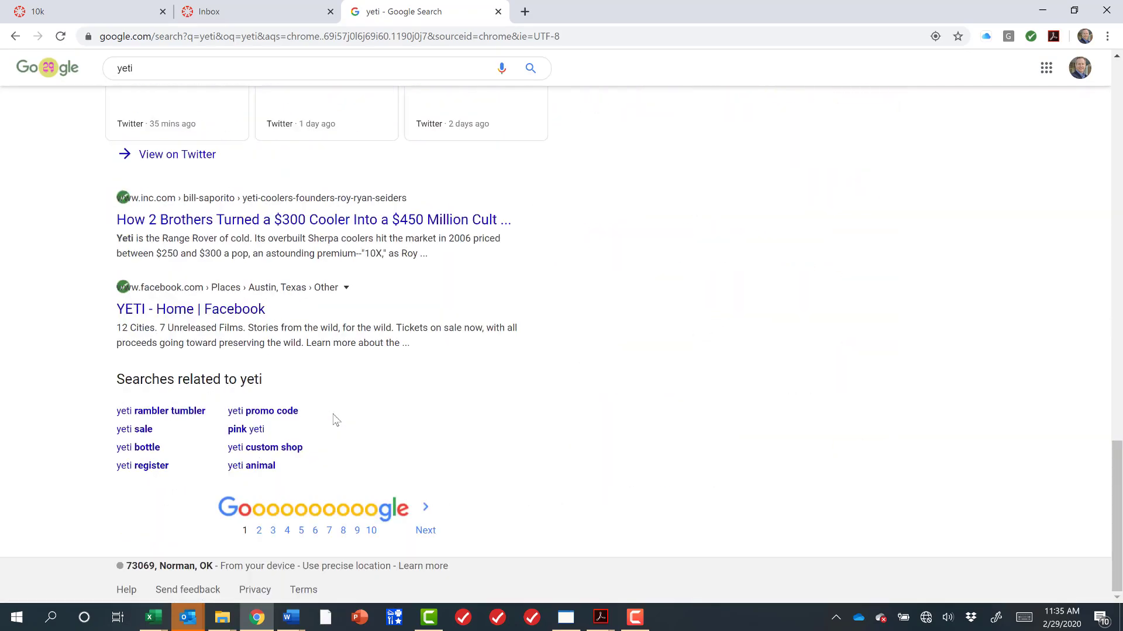
pyautogui.scroll(5, 335, 419)
pyautogui.scroll(15, 335, 419)
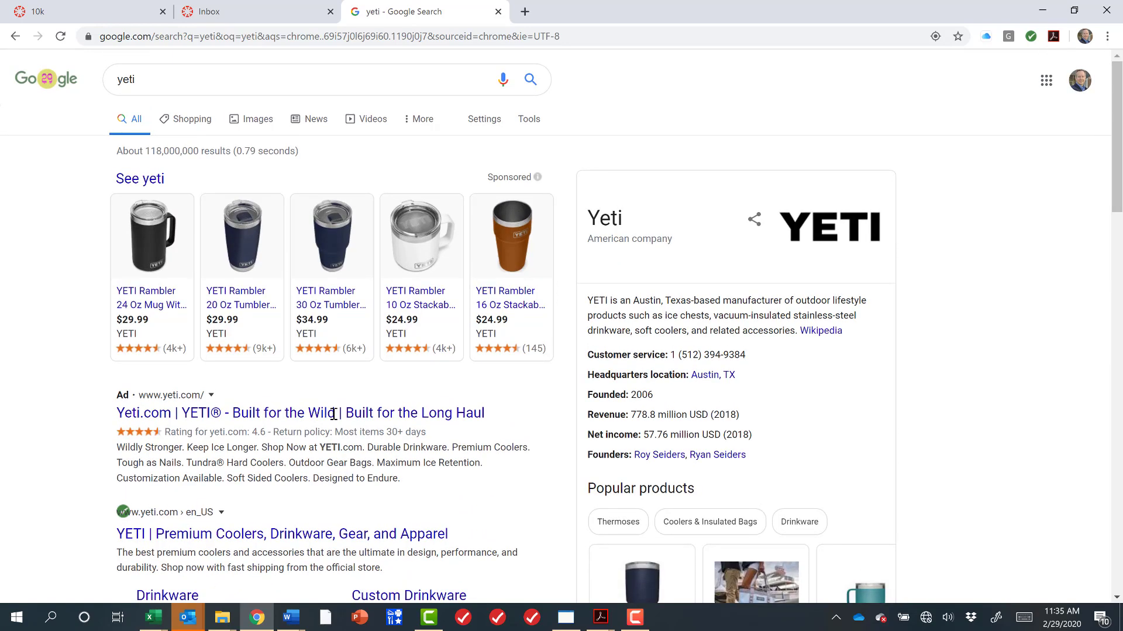
pyautogui.click(279, 85)
pyautogui.write('invesotr')
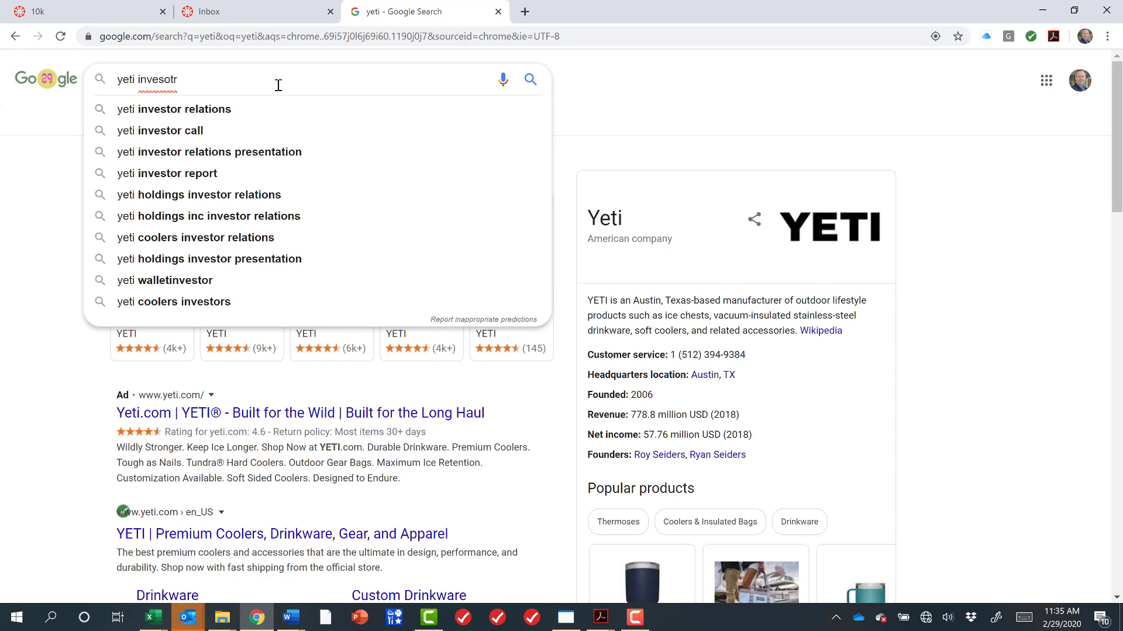
pyautogui.press('Down')
pyautogui.press('Return')
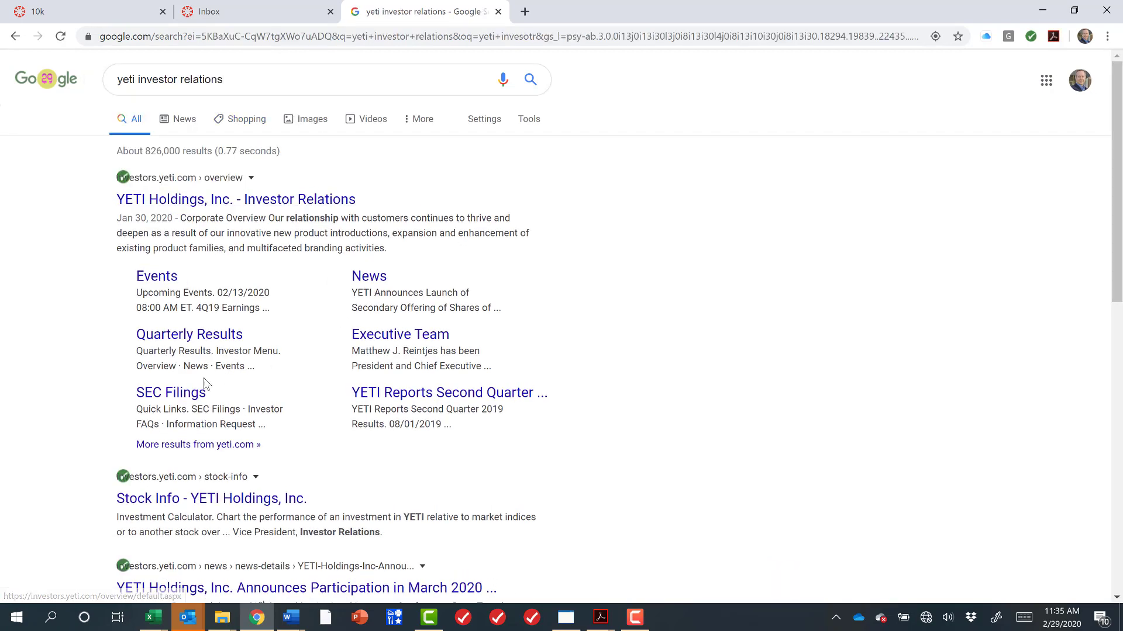
# Open YETI's SEC Filings page, go to page 2 of the list, and open the 10-K annual report PDF.
pyautogui.click(182, 398)
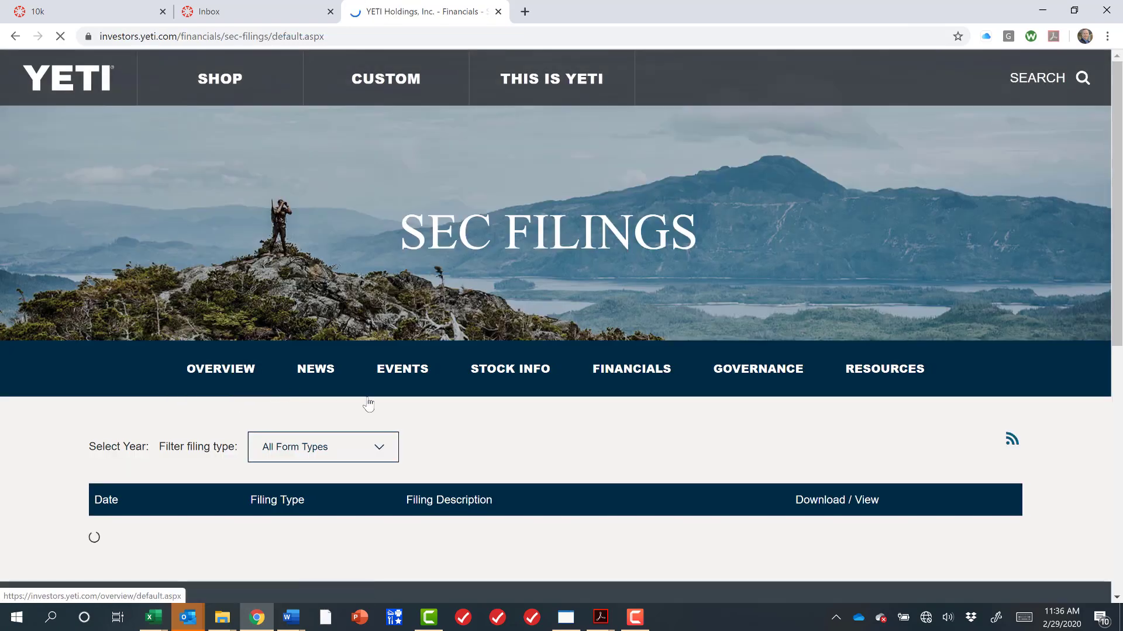
pyautogui.scroll(-5, 517, 464)
pyautogui.scroll(-1, 445, 471)
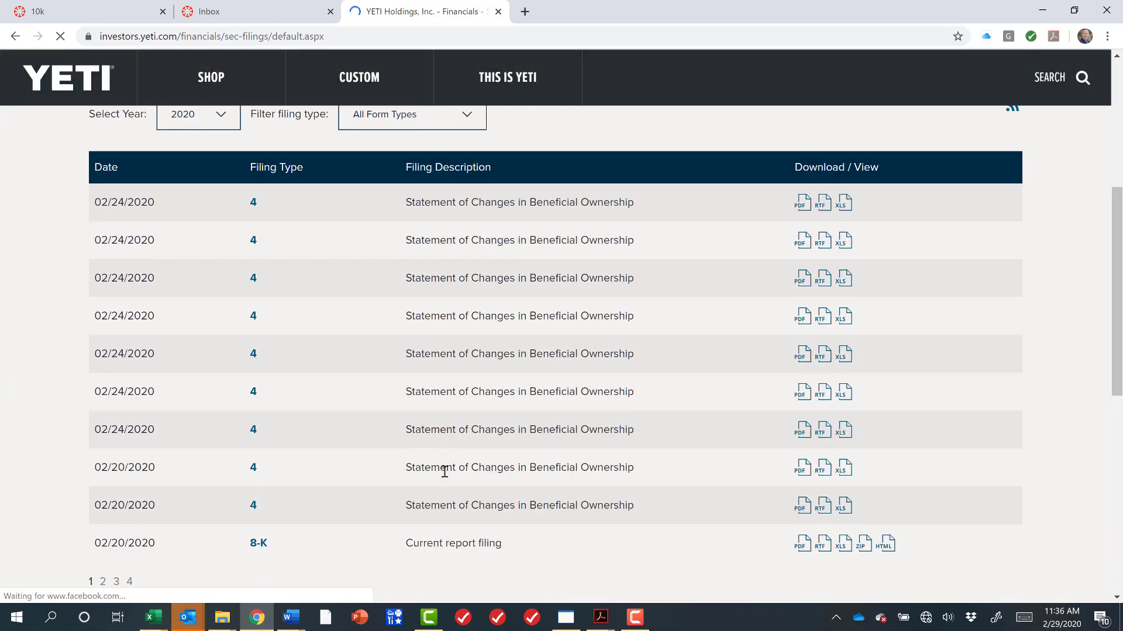
pyautogui.scroll(-4, 444, 477)
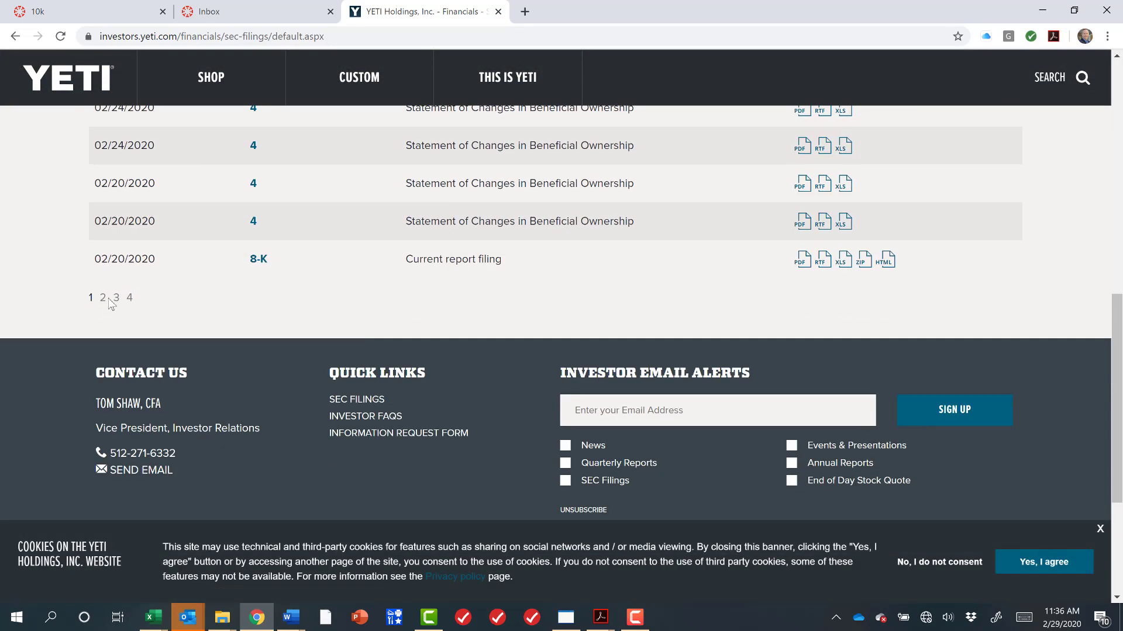
pyautogui.click(104, 299)
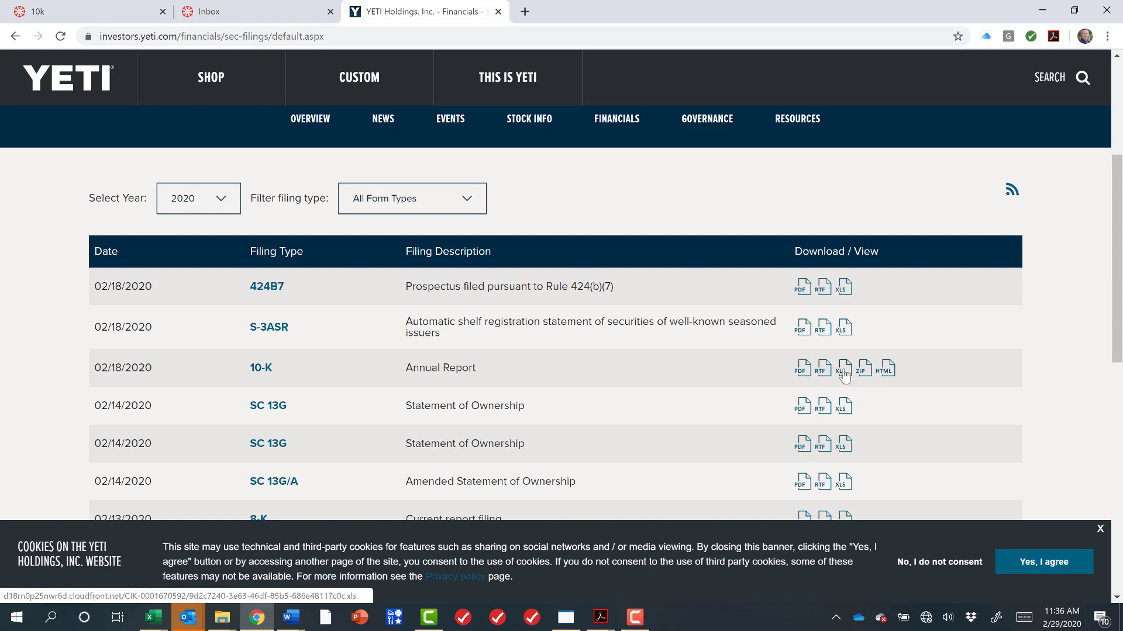
pyautogui.click(803, 369)
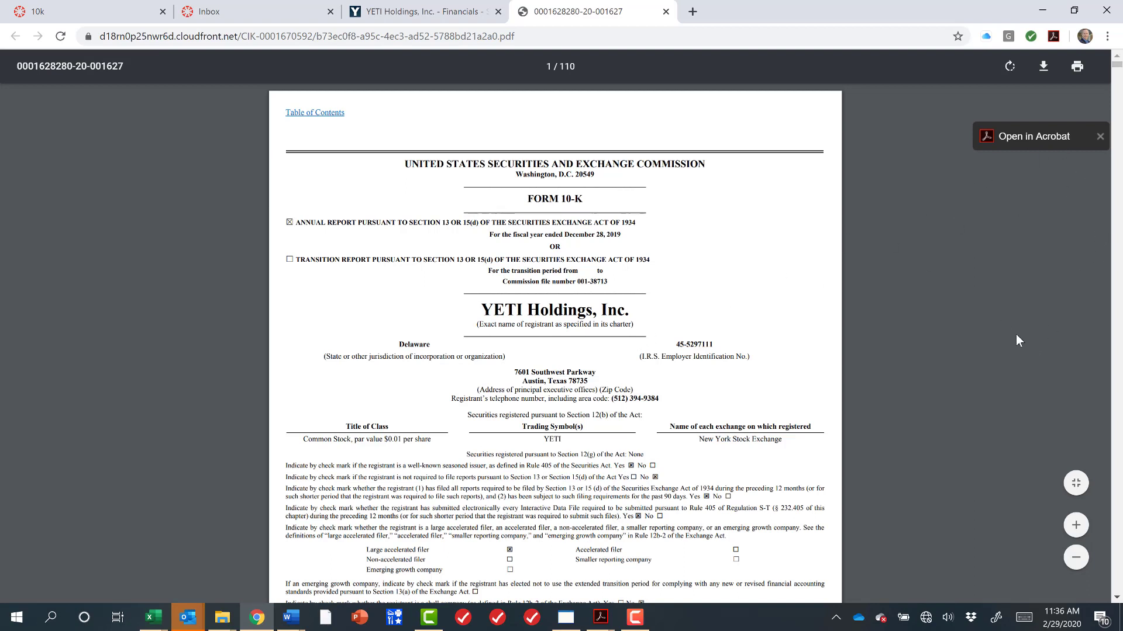
# Highlight the commission heading, FORM 10-K, the company name and the YETI trading symbol on the cover page.
pyautogui.scroll(-1, 626, 480)
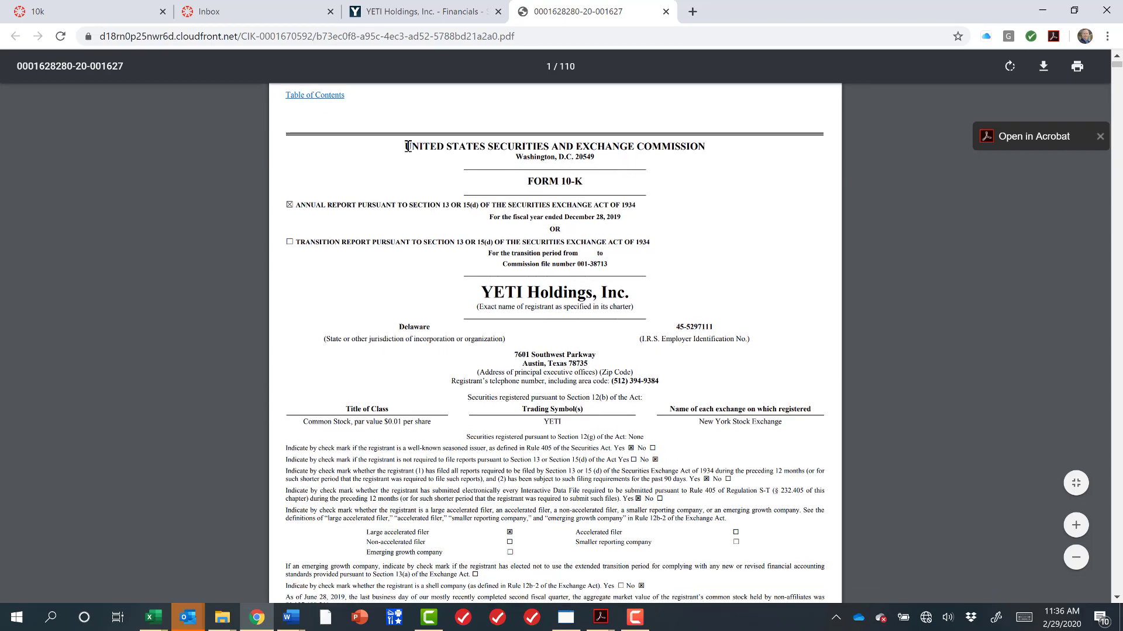
pyautogui.moveTo(408, 146); pyautogui.dragTo(711, 138)
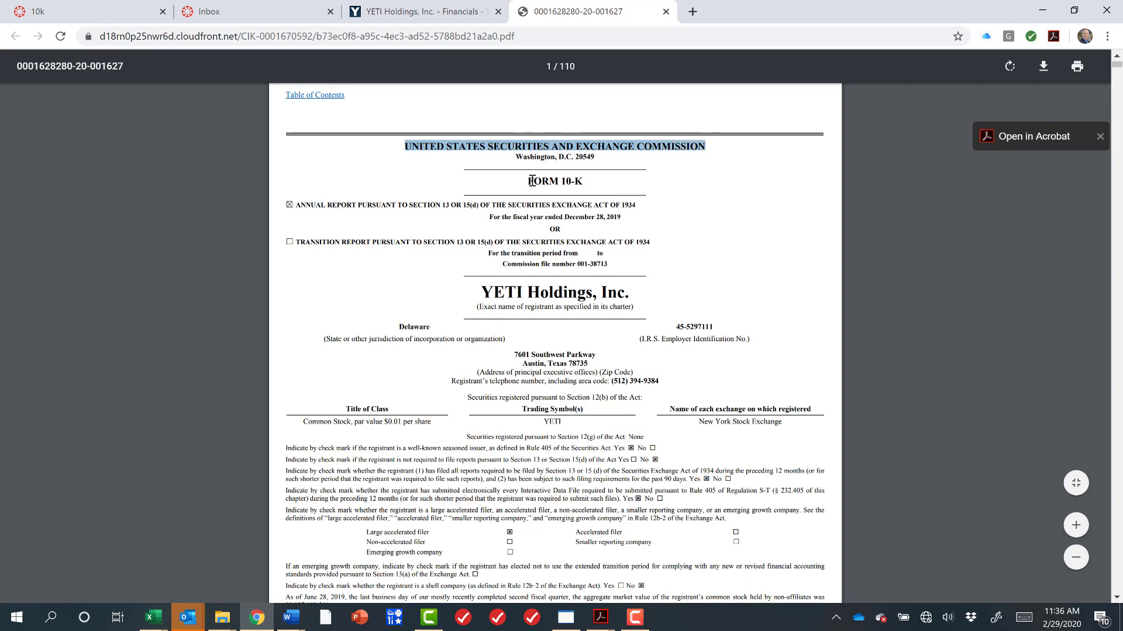
pyautogui.moveTo(527, 181); pyautogui.dragTo(586, 183)
pyautogui.moveTo(480, 290); pyautogui.dragTo(633, 293)
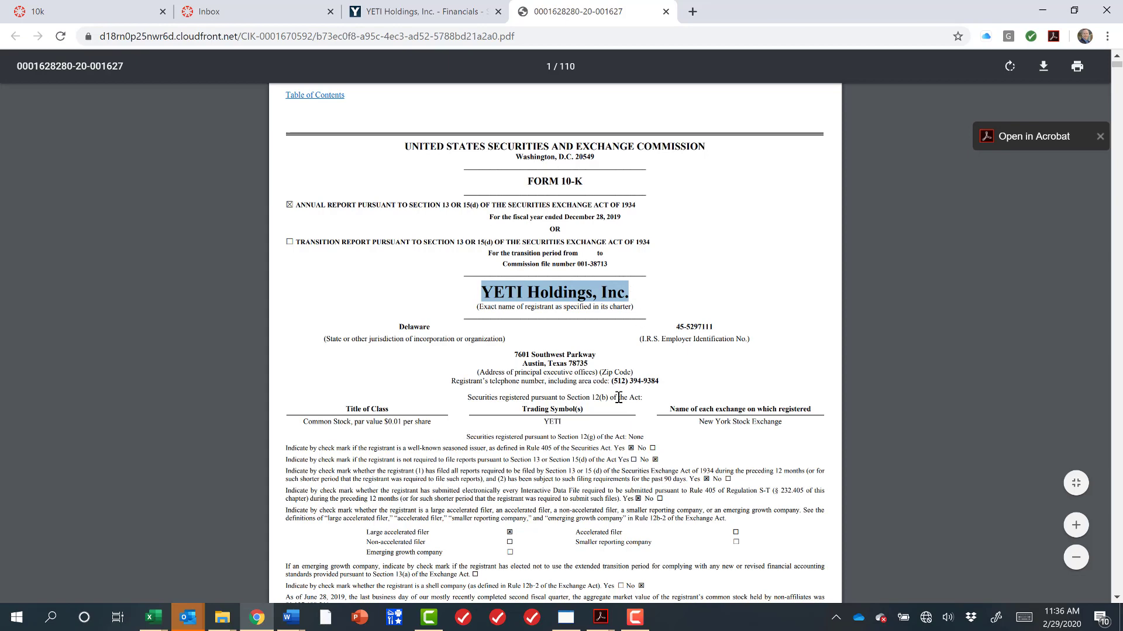
pyautogui.moveTo(544, 421)
pyautogui.mouseDown()
pyautogui.moveTo(572, 421)
pyautogui.moveTo(537, 420)
pyautogui.moveTo(547, 421)
pyautogui.mouseUp()
pyautogui.click(633, 426)
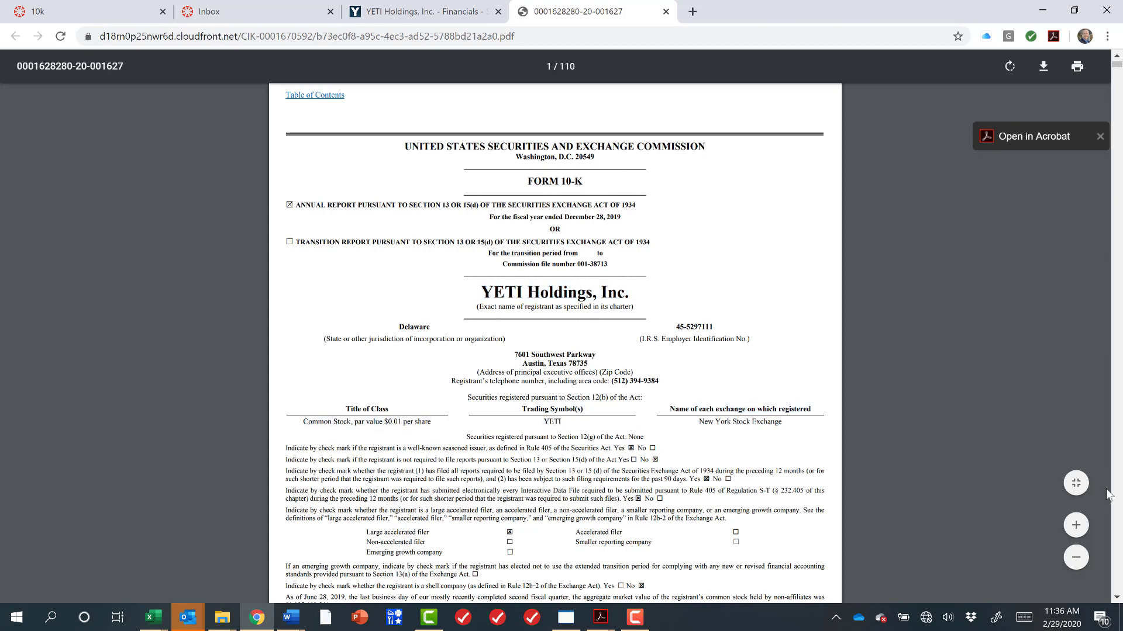
# Highlight Items 7 and 8 in the table of contents and follow the Item 8 Financial Statements link.
pyautogui.scroll(-15, 1118, 496)
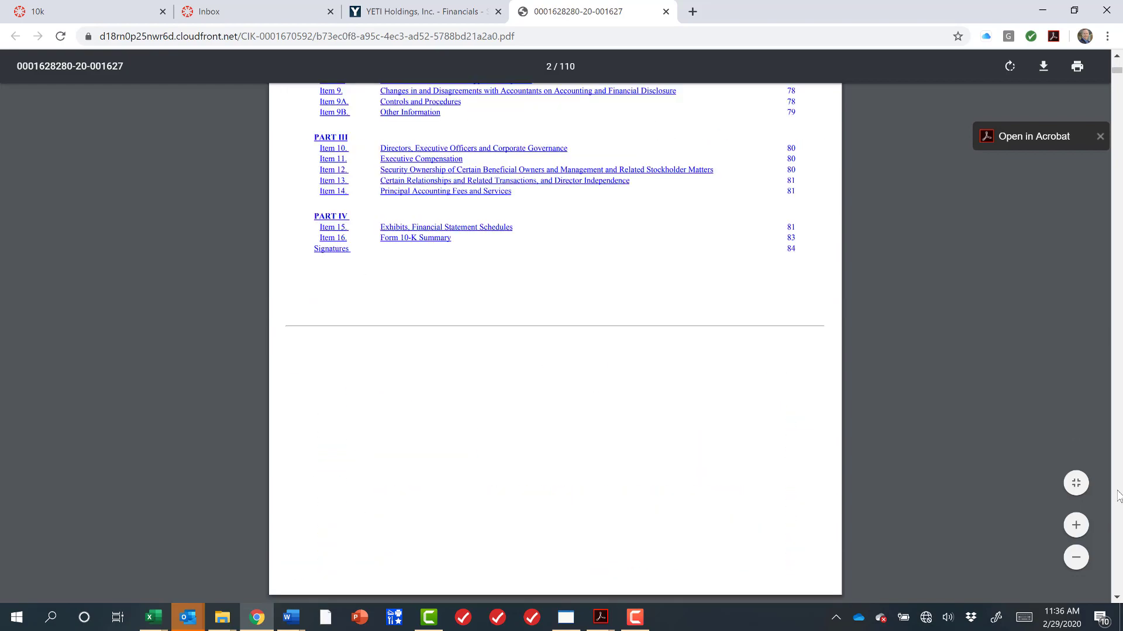
pyautogui.scroll(5, 848, 460)
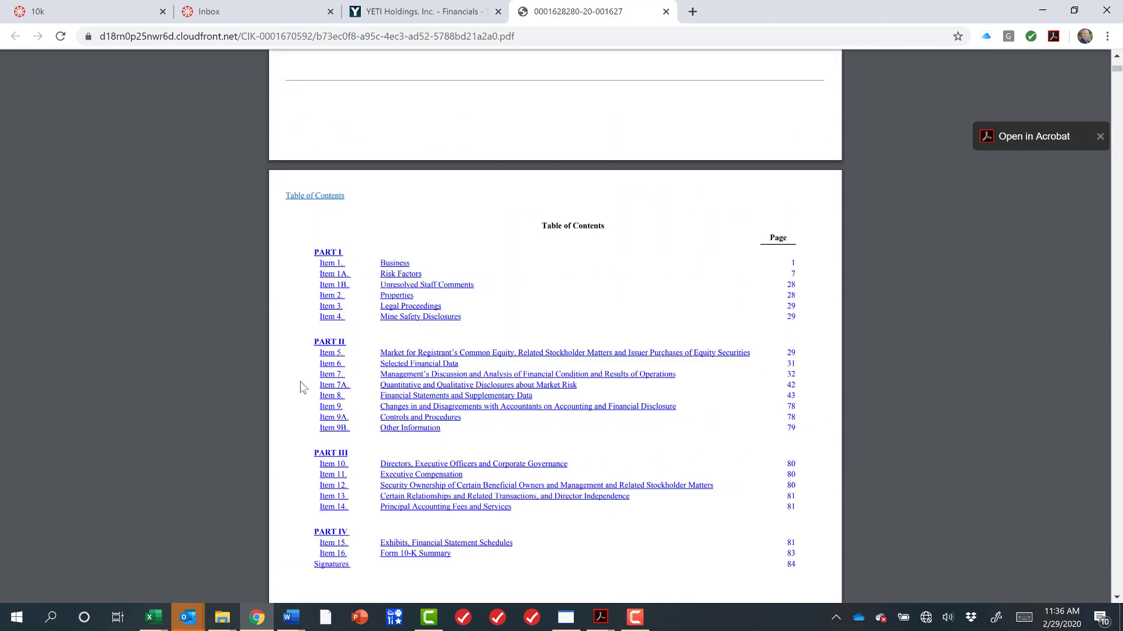
pyautogui.moveTo(316, 374); pyautogui.dragTo(681, 372)
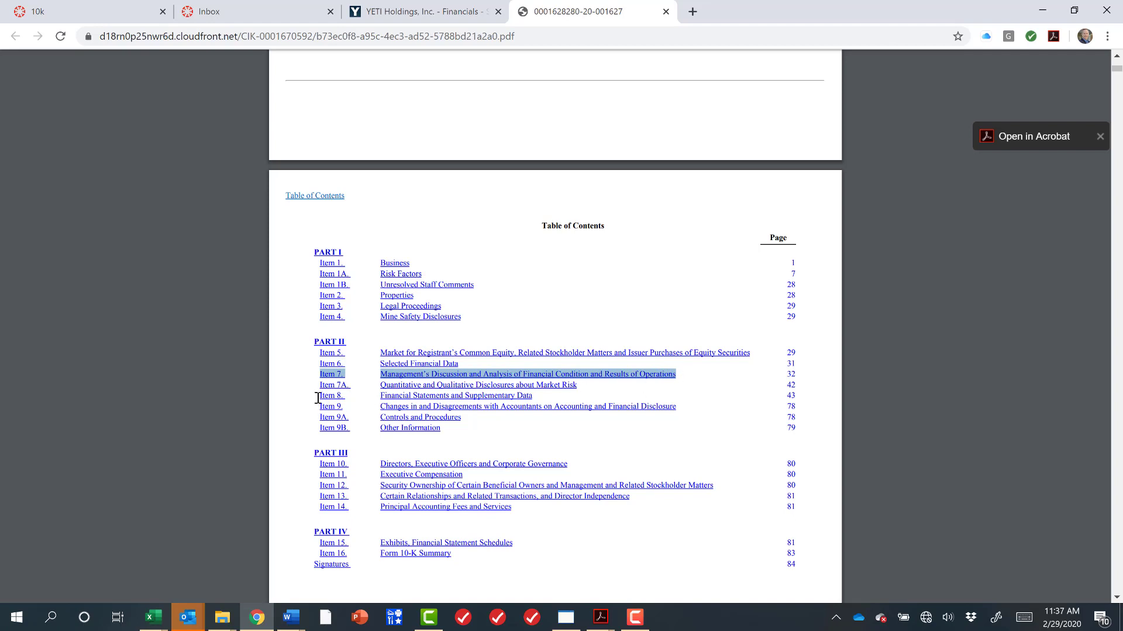
pyautogui.moveTo(317, 398); pyautogui.dragTo(538, 397)
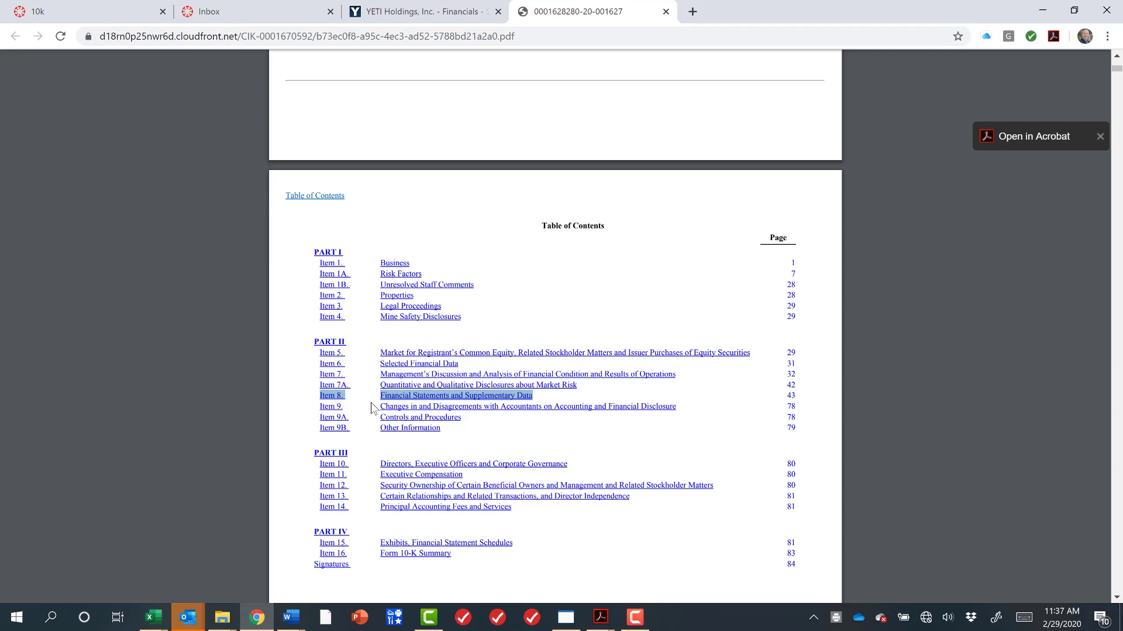
pyautogui.click(456, 401)
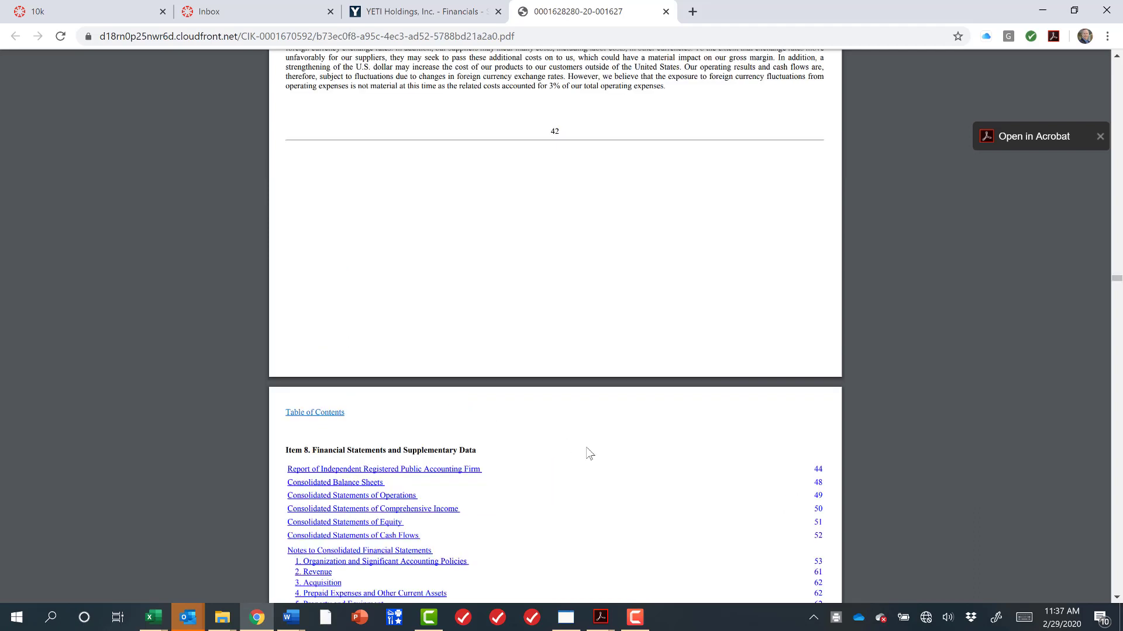
# Highlight the Consolidated Statements of Operations, Comprehensive Income and Equity entries in the Item 8 index.
pyautogui.scroll(-4, 595, 481)
pyautogui.scroll(-2, 598, 479)
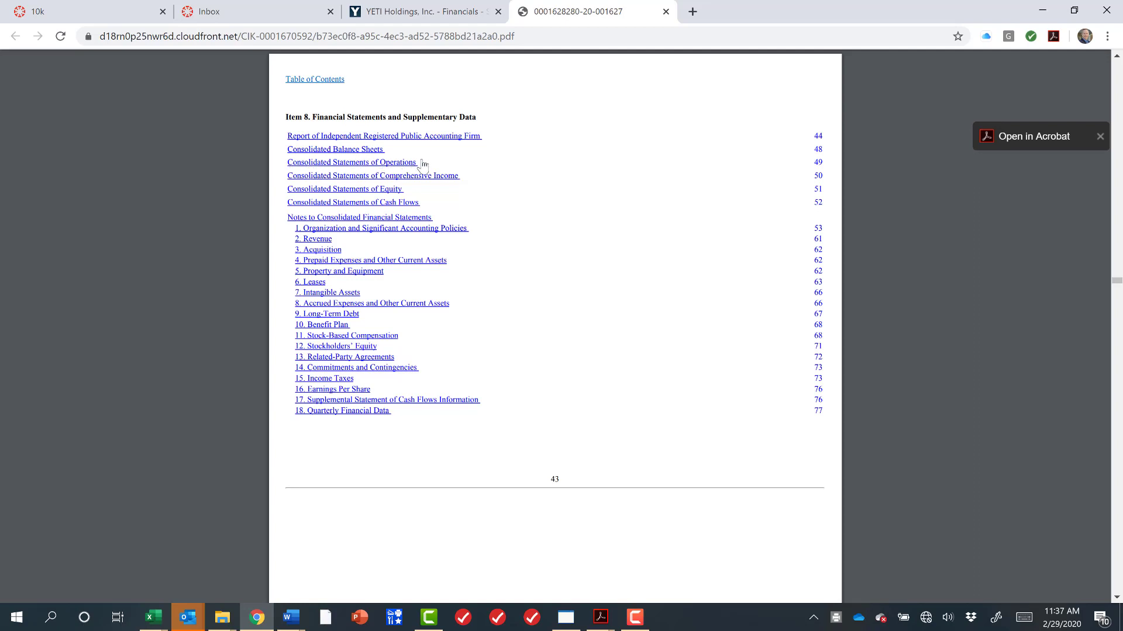
pyautogui.moveTo(422, 160); pyautogui.dragTo(282, 163)
pyautogui.moveTo(466, 178); pyautogui.dragTo(286, 181)
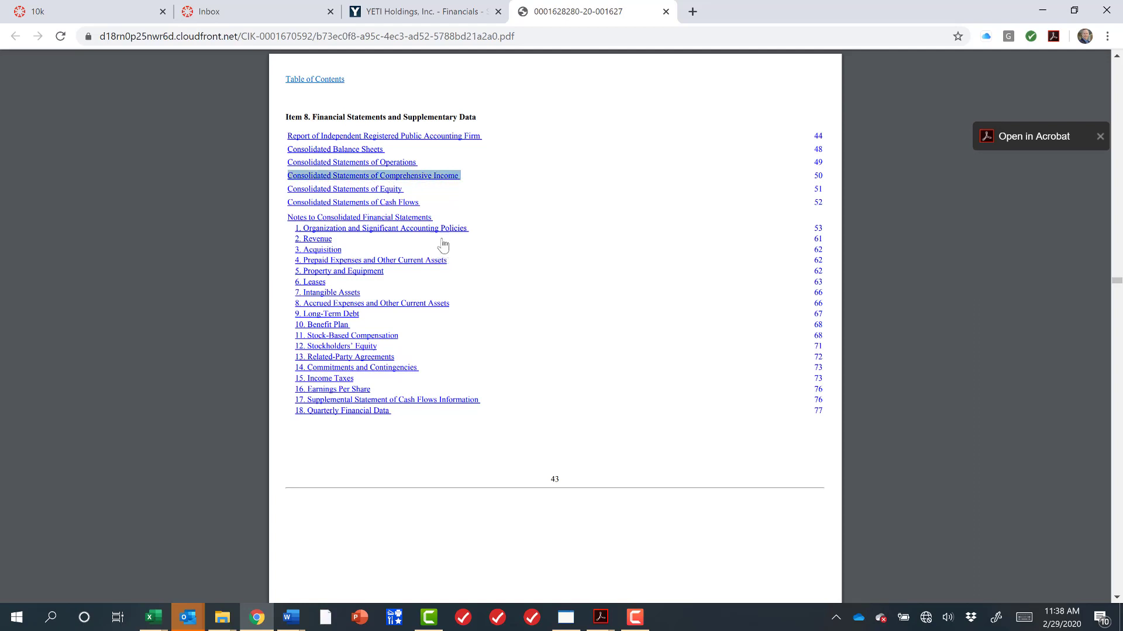
pyautogui.click(424, 192)
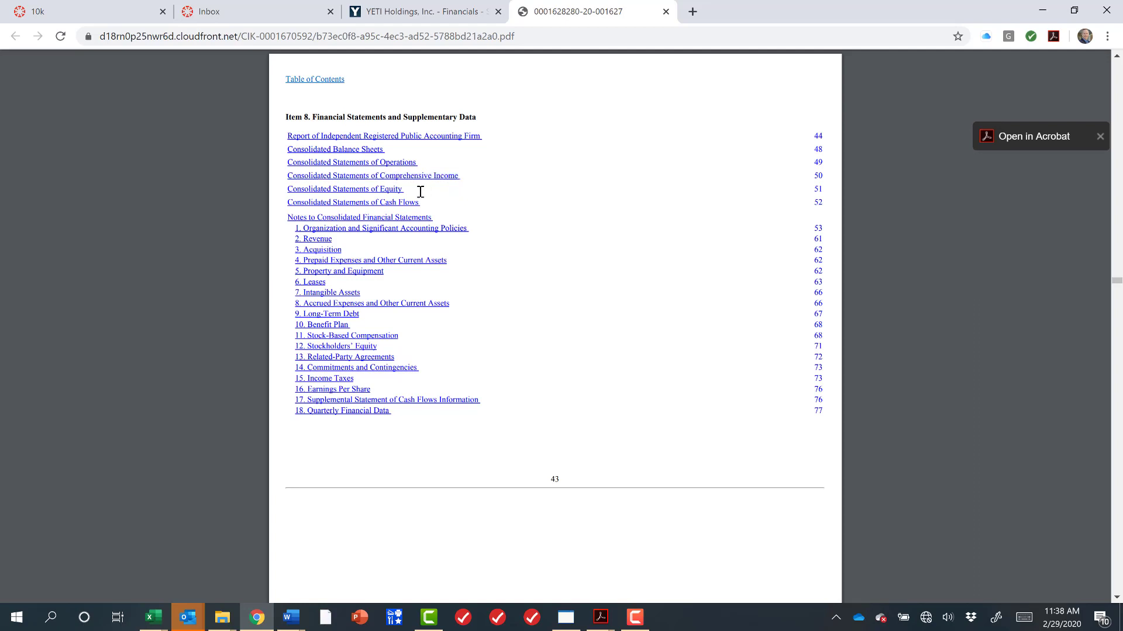
pyautogui.moveTo(420, 192); pyautogui.dragTo(304, 192)
pyautogui.click(461, 189)
pyautogui.moveTo(404, 191); pyautogui.dragTo(294, 184)
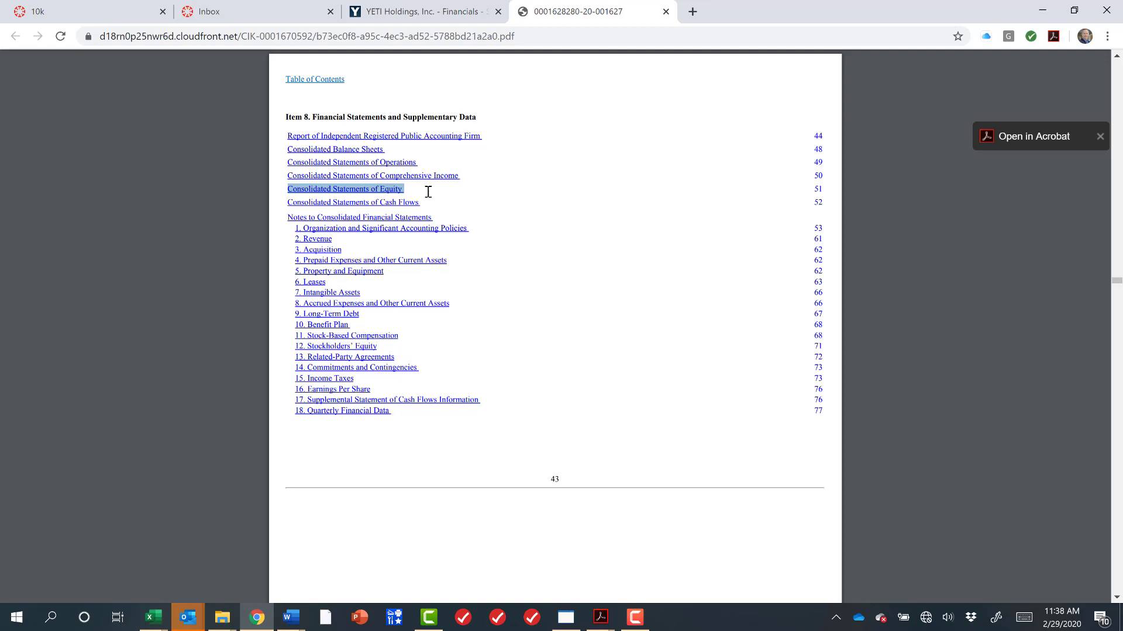
# Highlight the Consolidated Statements of Cash Flows and Notes to Consolidated Financial Statements entries in the Item 8 index.
pyautogui.click(442, 207)
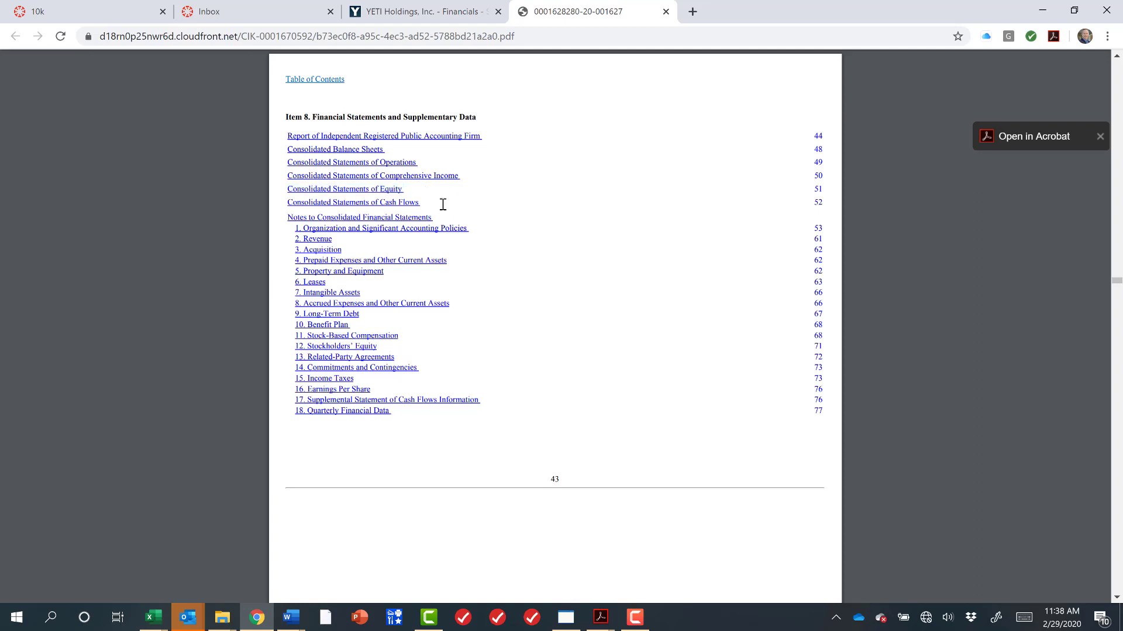
pyautogui.moveTo(442, 204); pyautogui.dragTo(365, 204)
pyautogui.click(453, 202)
pyautogui.moveTo(428, 202); pyautogui.dragTo(287, 202)
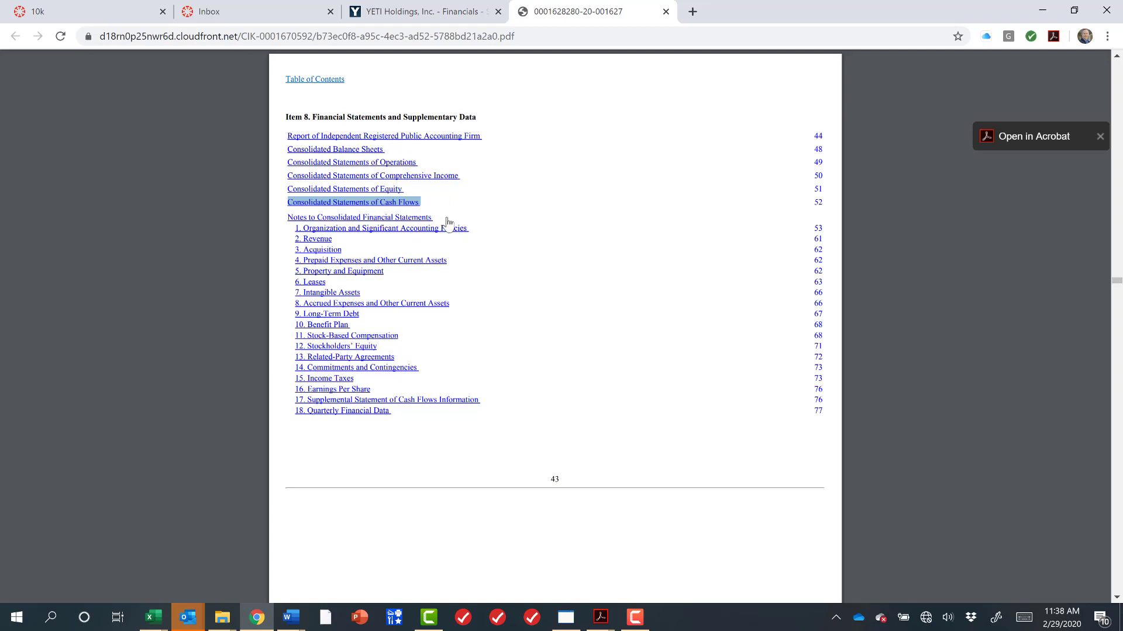
pyautogui.moveTo(440, 217); pyautogui.dragTo(289, 214)
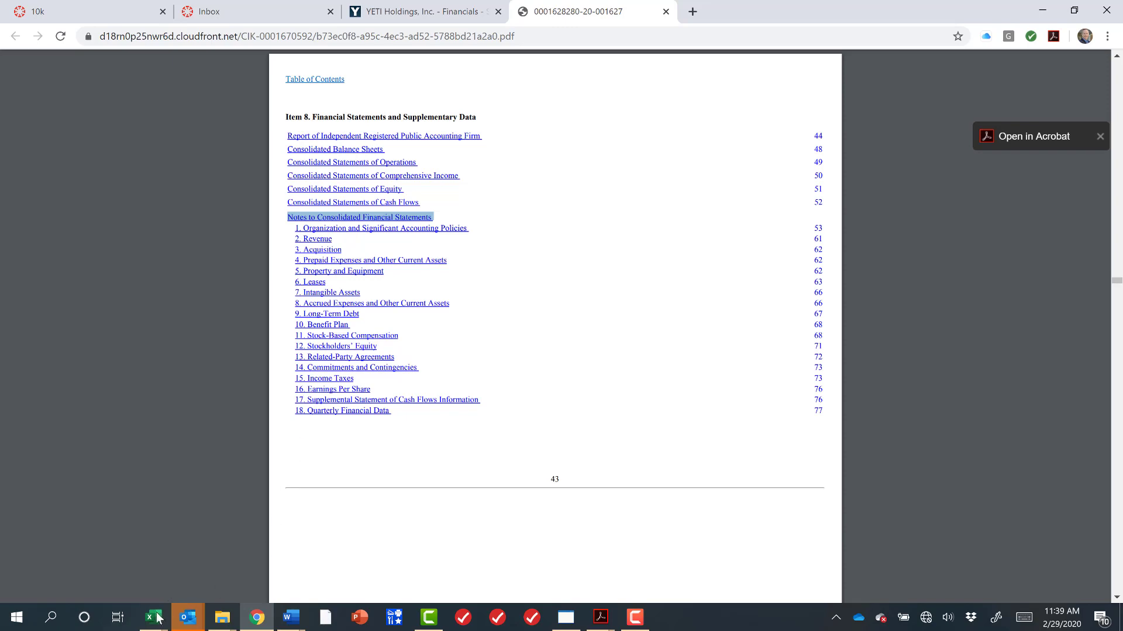
# Switch to the Excel workbook and select the company tickers in A7:A15.
pyautogui.moveTo(152, 624)
pyautogui.click(78, 556)
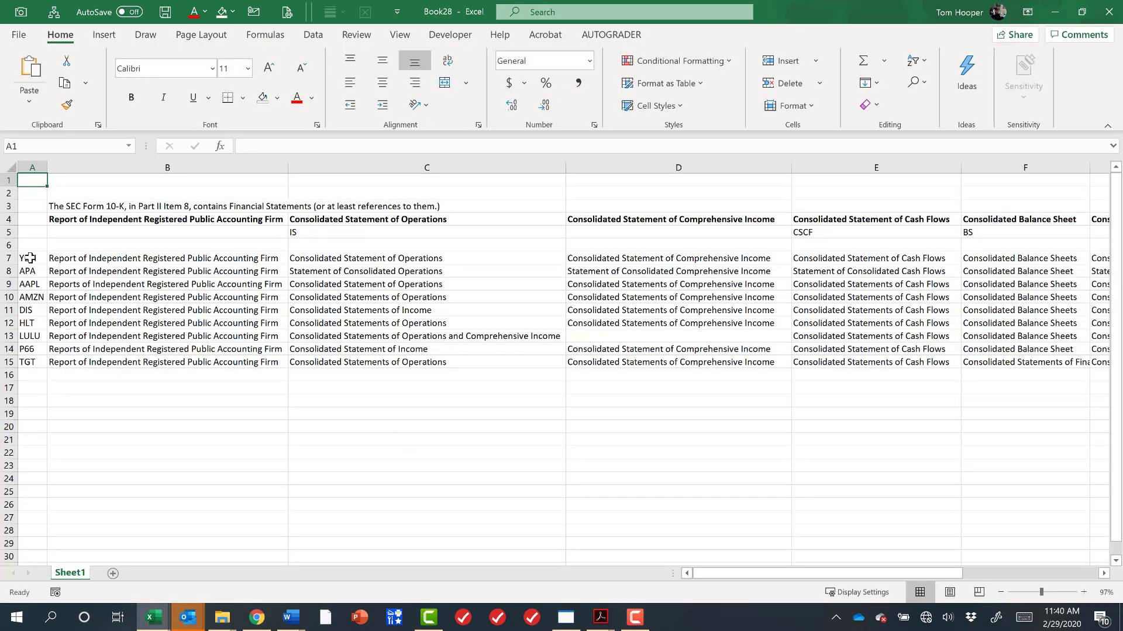
pyautogui.moveTo(29, 258); pyautogui.dragTo(21, 362)
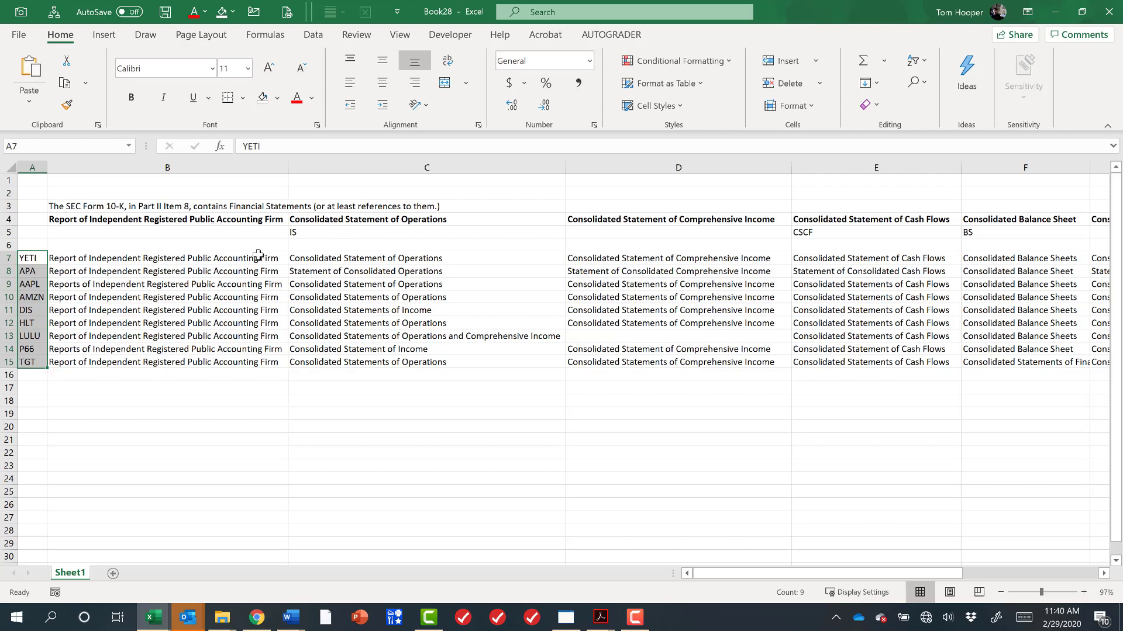
# Select the auditor report titles in B7:B15 and the operations statement titles in C7:C15.
pyautogui.moveTo(259, 257); pyautogui.dragTo(240, 367)
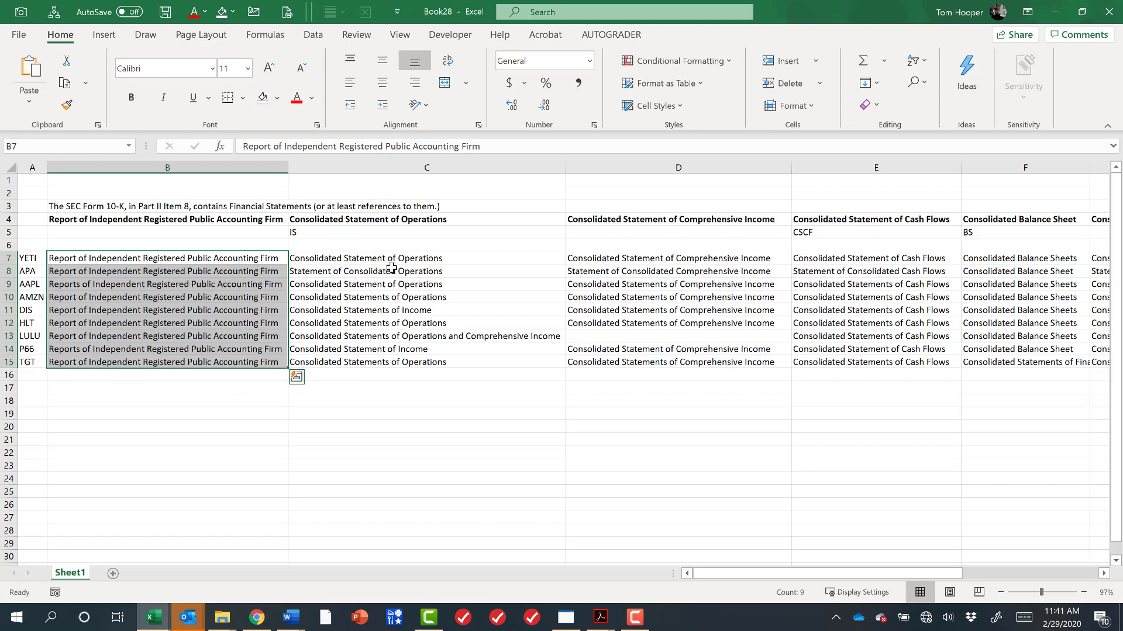
pyautogui.click(377, 232)
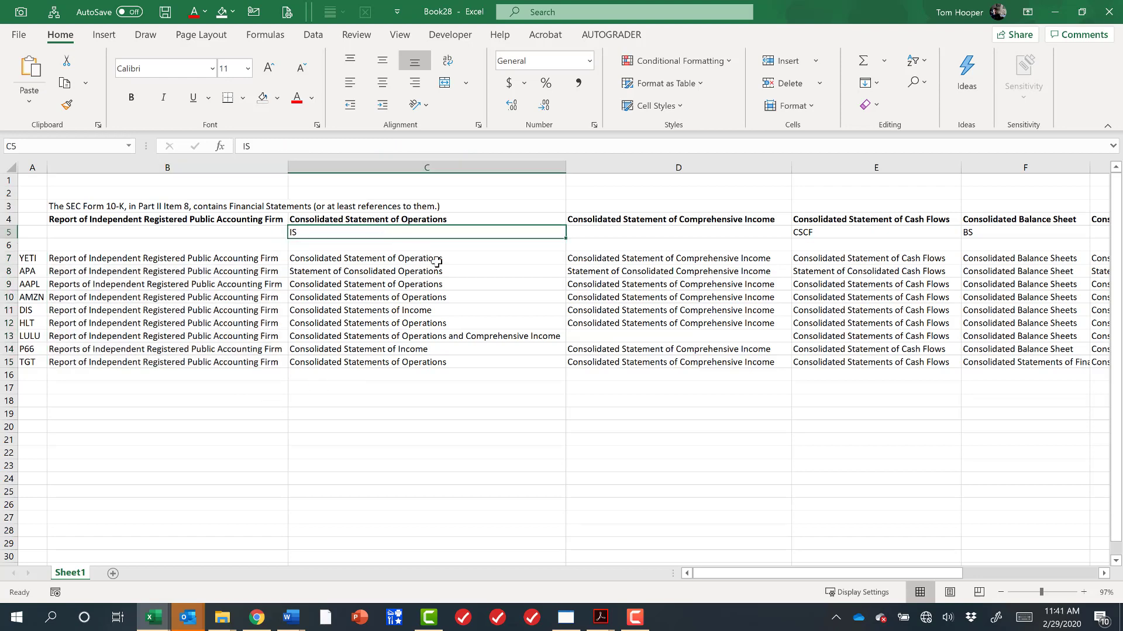
pyautogui.moveTo(464, 260); pyautogui.dragTo(461, 370)
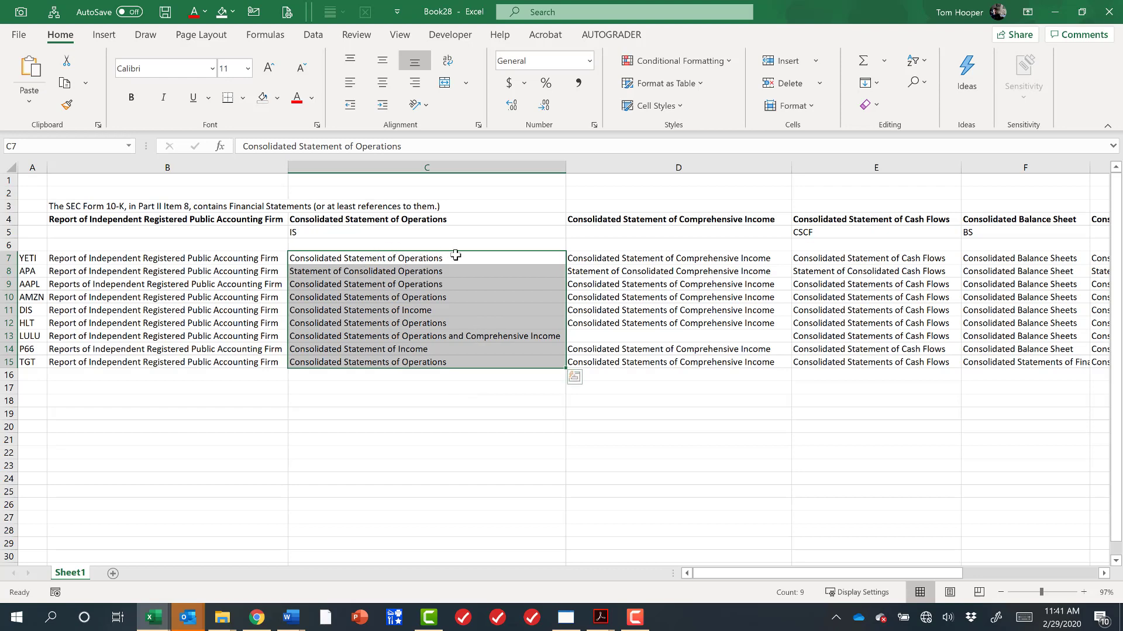
pyautogui.click(321, 270)
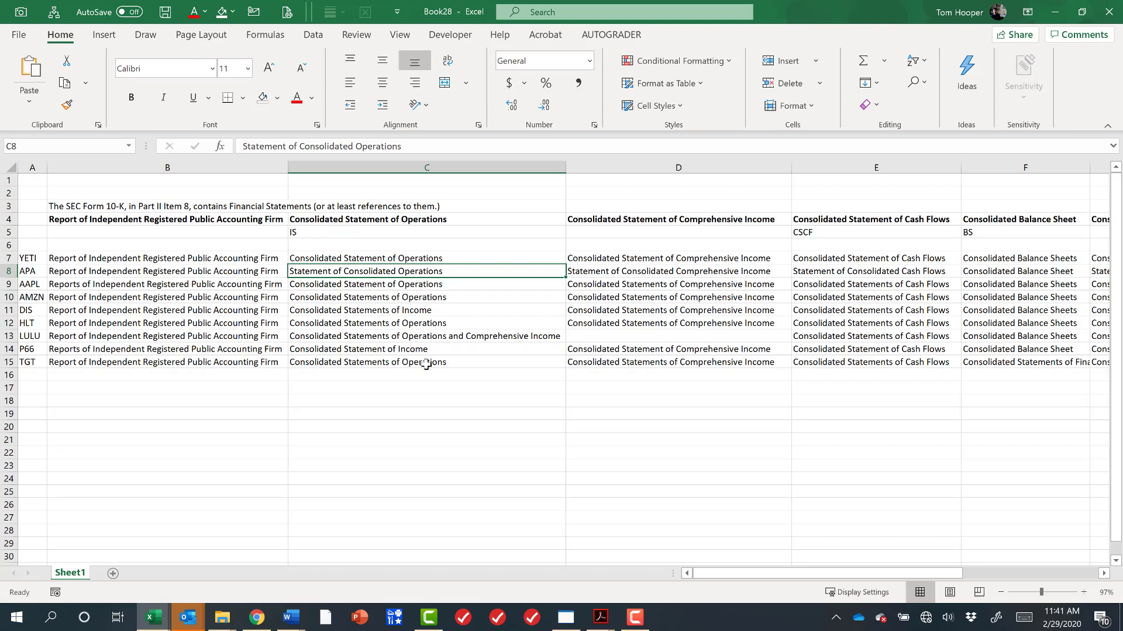
# Enter the operations statement line items Revenue, Expenses and Net Income in C18:C20.
pyautogui.moveTo(435, 258); pyautogui.dragTo(433, 365)
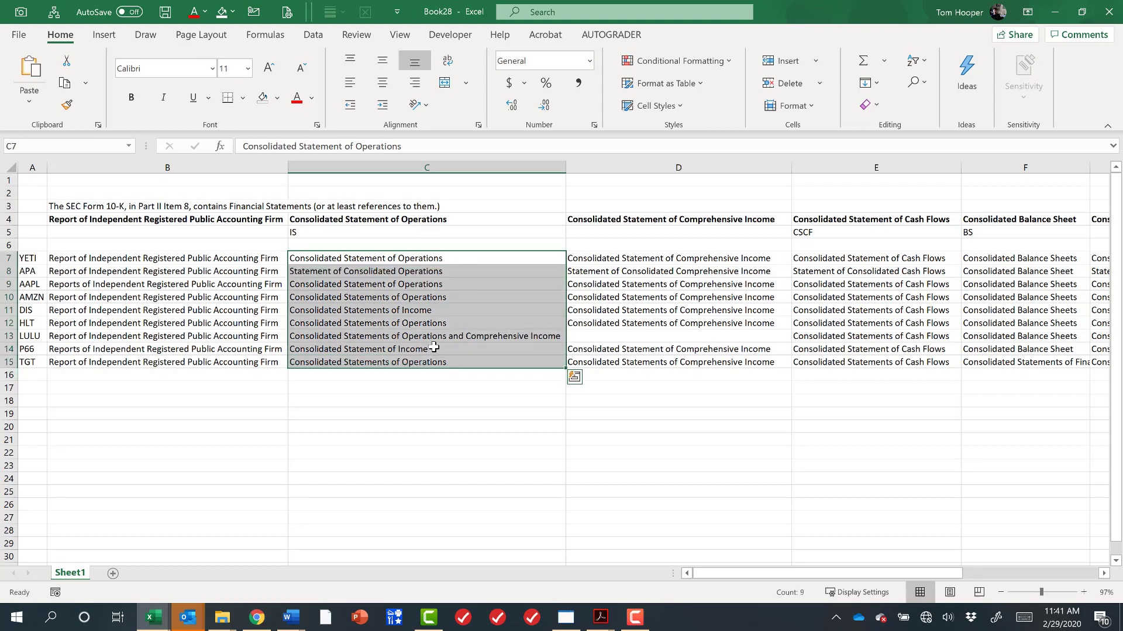
pyautogui.click(431, 349)
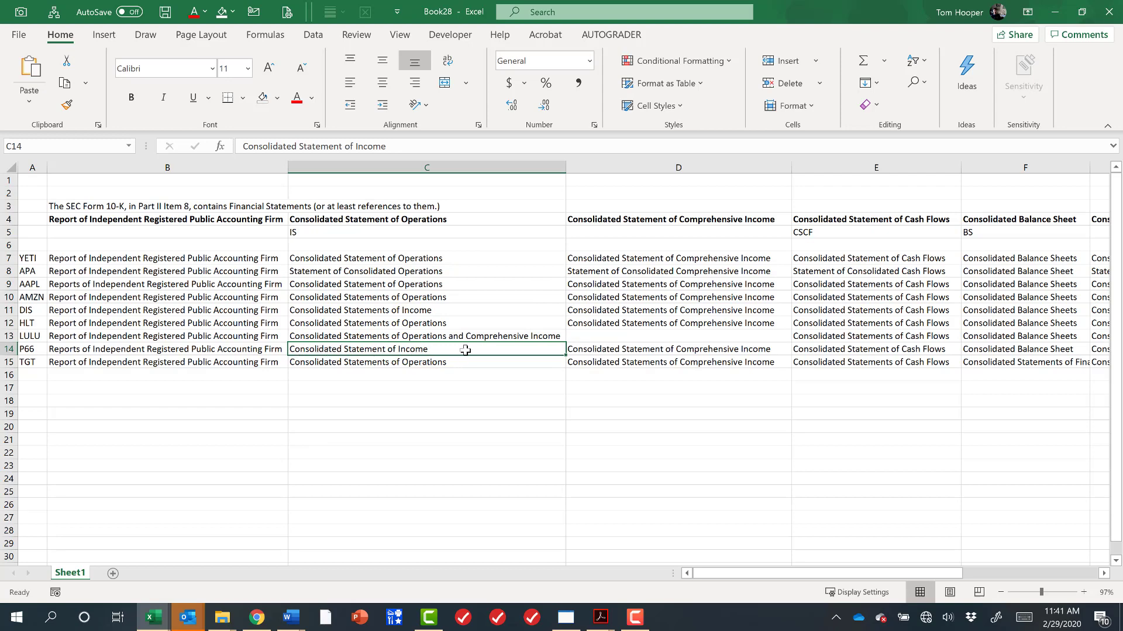
pyautogui.click(450, 233)
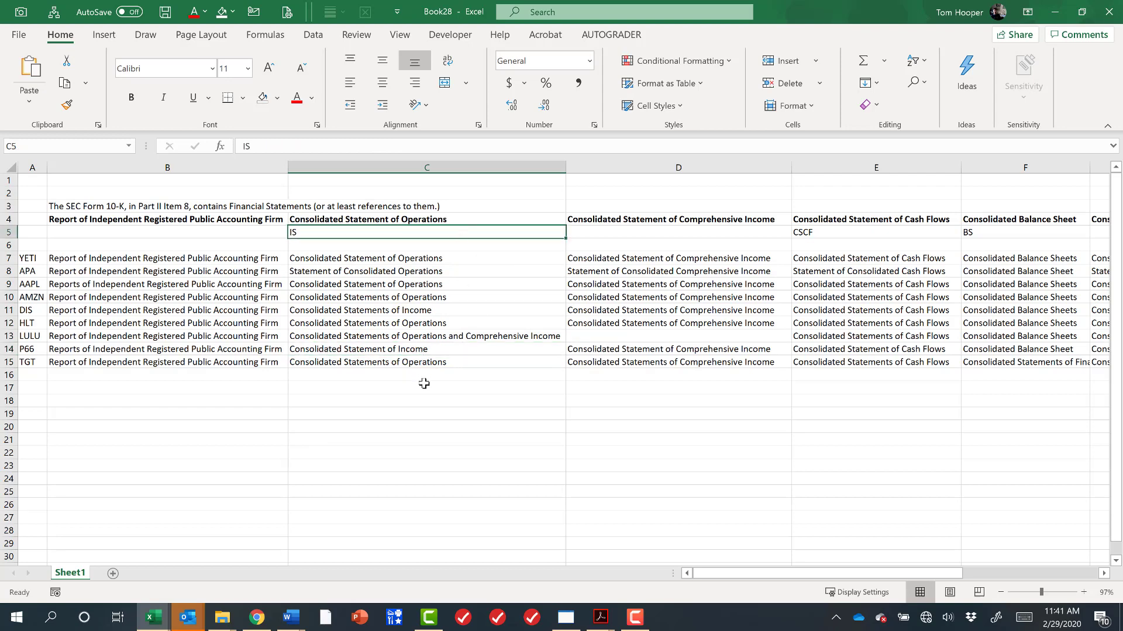
pyautogui.click(423, 402)
pyautogui.write('R')
pyautogui.press('BackSpace')
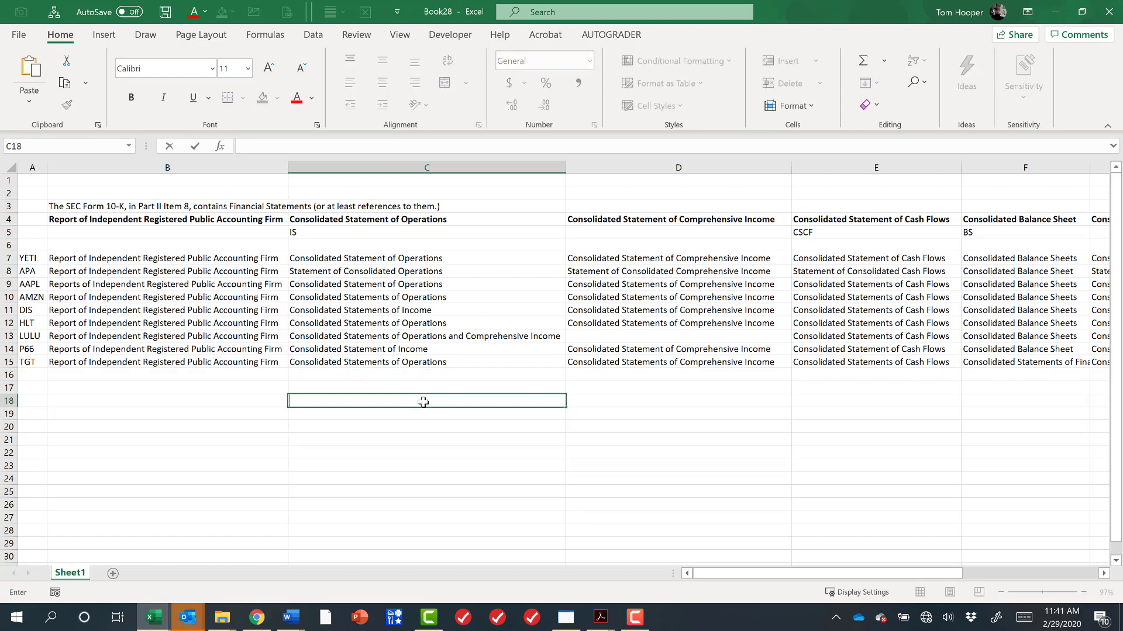
pyautogui.write('Revenue')
pyautogui.press('Return')
pyautogui.write('Expenses')
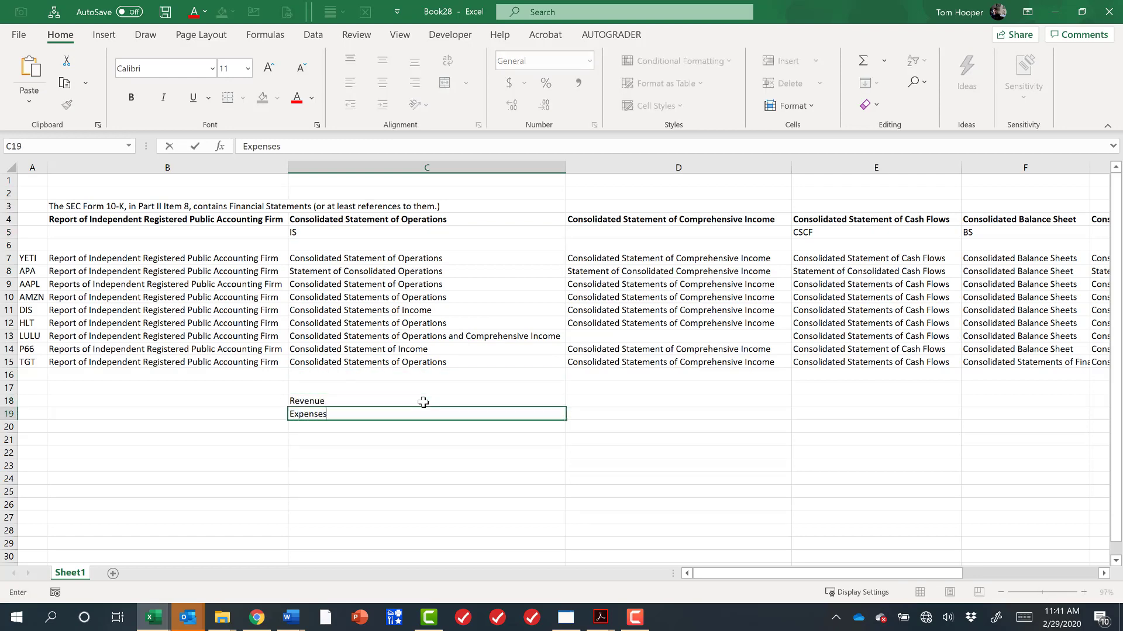
pyautogui.press('Return')
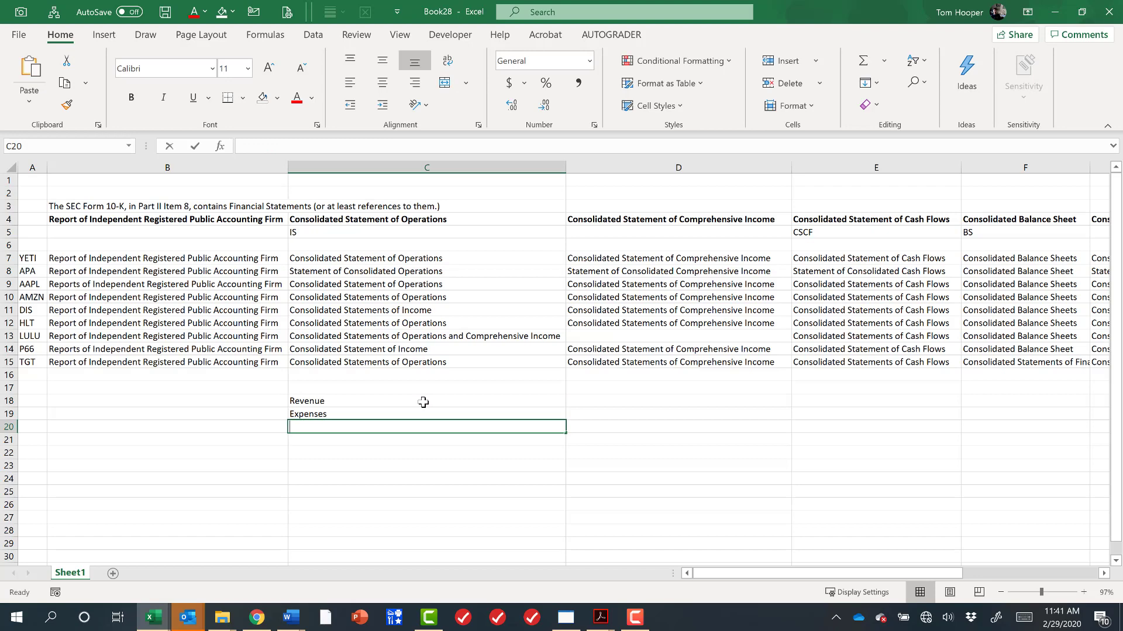
pyautogui.write('Net Income')
pyautogui.press('Return')
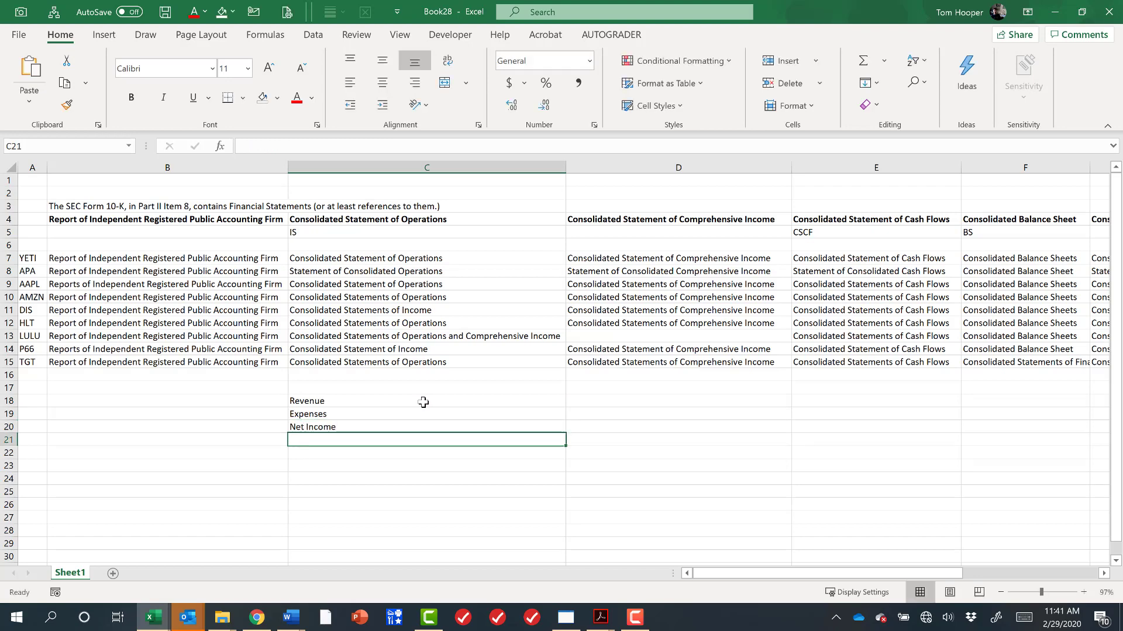
# Enter Net Income in D18 and paste four other comprehensive income items into D19:D22.
pyautogui.click(681, 222)
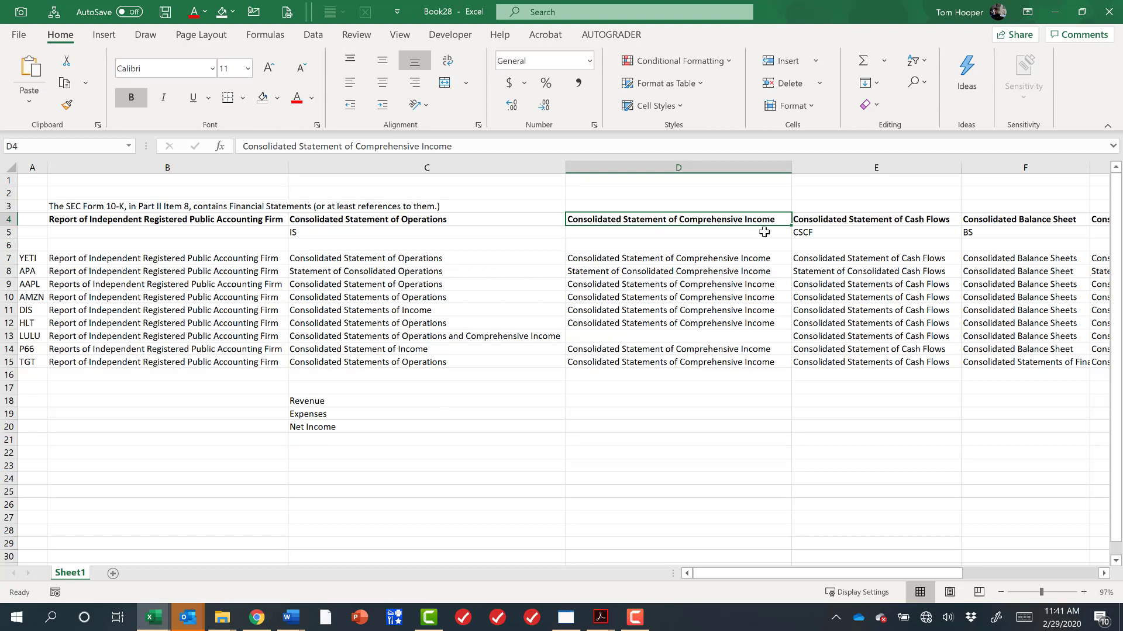
pyautogui.click(682, 402)
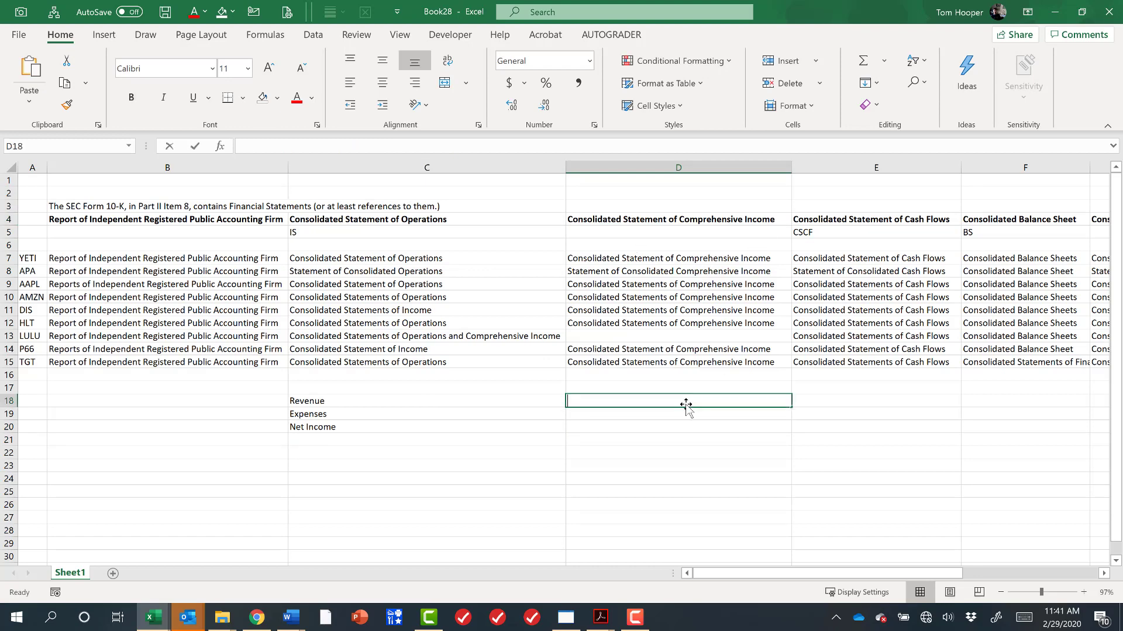
pyautogui.write('Net INcome')
pyautogui.press('Return')
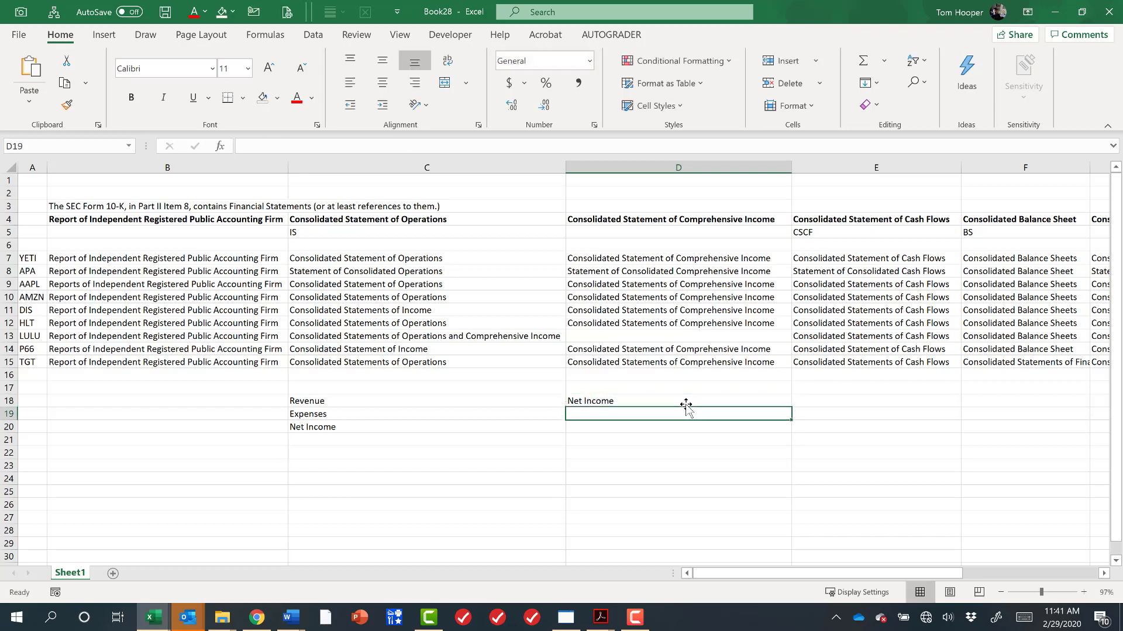
pyautogui.write('Foreign currency translation adjustments')
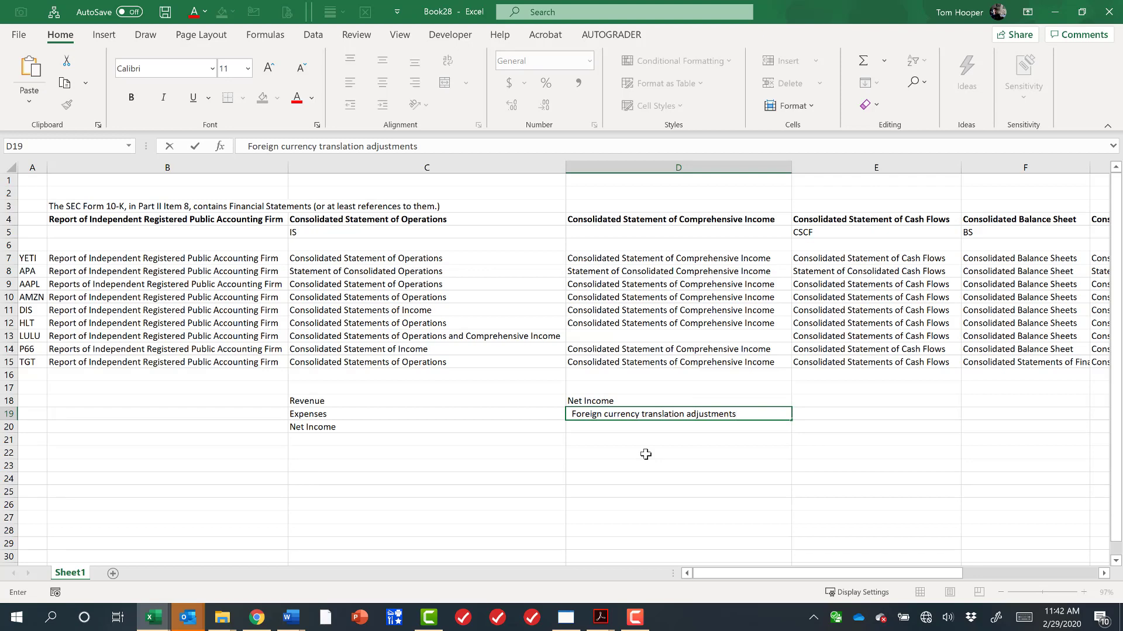
pyautogui.press('Return')
pyautogui.write('Pension and postretirement benefit plan')
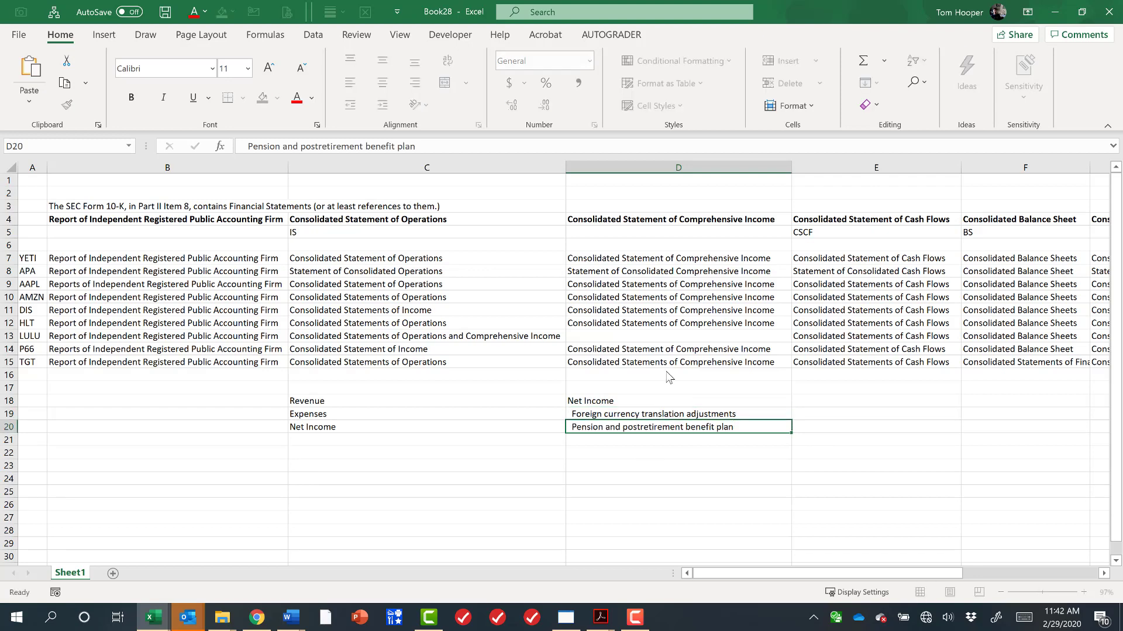
pyautogui.press('Return')
pyautogui.write('Unrealized gains(losses) on derivative instruments')
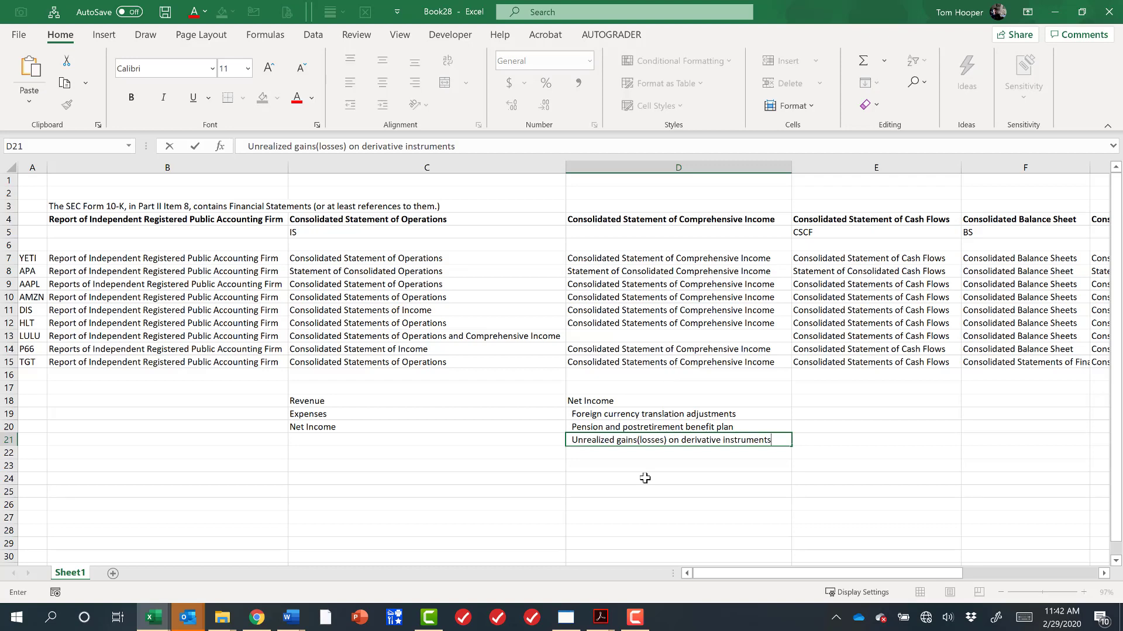
pyautogui.press('Return')
pyautogui.write('Unrealized gains(losses) on certain investments in debt securities')
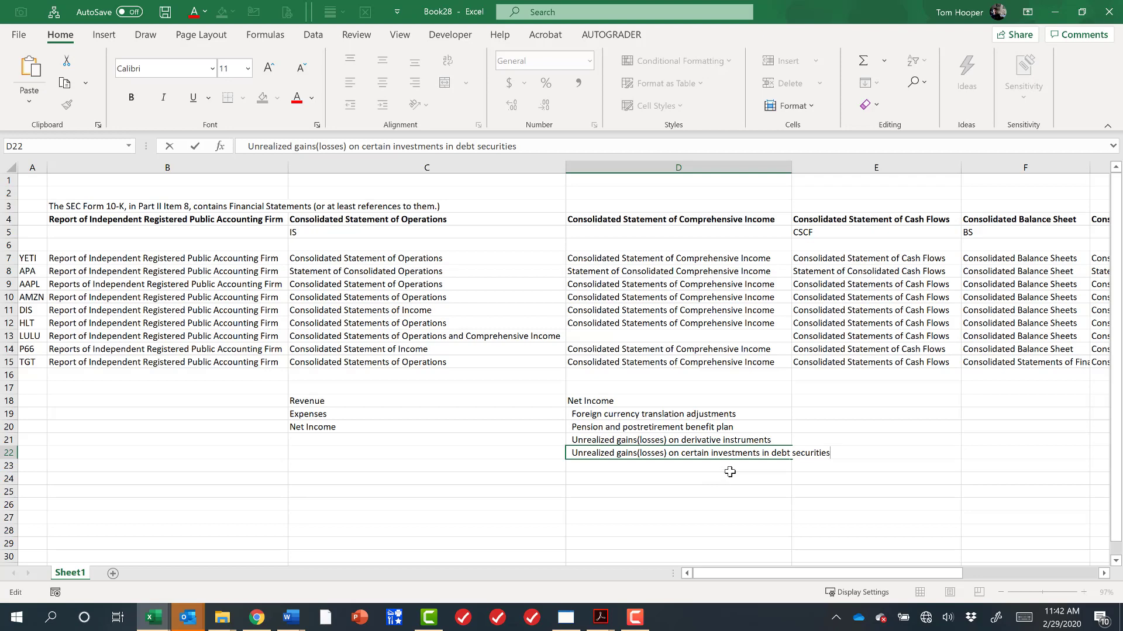
pyautogui.press('Return')
# Enter Comprehensive Income in D23.
pyautogui.write('Compre')
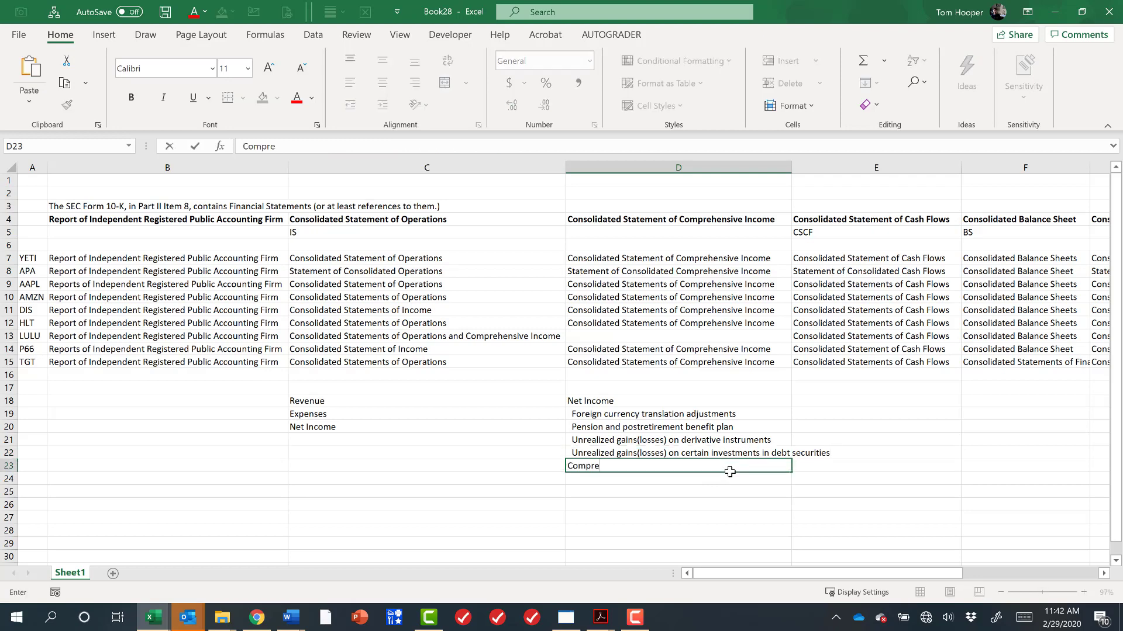
pyautogui.write('hensive')
pyautogui.press('Return')
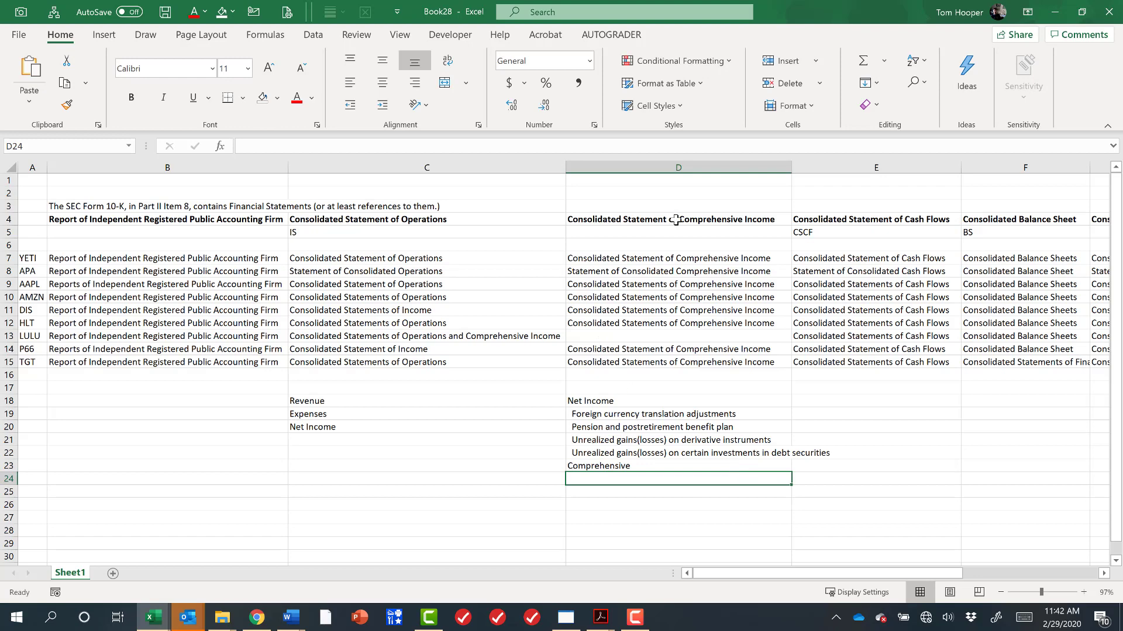
pyautogui.click(655, 401)
pyautogui.click(688, 465)
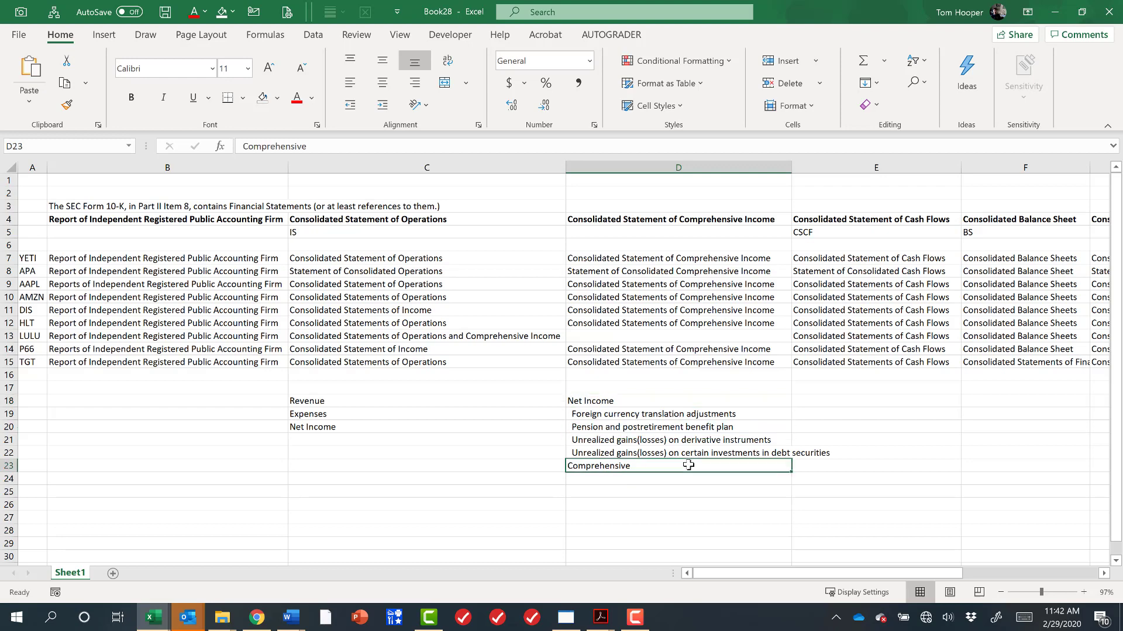
pyautogui.doubleClick(688, 465)
pyautogui.write('INcome')
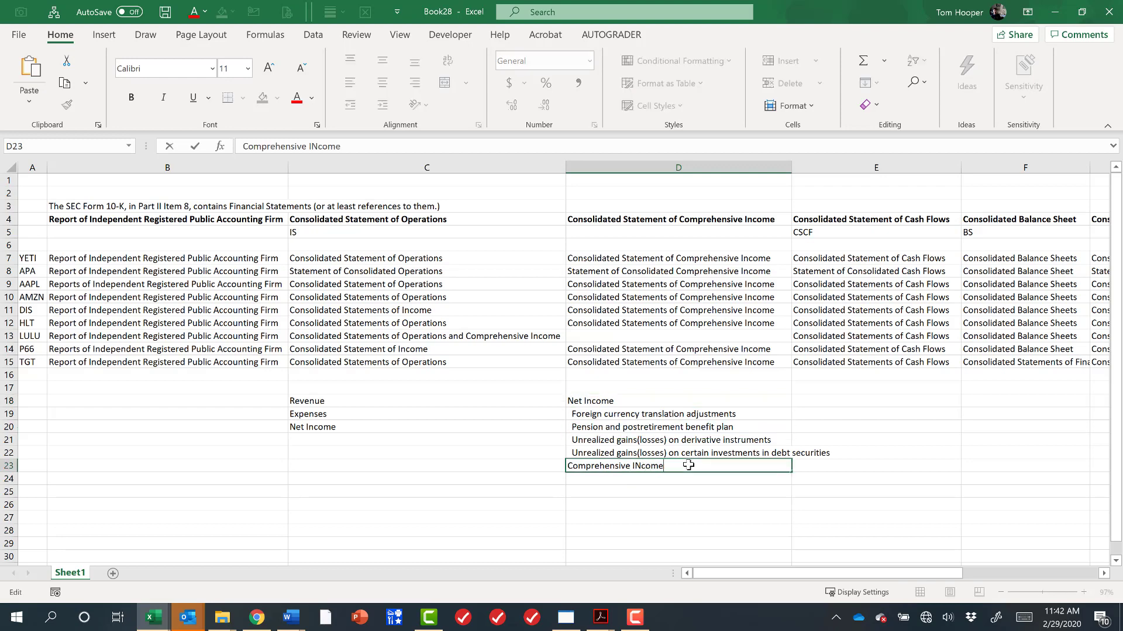
pyautogui.press('Return')
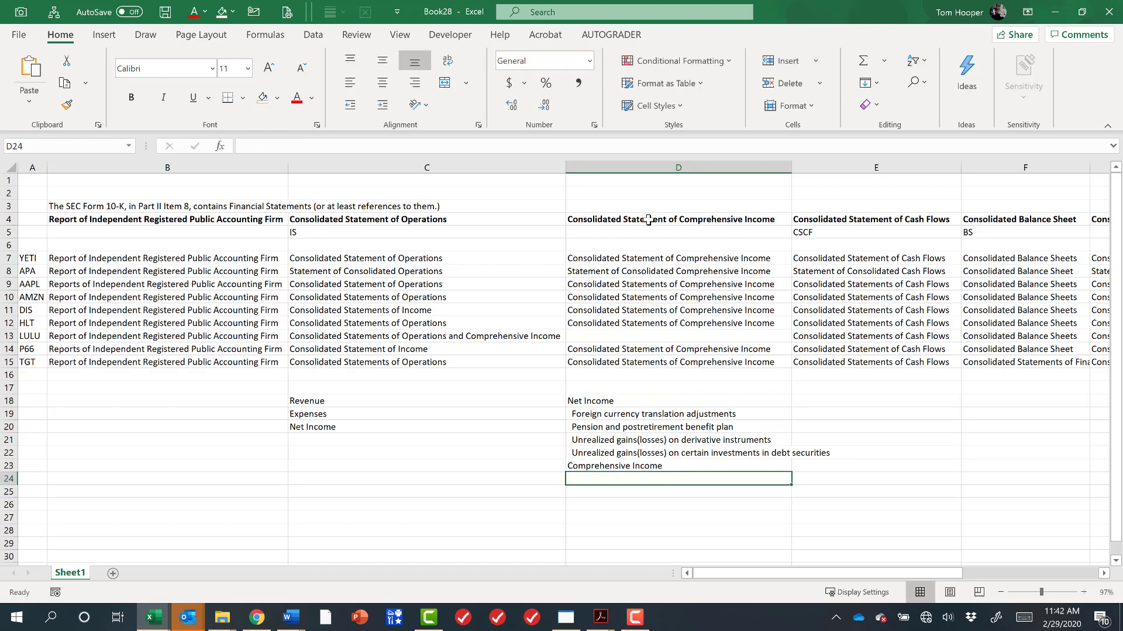
# Review the operations, comprehensive income and cash flow line items against their statement headers and company titles.
pyautogui.click(648, 220)
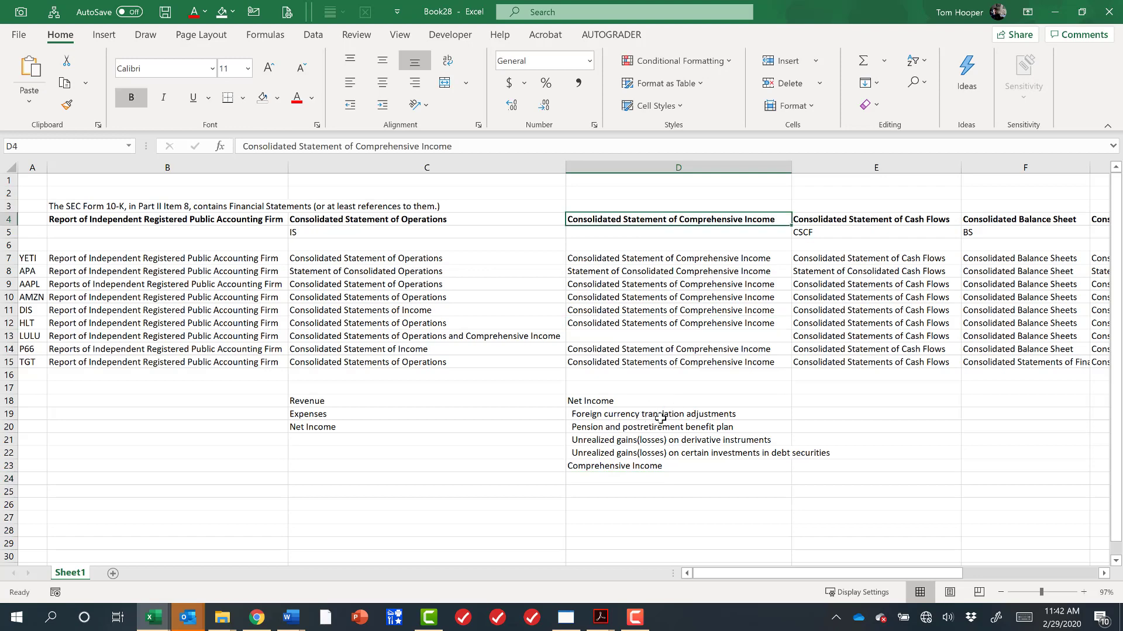
pyautogui.click(669, 402)
pyautogui.keyDown('shift'); pyautogui.click(665, 464); pyautogui.keyUp('shift')
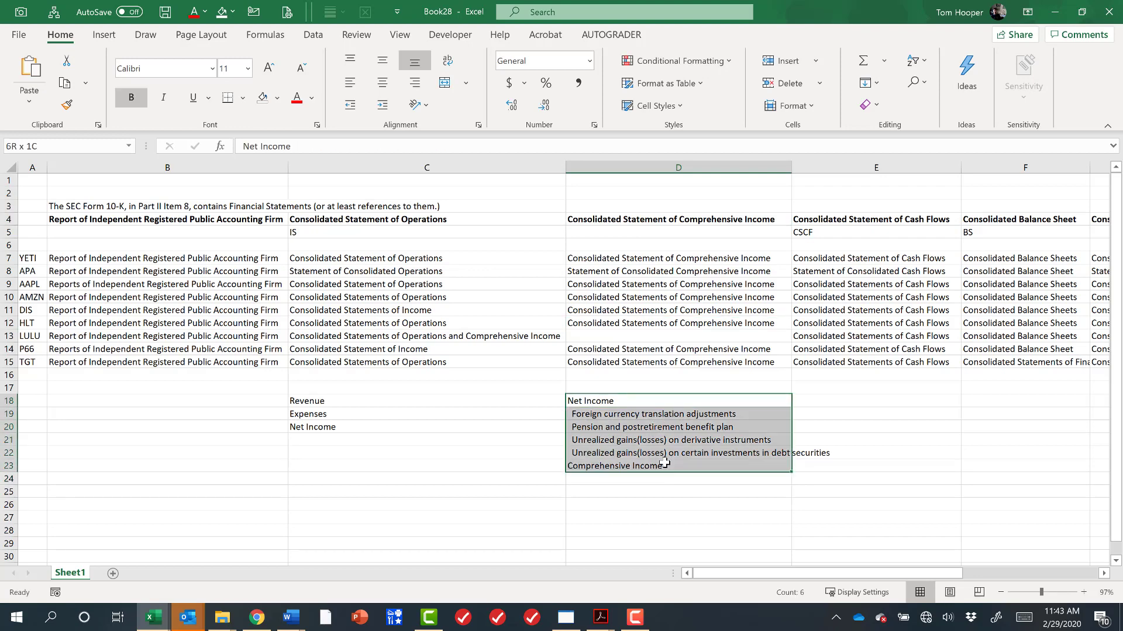
pyautogui.hotkey('ctrl', 'v')
pyautogui.moveTo(401, 403); pyautogui.dragTo(401, 428)
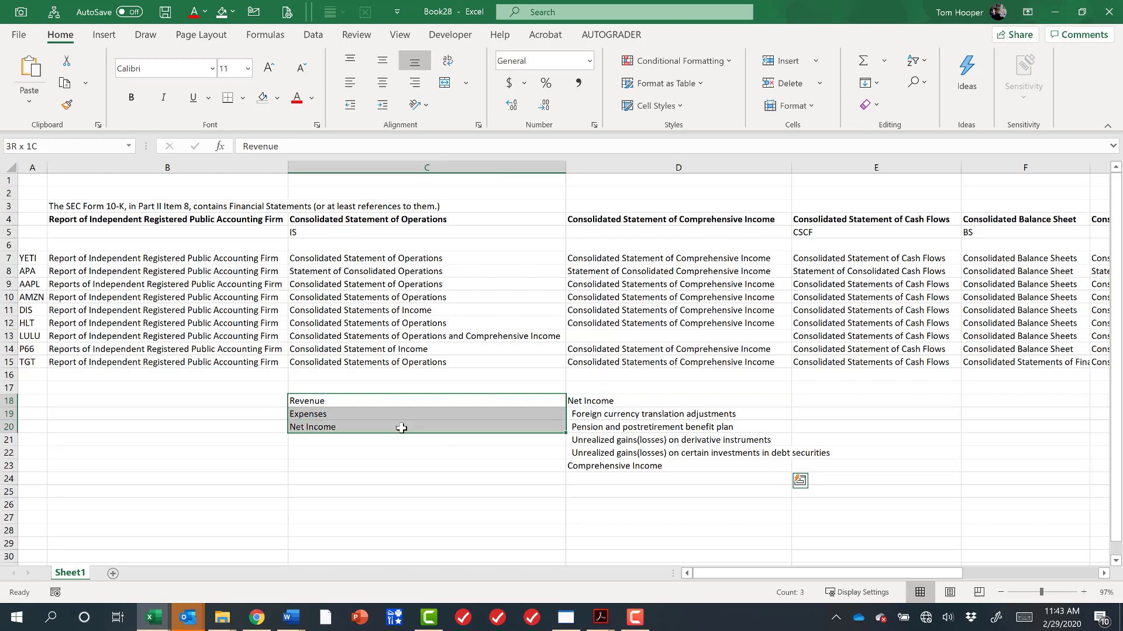
pyautogui.click(434, 222)
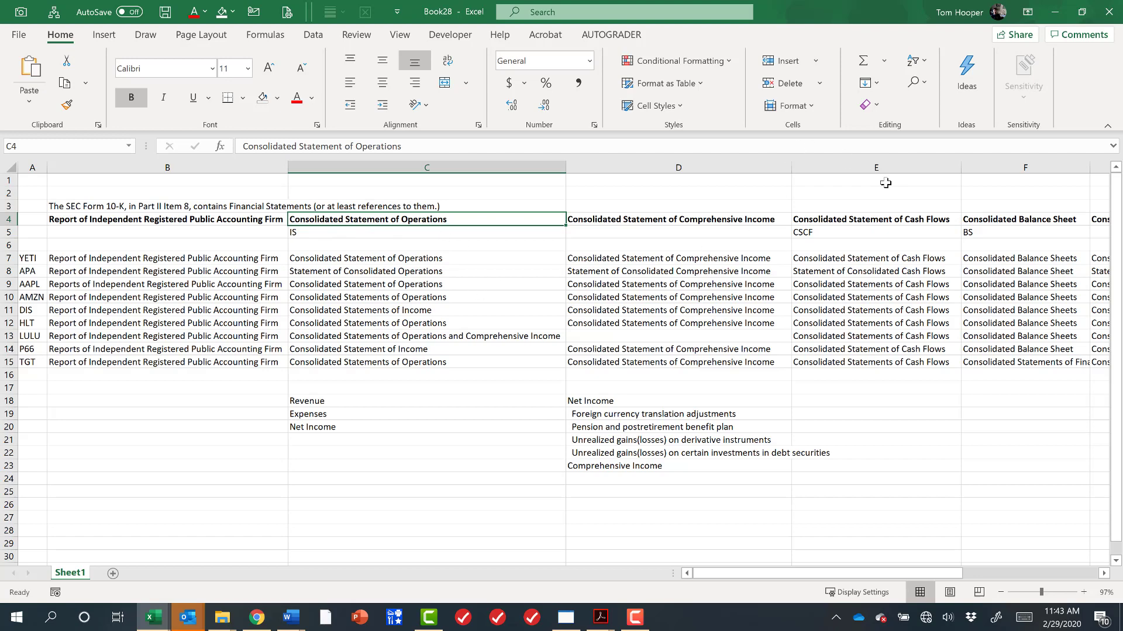
pyautogui.click(903, 224)
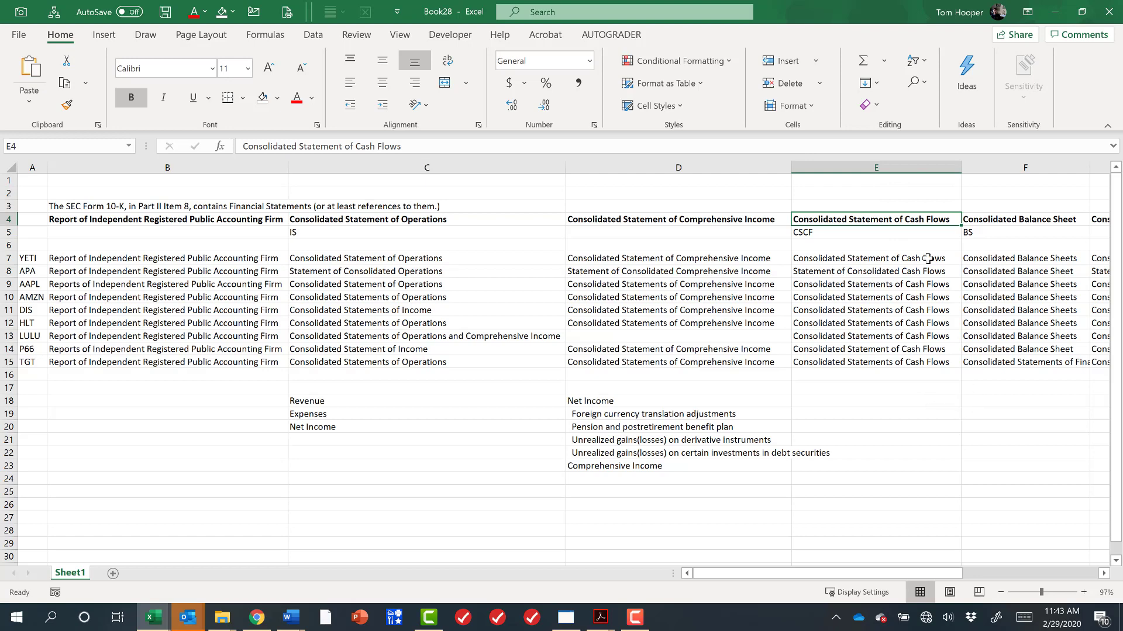
pyautogui.moveTo(927, 258); pyautogui.dragTo(938, 364)
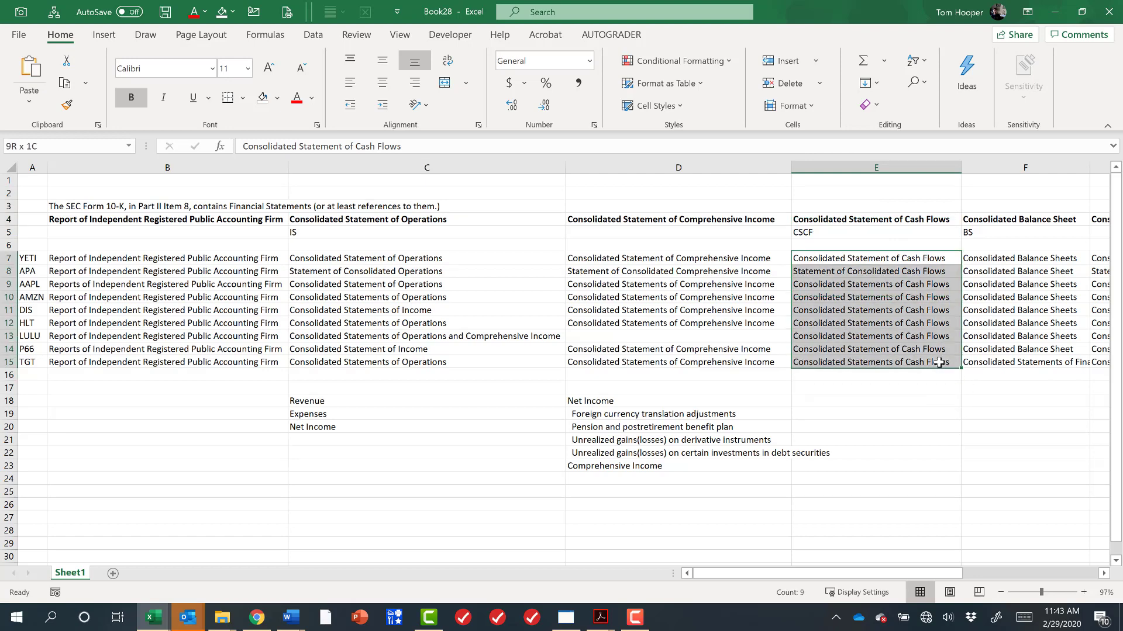
pyautogui.click(867, 272)
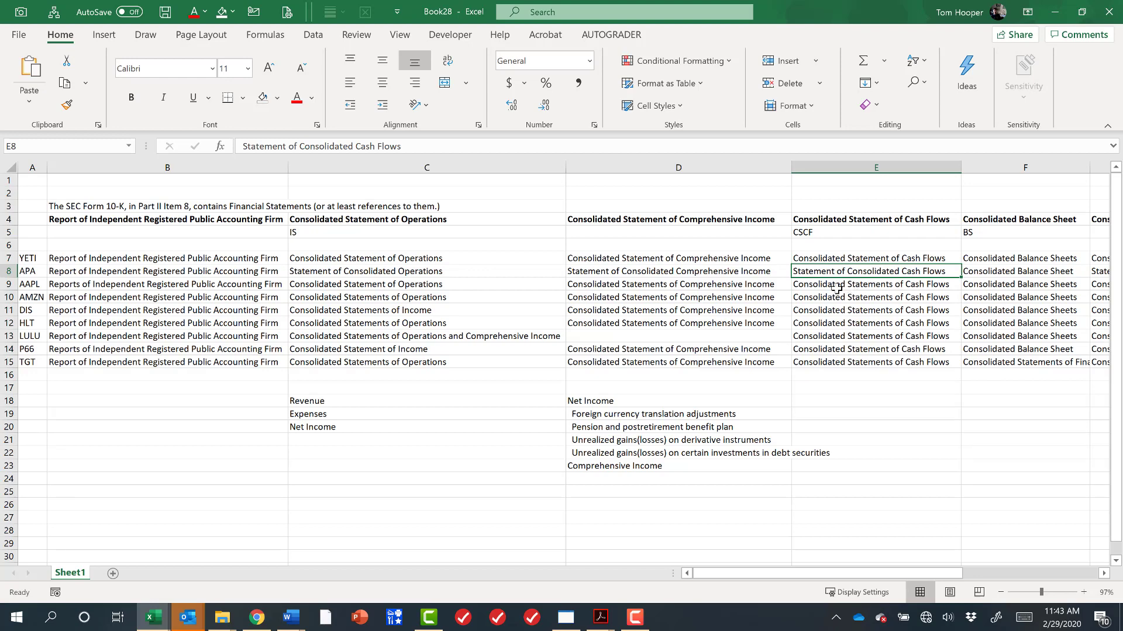
# Widen the balance sheet column to fit the longest statement title.
pyautogui.hscroll(2, 837, 288)
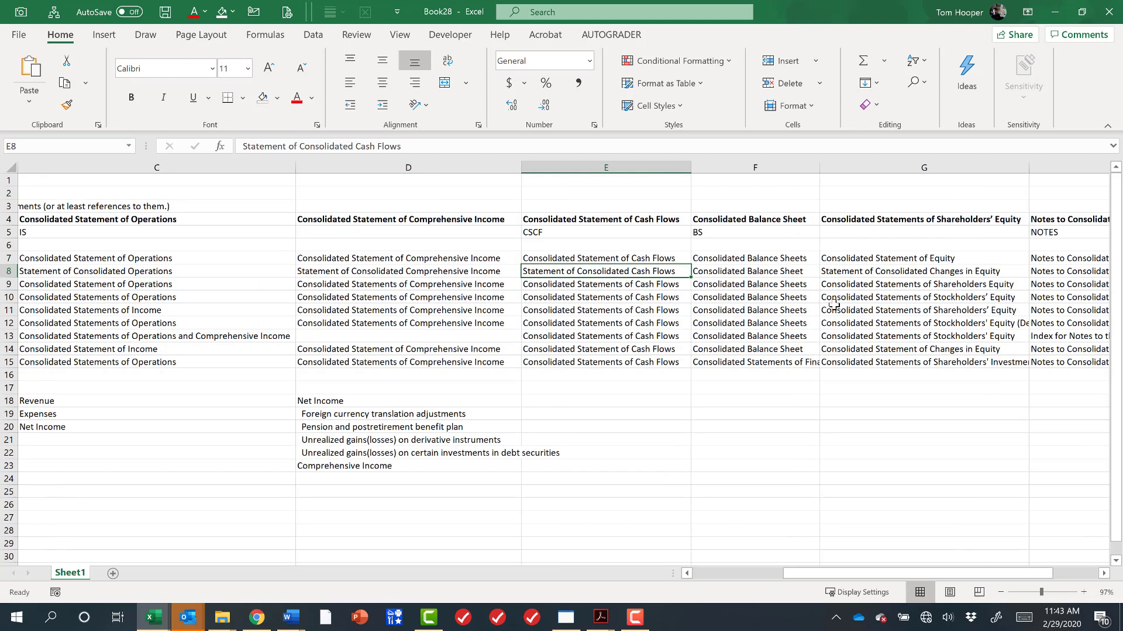
pyautogui.moveTo(820, 167); pyautogui.dragTo(911, 170)
pyautogui.click(825, 362)
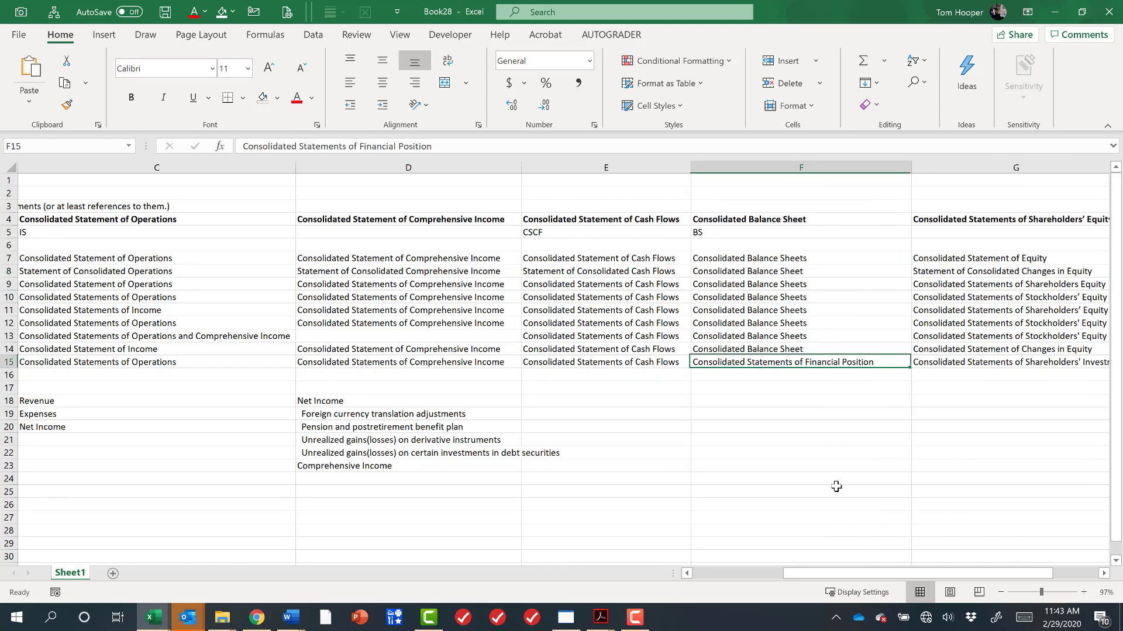
# Enter Total Assets below the balance sheet titles in F17.
pyautogui.hscroll(-2, 819, 578)
pyautogui.hscroll(2, 789, 467)
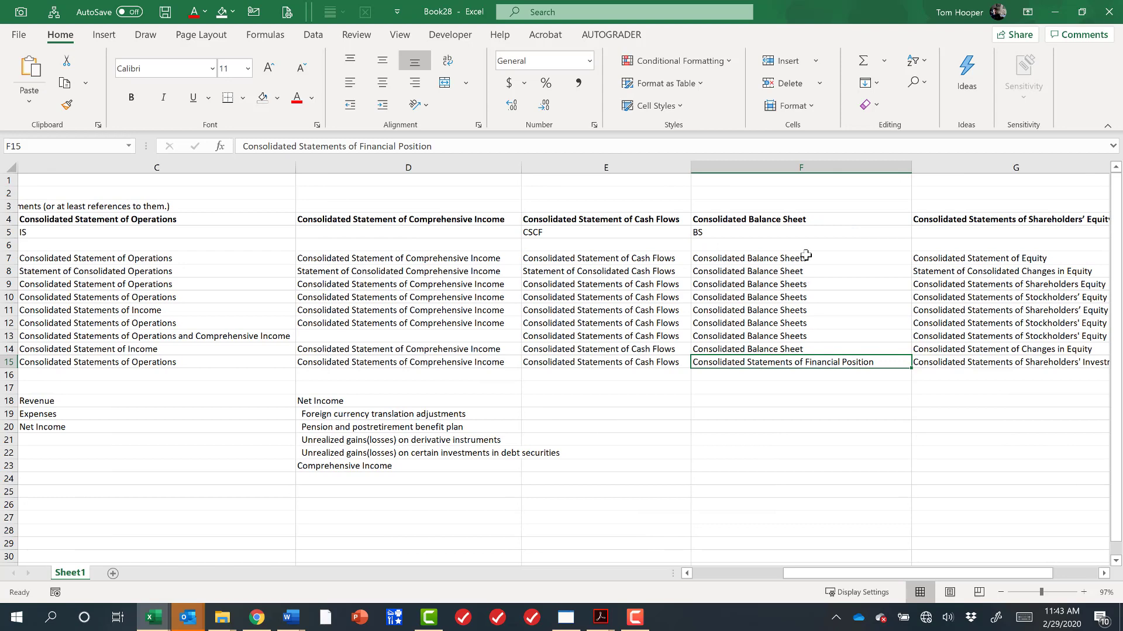
pyautogui.moveTo(807, 257); pyautogui.dragTo(818, 351)
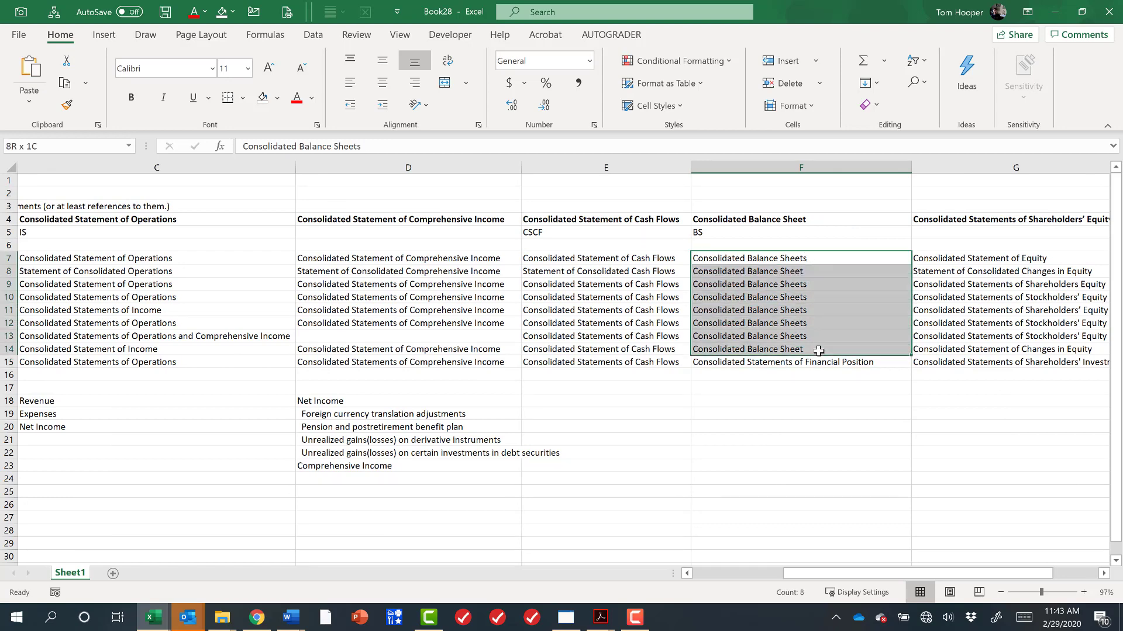
pyautogui.moveTo(767, 389); pyautogui.dragTo(771, 395)
pyautogui.click(773, 392)
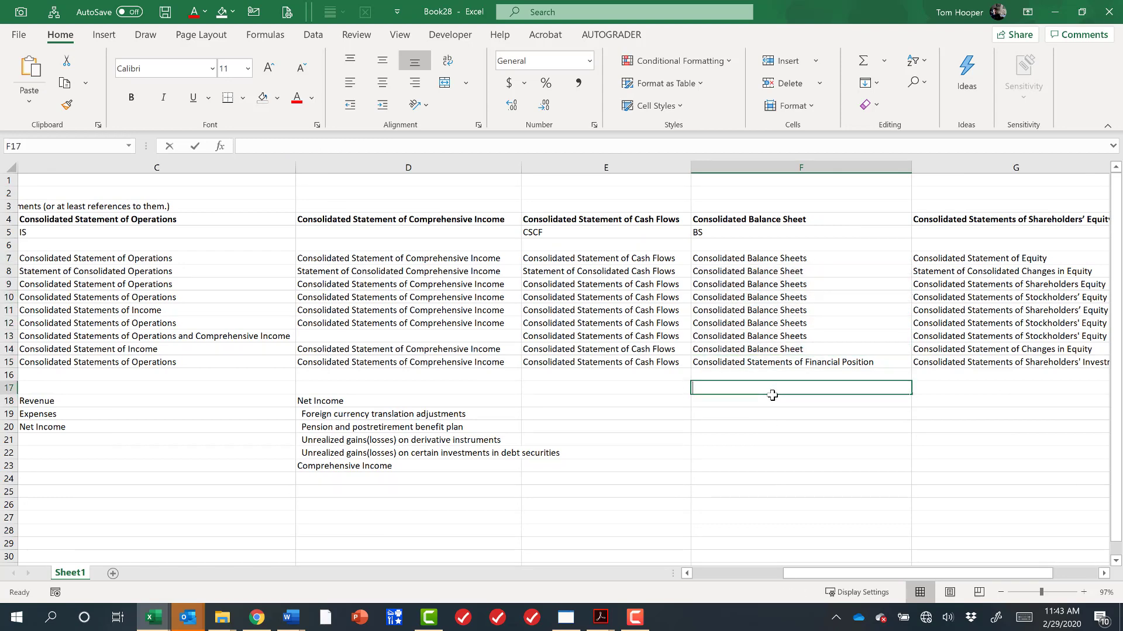
pyautogui.write('Total Assets')
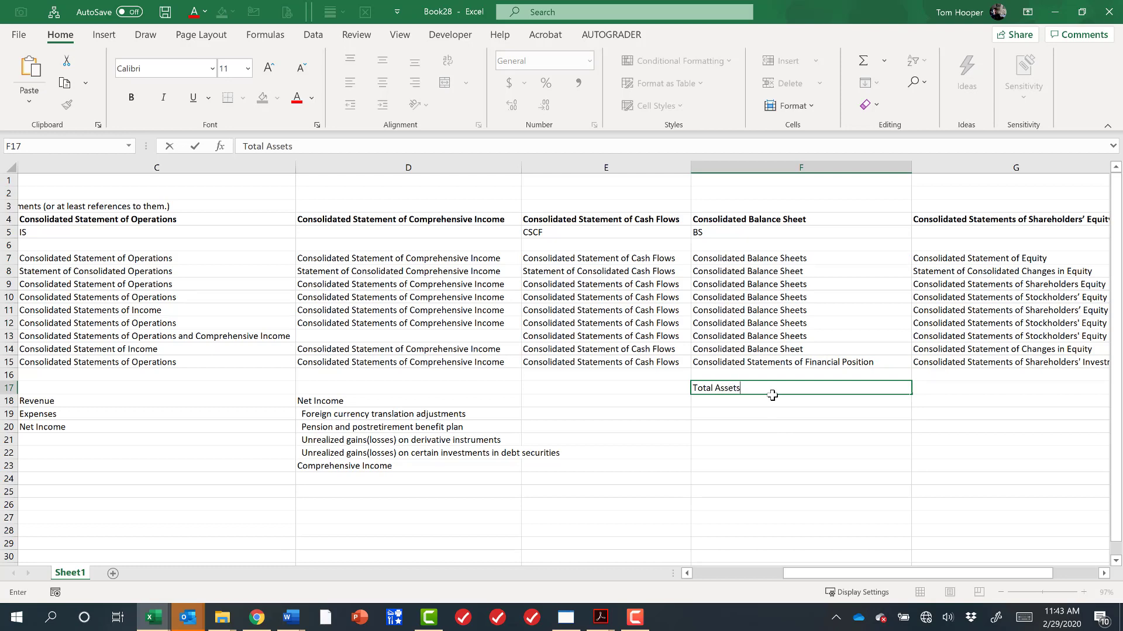
pyautogui.press('Return')
pyautogui.press('Return')
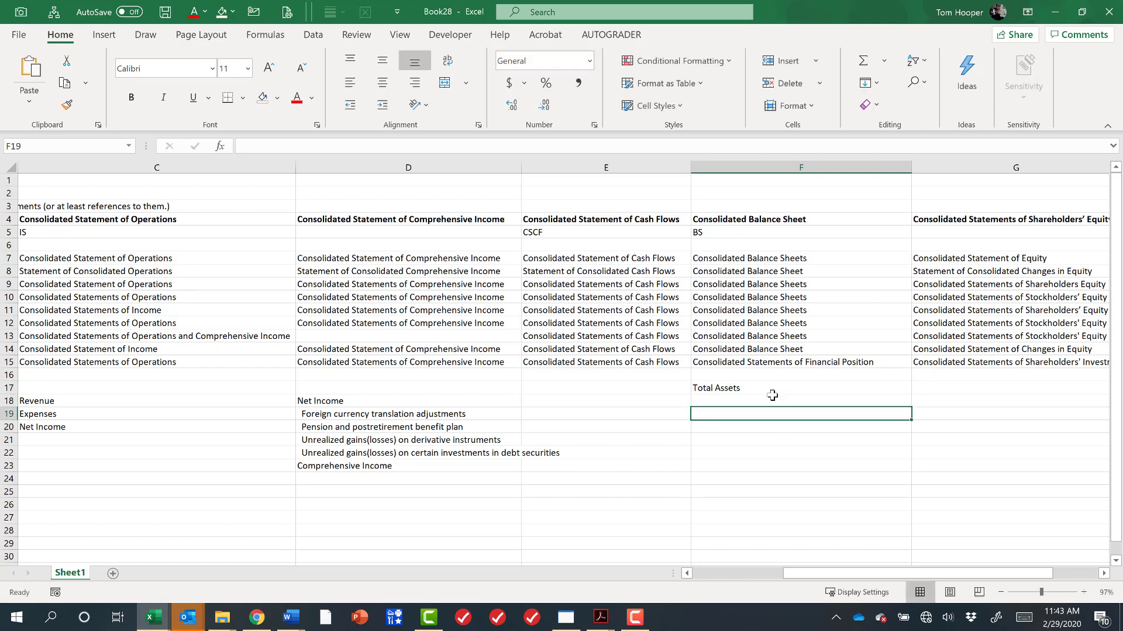
# Enter Total Liabilities and (stockholder/shareholders) Equity in F19 under Total Assets.
pyautogui.write('Totla')
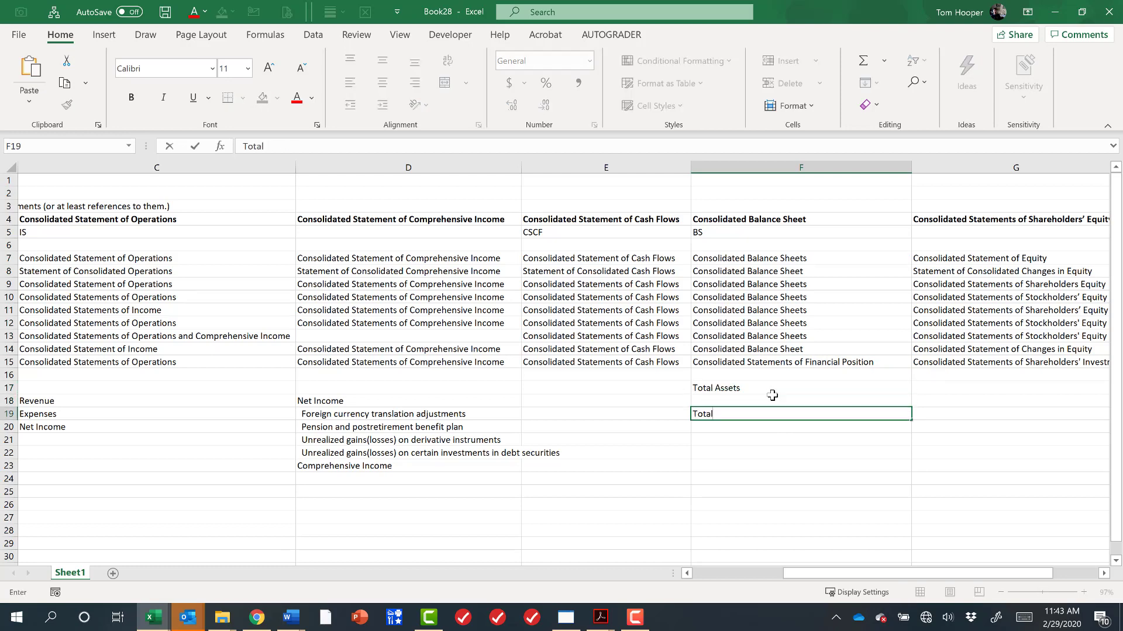
pyautogui.write(' Liabilities and (stock')
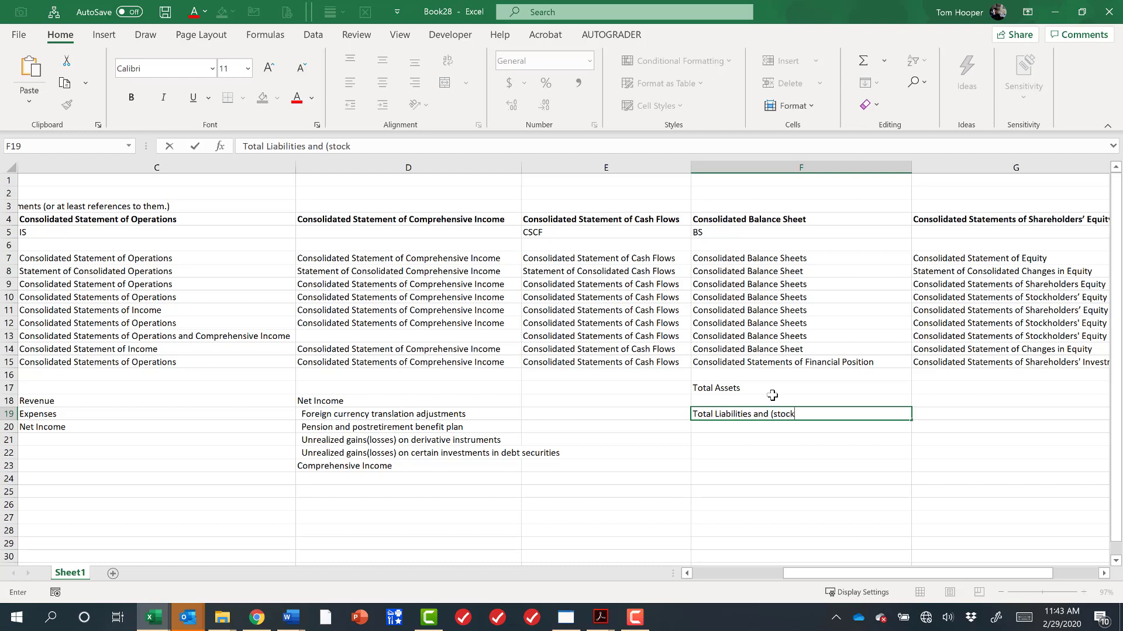
pyautogui.write('holder/shareholders')
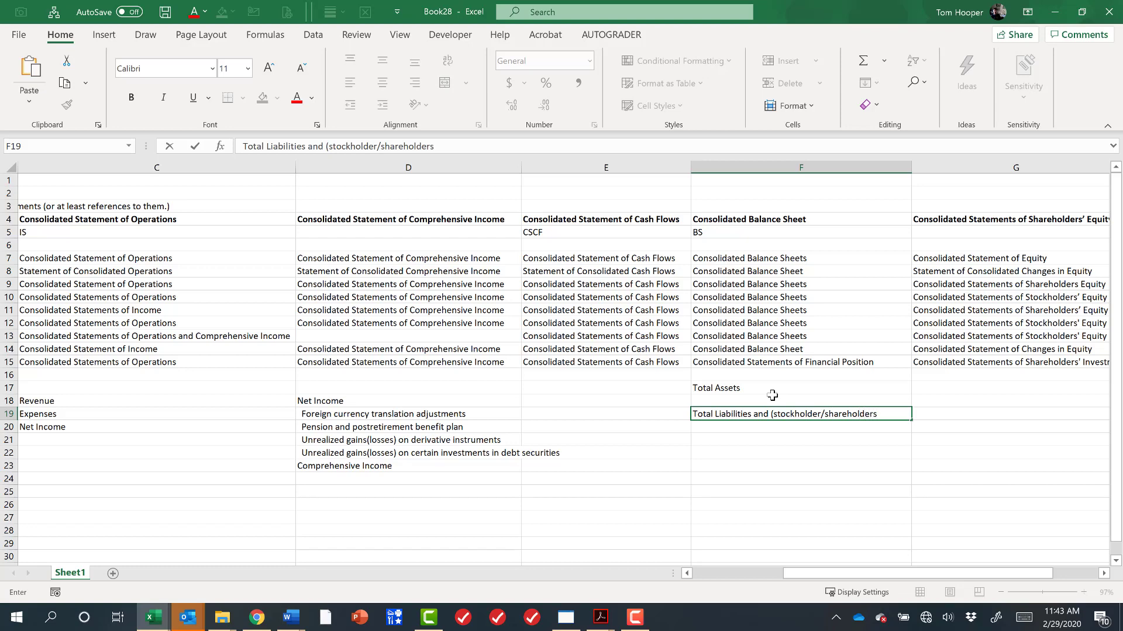
pyautogui.write(') Equity')
pyautogui.press('Return')
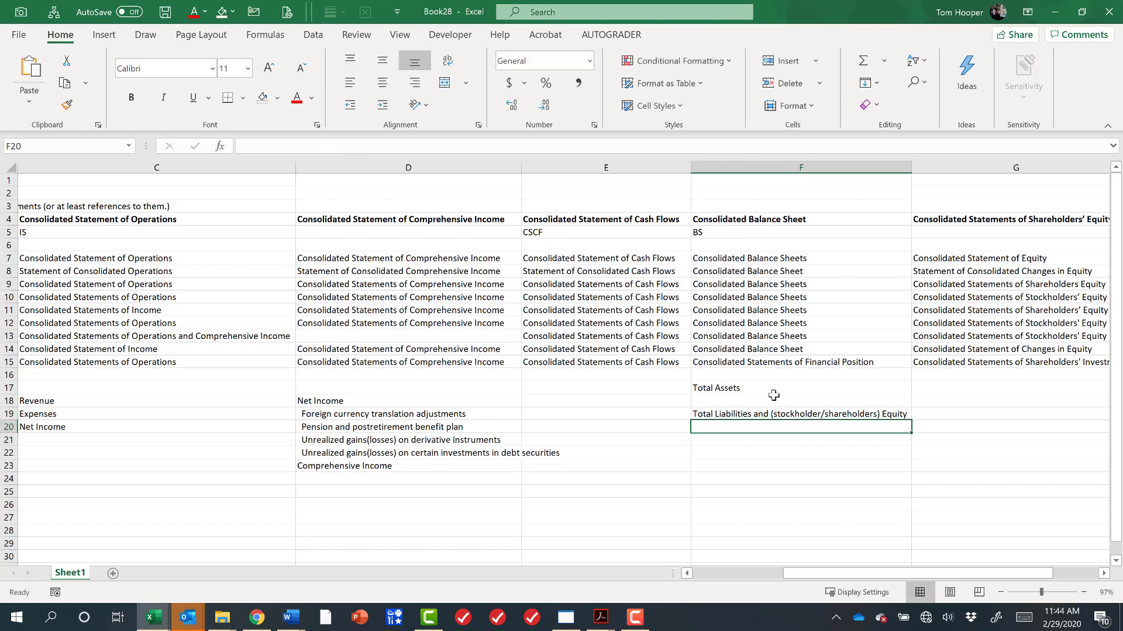
# Review the balance sheet column's titles and its two total line items.
pyautogui.click(833, 387)
pyautogui.click(853, 415)
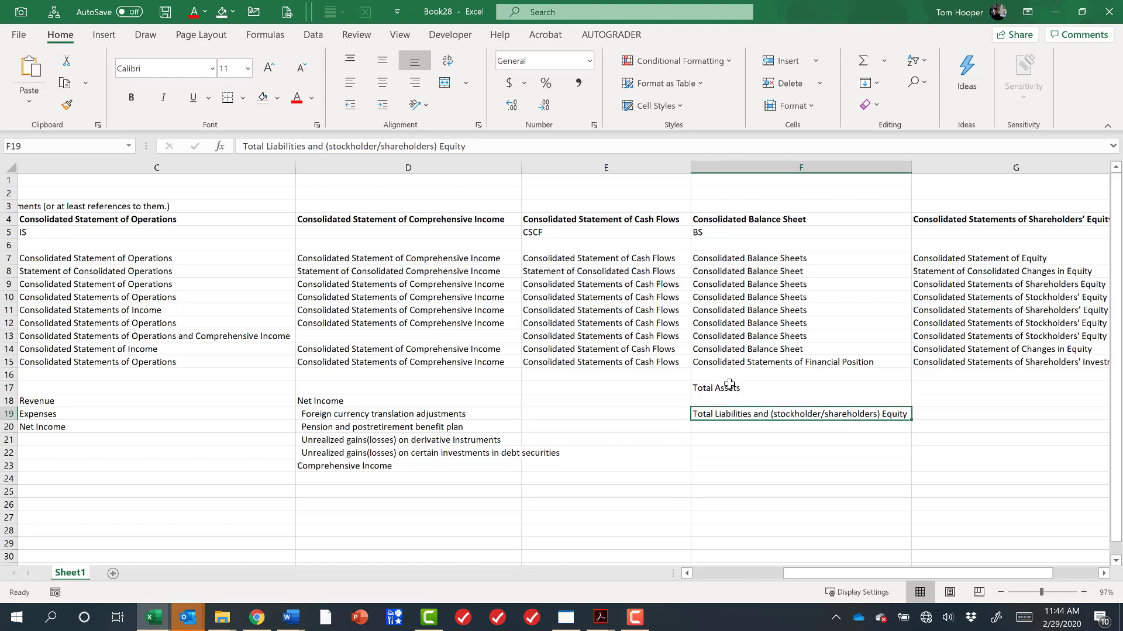
pyautogui.click(730, 386)
pyautogui.click(806, 417)
pyautogui.moveTo(819, 225); pyautogui.dragTo(819, 402)
# Enter Last Year's Equity by Account in G17 beneath the shareholders' equity statement titles.
pyautogui.click(1104, 575)
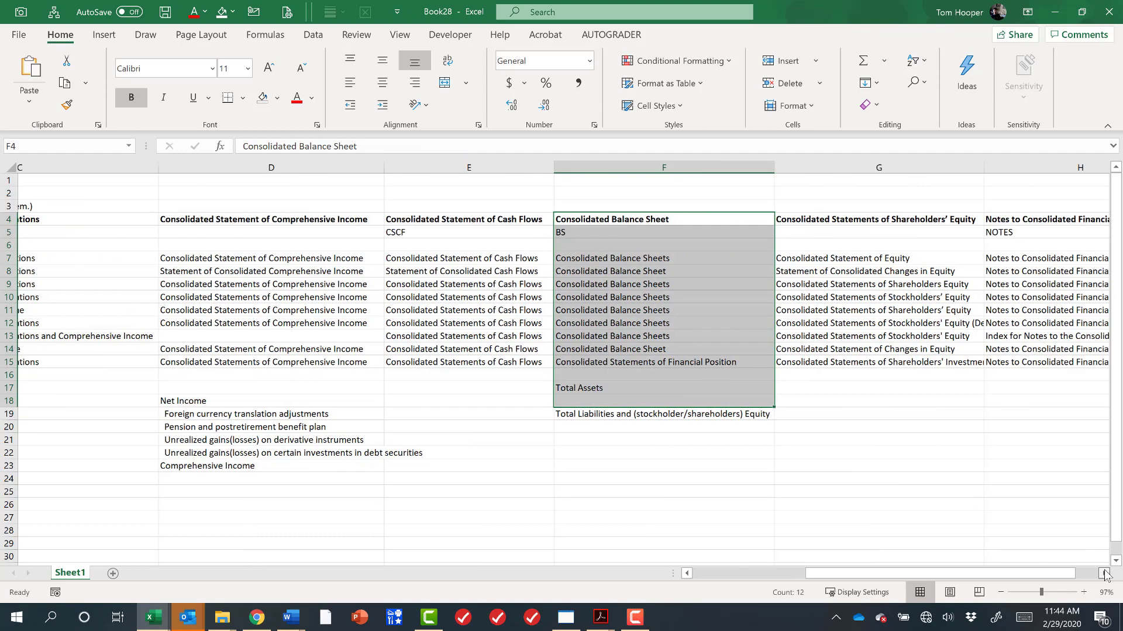
pyautogui.click(1104, 575)
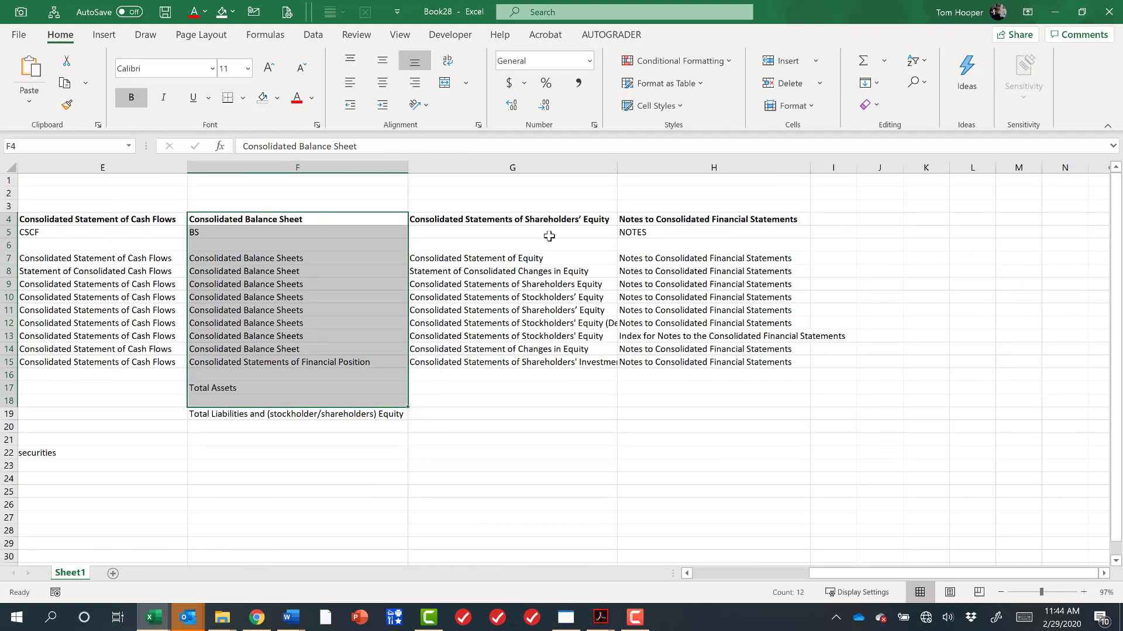
pyautogui.click(529, 220)
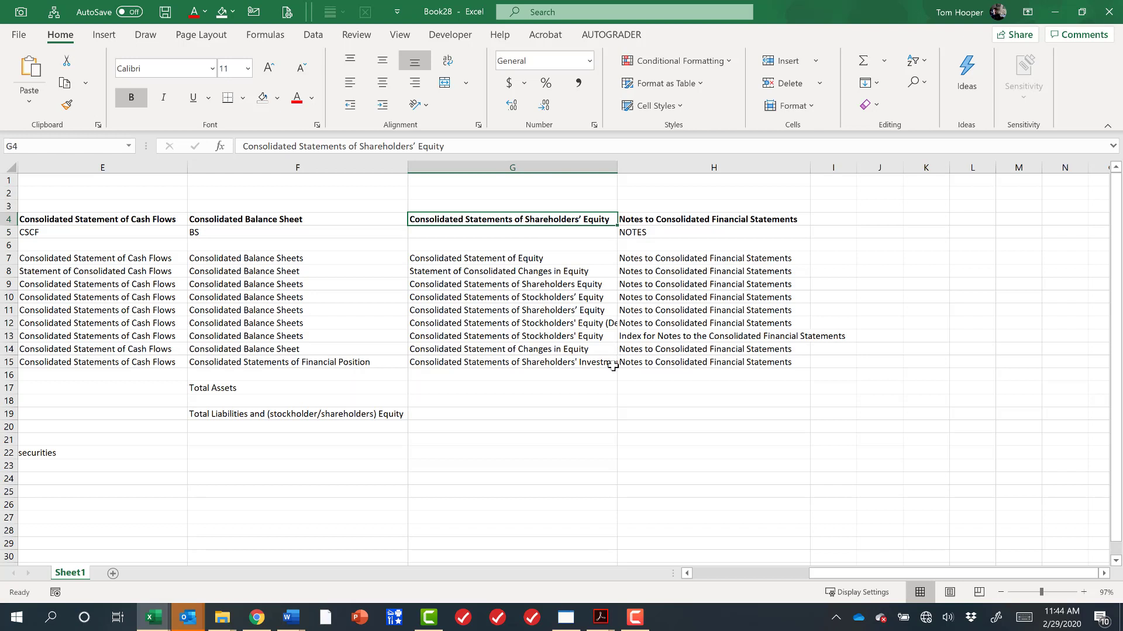
pyautogui.click(540, 389)
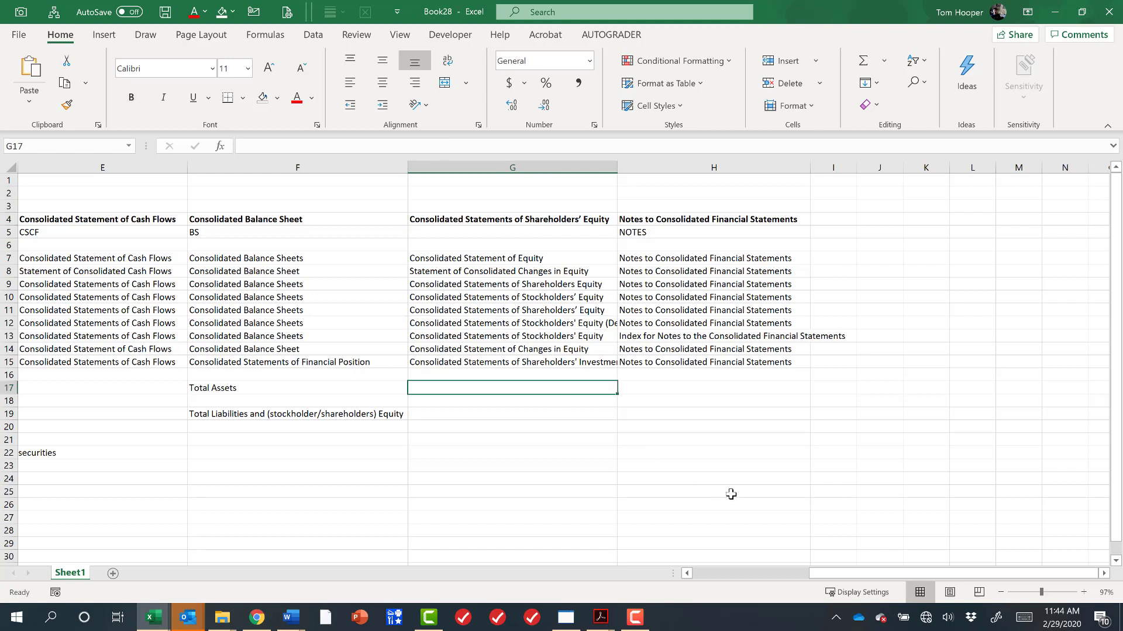
pyautogui.write("Last Year's E")
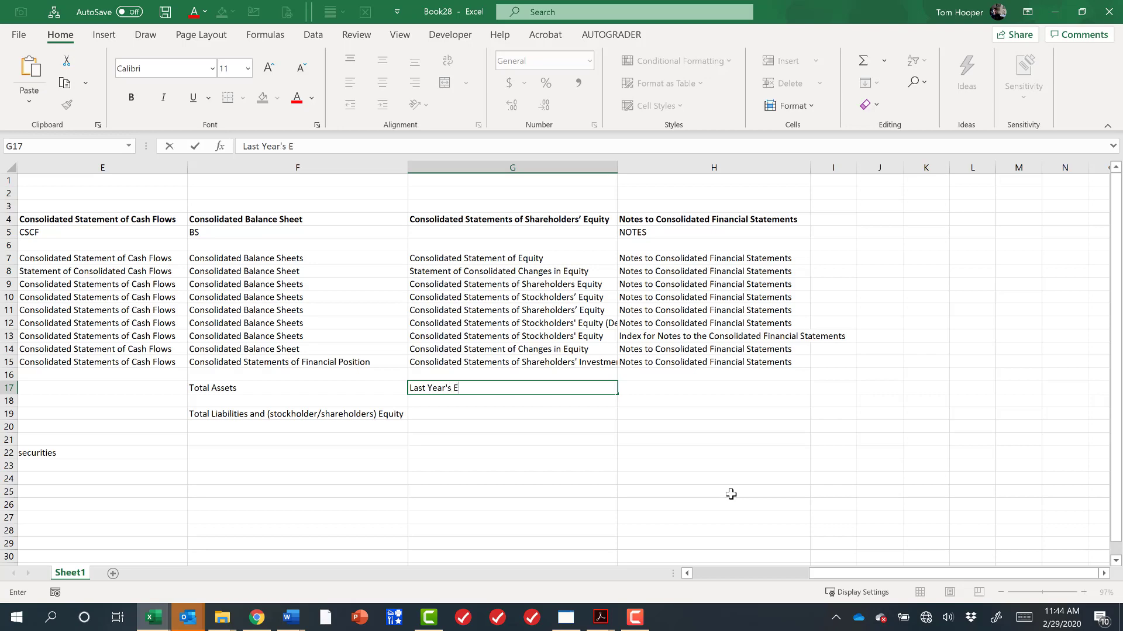
pyautogui.write('quity by Account')
pyautogui.press('Return')
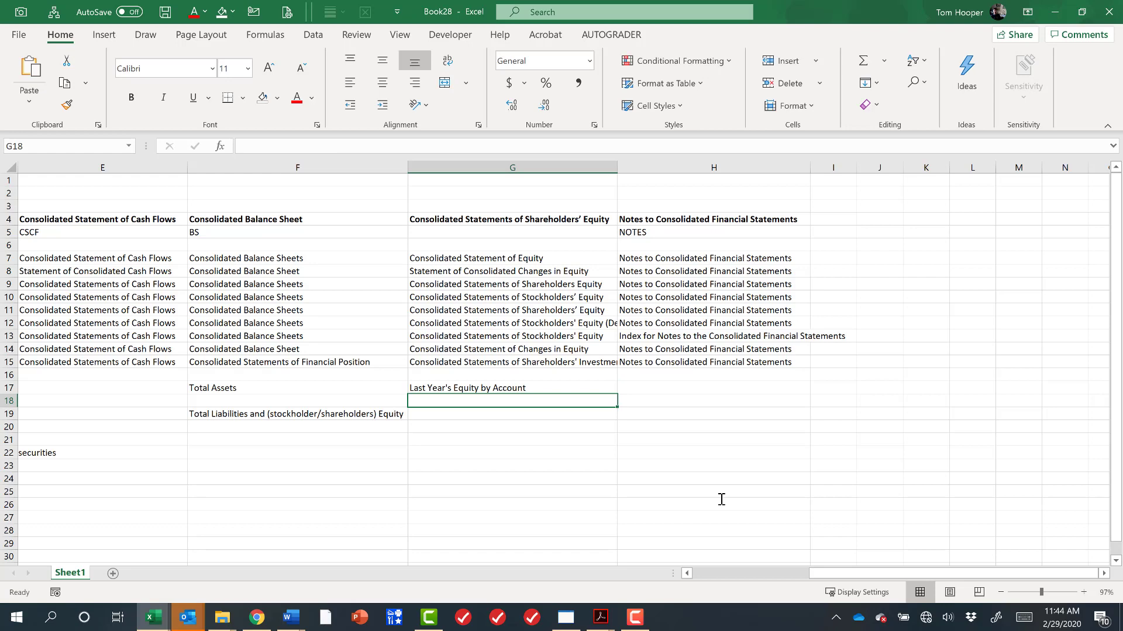
# Paste Common Stock into G18 and Additional PIC into G19 as bulleted items.
pyautogui.press('F2')
pyautogui.write('▪\tCommon Stock')
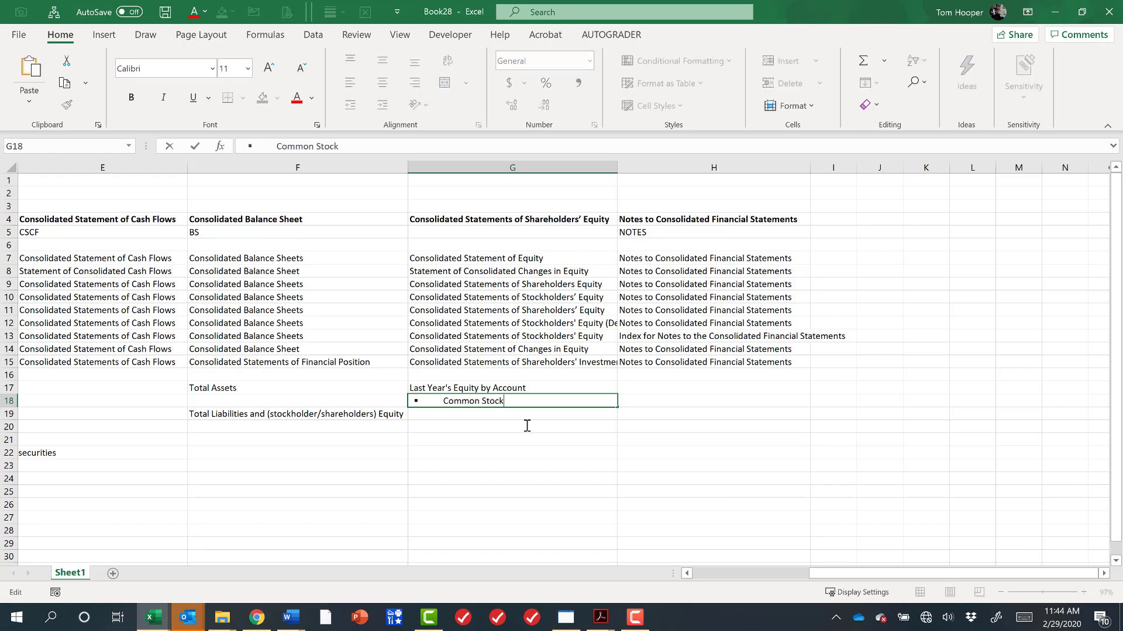
pyautogui.press('Return')
pyautogui.press('F2')
pyautogui.write('▪\tAdditional PIC')
pyautogui.press('Return')
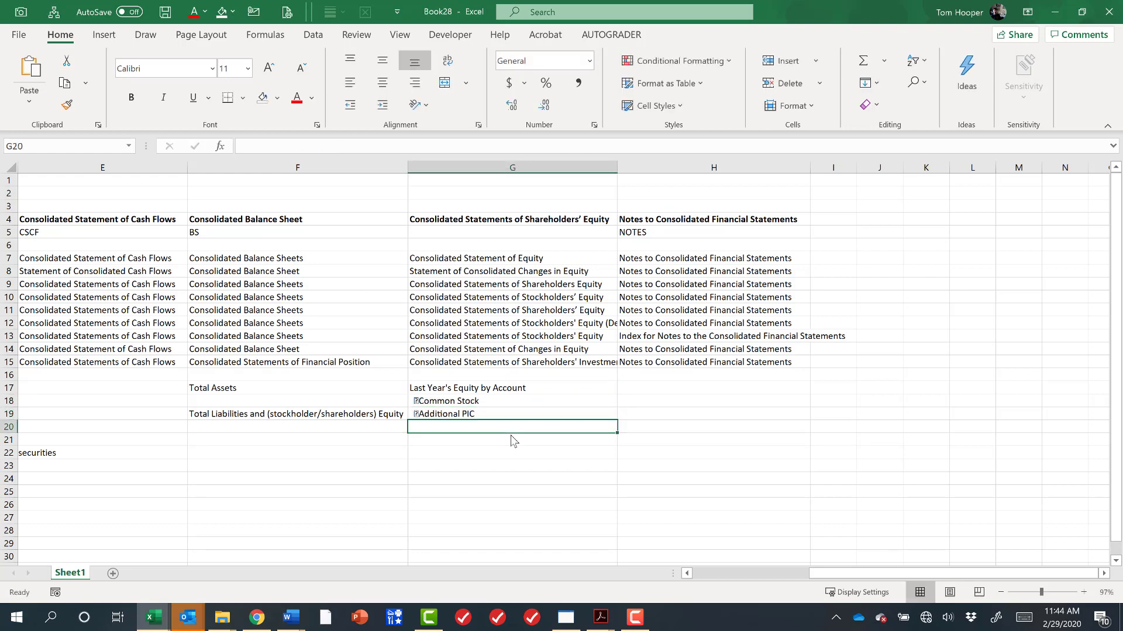
# Enter Retained Earnings, Treasury Stock and OCI in G20 through G22.
pyautogui.write('Retained')
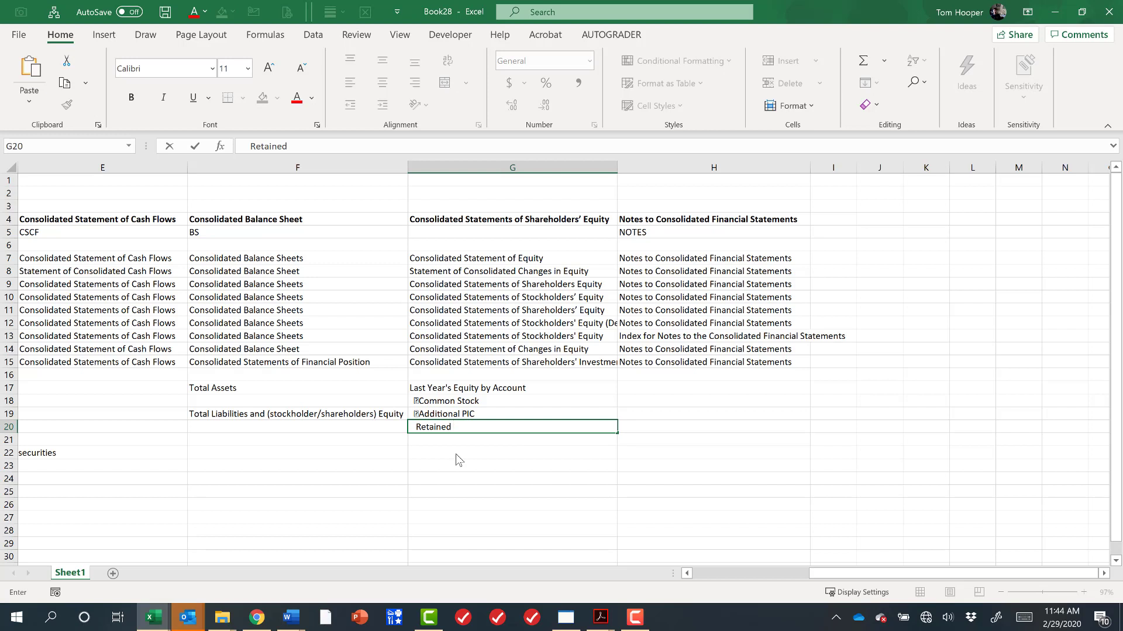
pyautogui.write(' Earnings')
pyautogui.press('Return')
pyautogui.write('Tre')
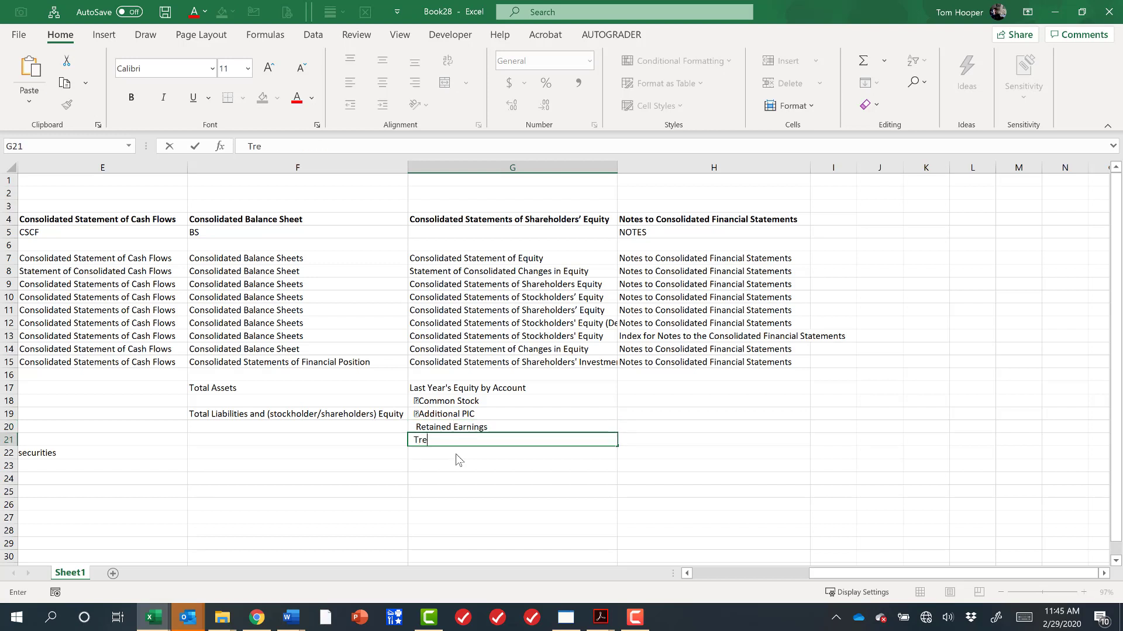
pyautogui.write('asury Stock')
pyautogui.press('Return')
pyautogui.write('O')
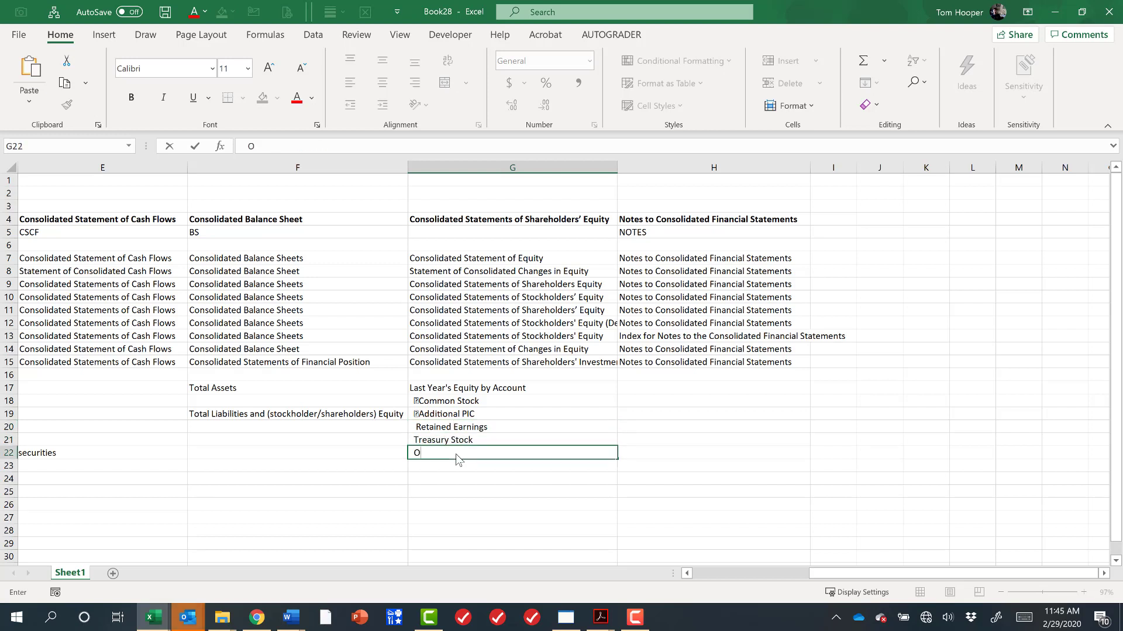
pyautogui.write('cI')
pyautogui.press('Return')
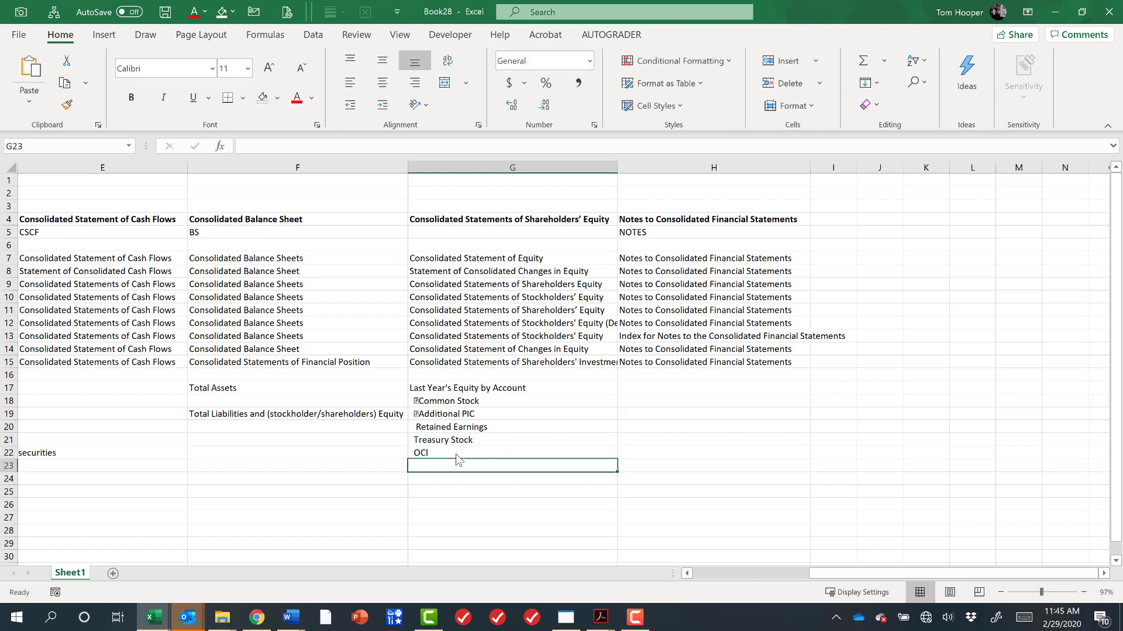
# Copy the G17 heading to G23 and change it to This Year's Equity by Account.
pyautogui.click(512, 389)
pyautogui.hotkey('ctrl', 'c')
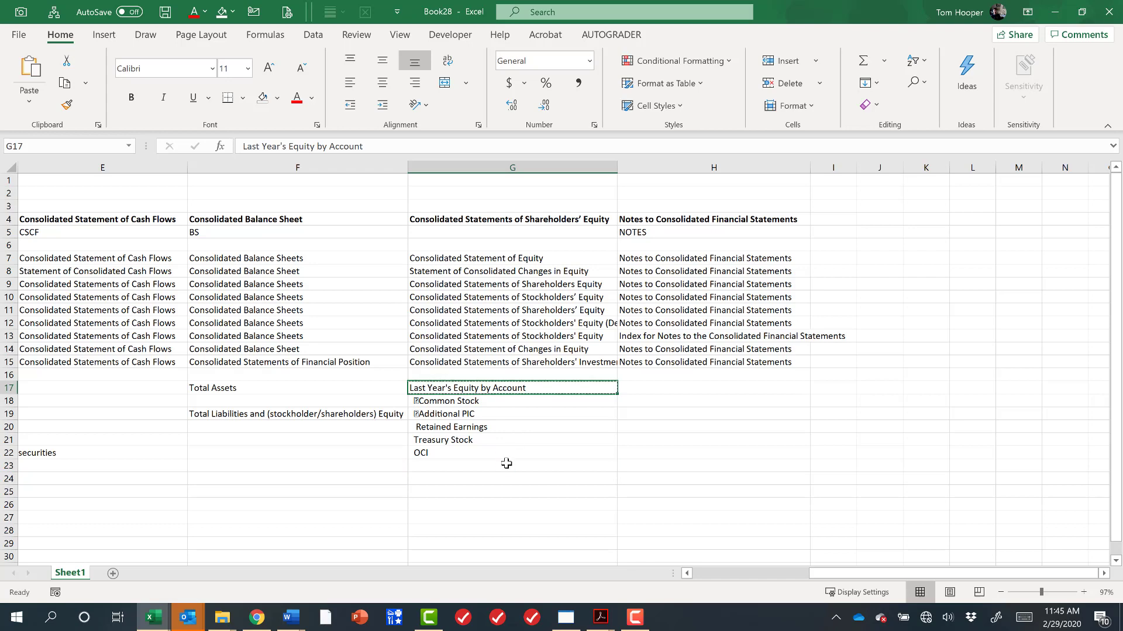
pyautogui.click(510, 466)
pyautogui.hotkey('ctrl', 'v')
pyautogui.press('F2')
pyautogui.press('Home')
pyautogui.hotkey('ctrl', 'shift', 'Right')
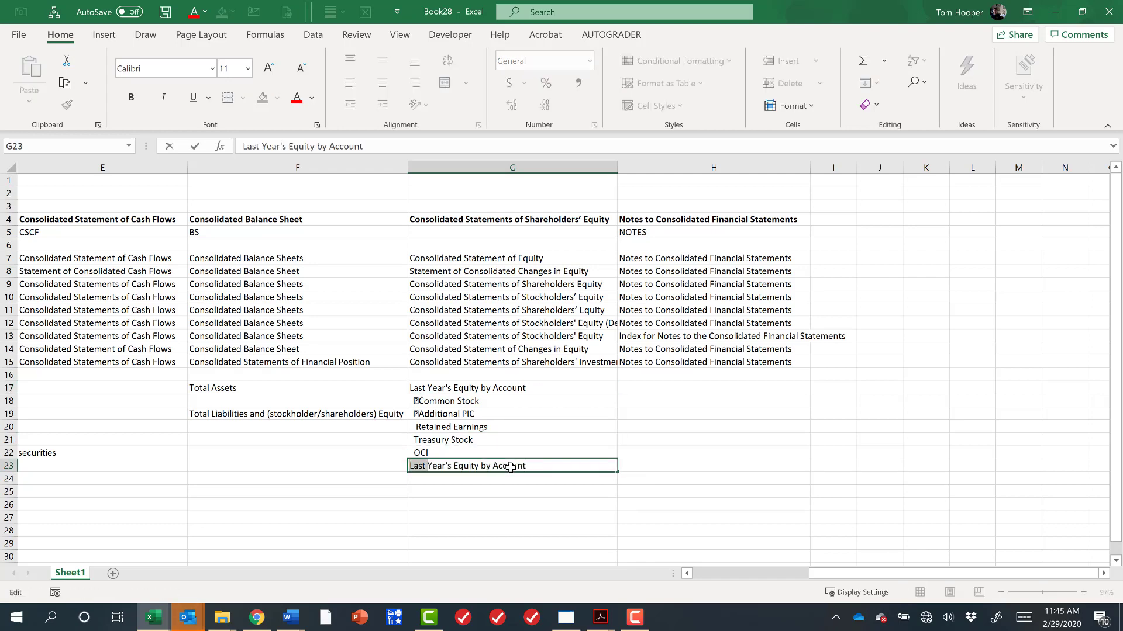
pyautogui.write('This')
pyautogui.press('Return')
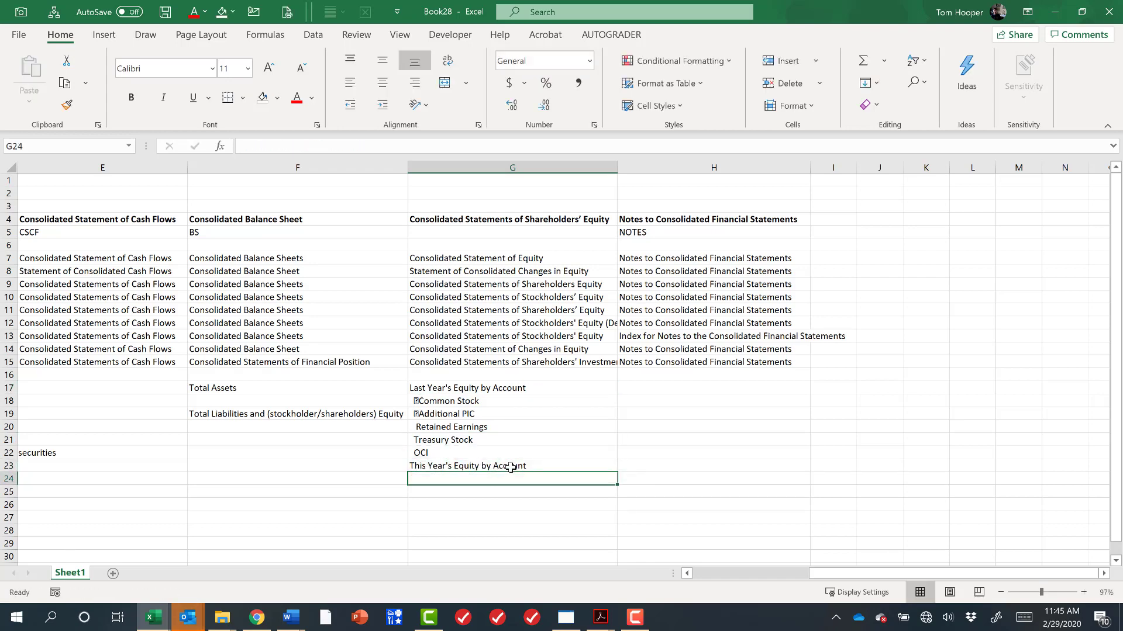
# Widen the shareholders' equity column to fit its longest statement title.
pyautogui.moveTo(525, 388); pyautogui.dragTo(521, 466)
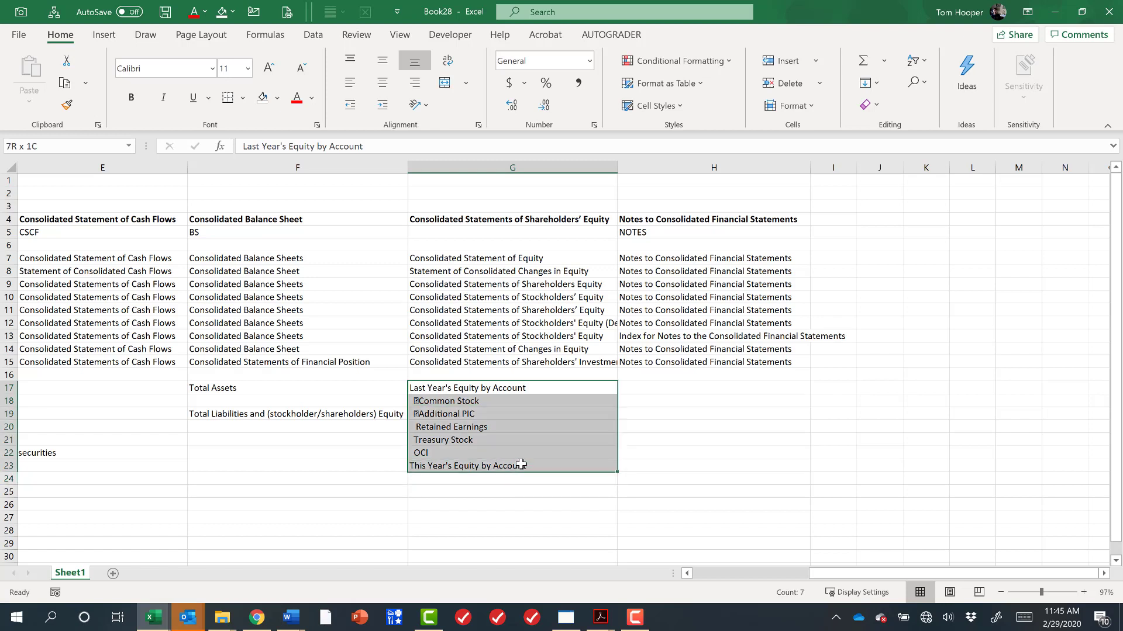
pyautogui.click(518, 220)
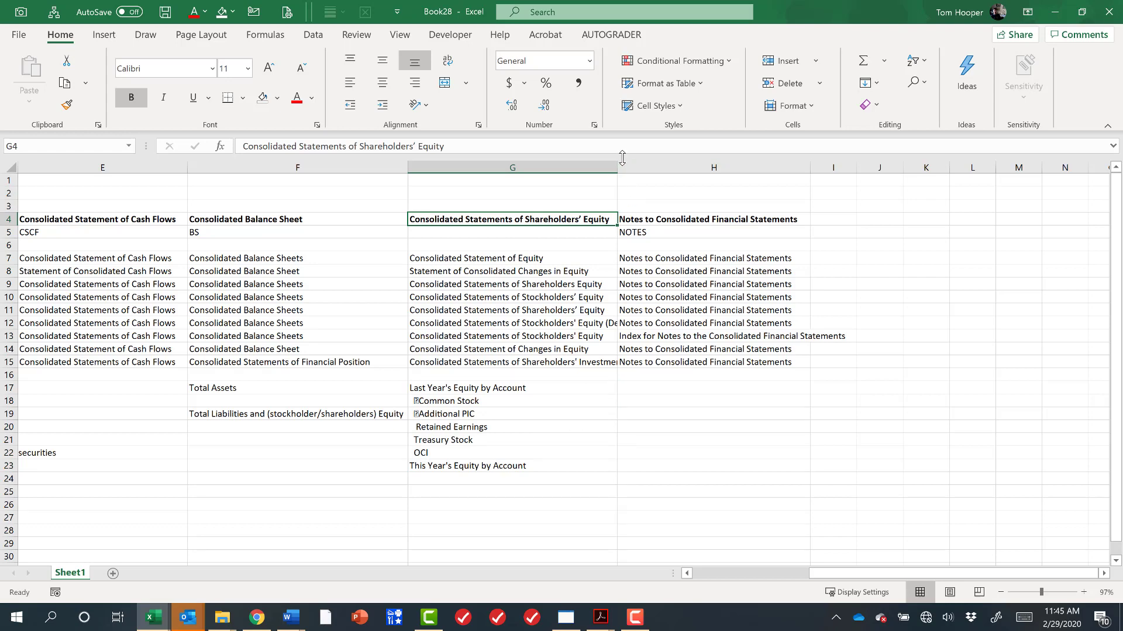
pyautogui.moveTo(618, 168); pyautogui.dragTo(688, 169)
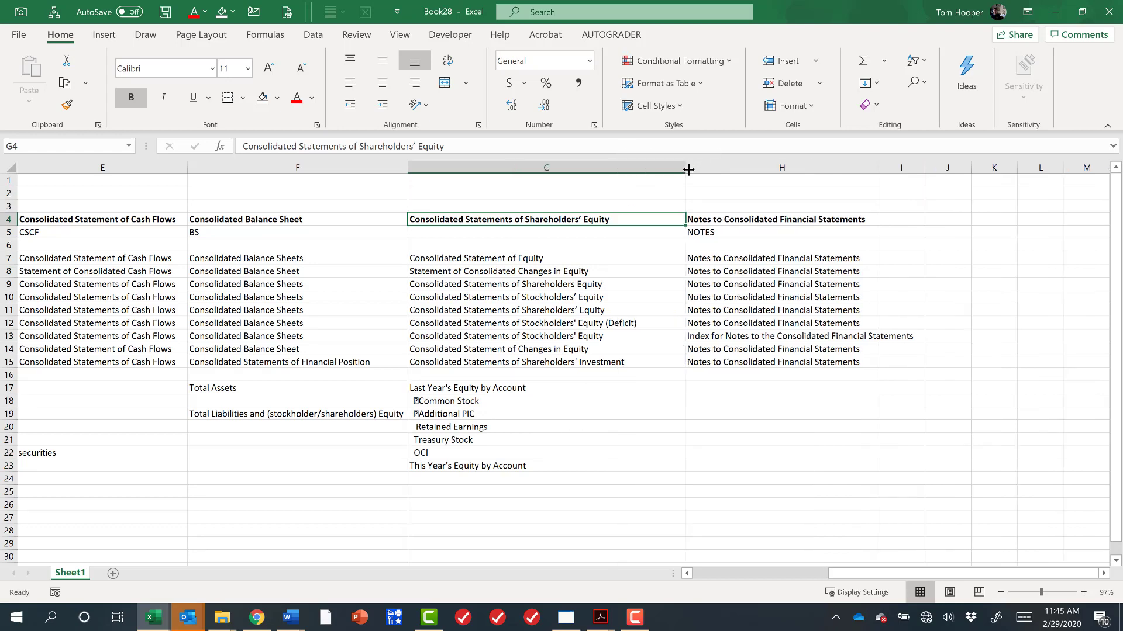
pyautogui.click(592, 363)
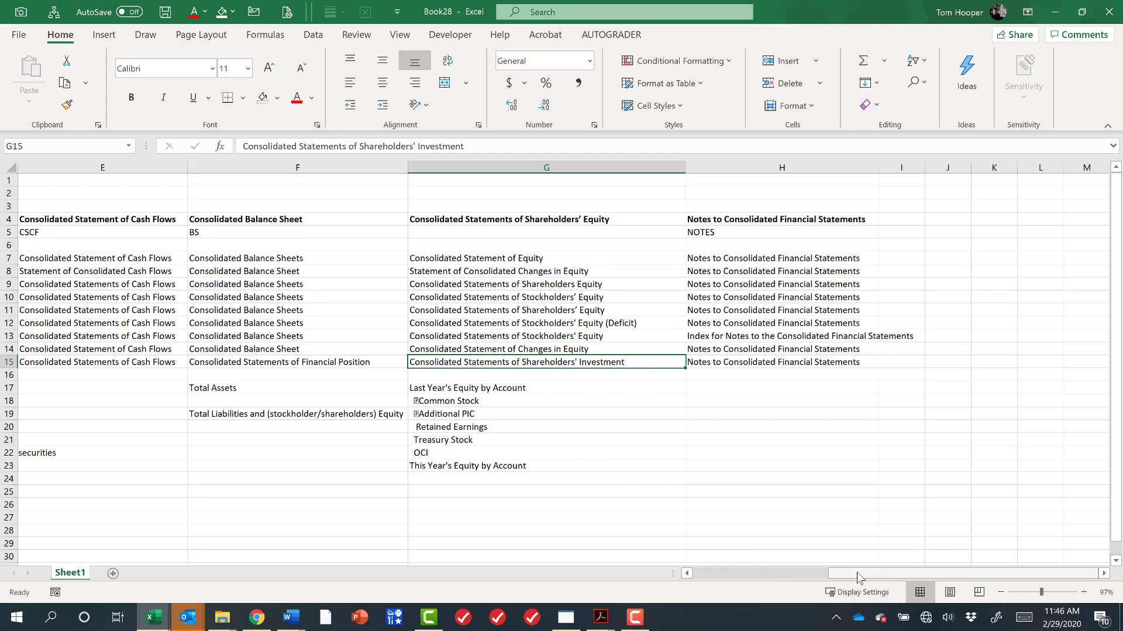
# Review the notes column entries and the operations and cash flow column headers.
pyautogui.moveTo(784, 258); pyautogui.dragTo(796, 365)
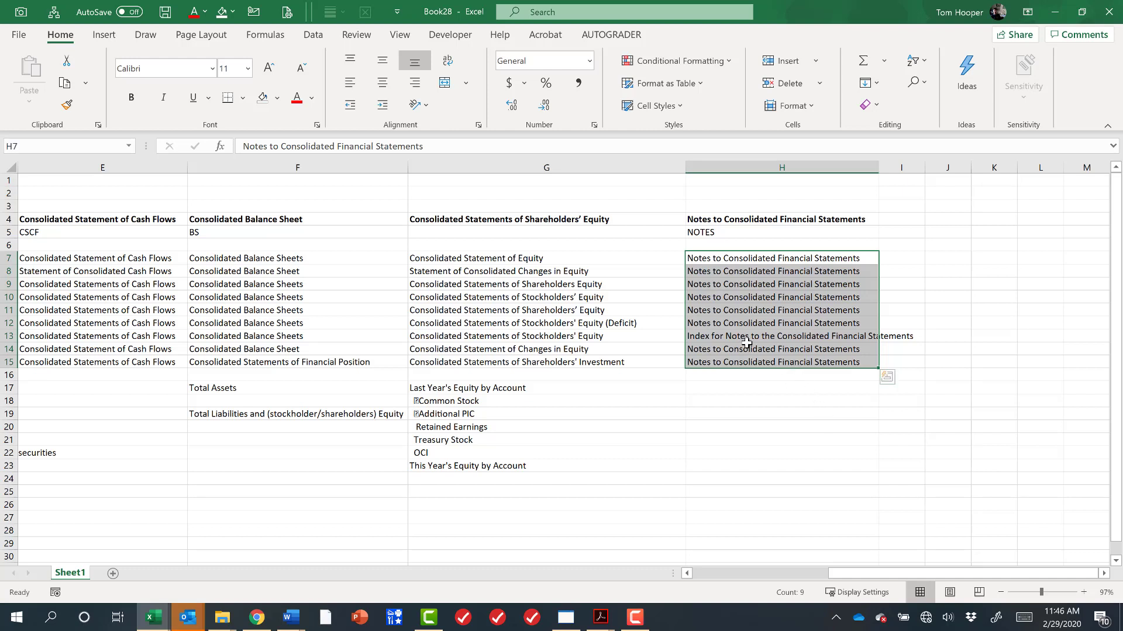
pyautogui.moveTo(984, 576); pyautogui.dragTo(921, 574)
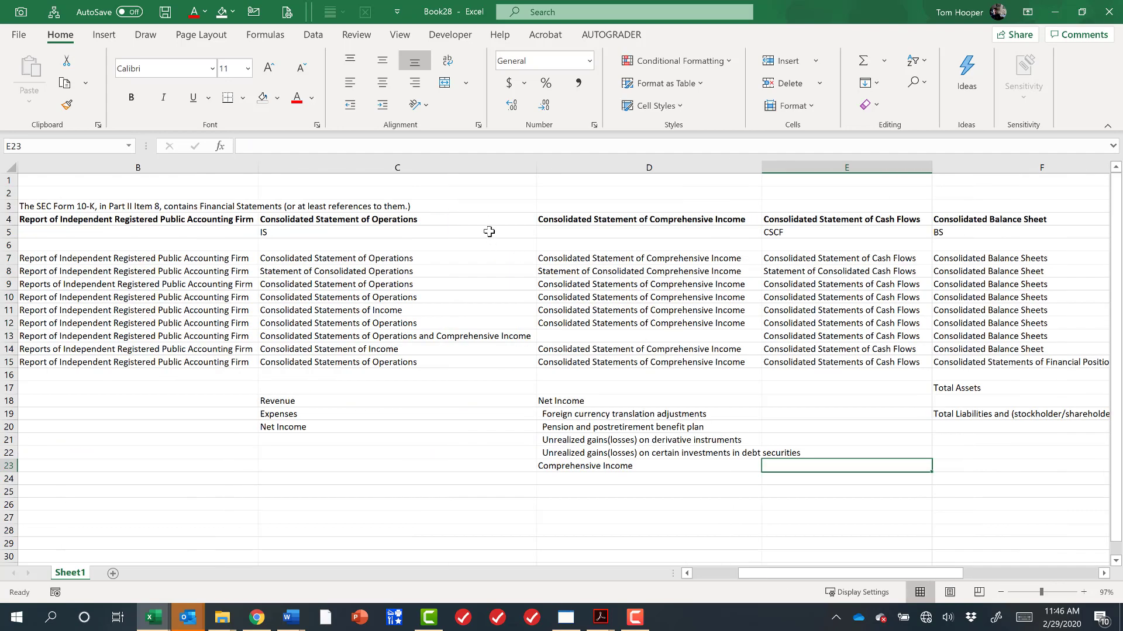
pyautogui.click(489, 231)
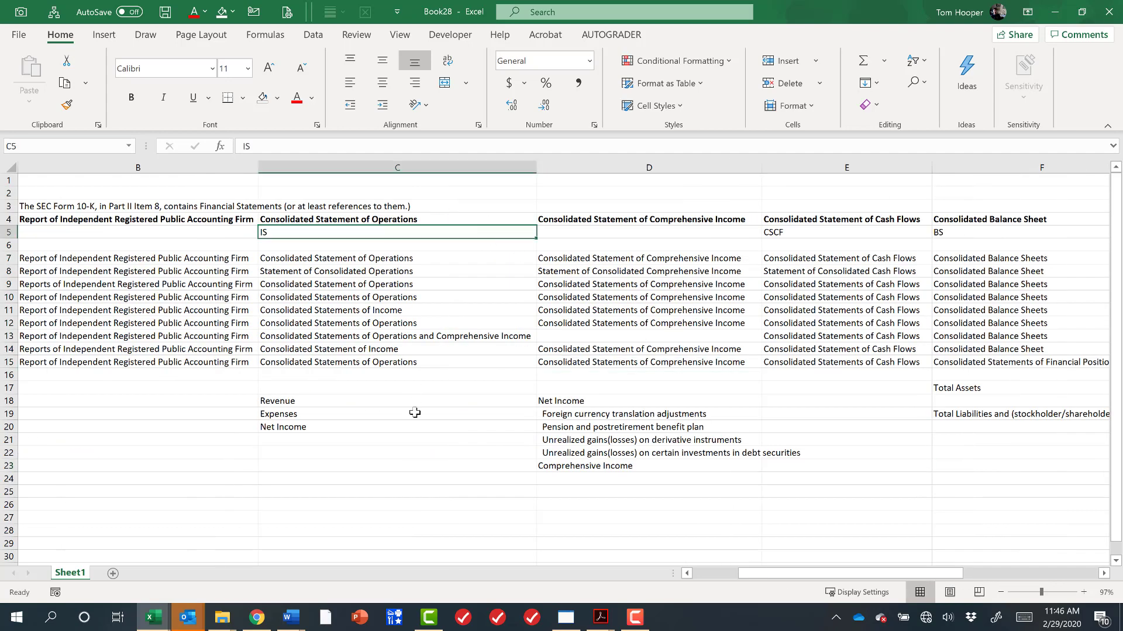
pyautogui.keyDown('ctrl'); pyautogui.moveTo(414, 401); pyautogui.dragTo(417, 438); pyautogui.keyUp('ctrl')
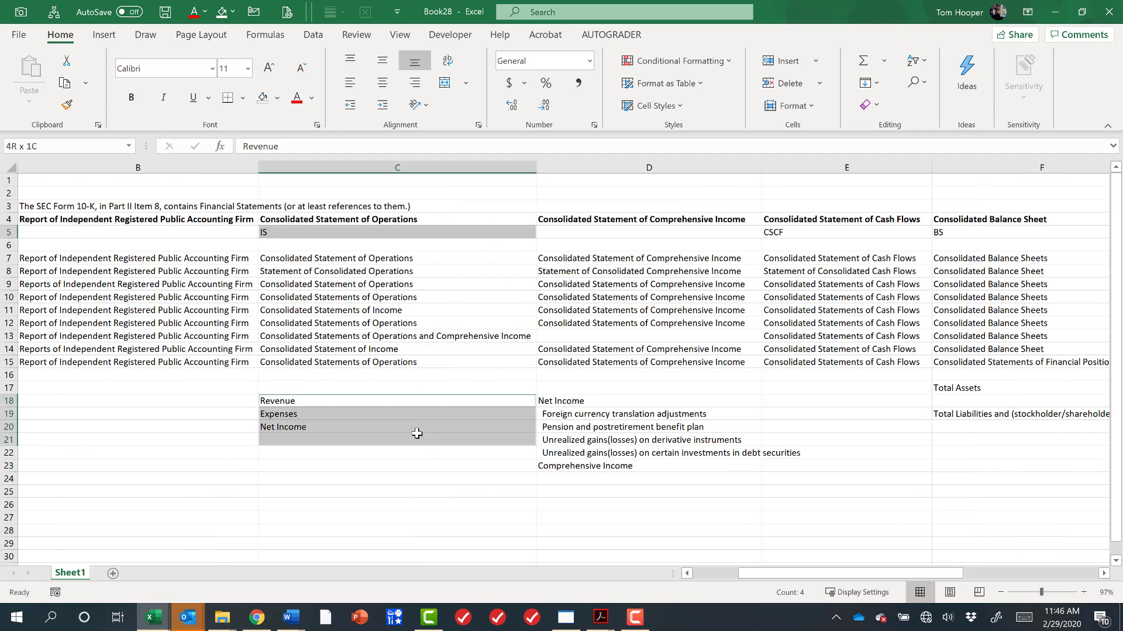
pyautogui.click(811, 234)
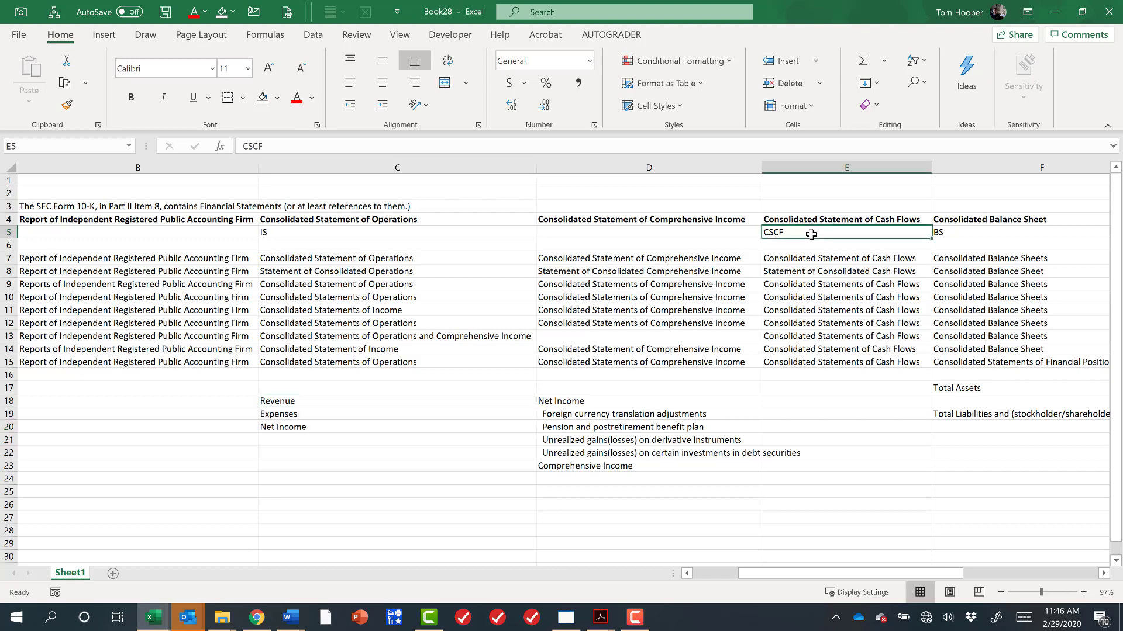
pyautogui.click(821, 402)
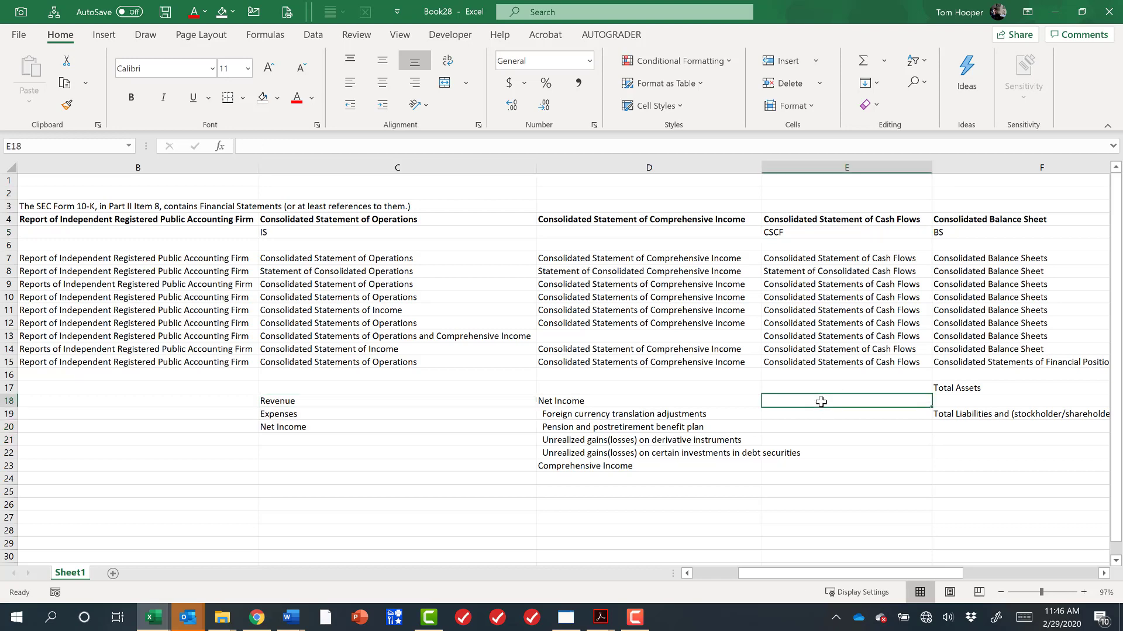
# Enter Operating Cash Flow, Investing Cash Flow and Financing Cash Flow in E18 through E20.
pyautogui.write('Operating Cash')
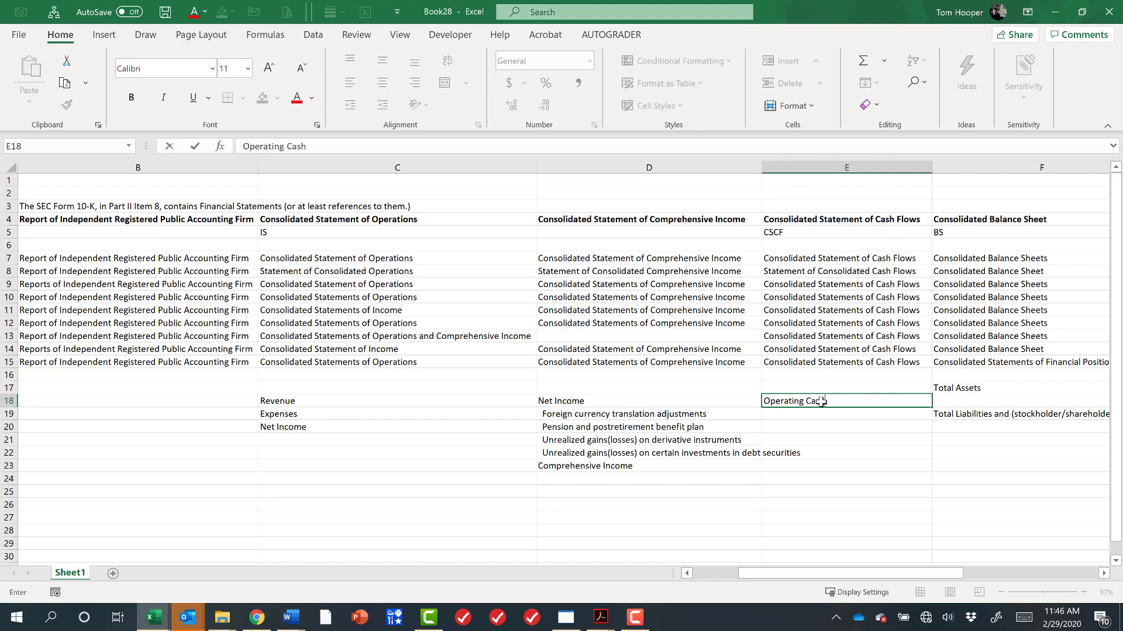
pyautogui.write(' Flow')
pyautogui.press('Return')
pyautogui.write('Investing Cash')
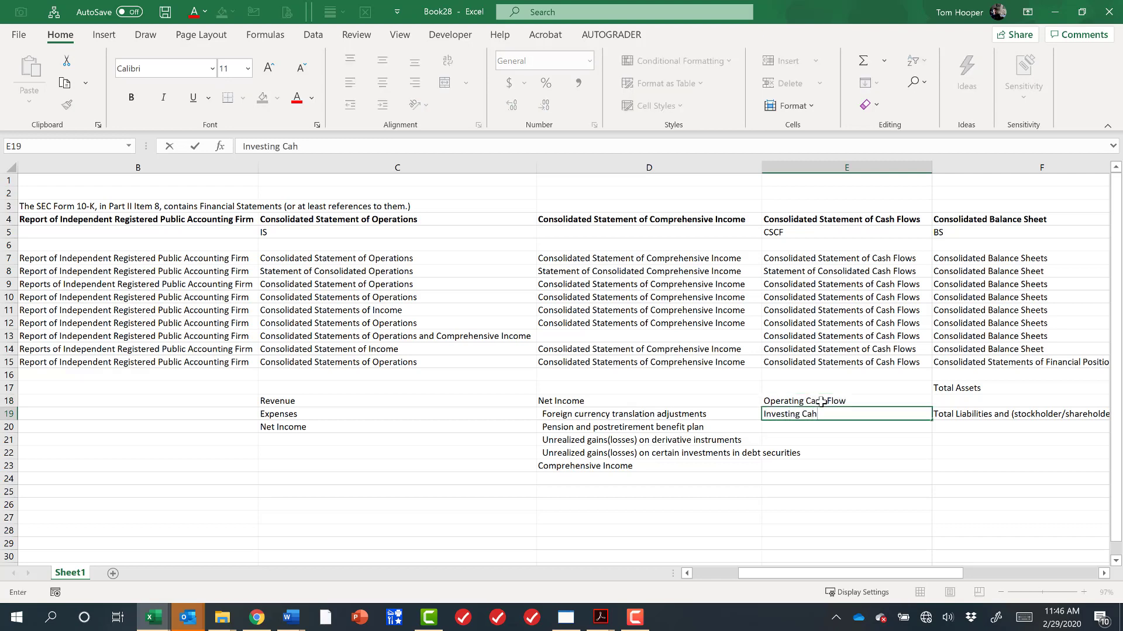
pyautogui.press('BackSpace')
pyautogui.press('BackSpace')
pyautogui.press('BackSpace')
pyautogui.write('Cash Flow')
pyautogui.press('Return')
pyautogui.write('Financing')
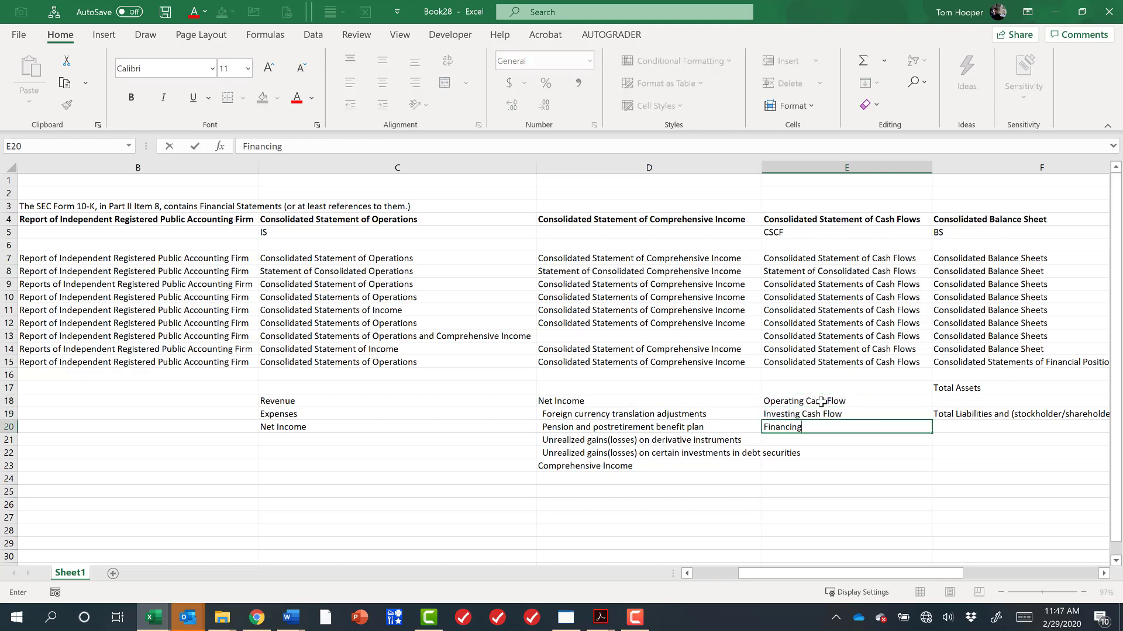
pyautogui.write(' Cash Flow')
pyautogui.press('Return')
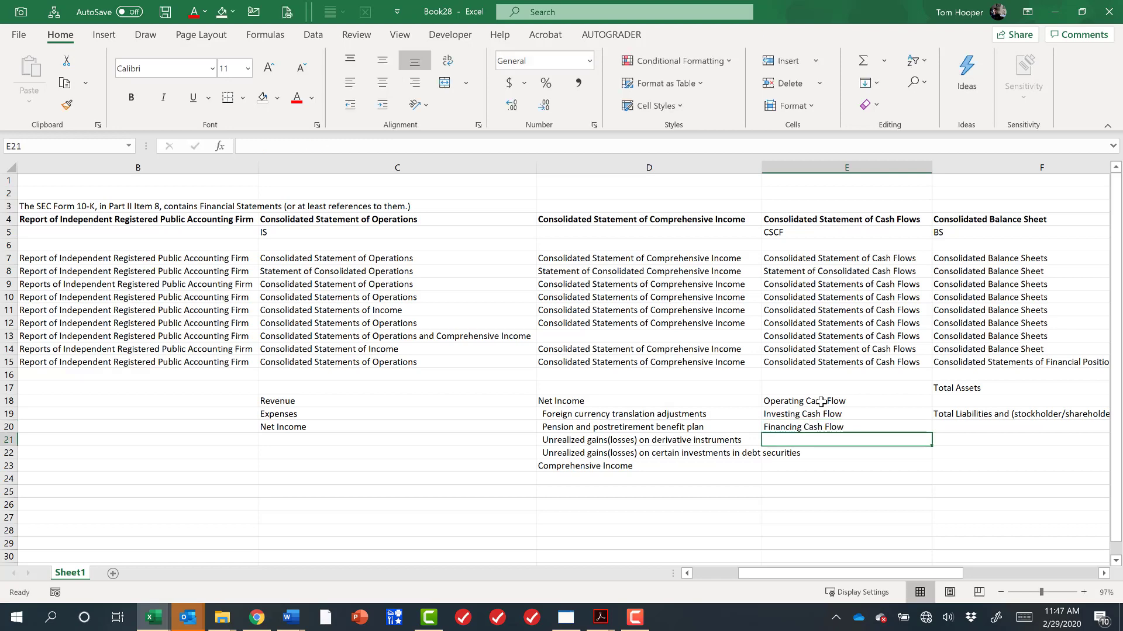
# Enter Ending Cash Balance in E21 below the financing cash flow item.
pyautogui.write('Ending C')
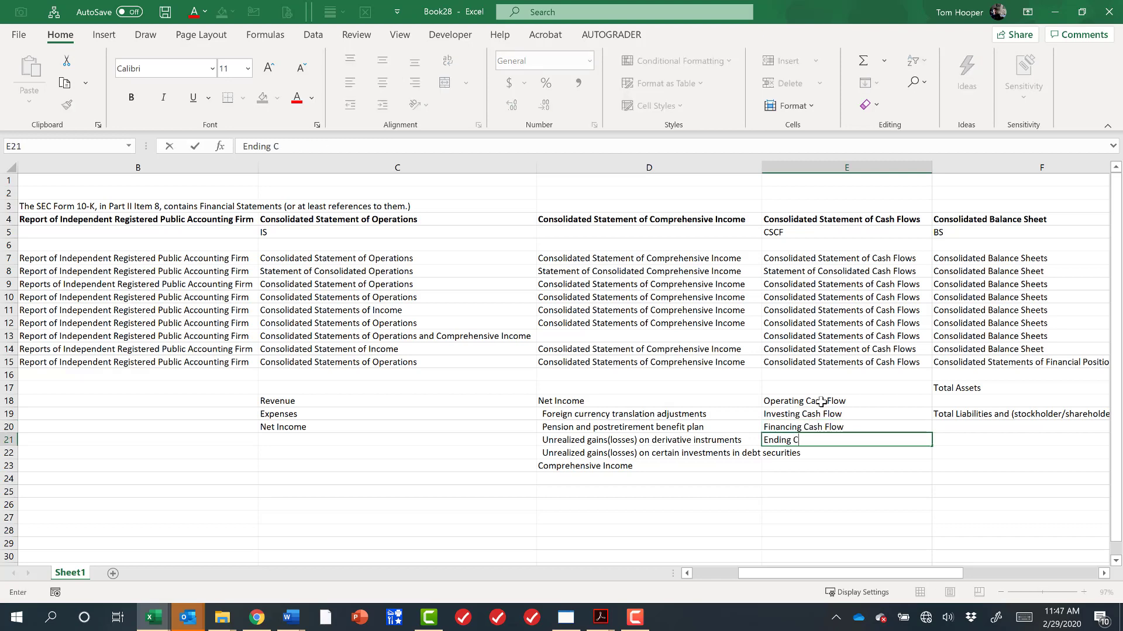
pyautogui.write('ash Balance')
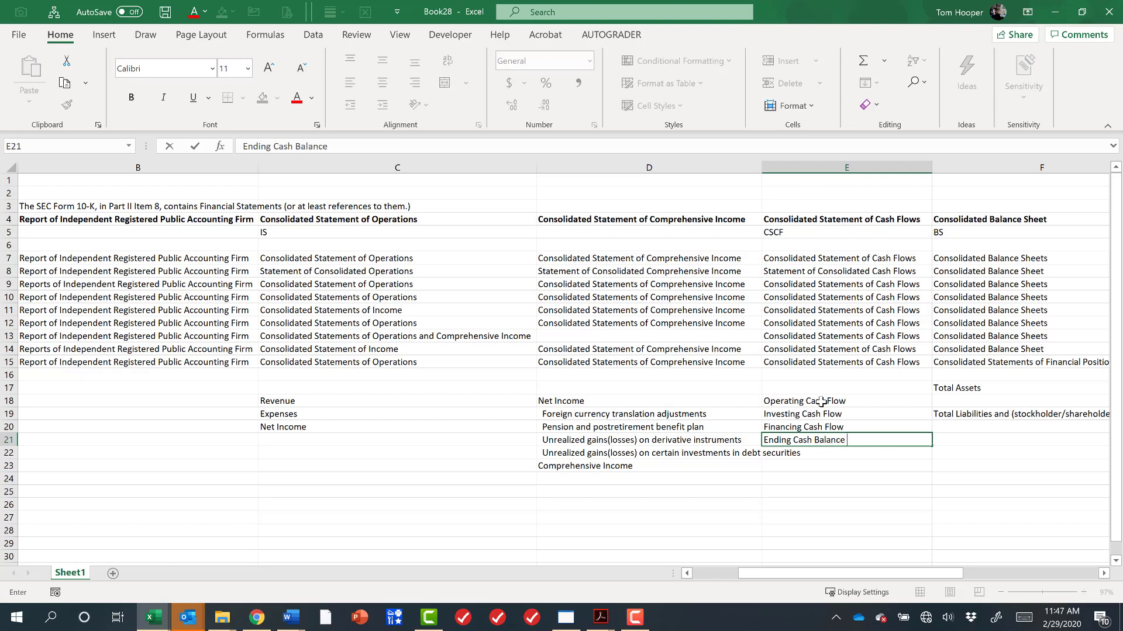
pyautogui.press('Return')
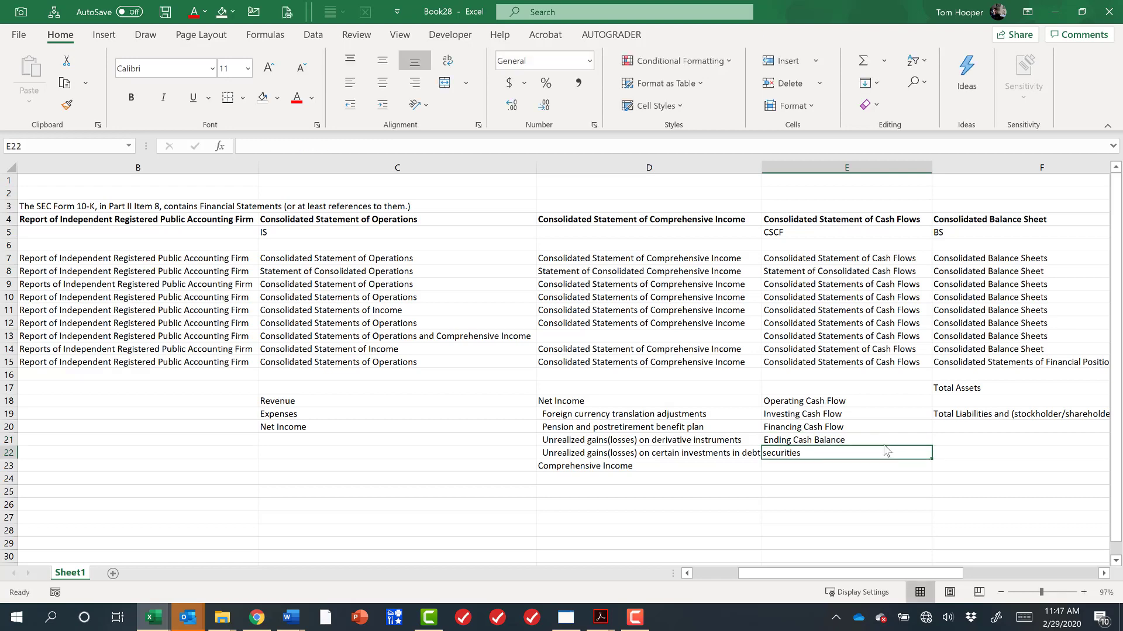
# Review the balance sheet column's line items and the notes column header.
pyautogui.click(988, 233)
pyautogui.click(1017, 388)
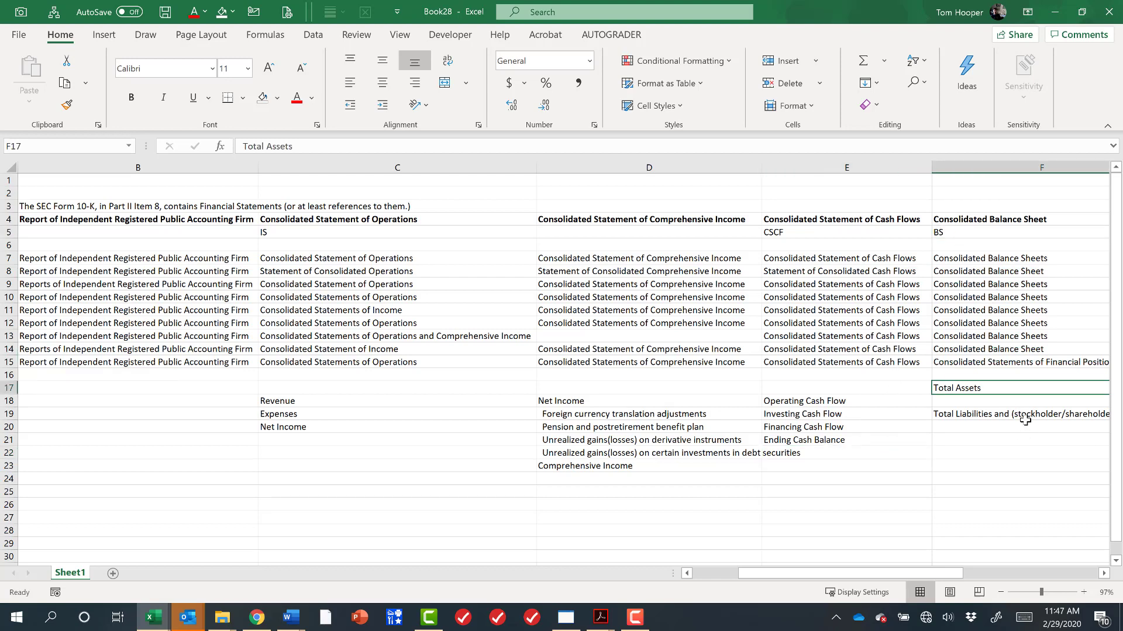
pyautogui.click(1023, 414)
pyautogui.moveTo(959, 574); pyautogui.dragTo(1062, 577)
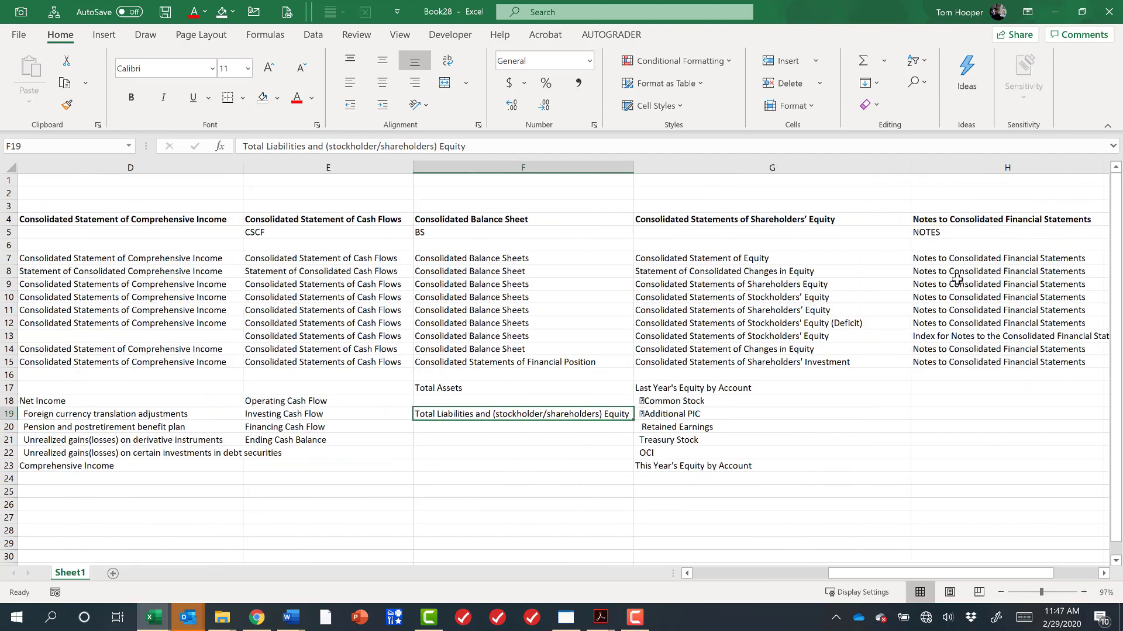
pyautogui.click(989, 221)
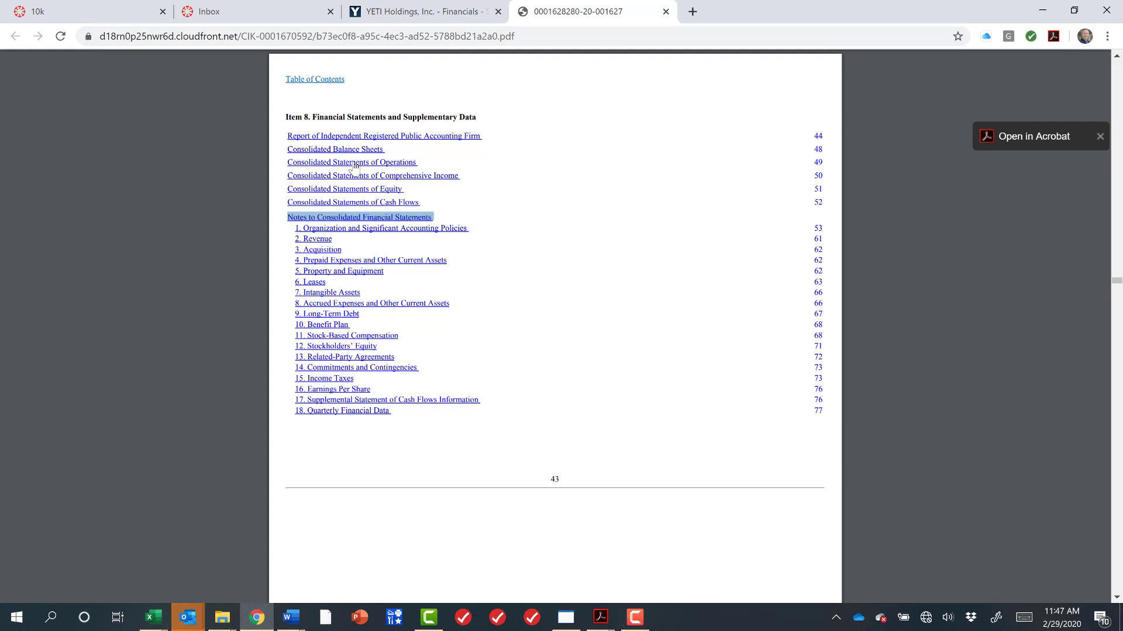
# Open the Consolidated Statements of Operations in the YETI 10-K PDF and examine its net income row.
pyautogui.click(401, 166)
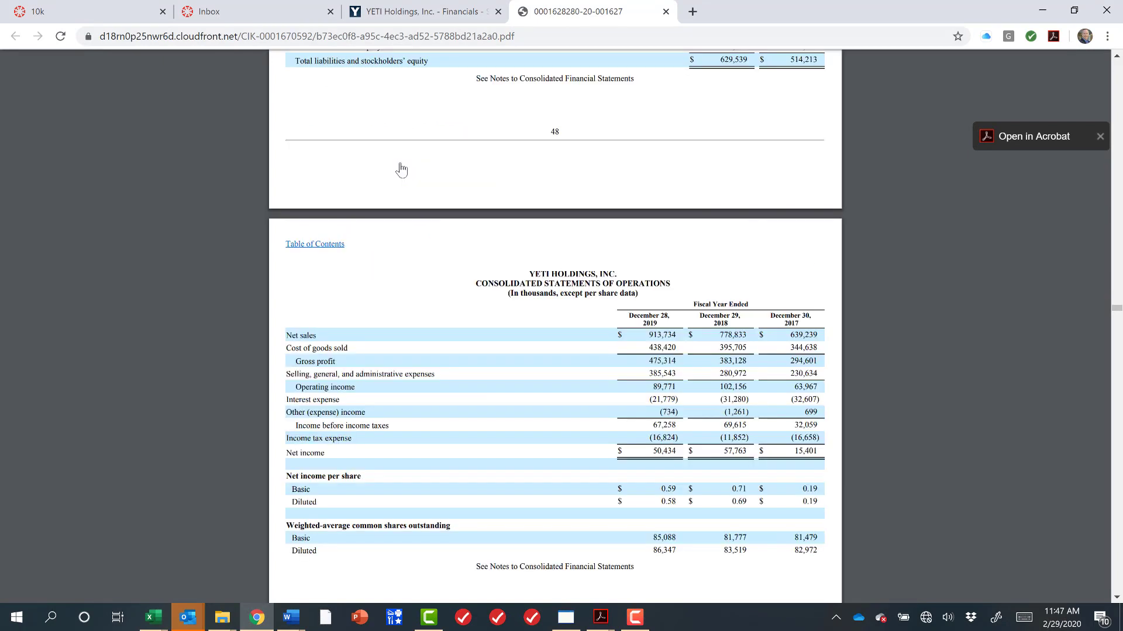
pyautogui.scroll(-4, 645, 401)
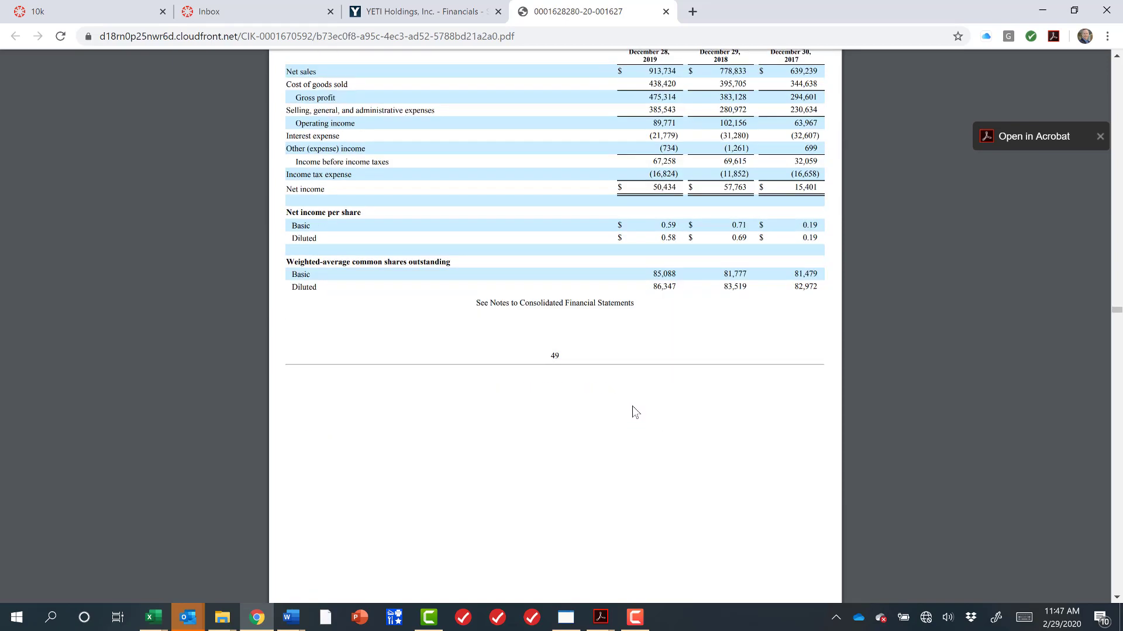
pyautogui.scroll(2, 633, 406)
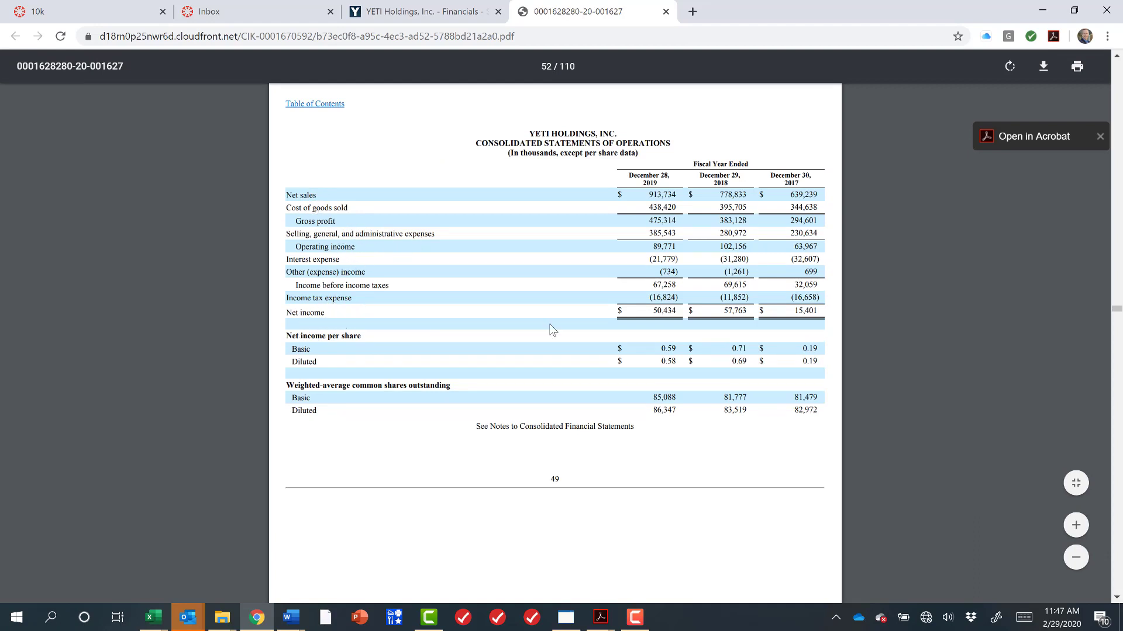
pyautogui.moveTo(655, 310); pyautogui.dragTo(821, 307)
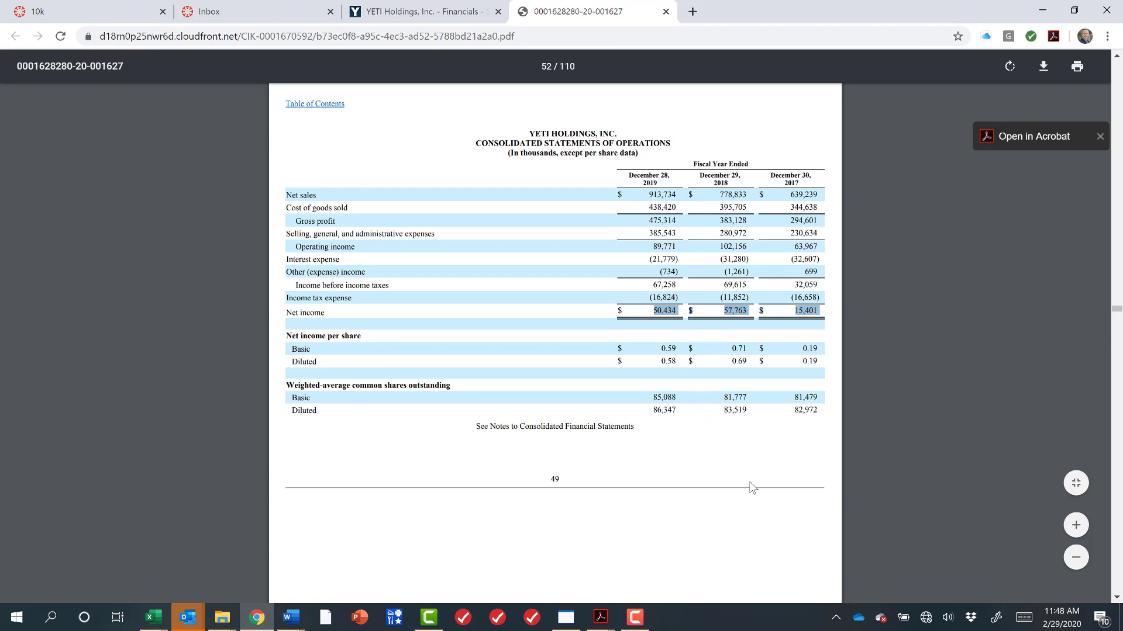
pyautogui.click(720, 442)
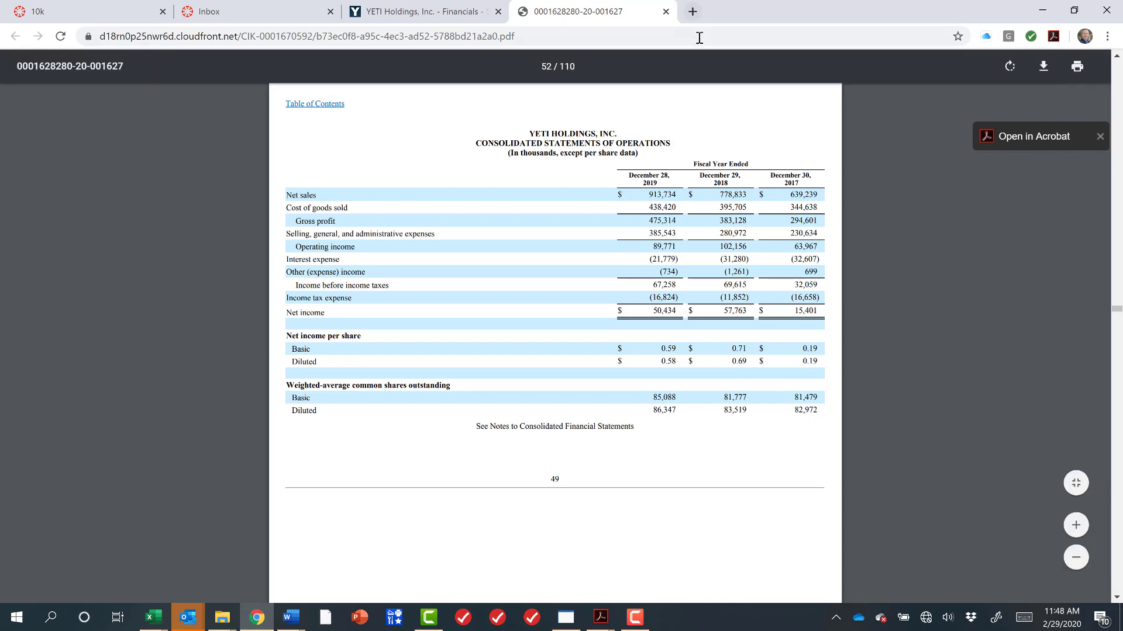
# Search SEC EDGAR for YETI's company filings using the ticker YETI in Fast Search.
pyautogui.click(692, 12)
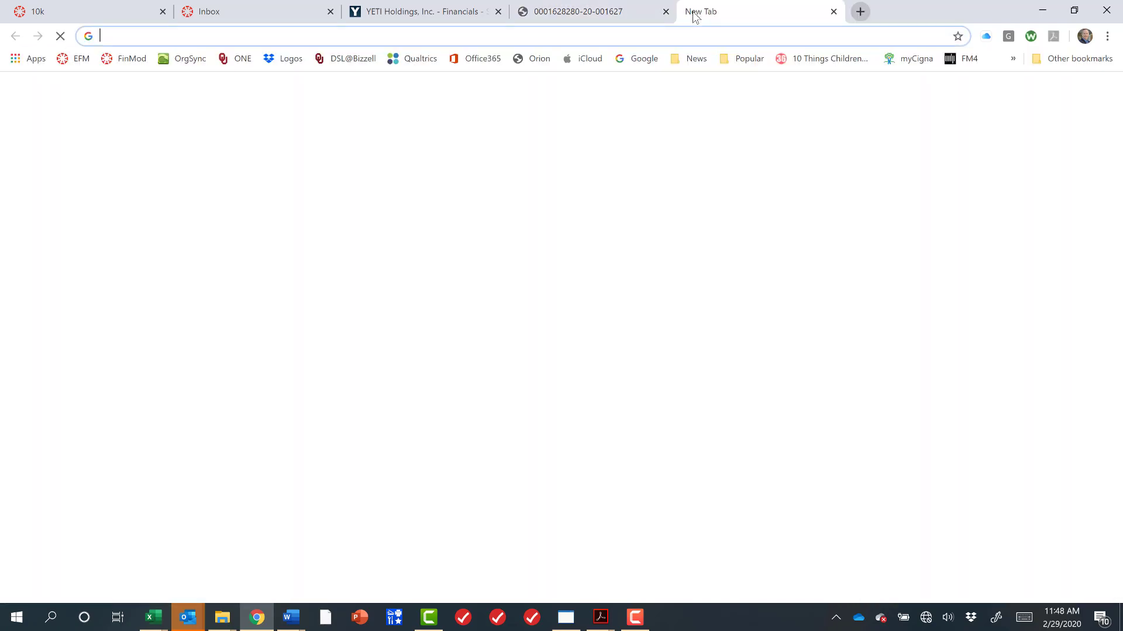
pyautogui.write('sec e')
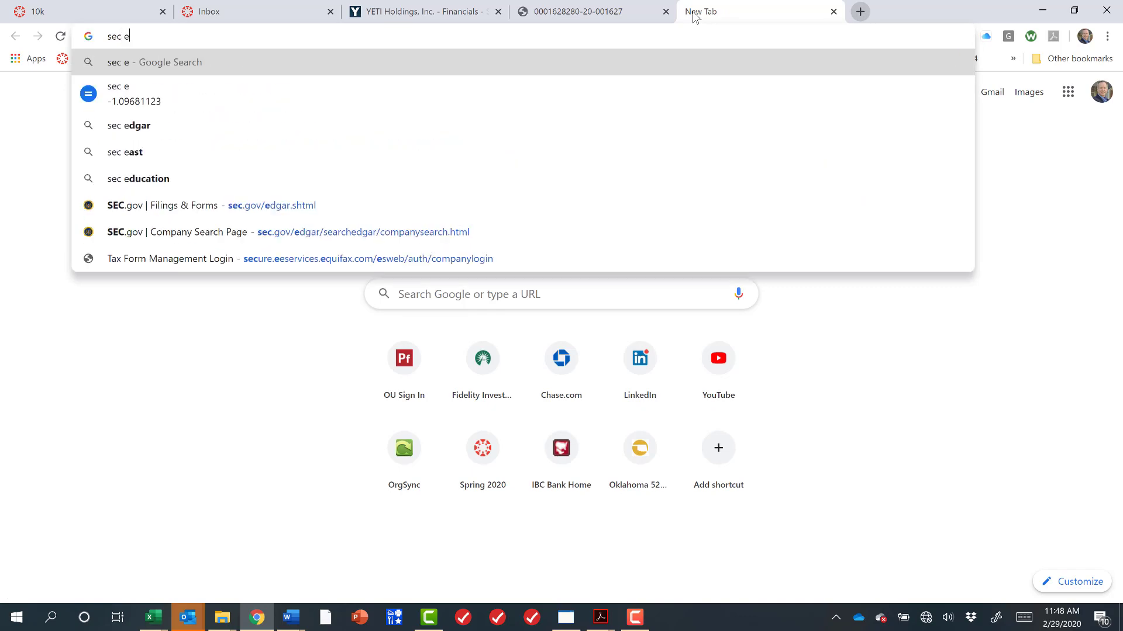
pyautogui.write('dgar')
pyautogui.press('Return')
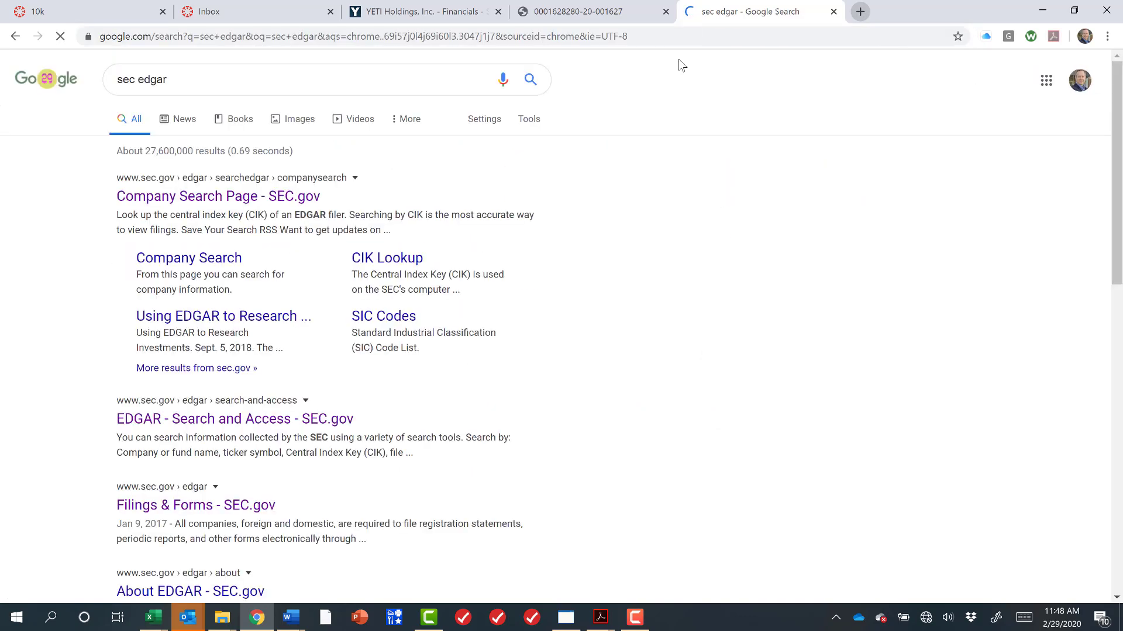
pyautogui.click(289, 202)
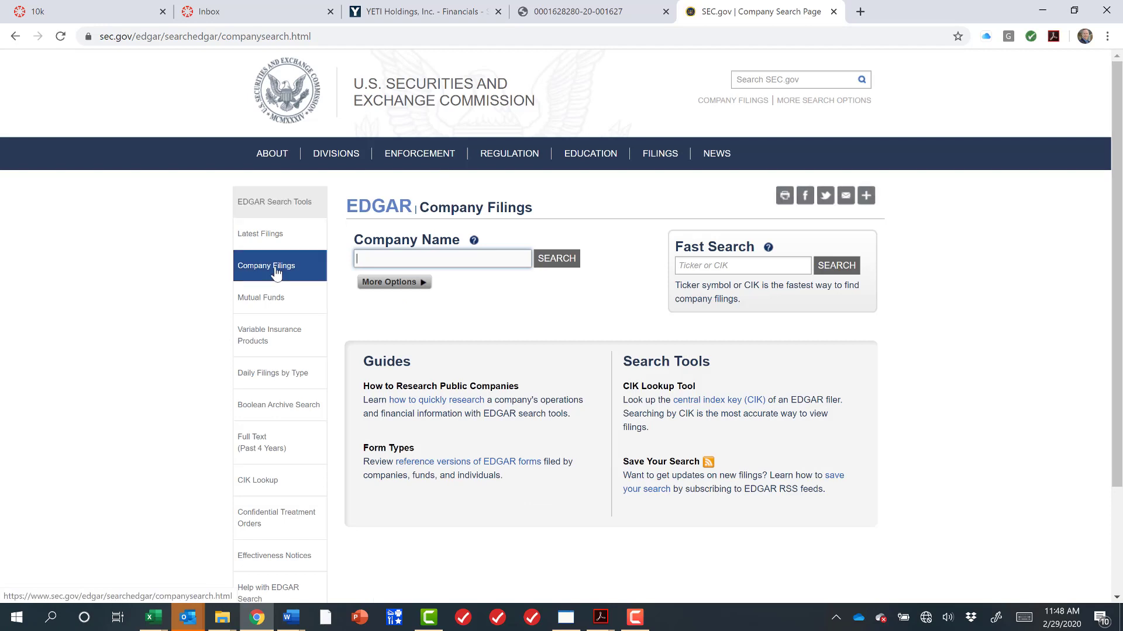
pyautogui.click(276, 269)
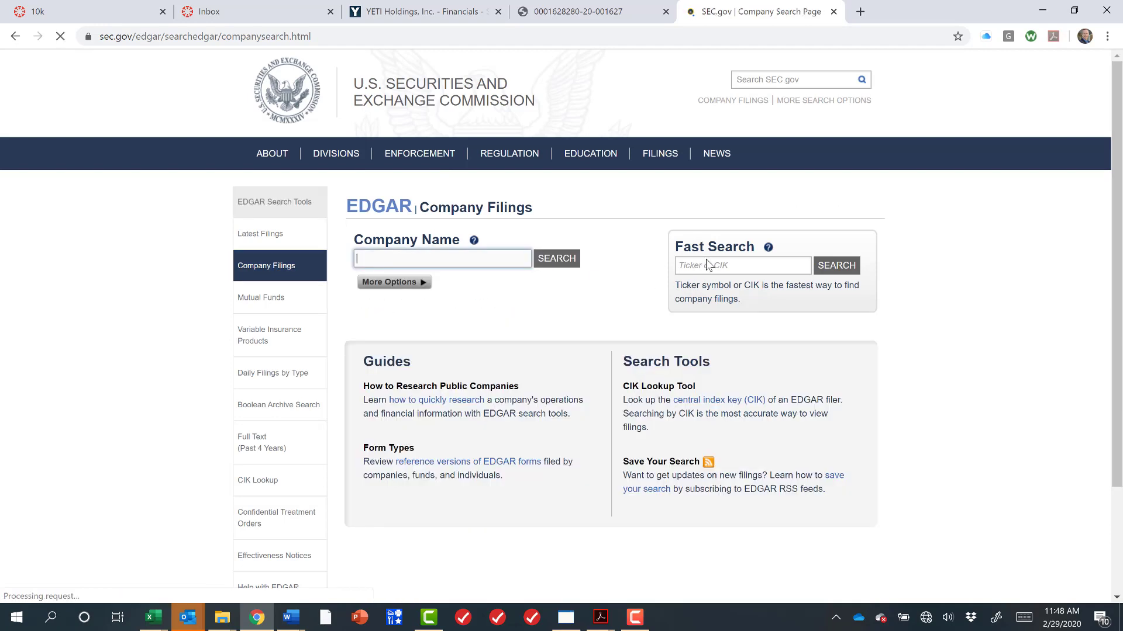
pyautogui.click(707, 266)
pyautogui.write('YE')
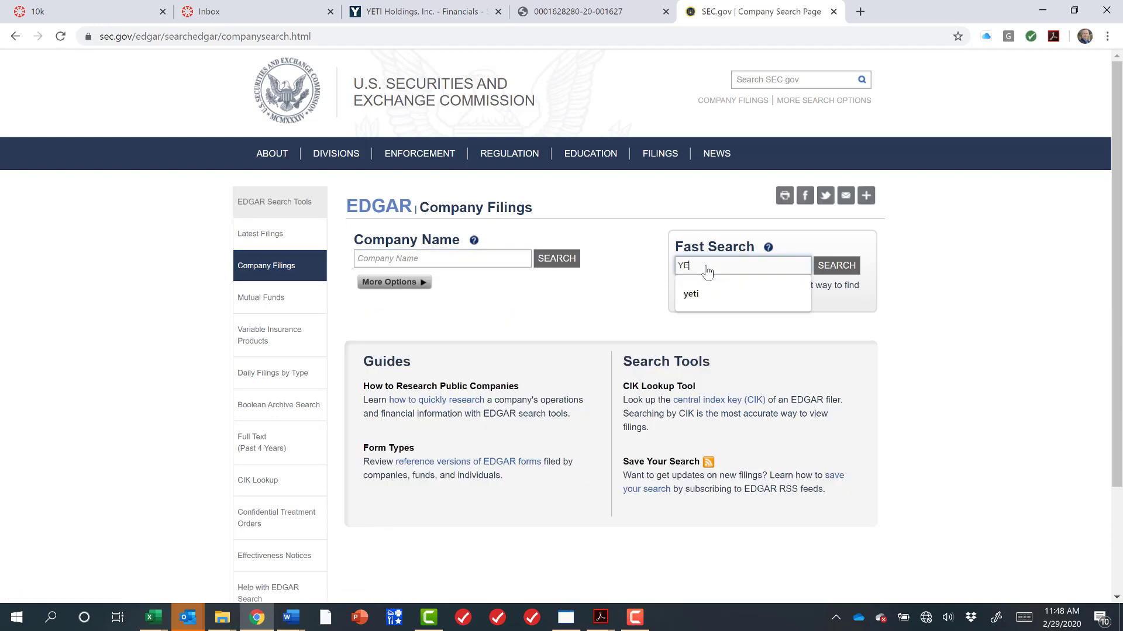
pyautogui.write('TI')
pyautogui.click(858, 264)
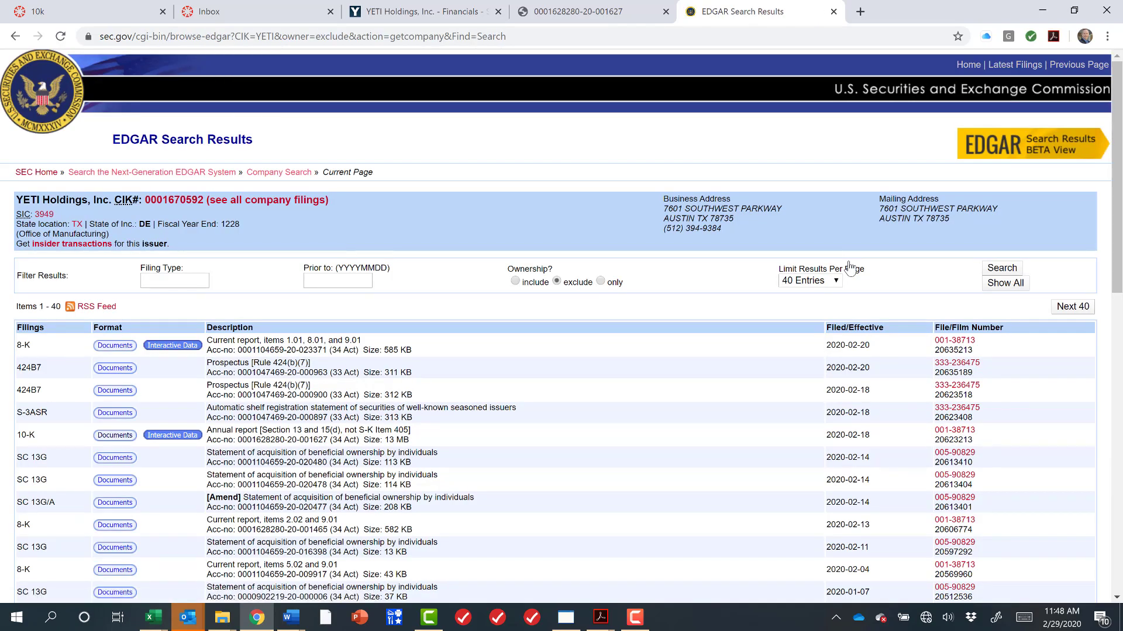
# Filter YETI's filings to filing type 10-K.
pyautogui.click(180, 281)
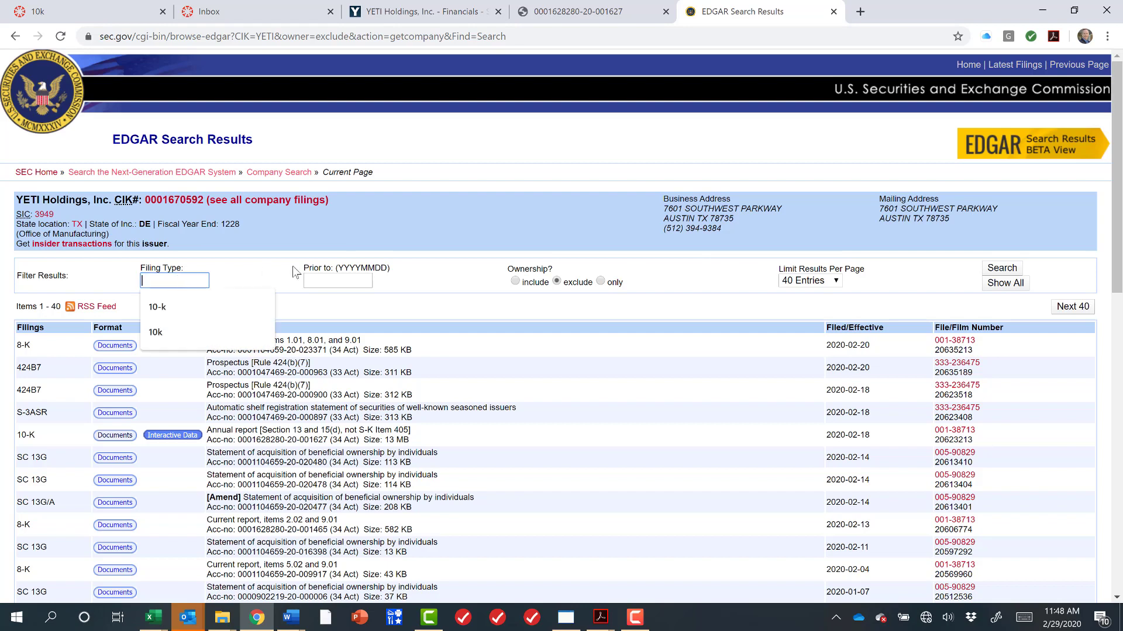
pyautogui.write('10-K')
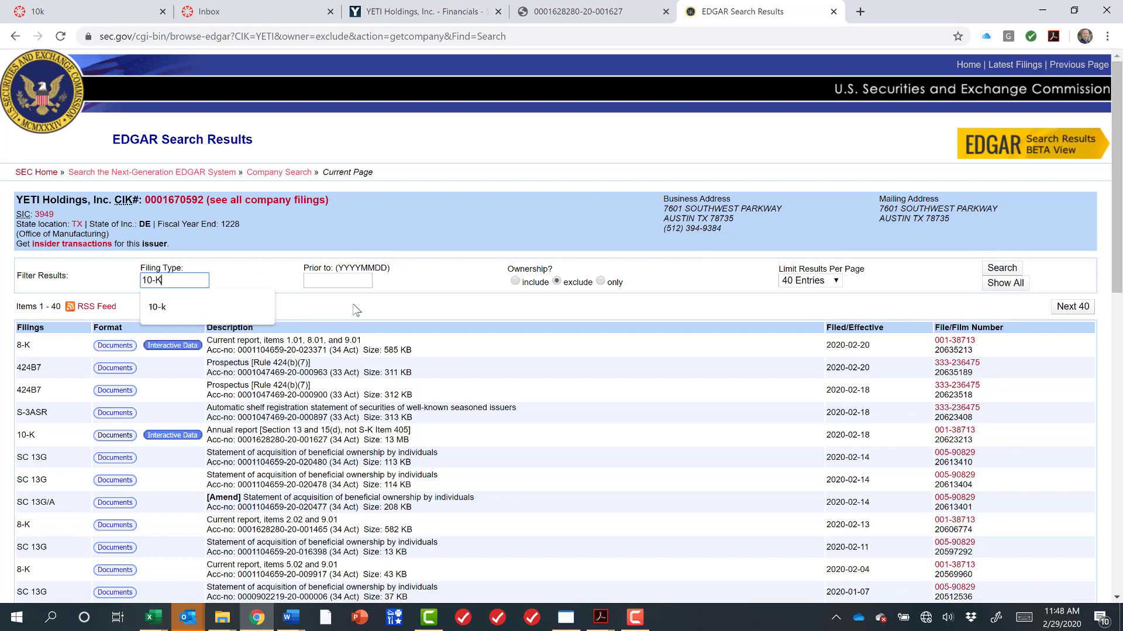
pyautogui.press('Return')
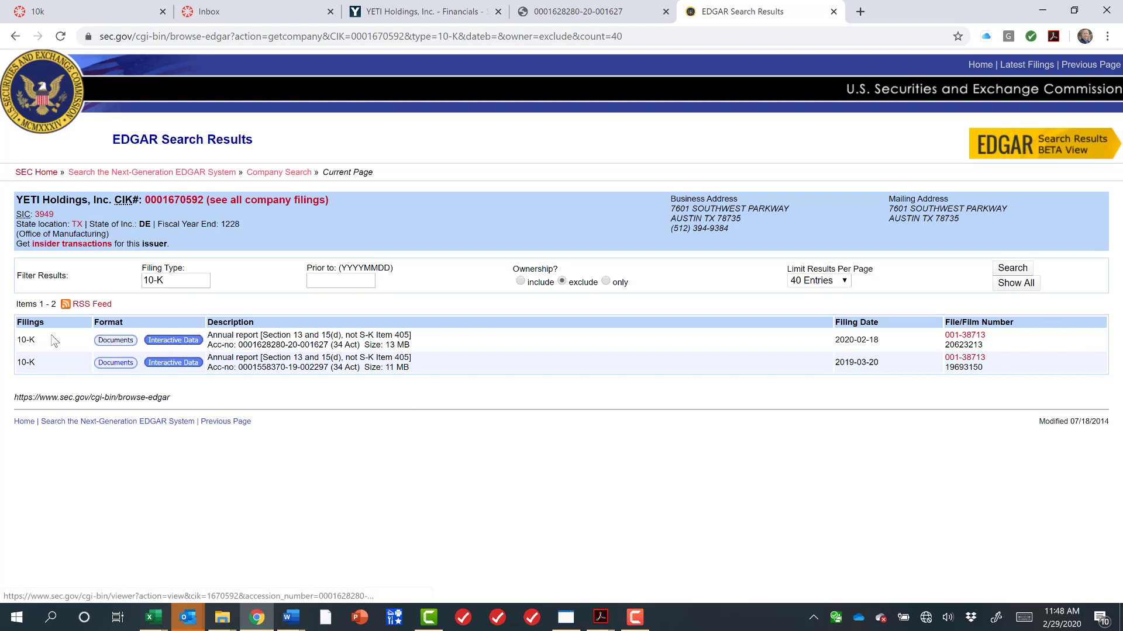
# Open the latest 10-K's interactive data and download and open its Excel financial report.
pyautogui.click(187, 347)
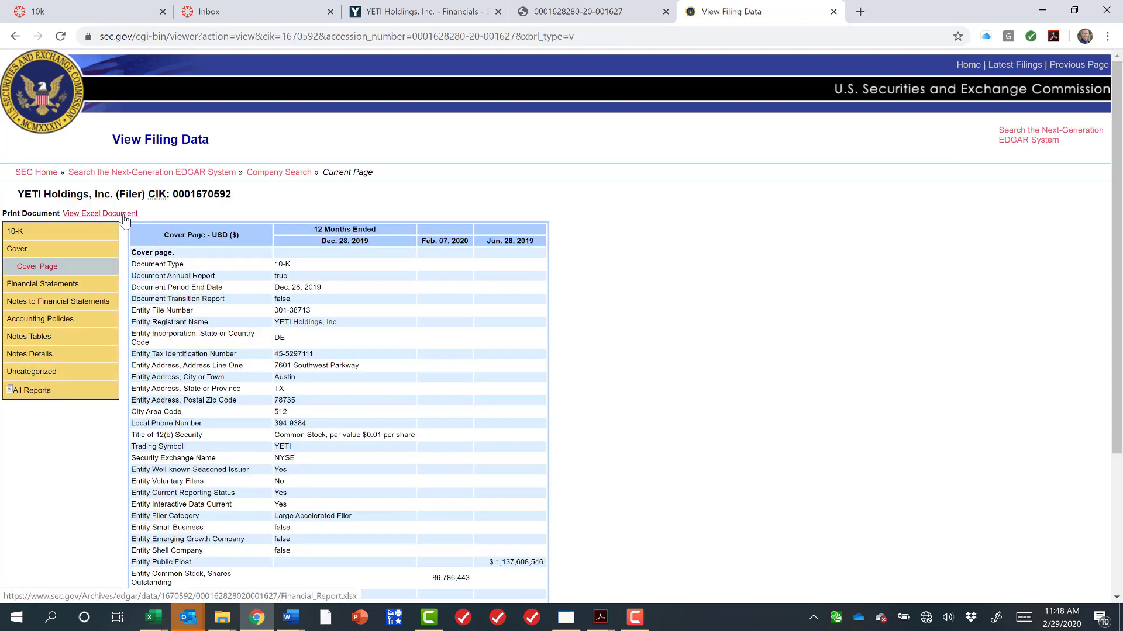
pyautogui.click(123, 215)
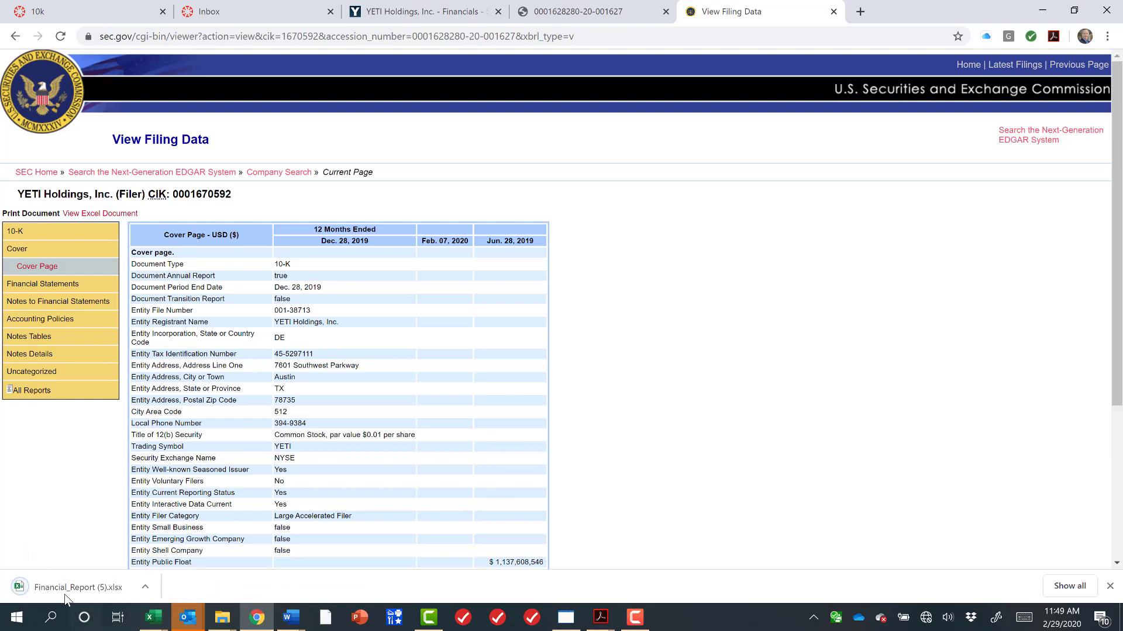
pyautogui.click(67, 595)
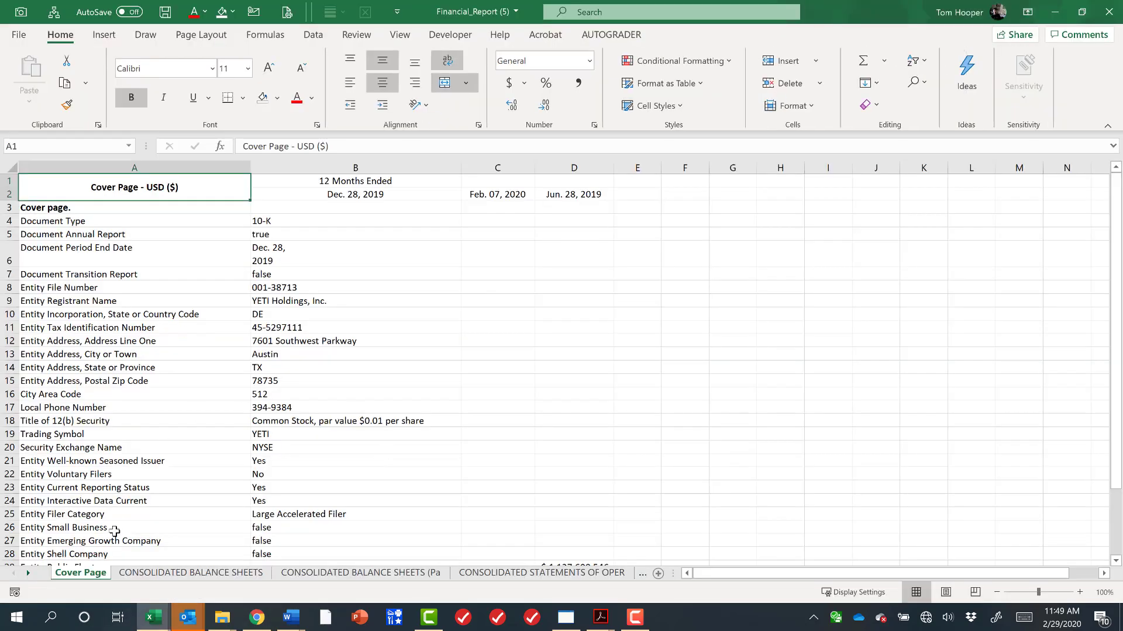
# Browse the downloaded report's cover page, balance sheet, parenthetical and operations sheets.
pyautogui.click(207, 573)
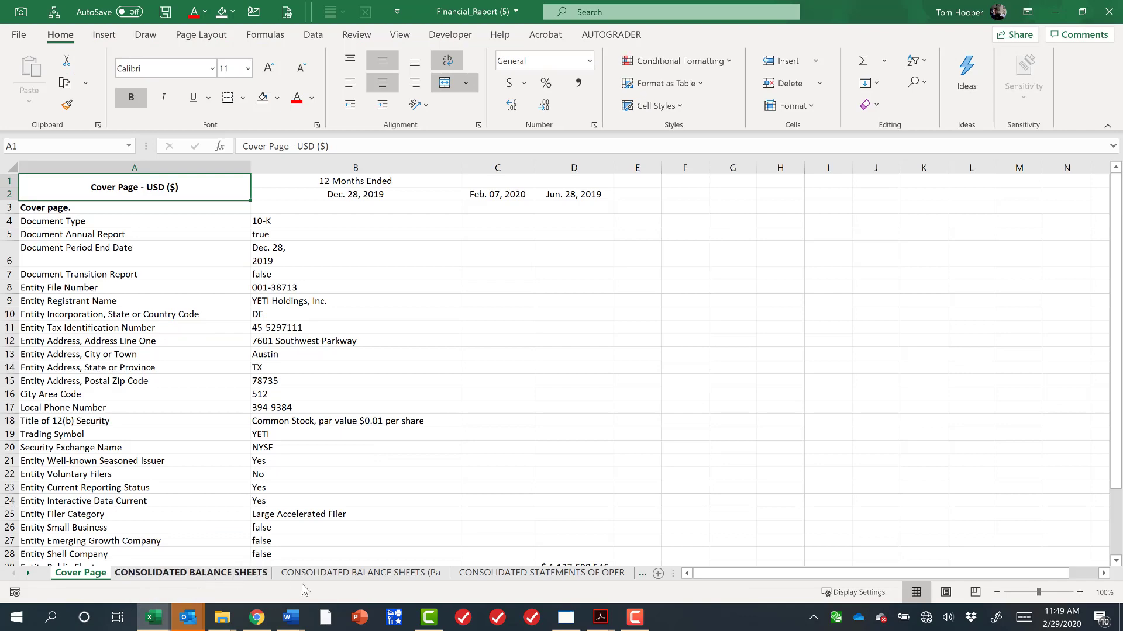
pyautogui.click(369, 574)
pyautogui.click(556, 573)
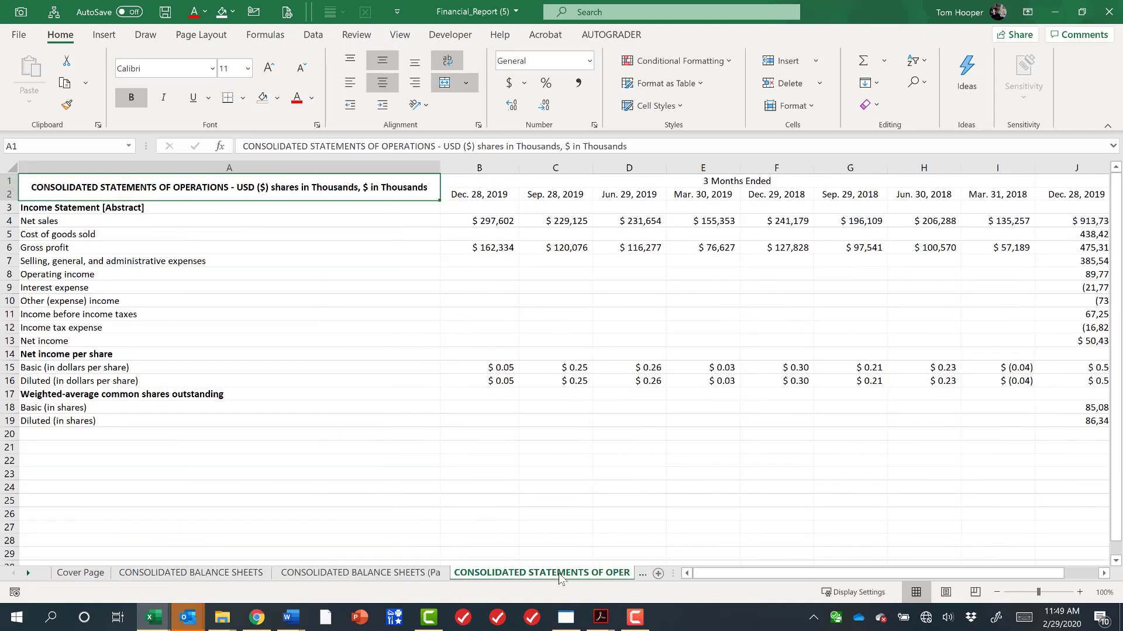
pyautogui.click(82, 573)
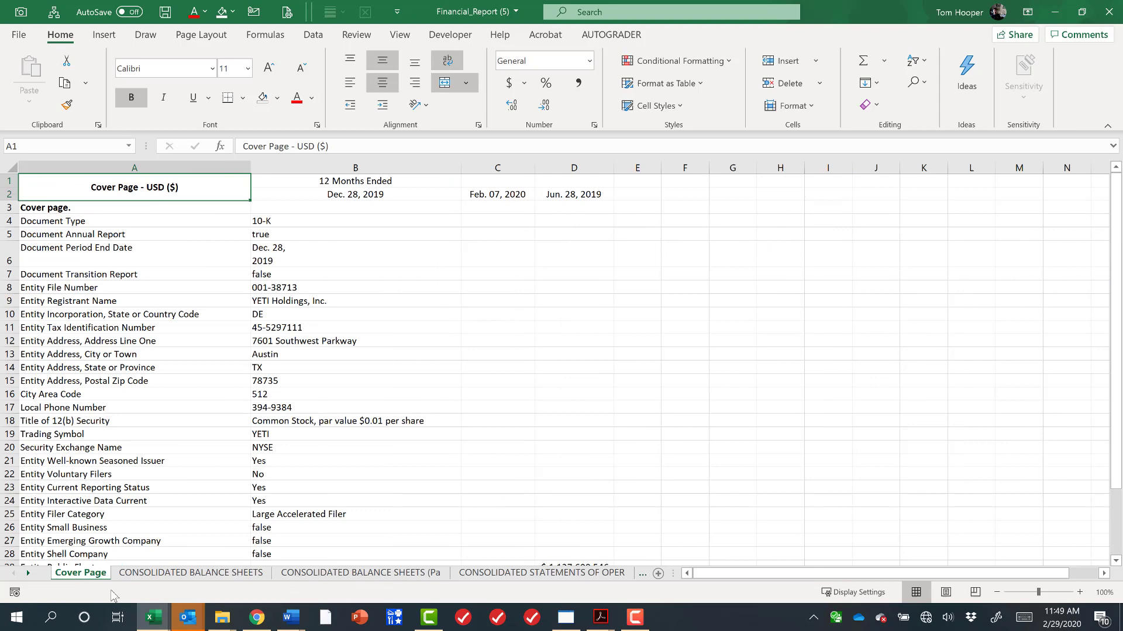
pyautogui.click(204, 574)
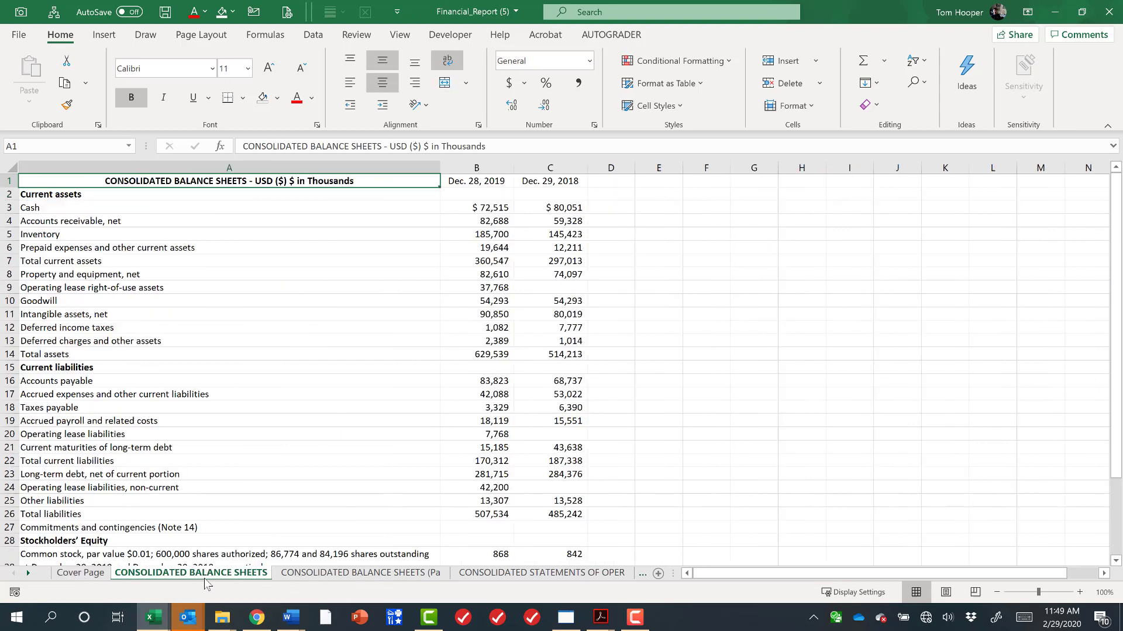
pyautogui.click(384, 576)
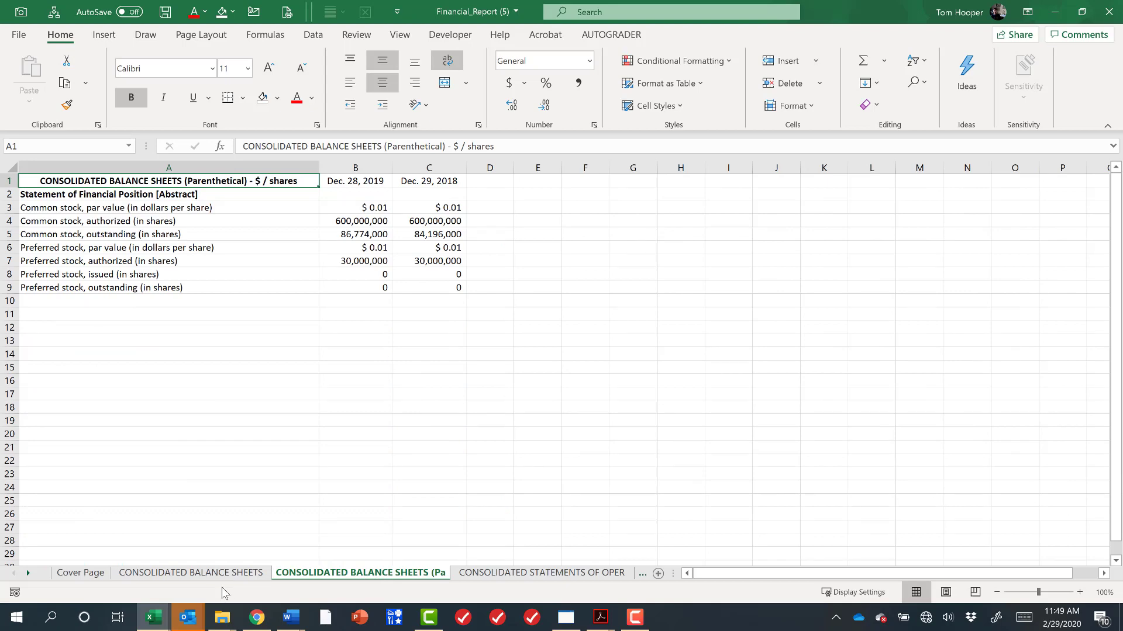
# Compare the PDF consolidated balance sheet with the downloaded balance sheet's totals.
pyautogui.hotkey('alt', 'Tab')
pyautogui.hotkey('alt', 'Tab')
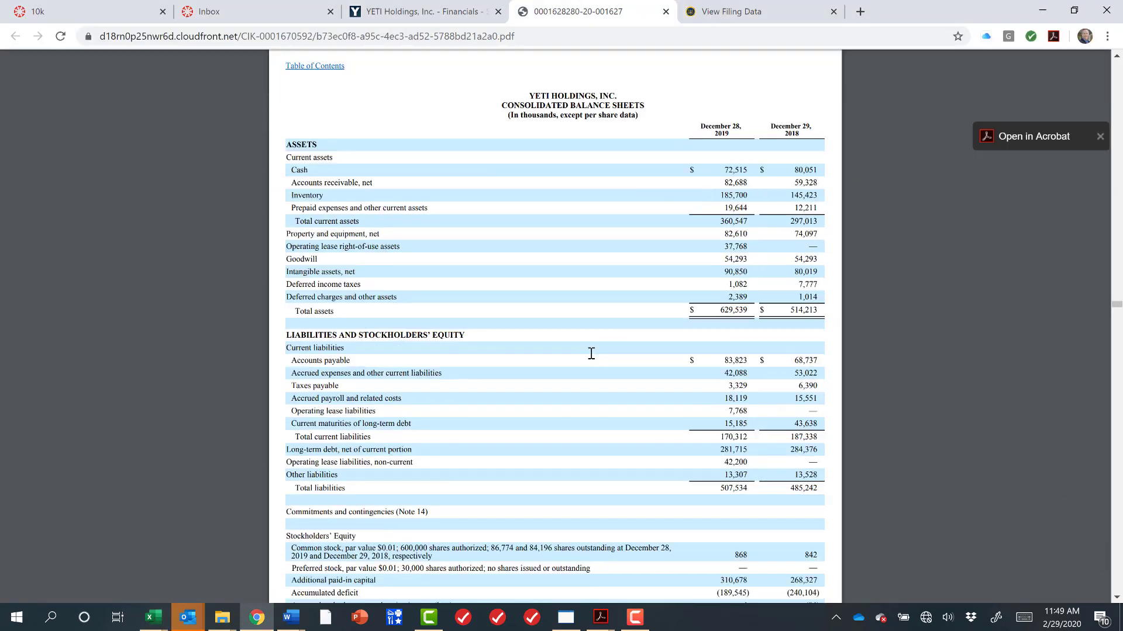
pyautogui.scroll(-1, 526, 336)
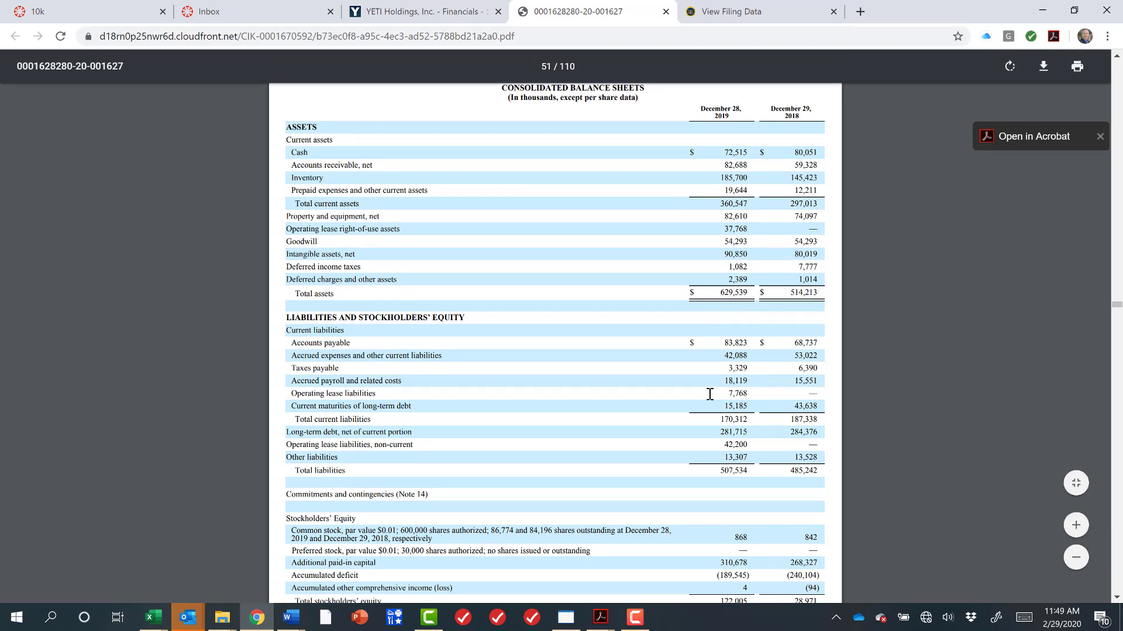
pyautogui.scroll(-2, 696, 412)
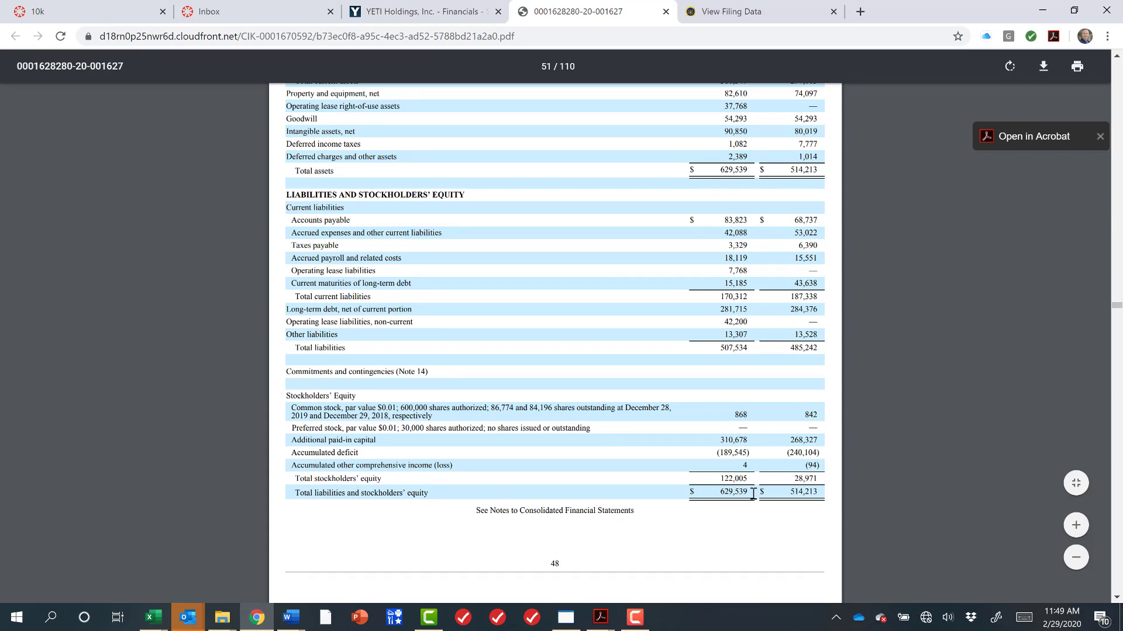
pyautogui.hotkey('alt', 'Tab')
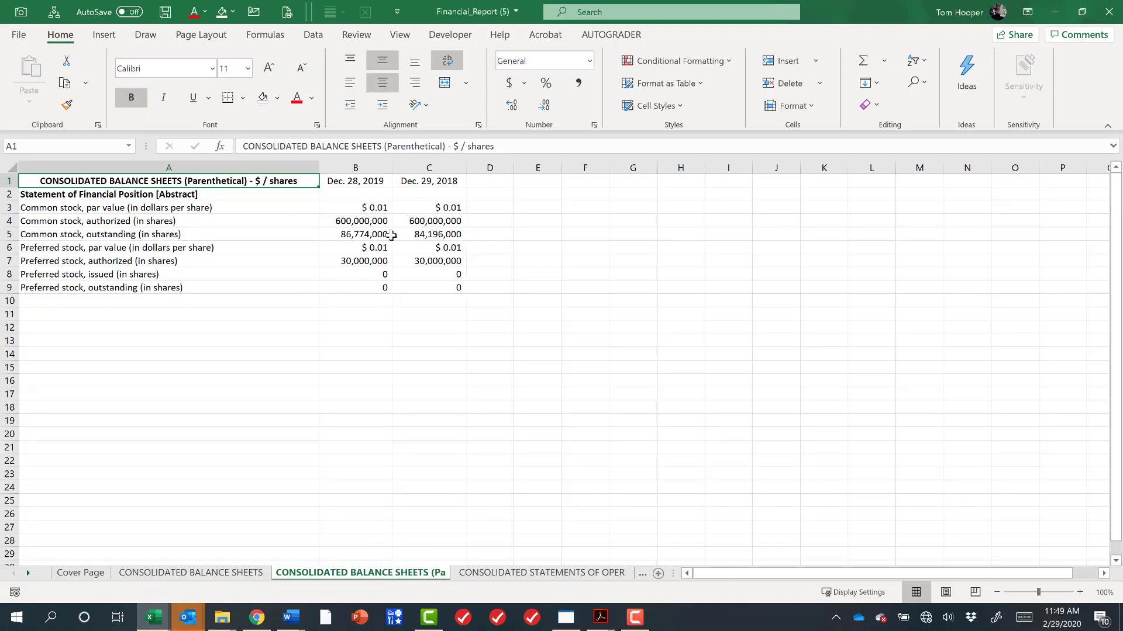
pyautogui.click(228, 577)
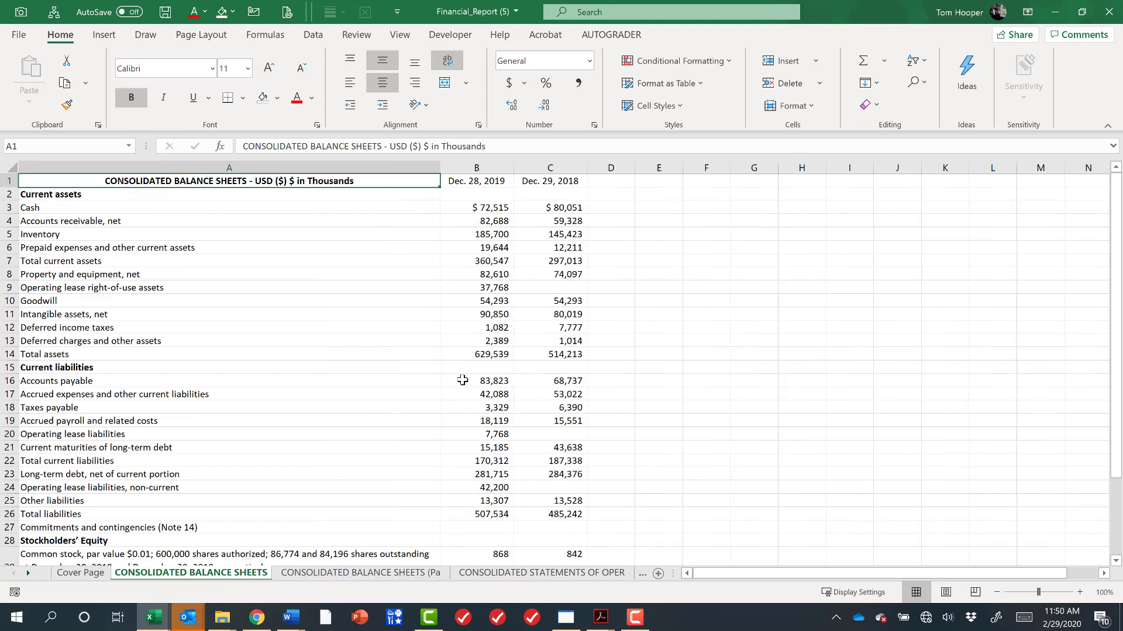
pyautogui.click(474, 355)
pyautogui.click(573, 355)
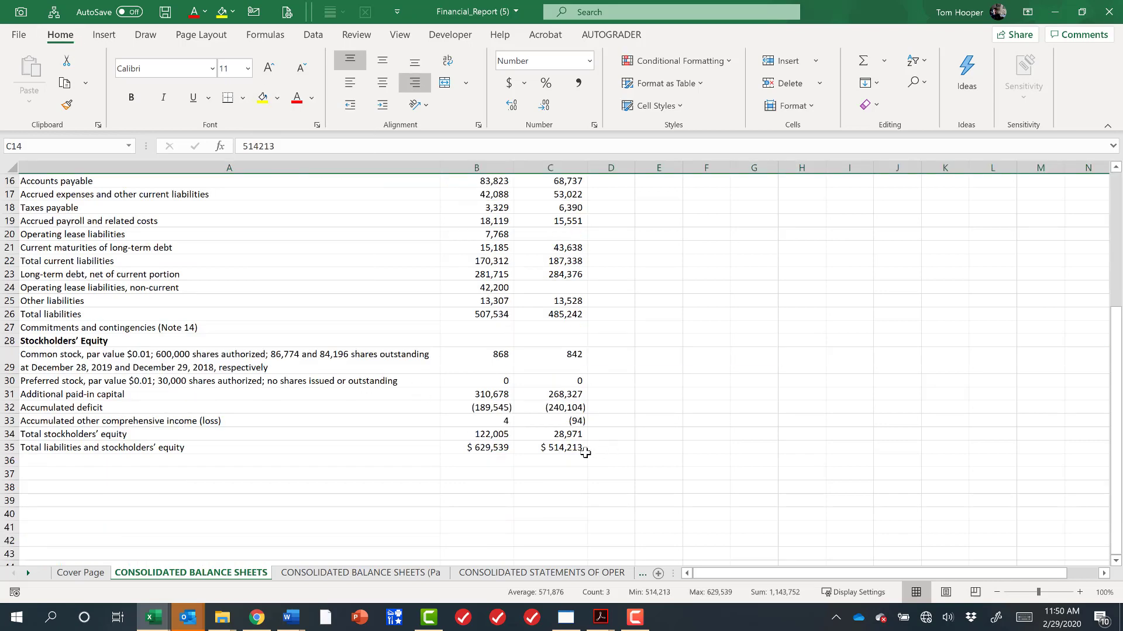
# Fill the Total liabilities and stockholders' equity row with yellow.
pyautogui.hotkey('shift', 'space')
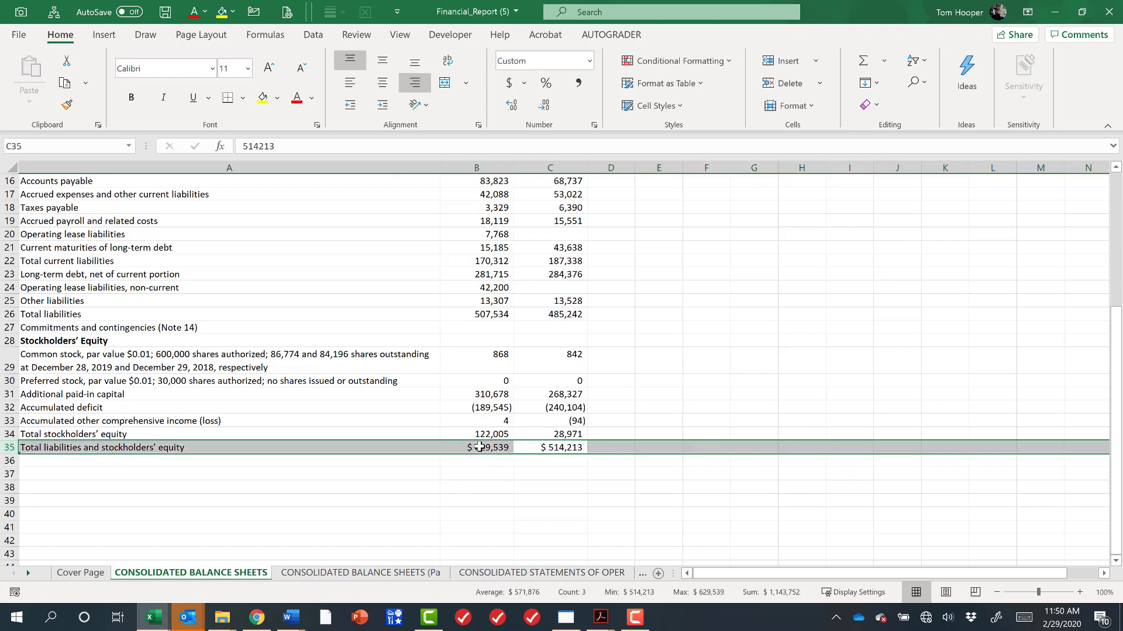
pyautogui.hotkey('alt', 'h')
pyautogui.press('h')
pyautogui.press('Up')
pyautogui.press('Up')
pyautogui.press('Up')
pyautogui.press('Left')
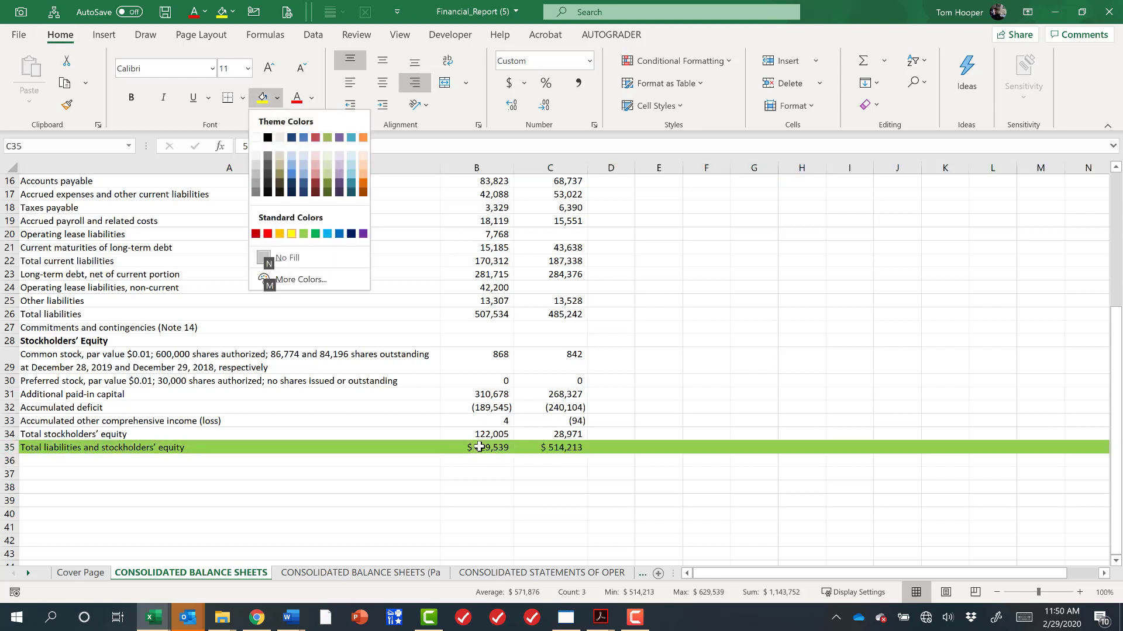
pyautogui.press('Return')
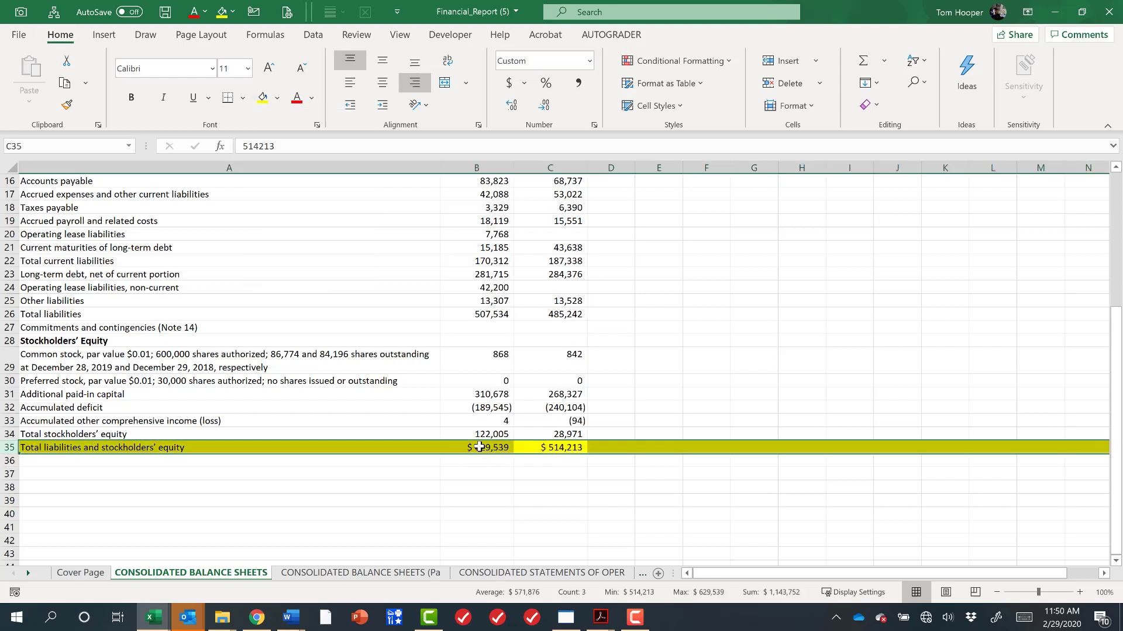
# Color the consolidated balance sheets tab yellow.
pyautogui.rightClick(224, 575)
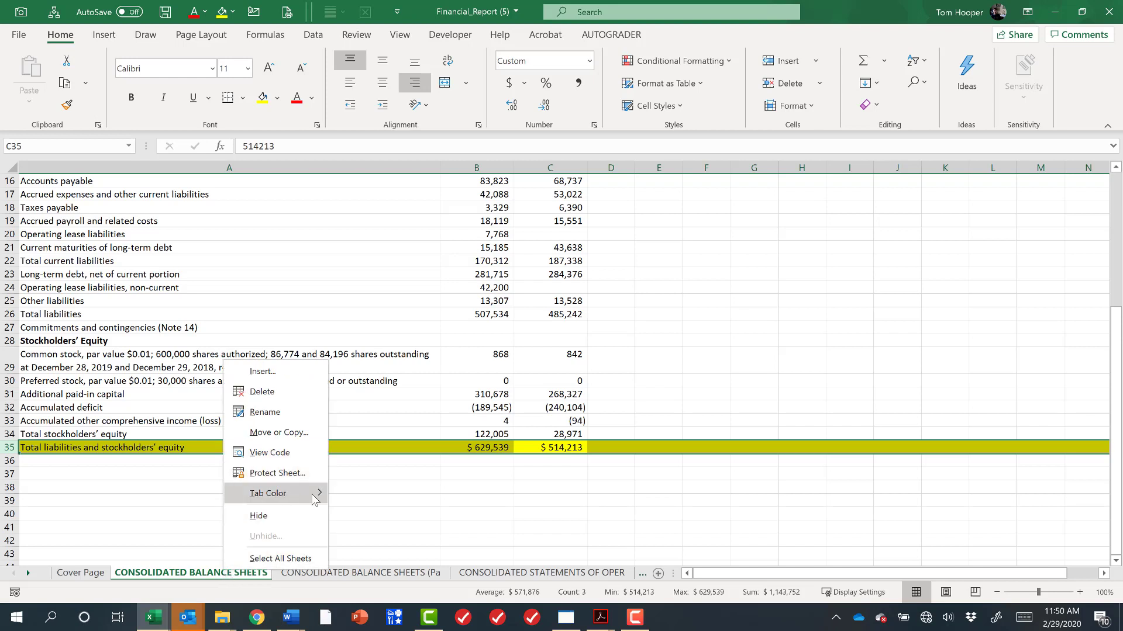
pyautogui.moveTo(314, 500)
pyautogui.click(372, 545)
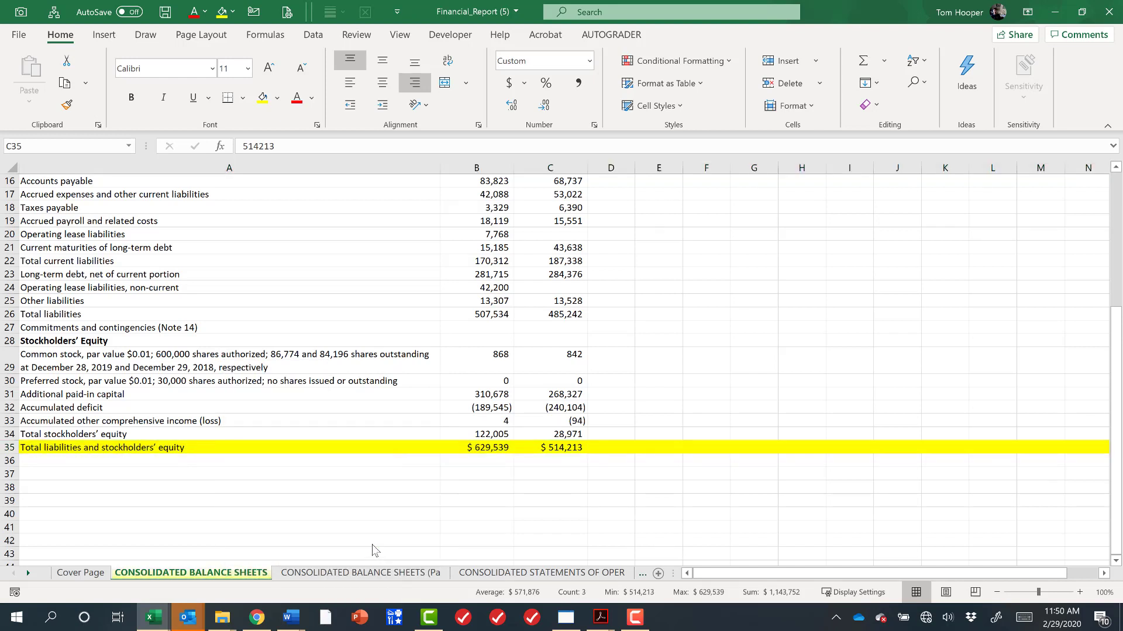
# Examine the operations statement's line items and its 12 Months Ended annual columns.
pyautogui.click(500, 573)
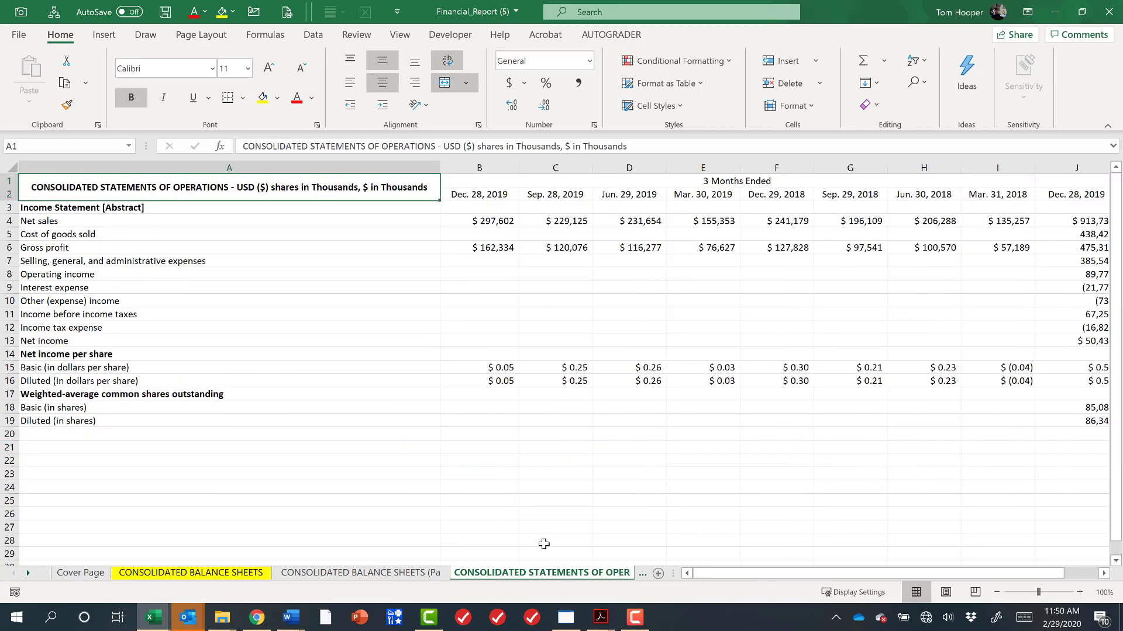
pyautogui.click(224, 221)
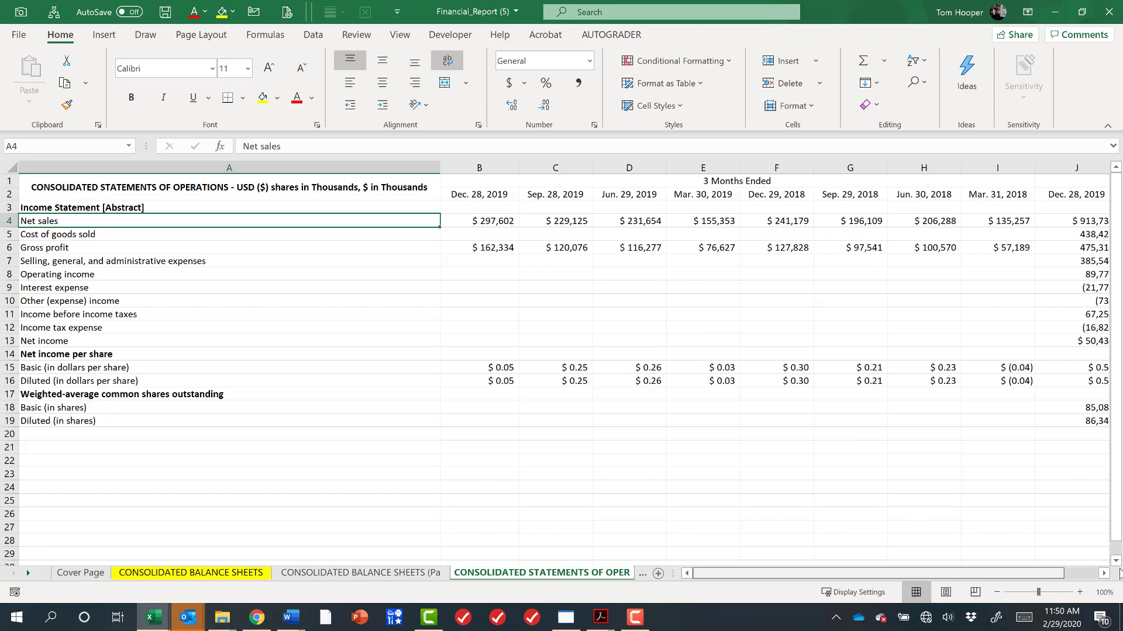
pyautogui.moveTo(1120, 575); pyautogui.dragTo(1122, 574)
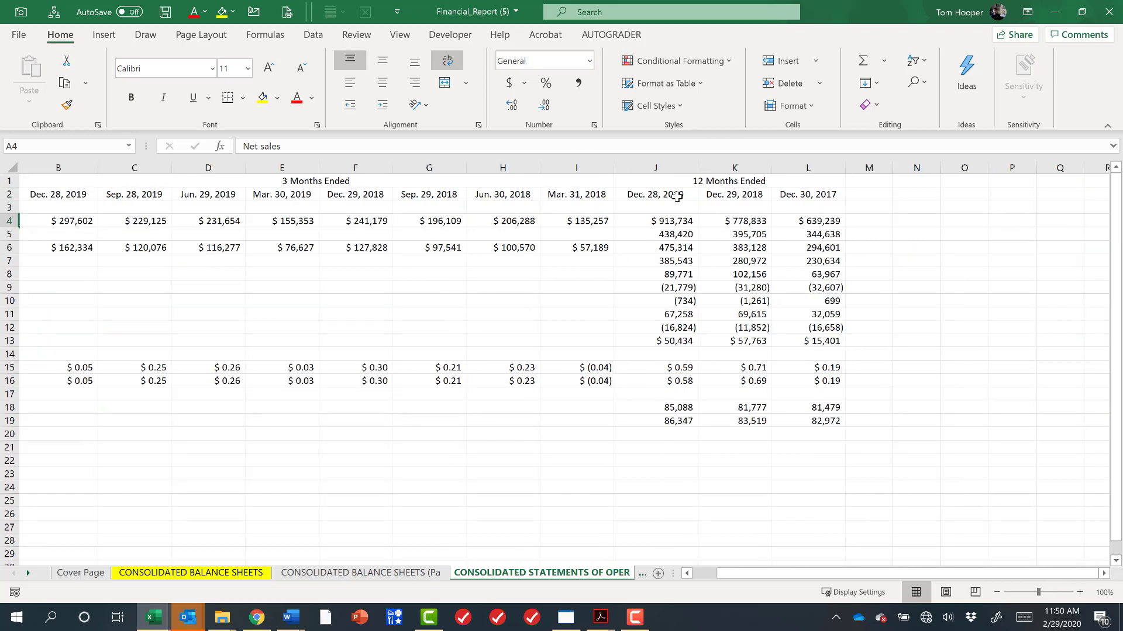
pyautogui.click(675, 193)
pyautogui.click(761, 195)
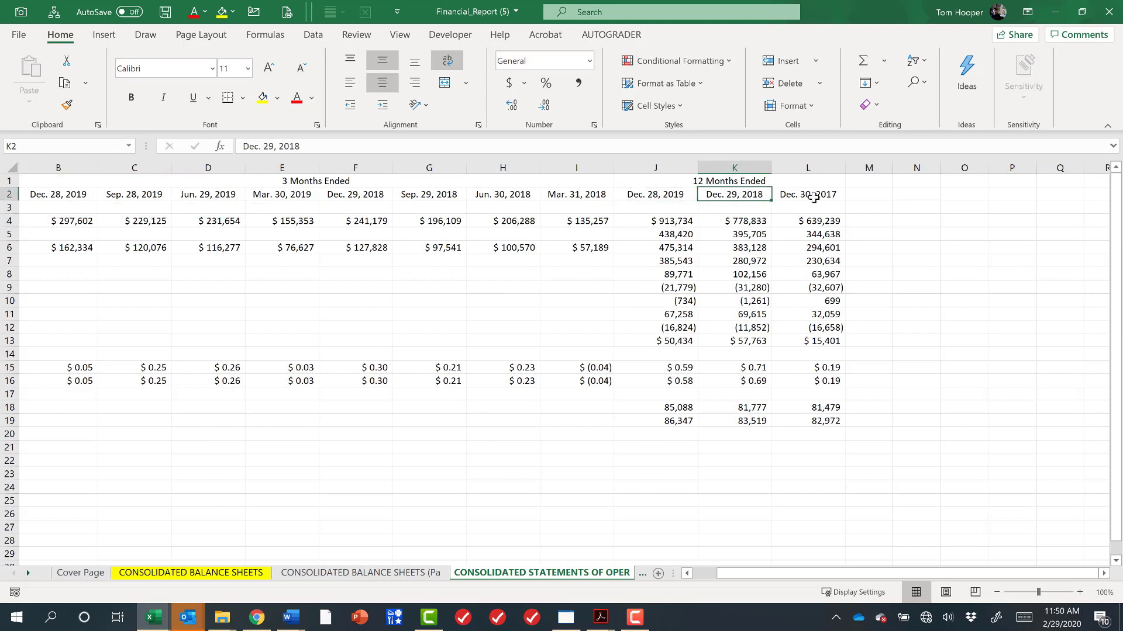
pyautogui.click(796, 196)
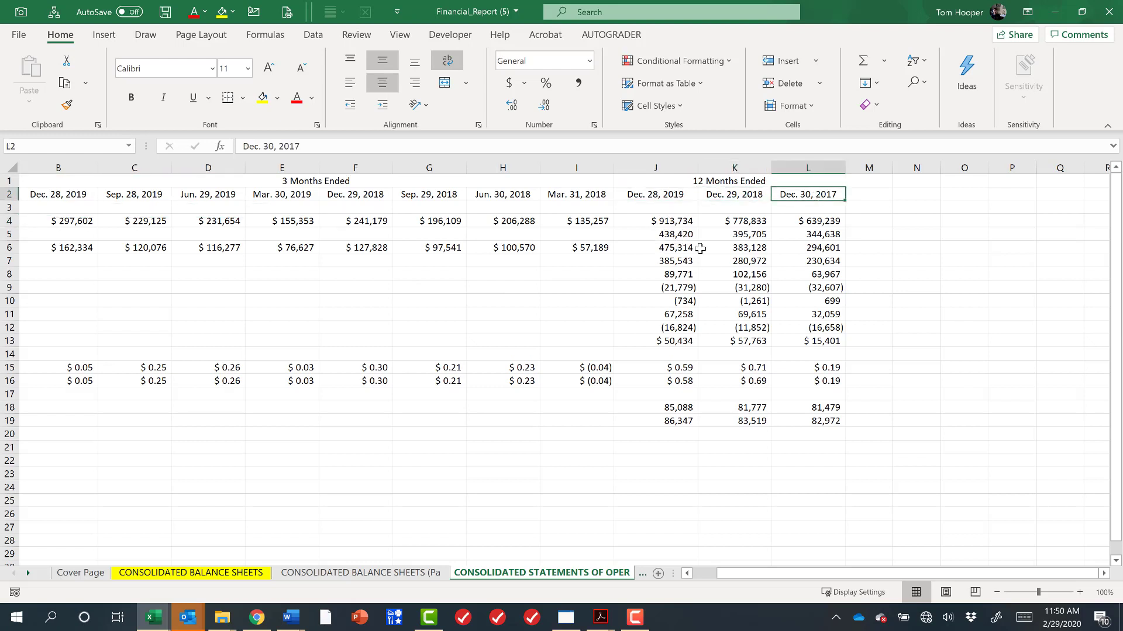
pyautogui.click(672, 221)
pyautogui.moveTo(808, 574)
pyautogui.mouseDown()
pyautogui.moveTo(711, 575)
pyautogui.moveTo(811, 571)
pyautogui.mouseUp()
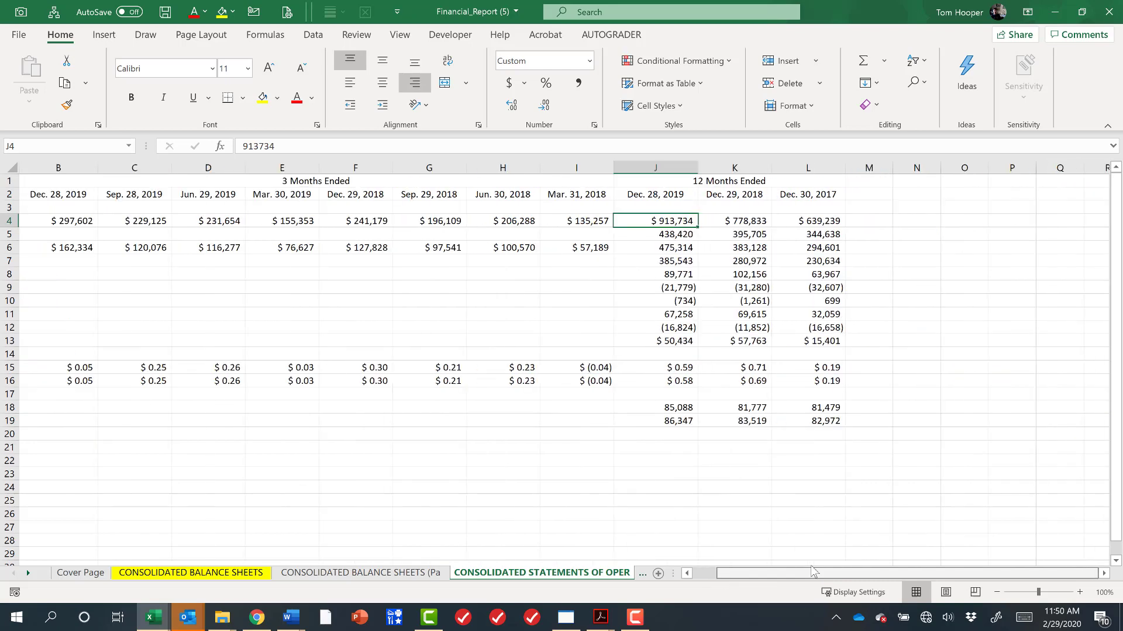
pyautogui.click(667, 342)
# Compare the PDF consolidated statements of operations with the spreadsheet's annual figures.
pyautogui.hotkey('alt', 'Tab')
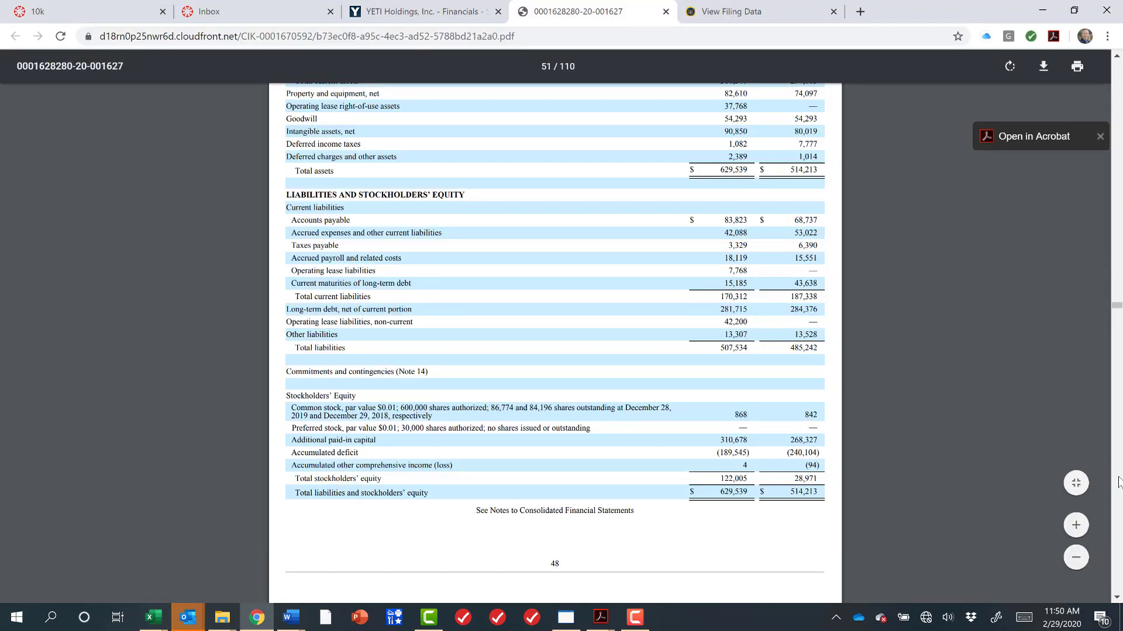
pyautogui.scroll(-8, 1119, 482)
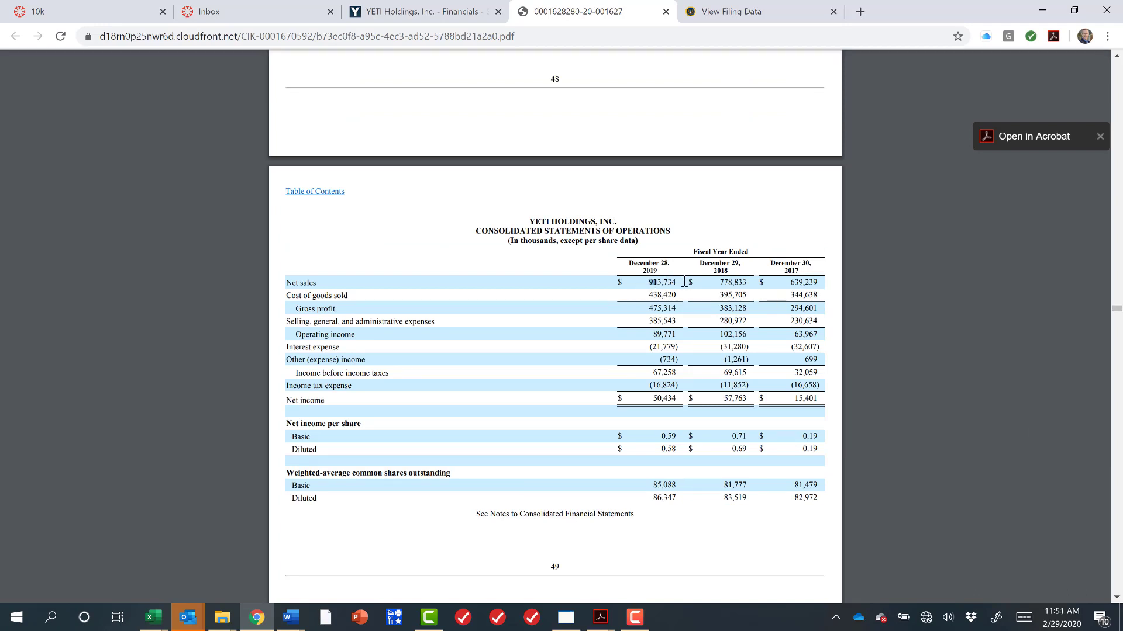
pyautogui.moveTo(684, 281); pyautogui.dragTo(679, 282)
pyautogui.doubleClick(660, 398)
pyautogui.hotkey('alt', 'Tab')
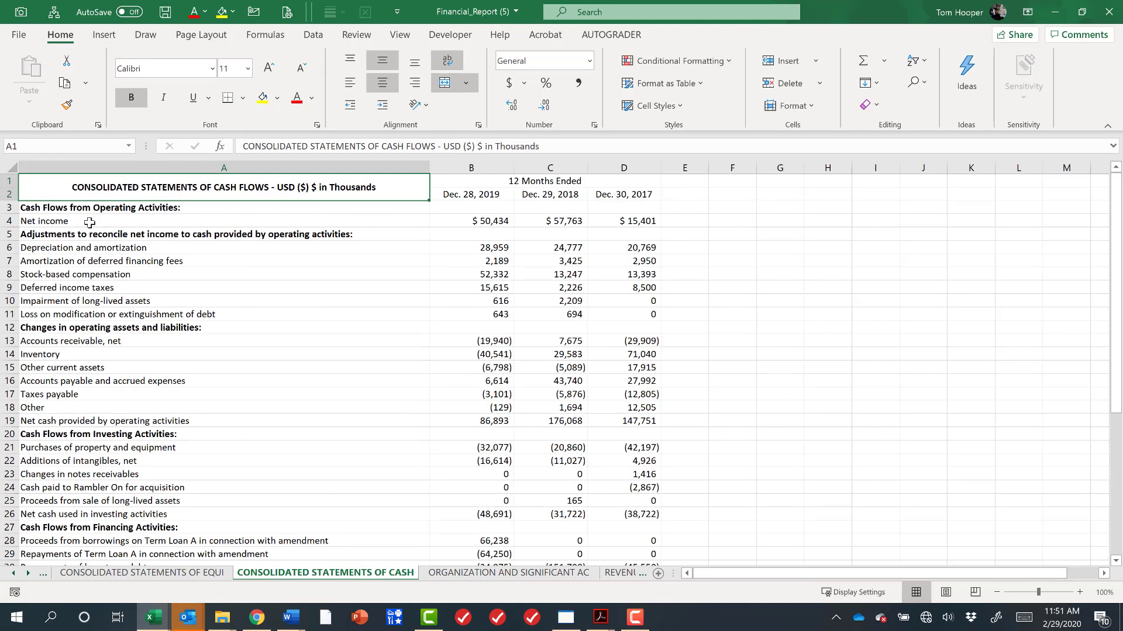
# Fill the Cash Flows from Operating Activities and Cash Flows from Investing Activities headings with yellow.
pyautogui.click(114, 219)
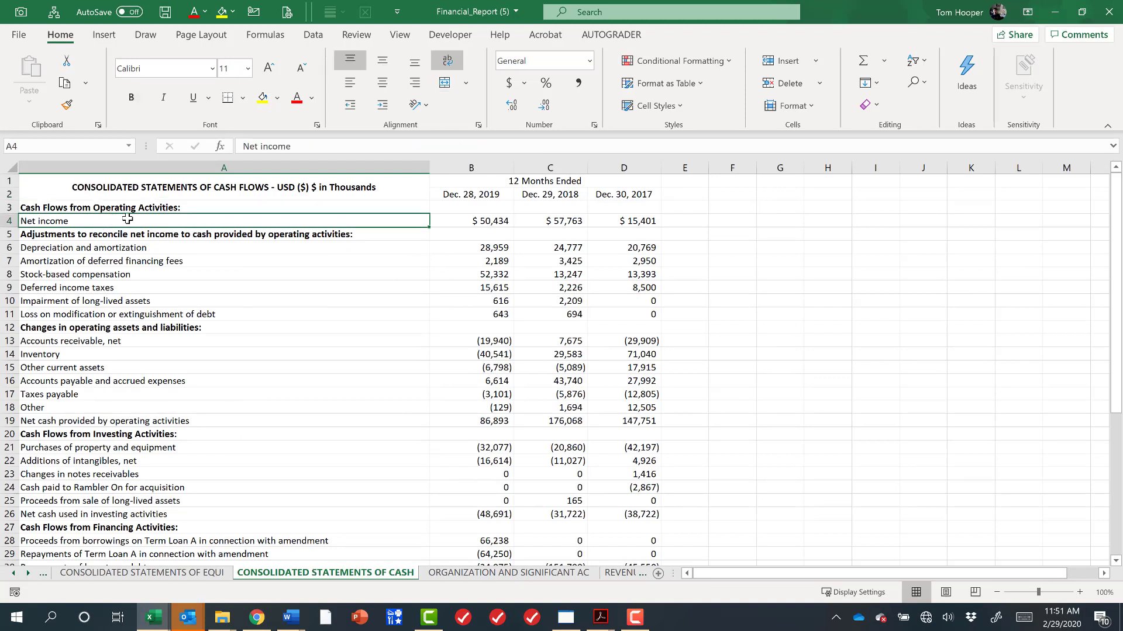
pyautogui.click(160, 207)
pyautogui.click(246, 326)
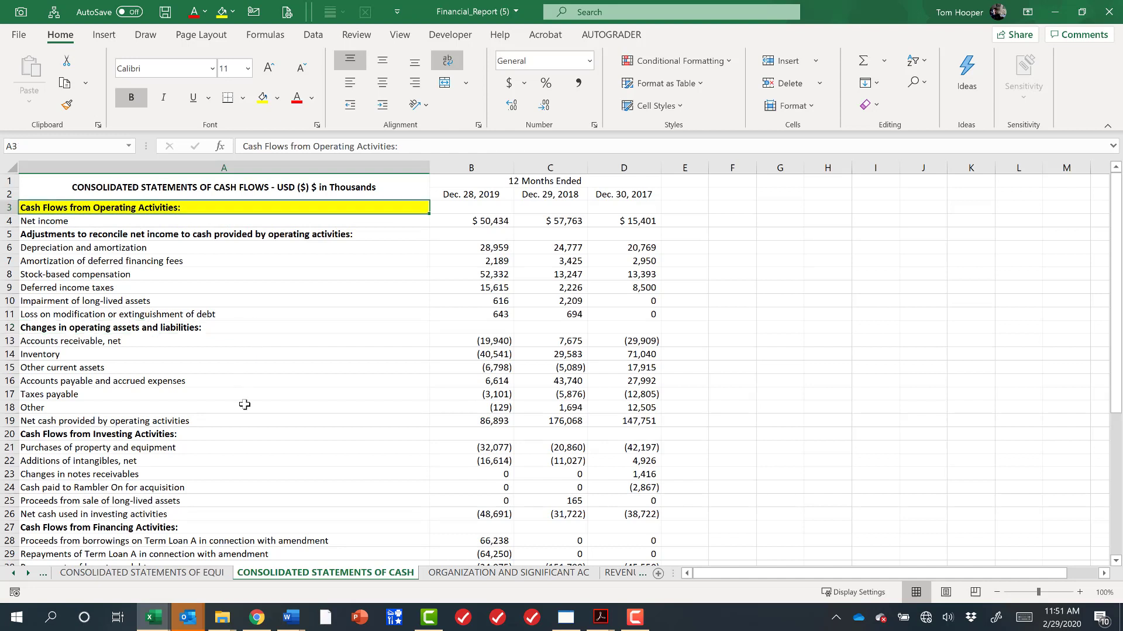
pyautogui.click(247, 432)
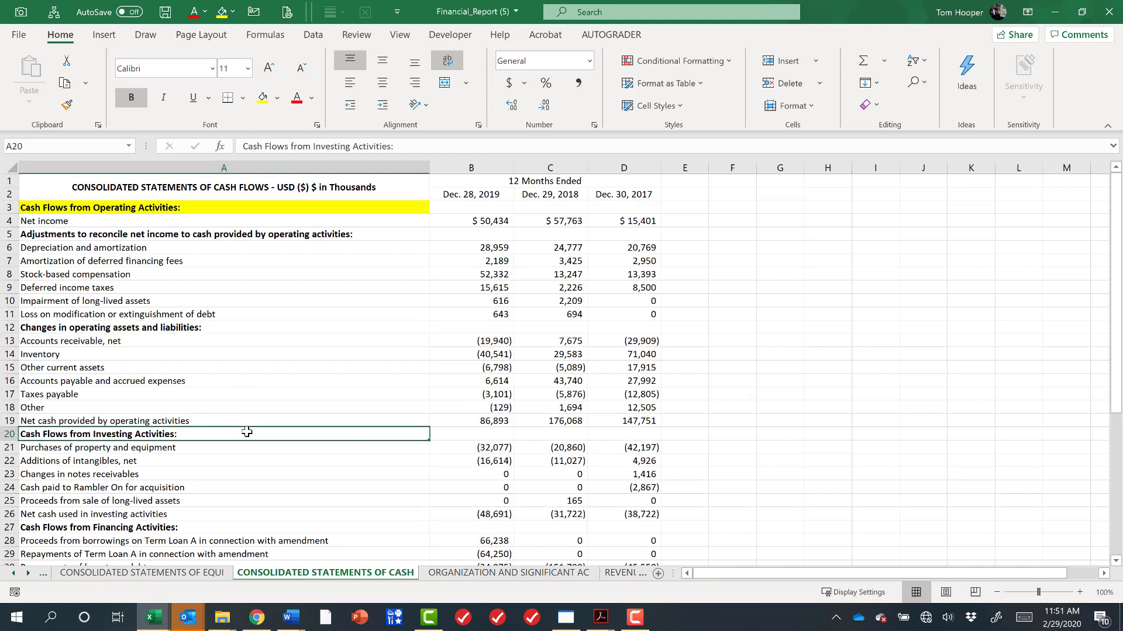
pyautogui.click(262, 98)
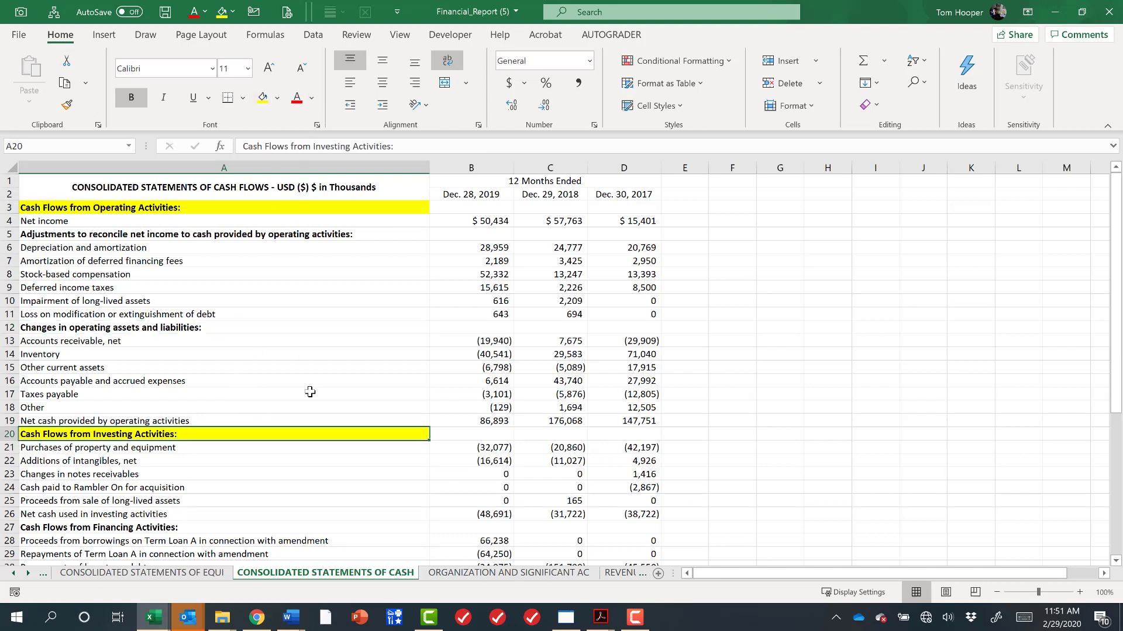
# Fill the Cash Flows from Financing Activities heading and the Cash, end of period row with yellow.
pyautogui.click(322, 527)
pyautogui.click(262, 97)
pyautogui.scroll(-4, 452, 382)
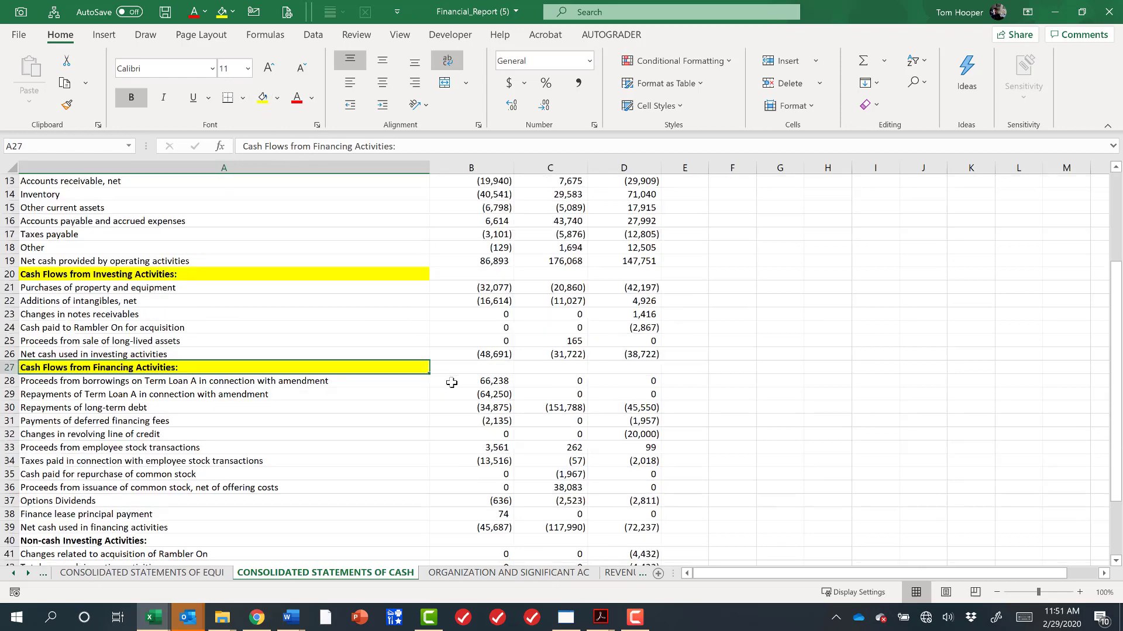
pyautogui.scroll(-4, 452, 382)
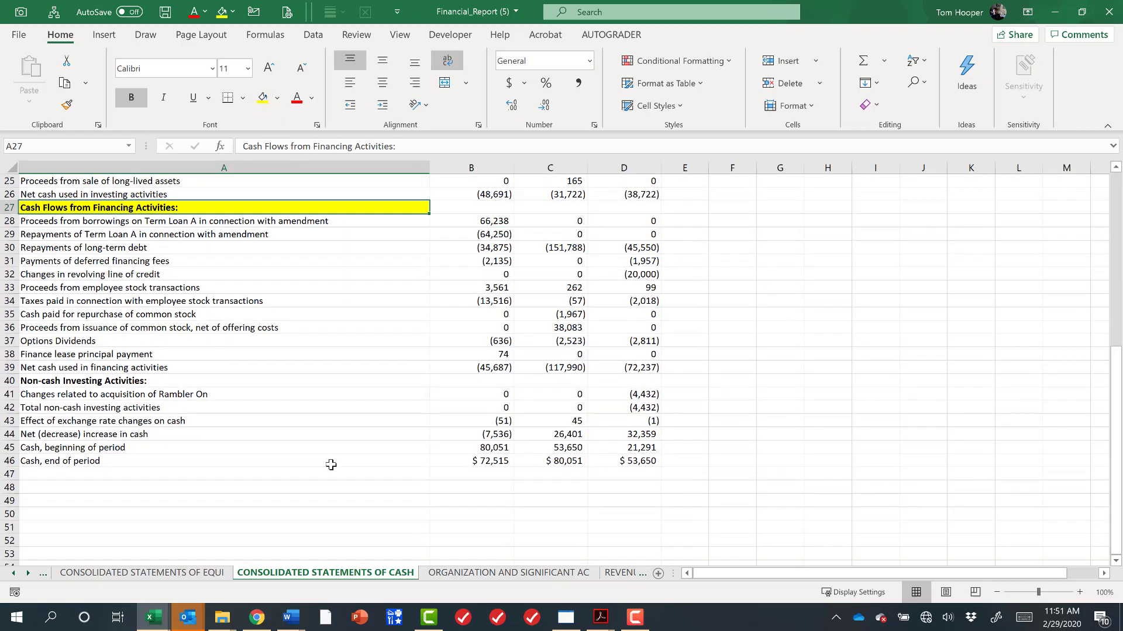
pyautogui.click(331, 462)
pyautogui.click(263, 97)
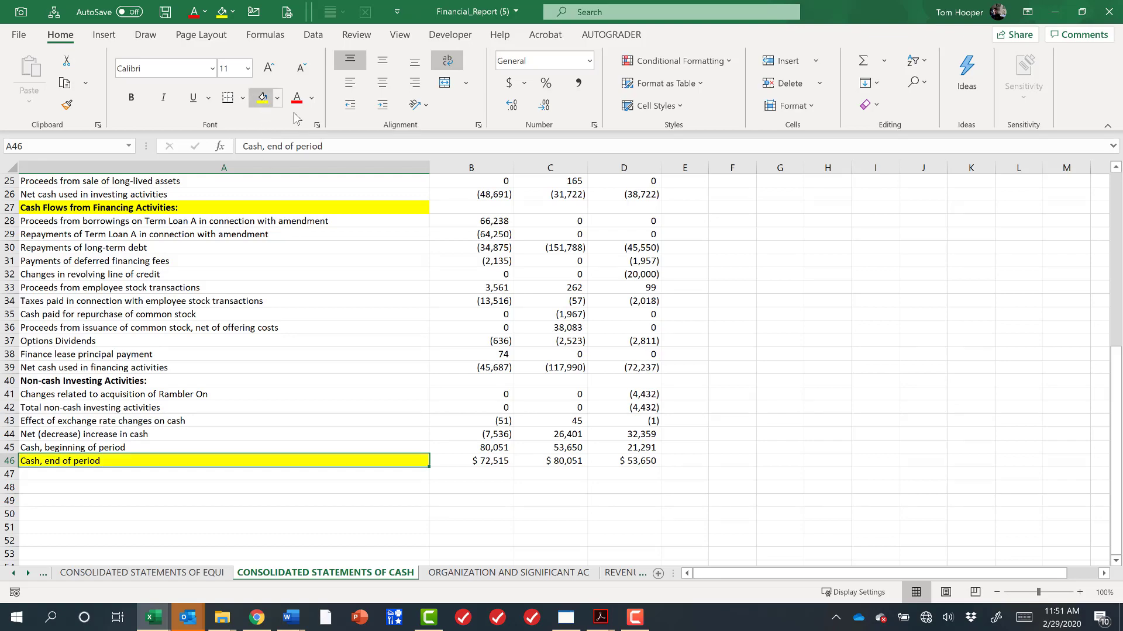
pyautogui.scroll(2, 614, 294)
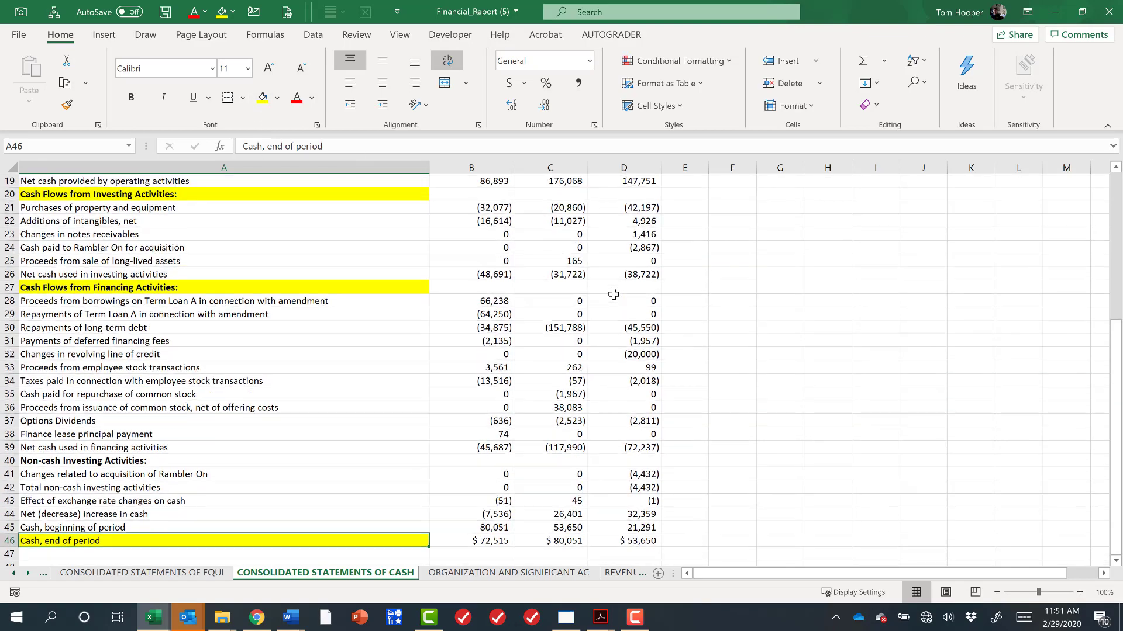
pyautogui.scroll(6, 613, 294)
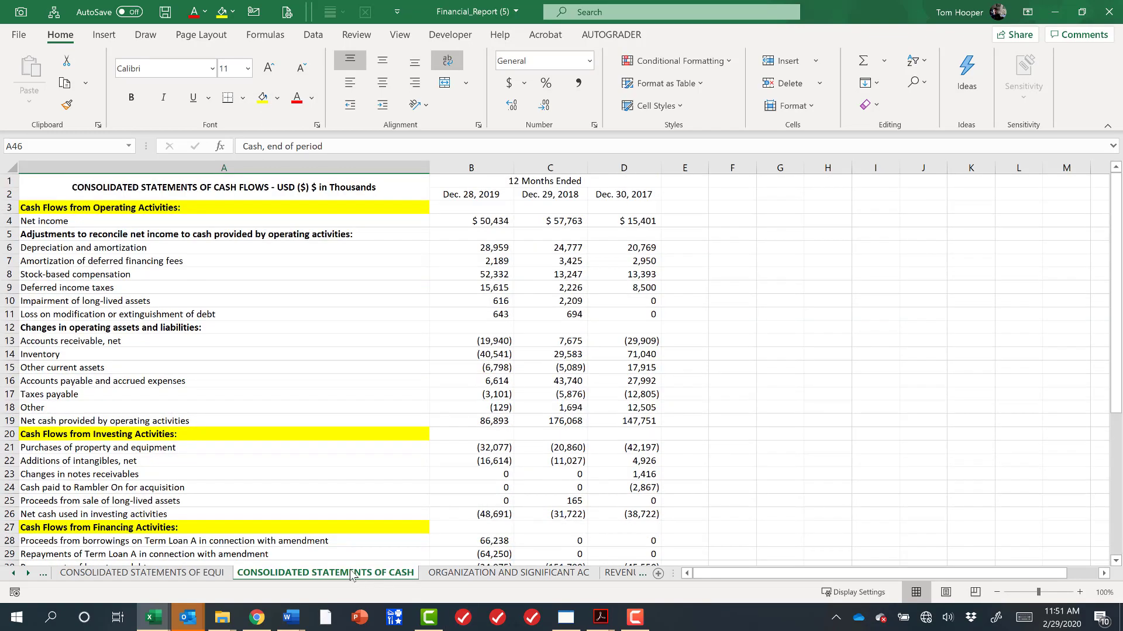
# Color the consolidated statements of cash flows tab yellow.
pyautogui.rightClick(352, 576)
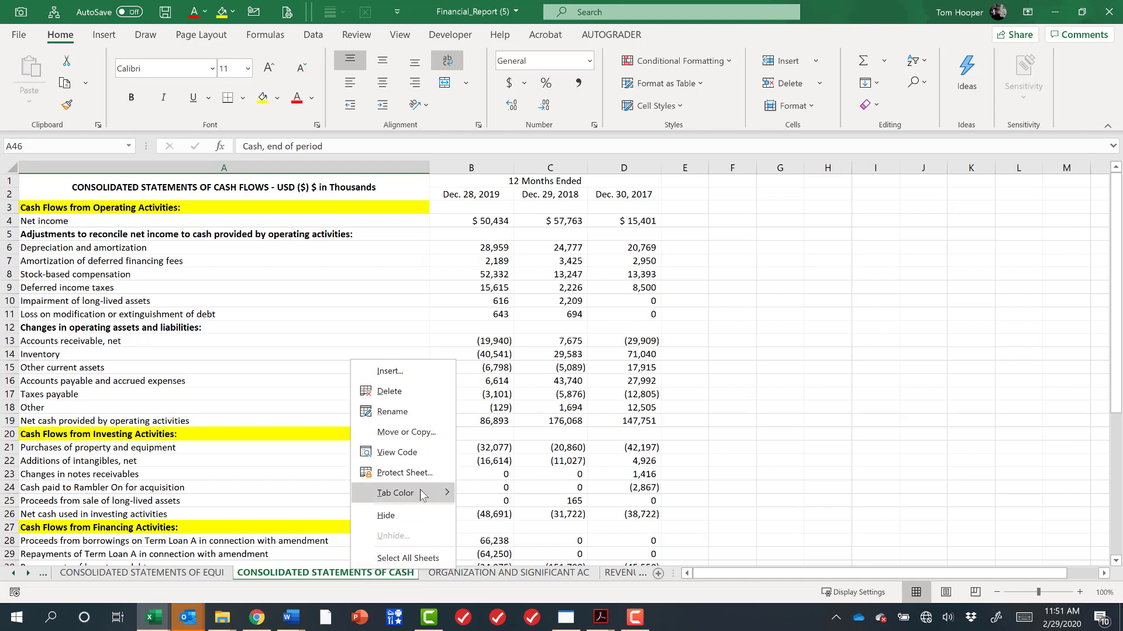
pyautogui.moveTo(422, 495)
pyautogui.click(501, 552)
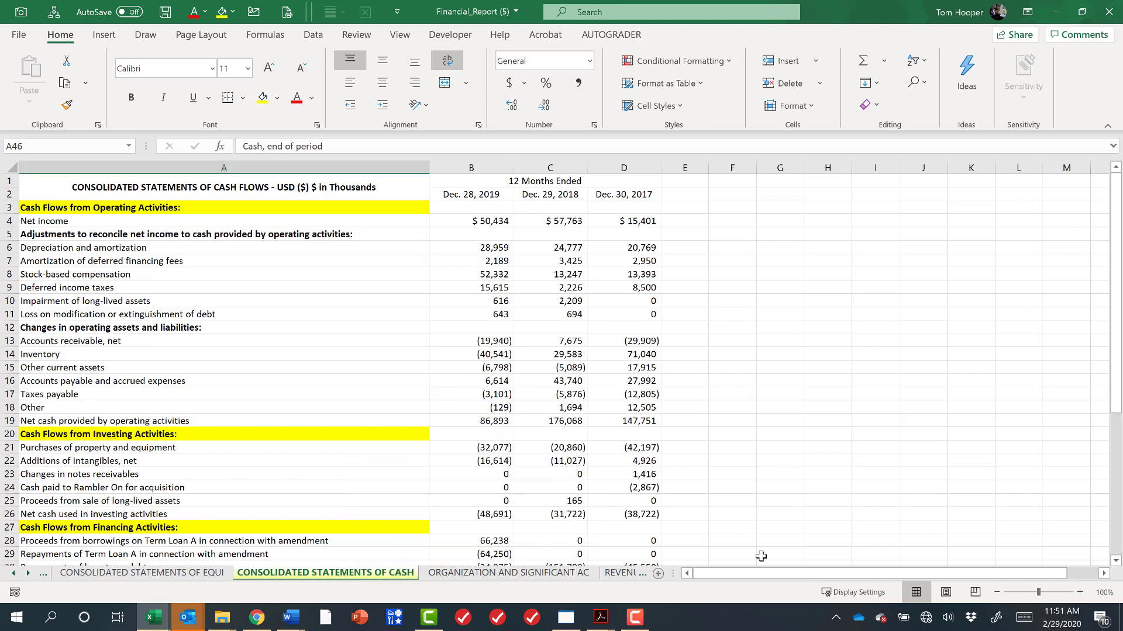
pyautogui.click(747, 489)
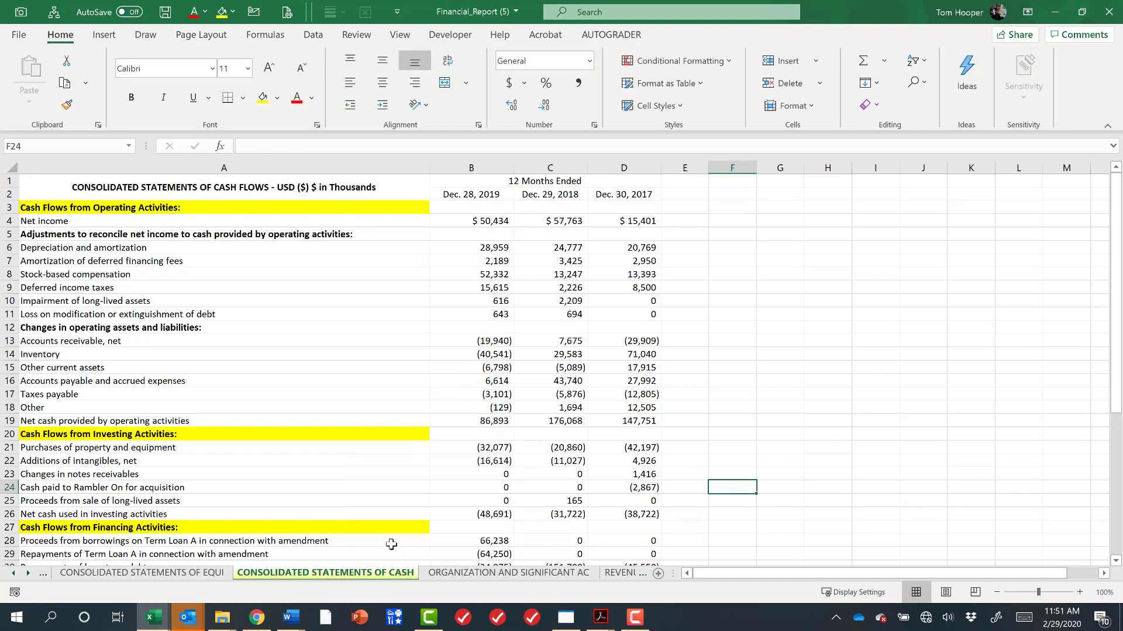
# Group the balance sheet, operations and cash flows sheets together.
pyautogui.rightClick(356, 576)
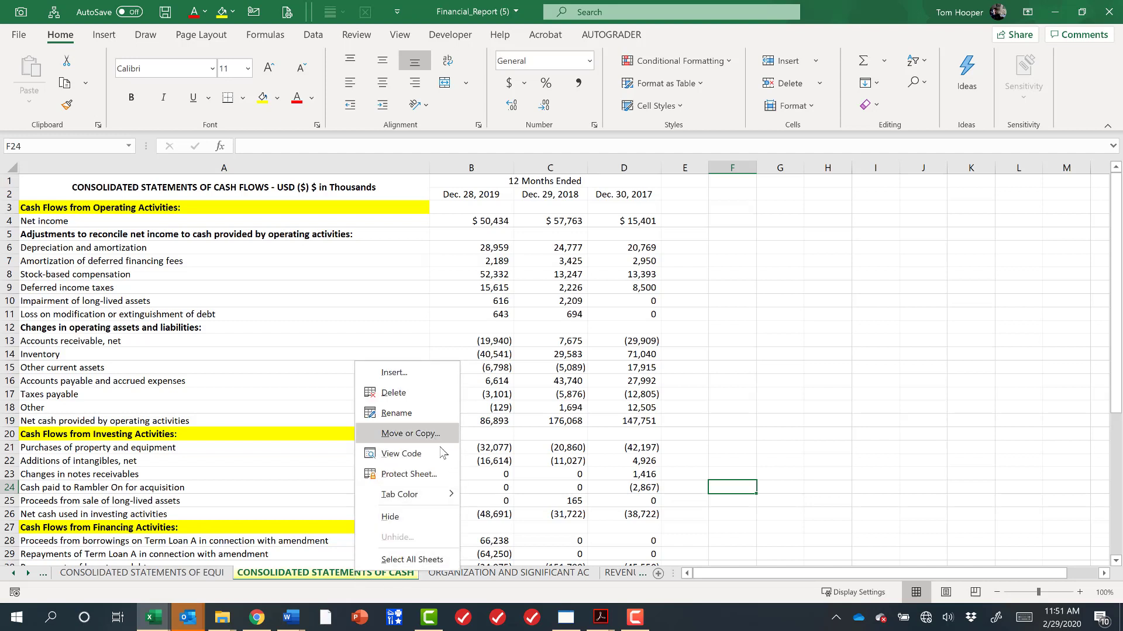
pyautogui.click(12, 574)
pyautogui.click(12, 574)
pyautogui.click(12, 575)
pyautogui.click(12, 574)
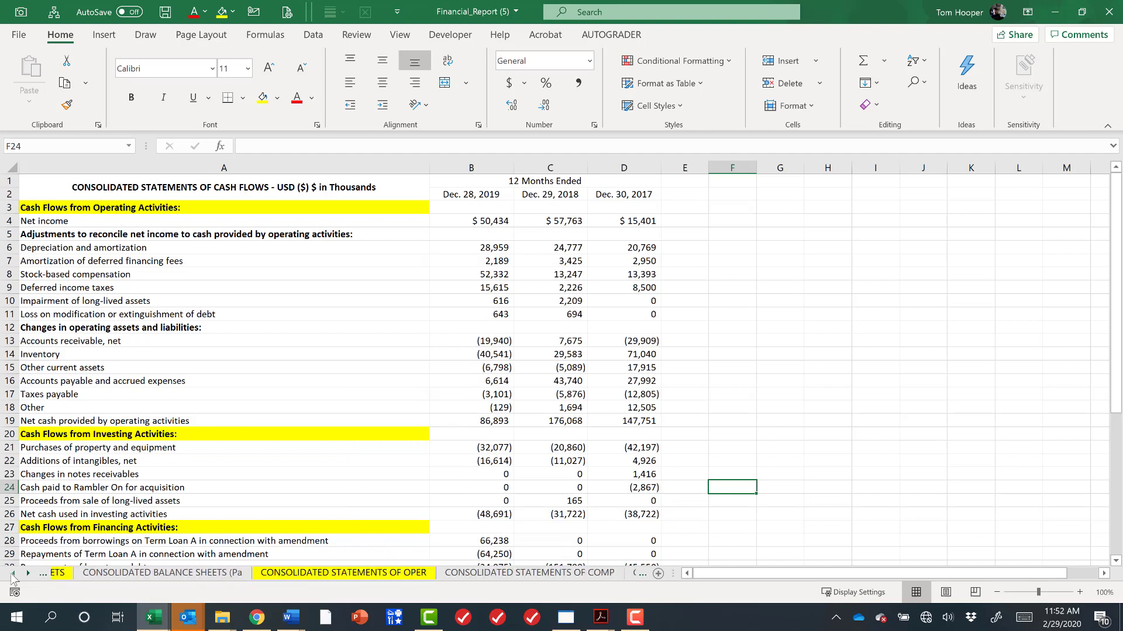
pyautogui.click(13, 574)
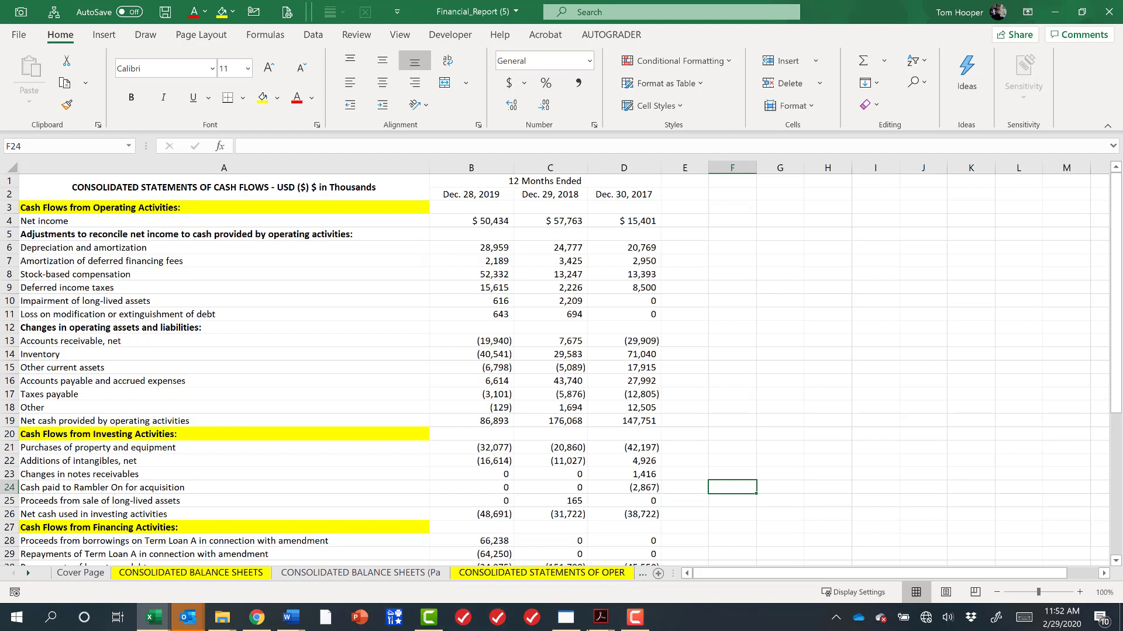
pyautogui.keyDown('ctrl'); pyautogui.click(564, 574); pyautogui.keyUp('ctrl')
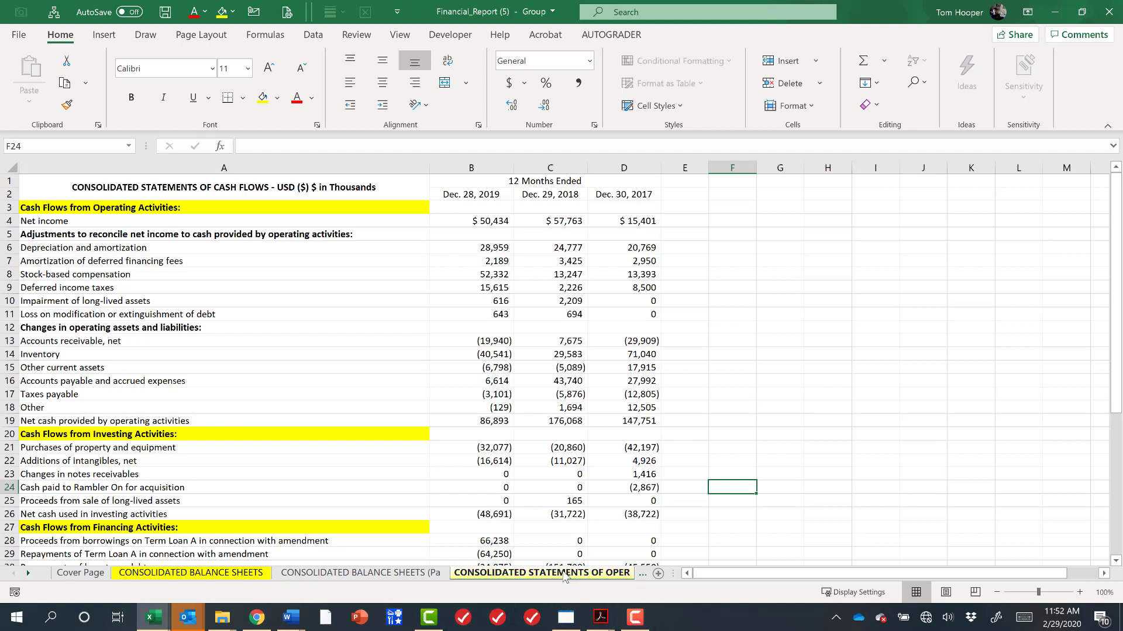
pyautogui.keyDown('ctrl'); pyautogui.click(202, 575); pyautogui.keyUp('ctrl')
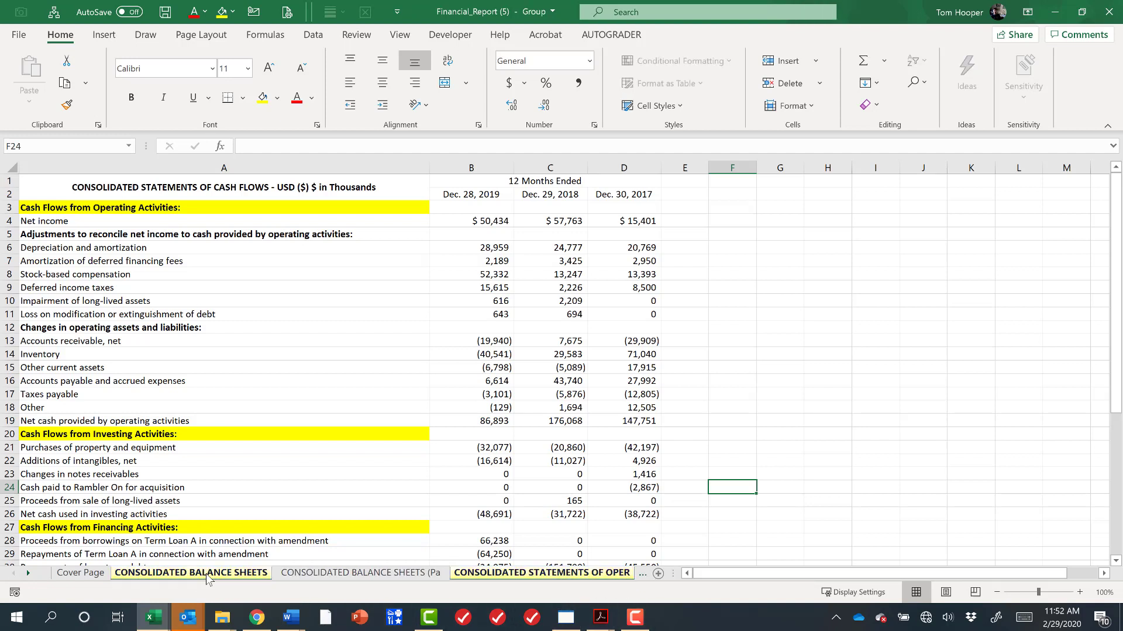
# Copy the grouped sheets into a new workbook using Move or Copy with Create a copy.
pyautogui.rightClick(208, 579)
pyautogui.click(287, 417)
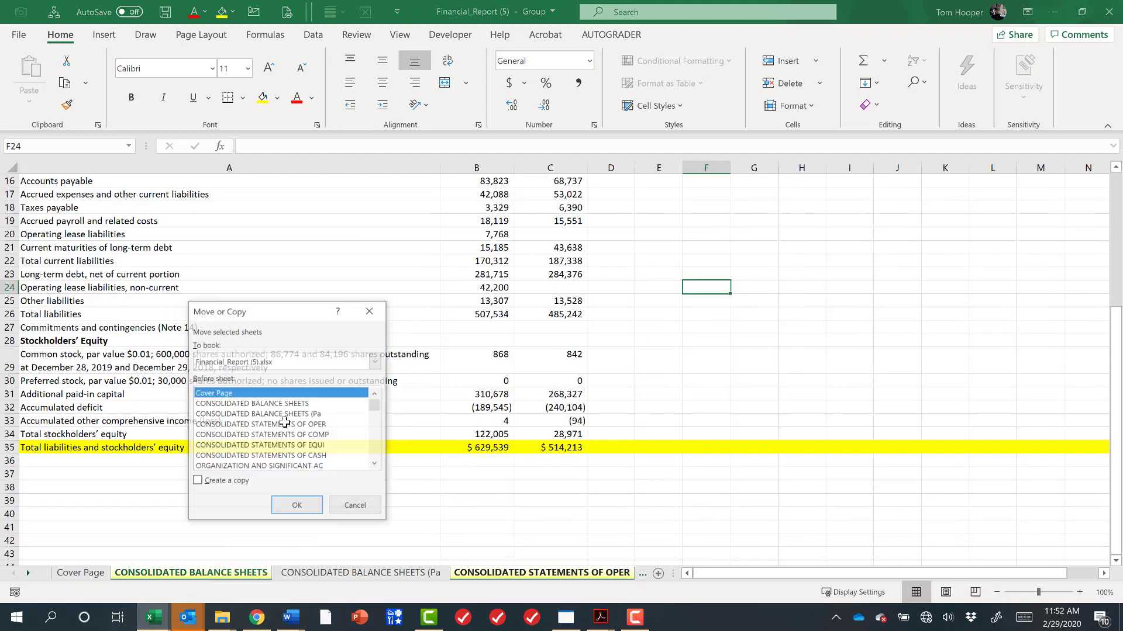
pyautogui.click(322, 364)
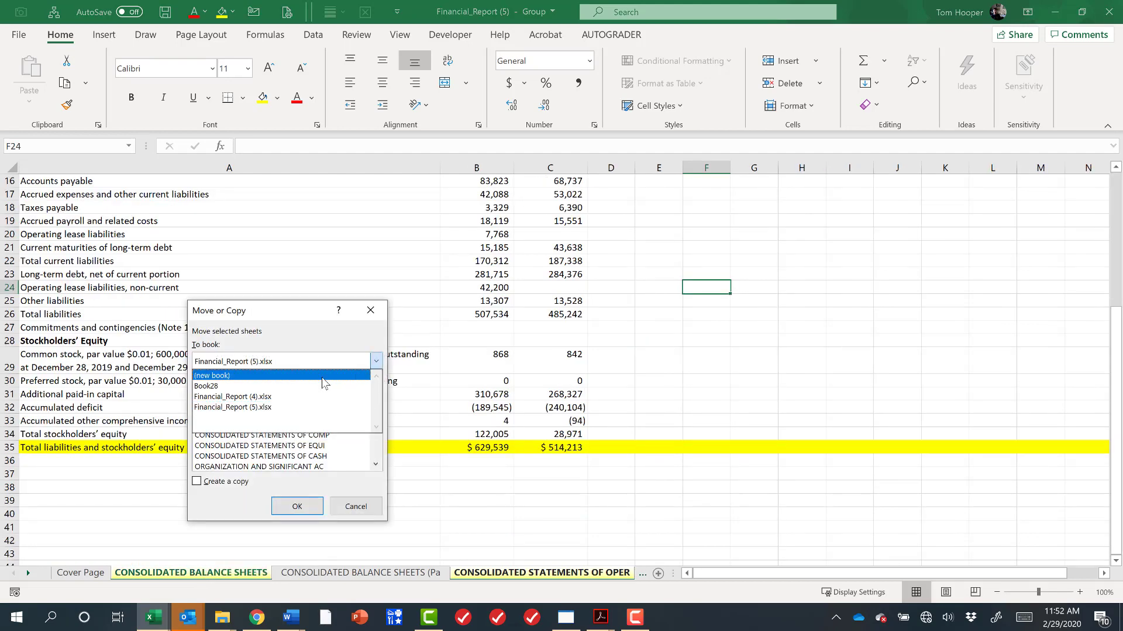
pyautogui.click(325, 377)
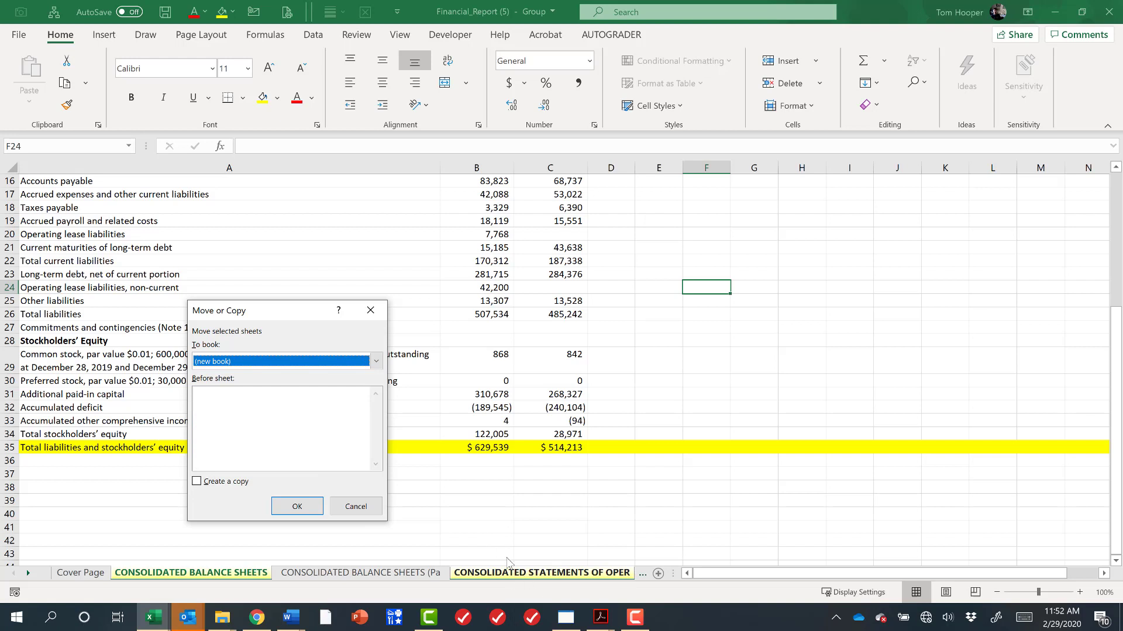
pyautogui.click(196, 482)
pyautogui.click(297, 506)
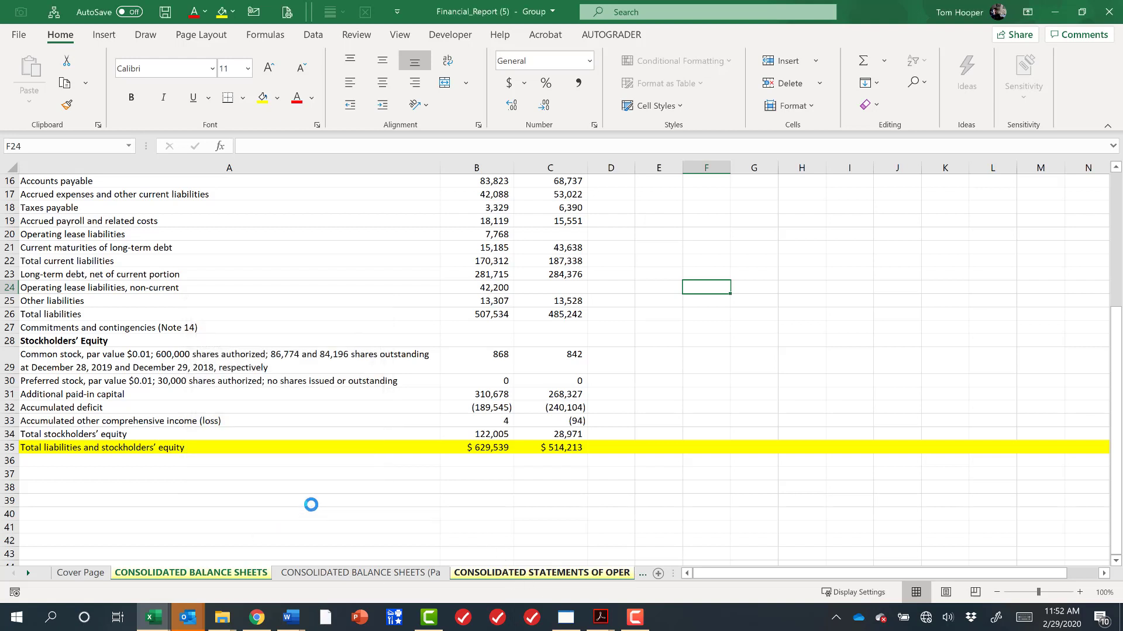
# Rename the consolidated balance sheets tab in the new workbook to BS.
pyautogui.click(534, 526)
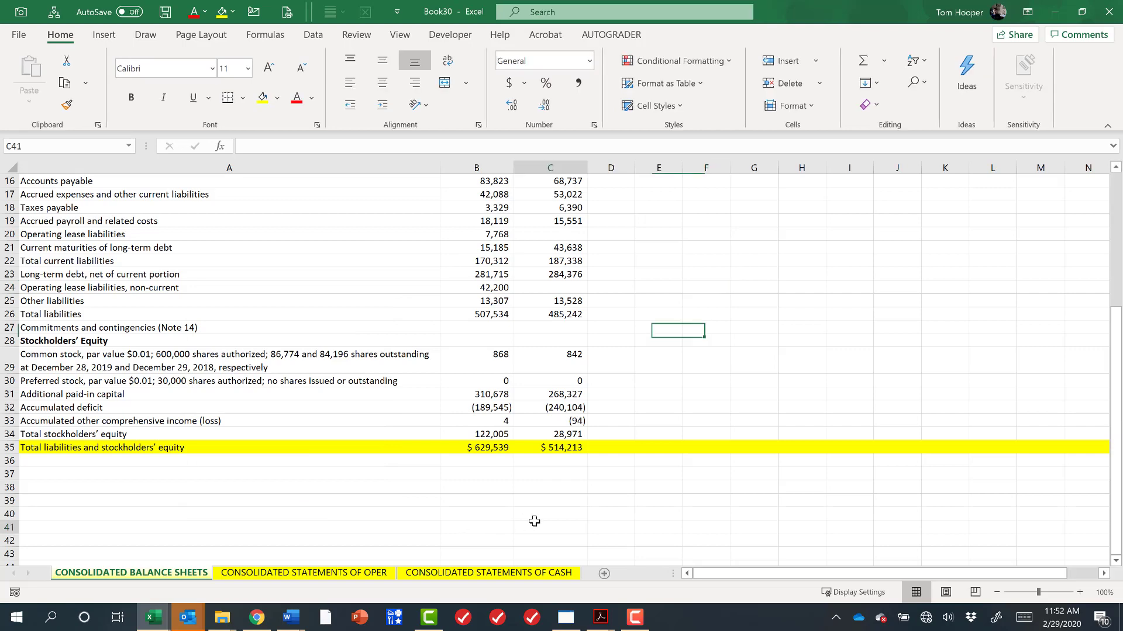
pyautogui.scroll(4, 535, 524)
pyautogui.scroll(1, 535, 524)
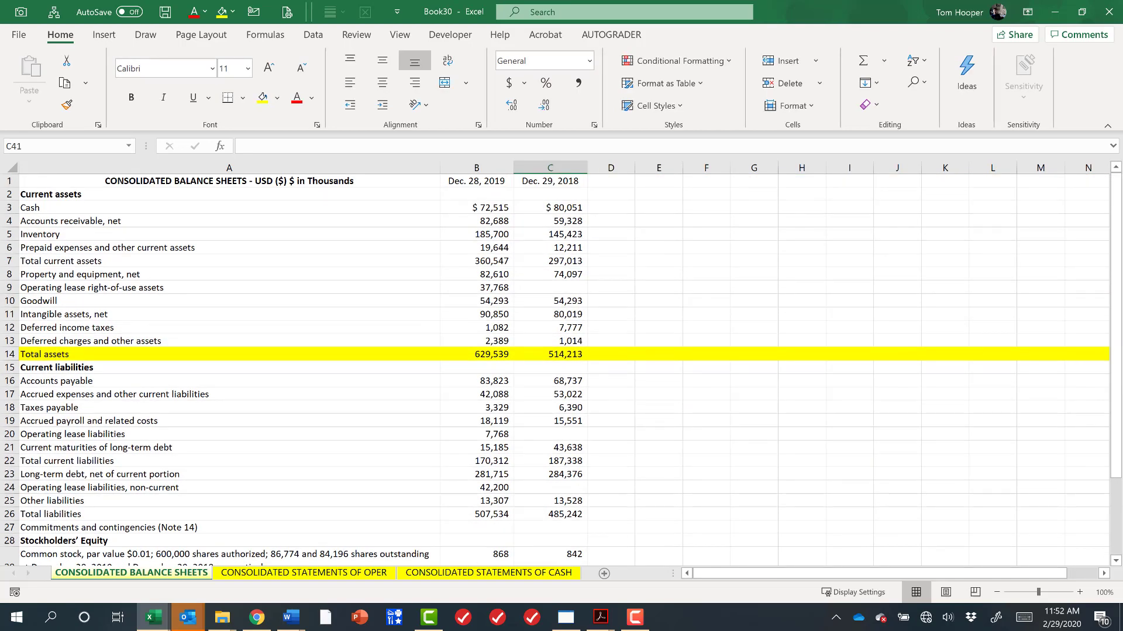
pyautogui.doubleClick(168, 573)
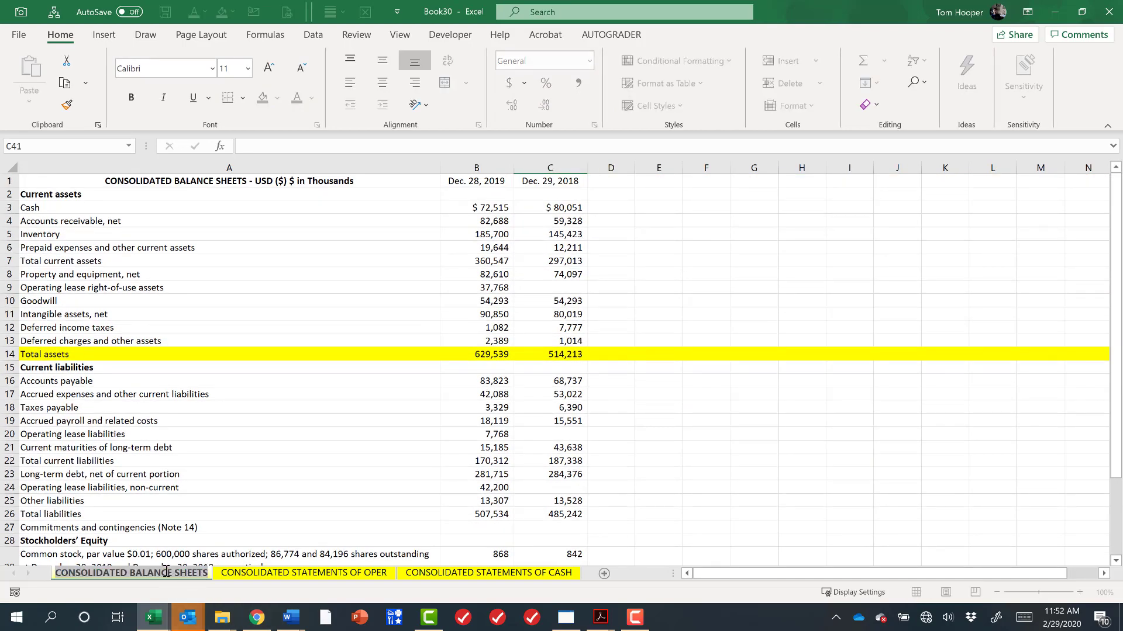
pyautogui.write('BS')
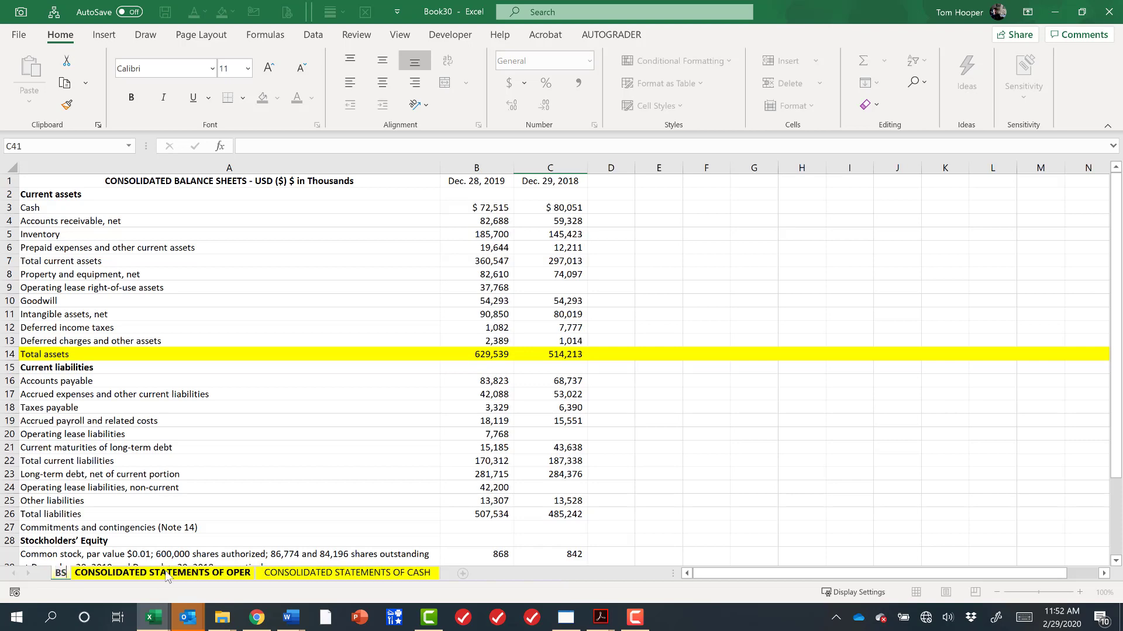
# Rename the operations and cash flows tabs to IS and CSCF, and move the IS tab before BS.
pyautogui.click(168, 572)
pyautogui.doubleClick(168, 573)
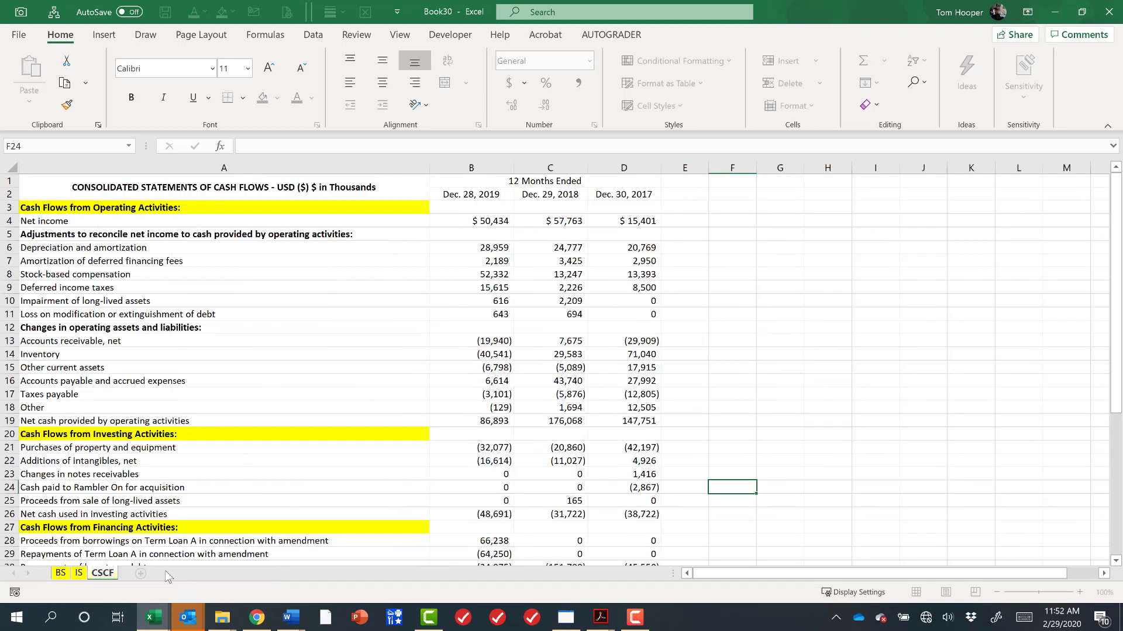
pyautogui.moveTo(78, 573); pyautogui.dragTo(51, 575)
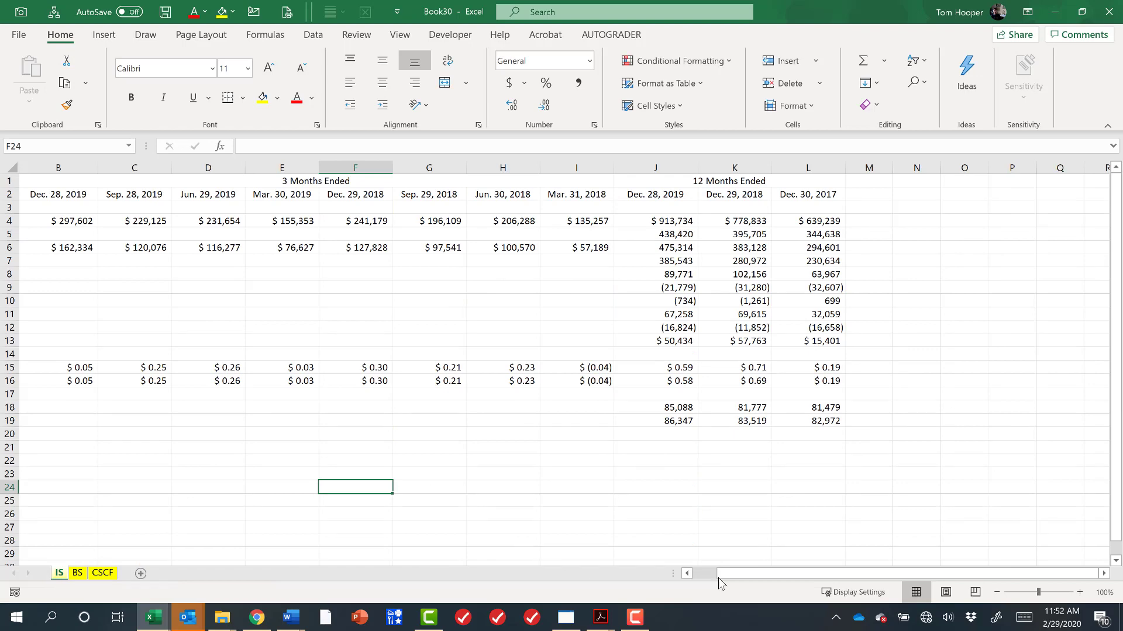
# Delete the quarterly 3 Months Ended columns B through I from the income statement sheet.
pyautogui.moveTo(718, 578); pyautogui.dragTo(694, 576)
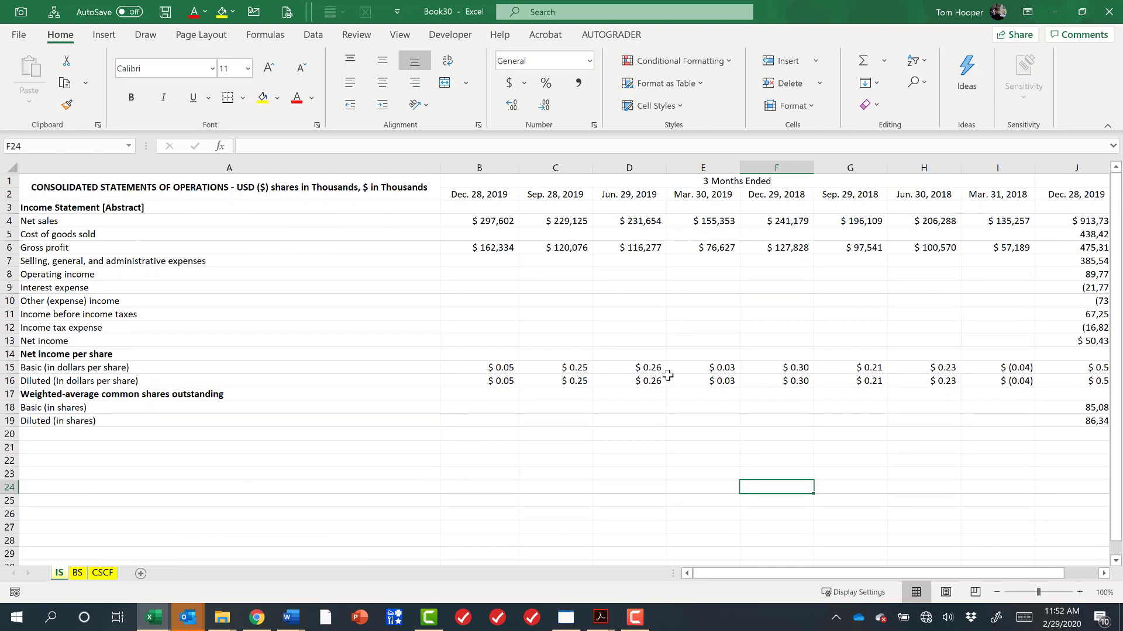
pyautogui.click(492, 168)
pyautogui.moveTo(581, 160); pyautogui.dragTo(1064, 168)
pyautogui.hotkey('shift', 'Left')
pyautogui.hotkey('shift', 'Left')
pyautogui.hotkey('shift', 'Left')
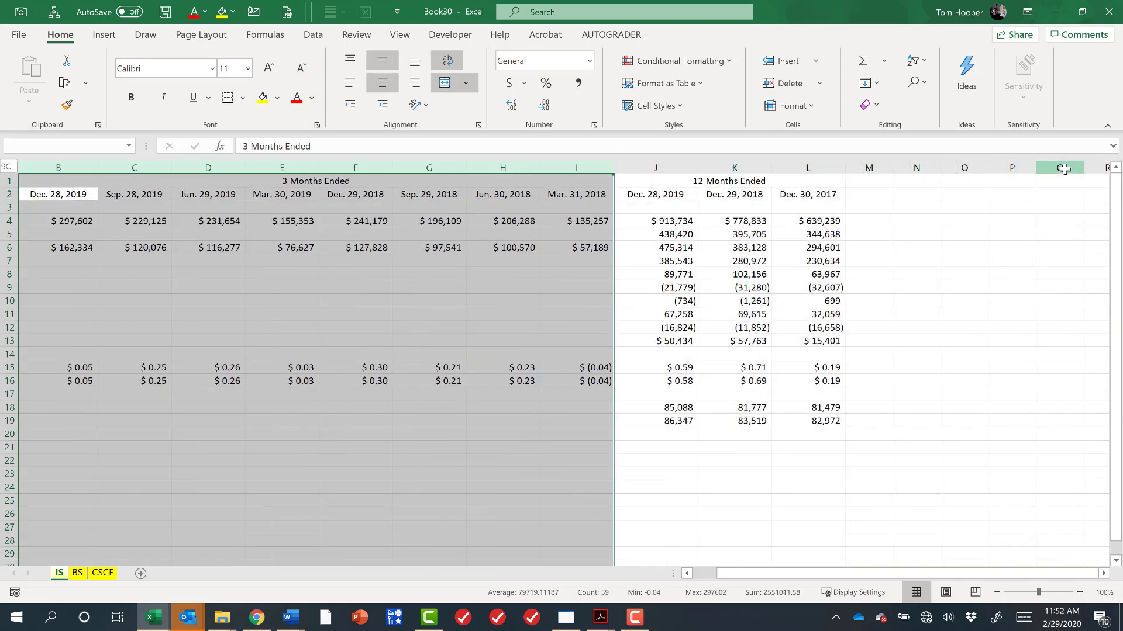
pyautogui.hotkey('shift', 'Right')
pyautogui.hotkey('shift', 'Left')
pyautogui.moveTo(1064, 168); pyautogui.dragTo(1065, 168)
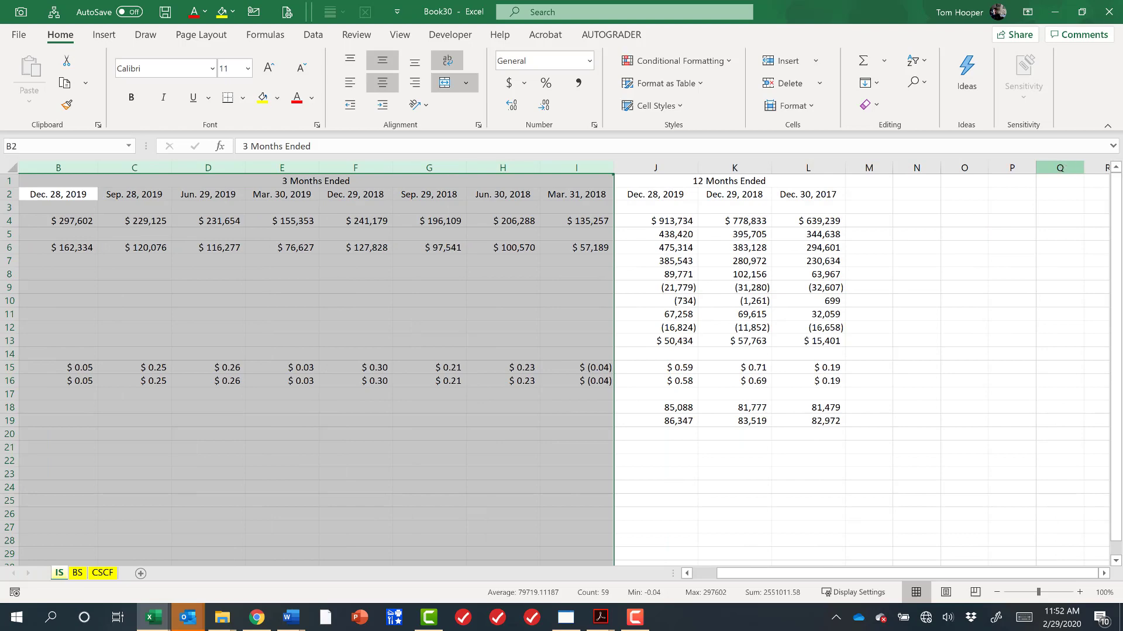
pyautogui.click(708, 576)
pyautogui.click(514, 288)
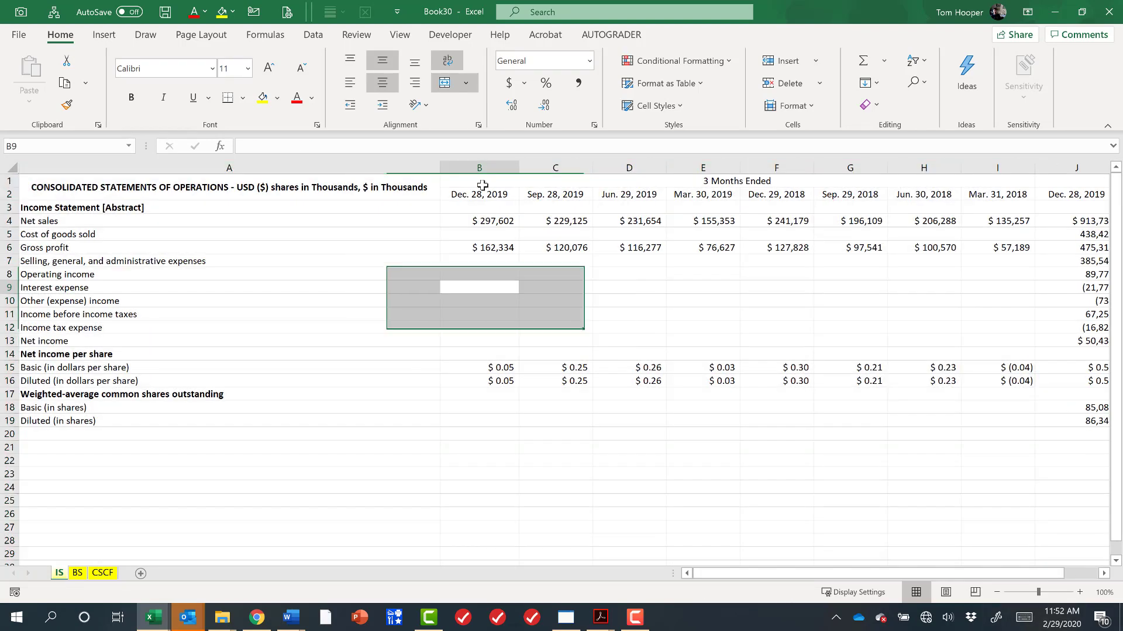
pyautogui.moveTo(490, 165); pyautogui.dragTo(1030, 193)
pyautogui.hotkey('ctrl', '-')
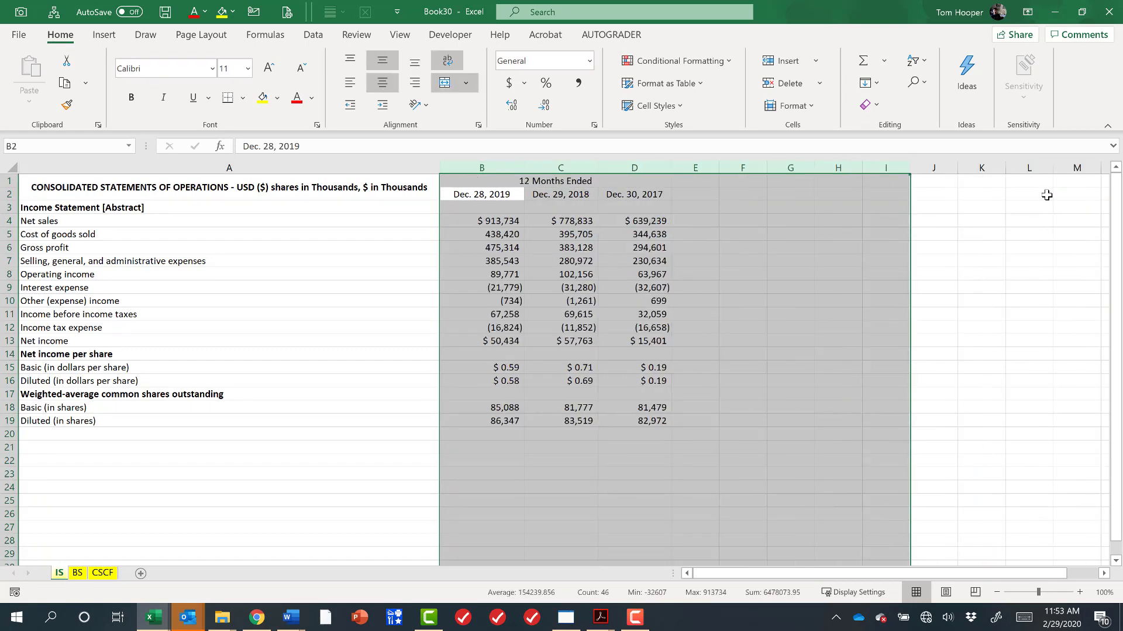
# Try to move the Dec. 28, 2019 column of the income statement to column F, then undo the move.
pyautogui.click(515, 251)
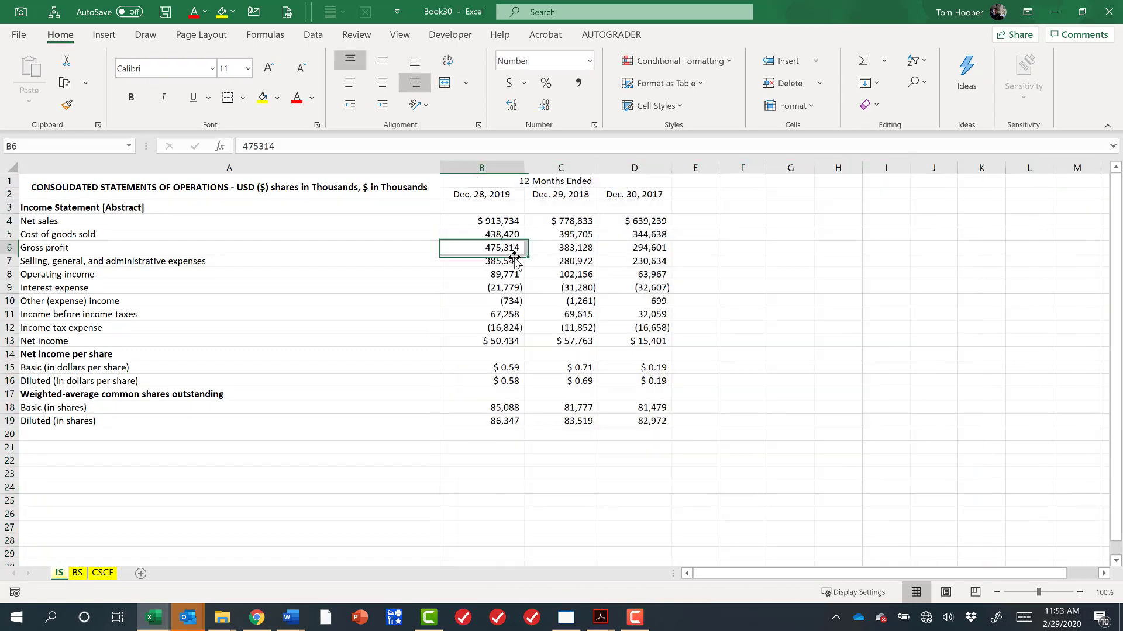
pyautogui.click(526, 186)
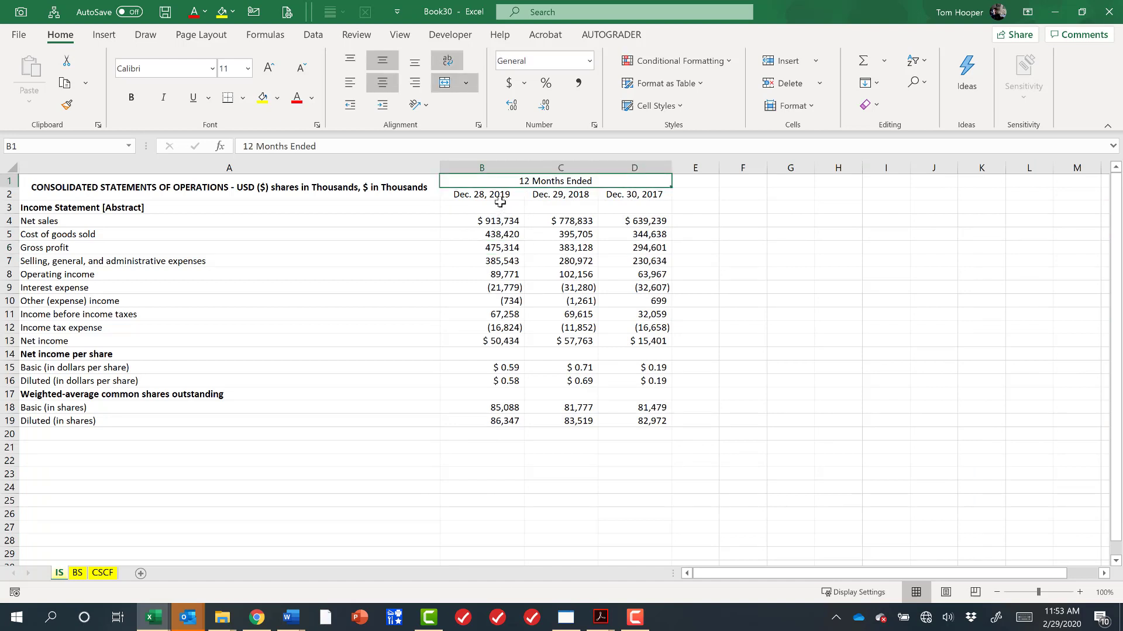
pyautogui.click(501, 197)
pyautogui.click(579, 196)
pyautogui.click(640, 195)
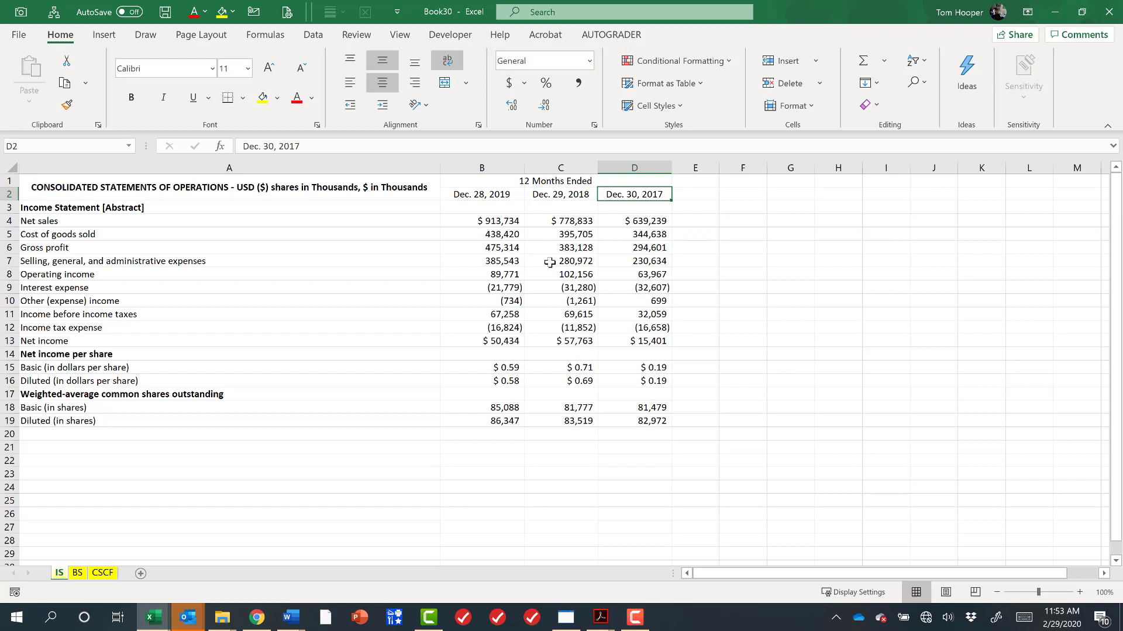
pyautogui.moveTo(494, 194); pyautogui.dragTo(498, 430)
pyautogui.moveTo(704, 425); pyautogui.dragTo(755, 436)
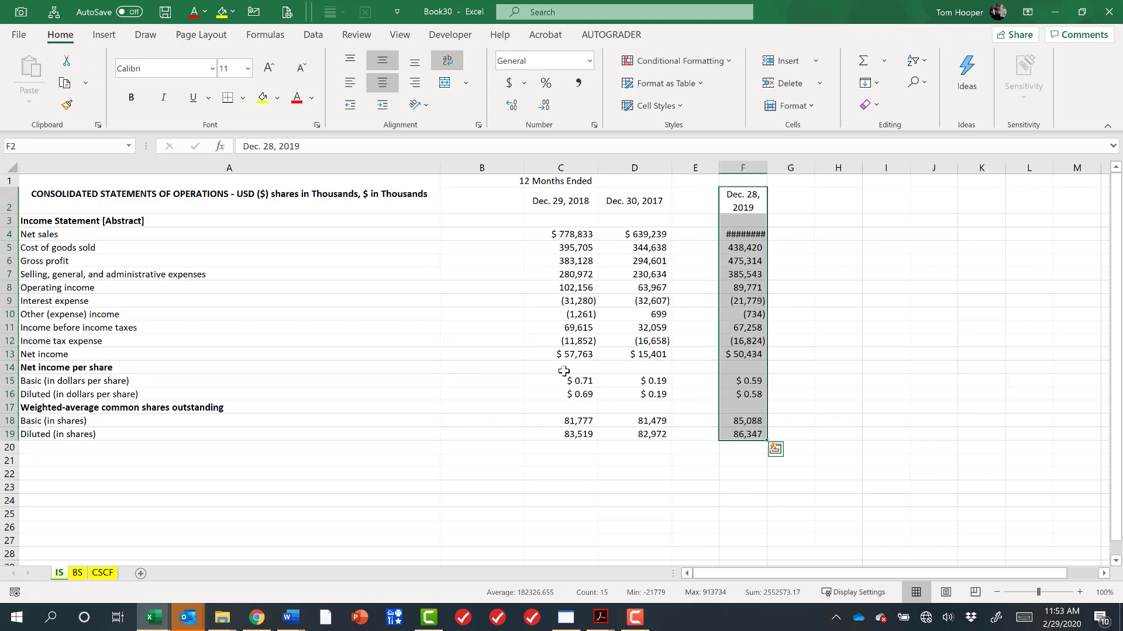
pyautogui.hotkey('ctrl', 'z')
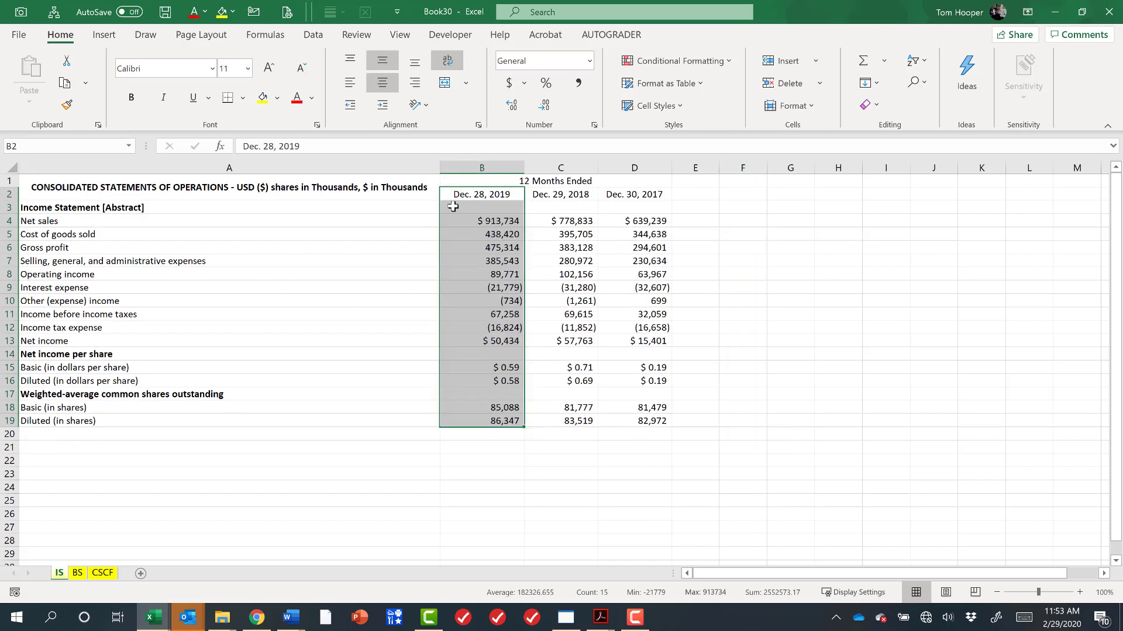
# Sort the income statement's year columns left to right by Row 2, A to Z.
pyautogui.moveTo(475, 195); pyautogui.dragTo(644, 422)
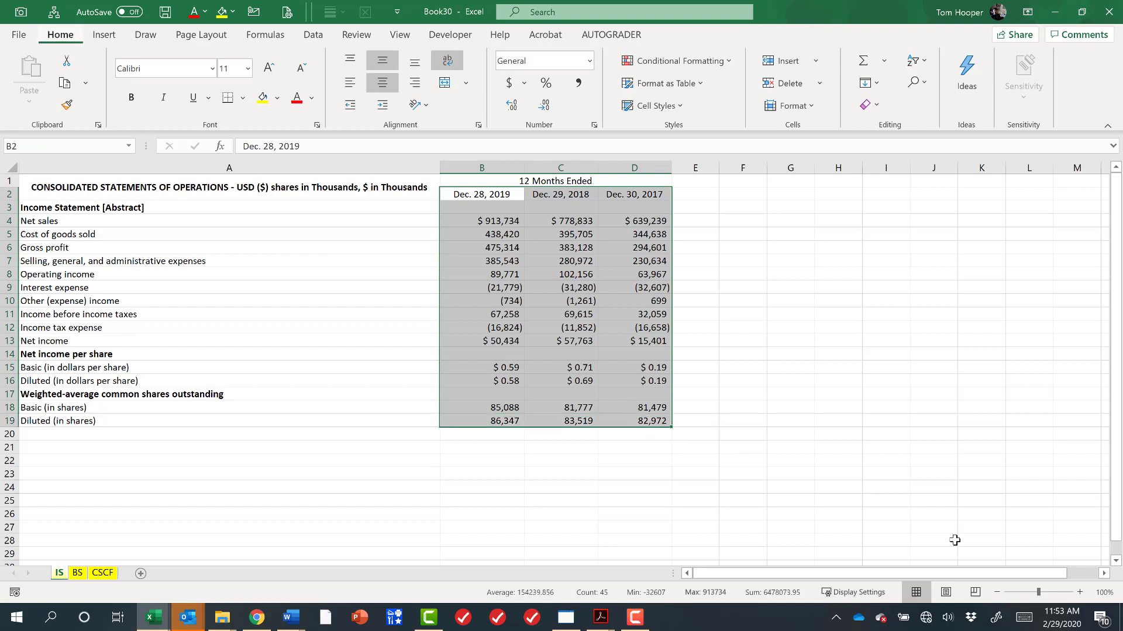
pyautogui.hotkey('alt', 'd')
pyautogui.press('s')
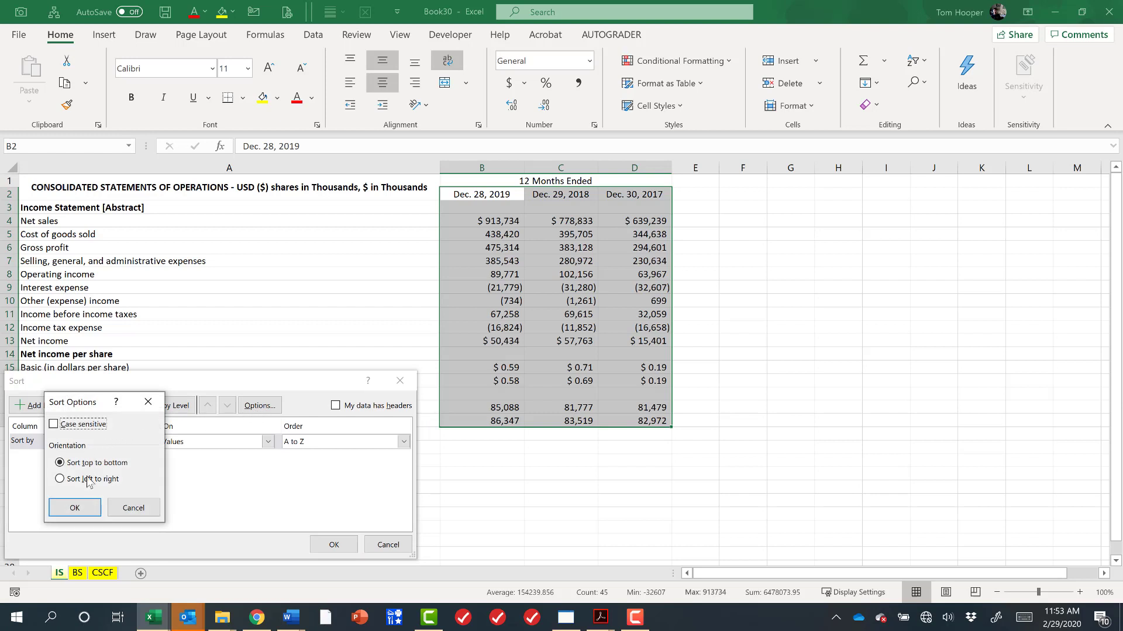
pyautogui.click(87, 479)
pyautogui.click(81, 507)
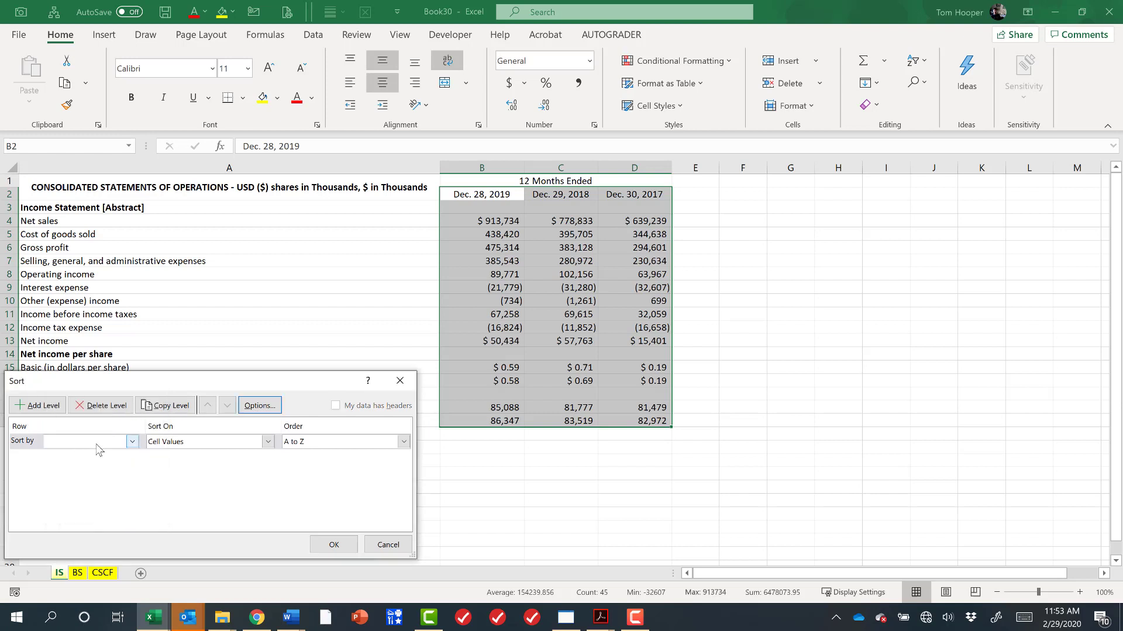
pyautogui.click(97, 444)
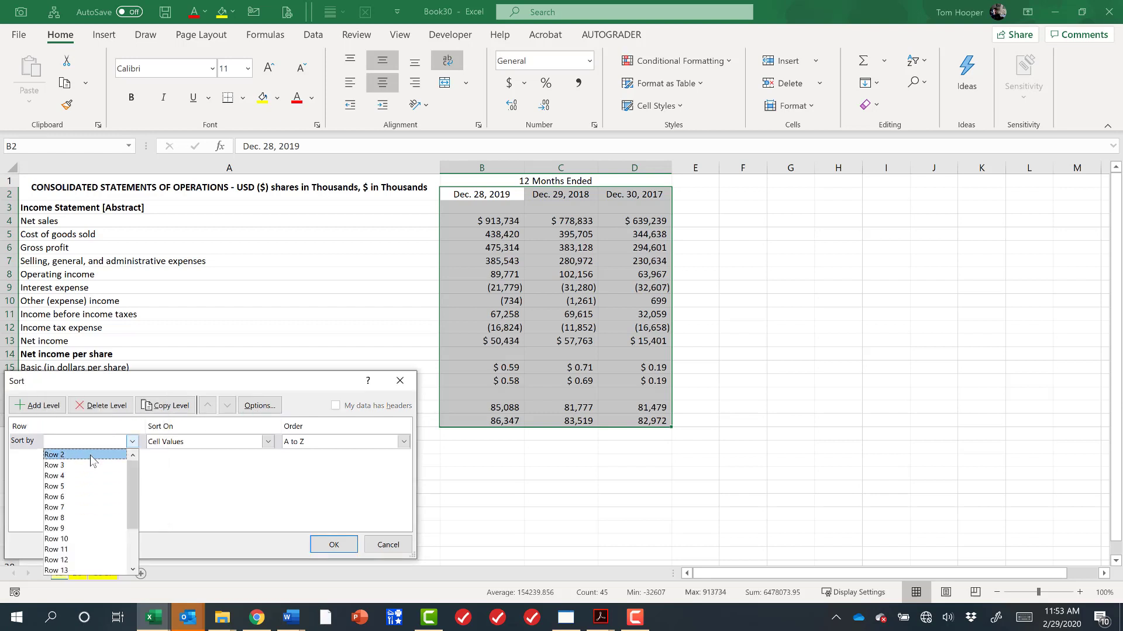
pyautogui.click(93, 456)
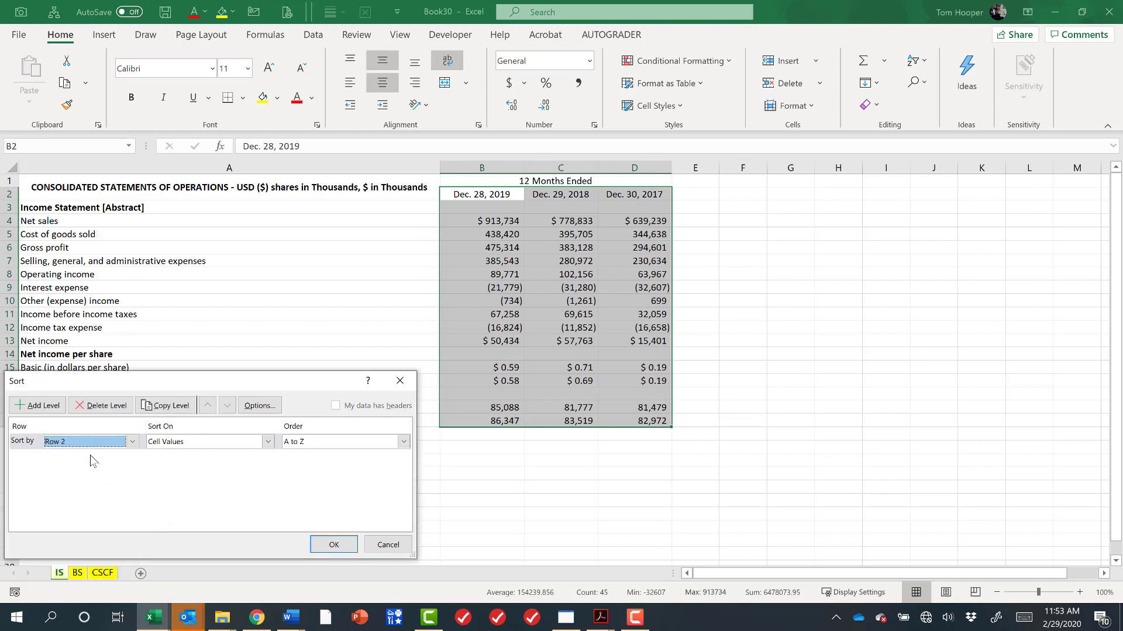
pyautogui.click(333, 544)
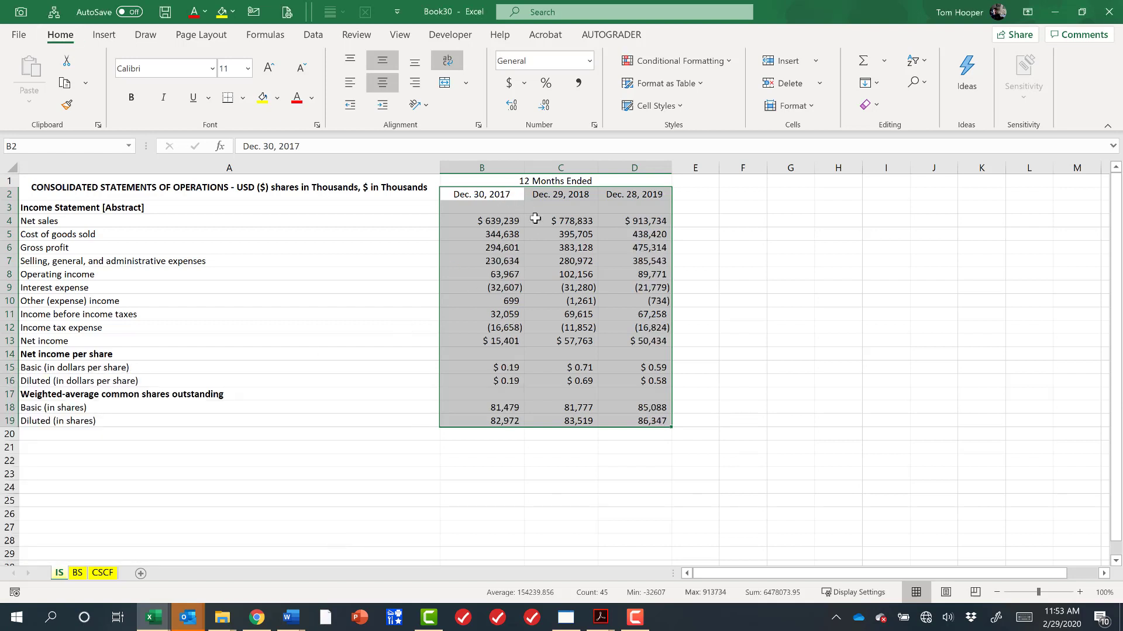
pyautogui.click(488, 212)
pyautogui.click(564, 208)
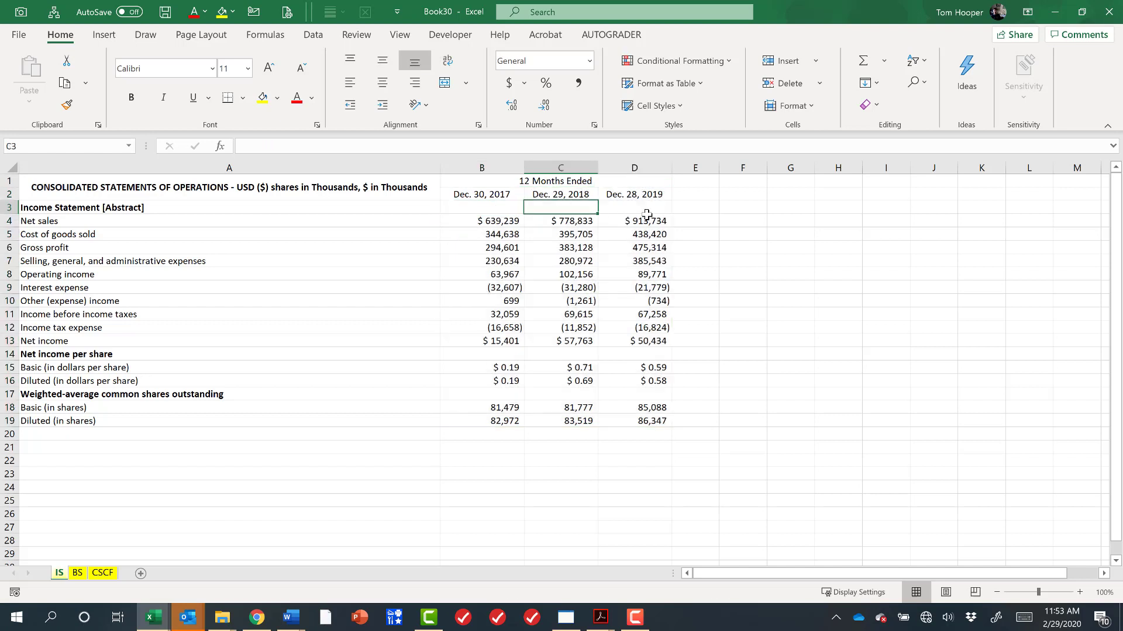
pyautogui.click(643, 209)
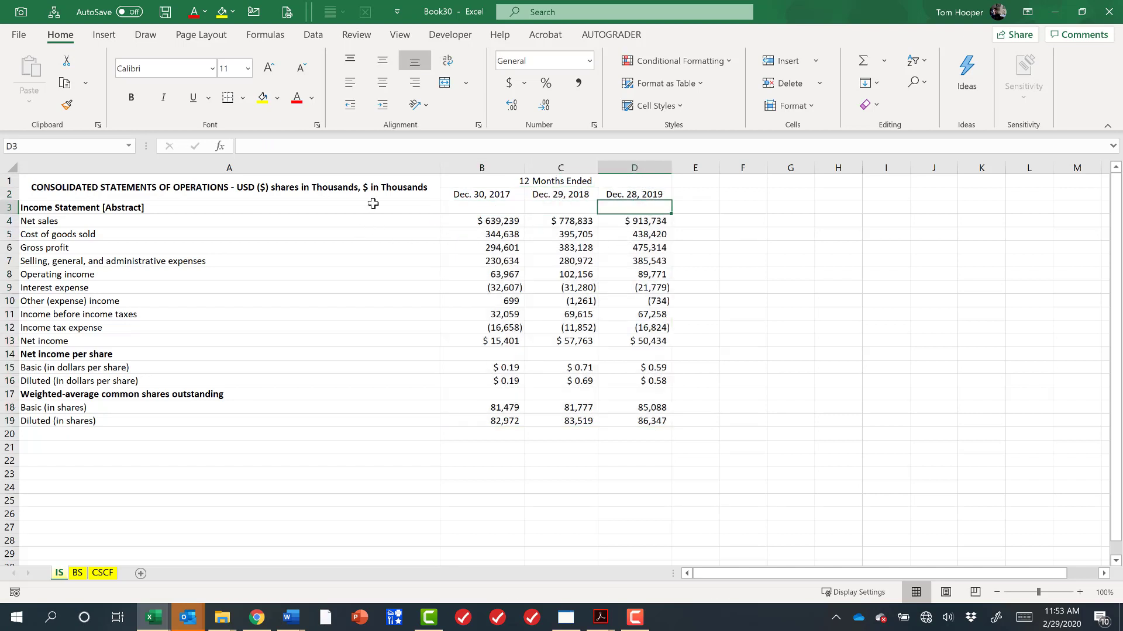
pyautogui.moveTo(371, 179); pyautogui.dragTo(591, 424)
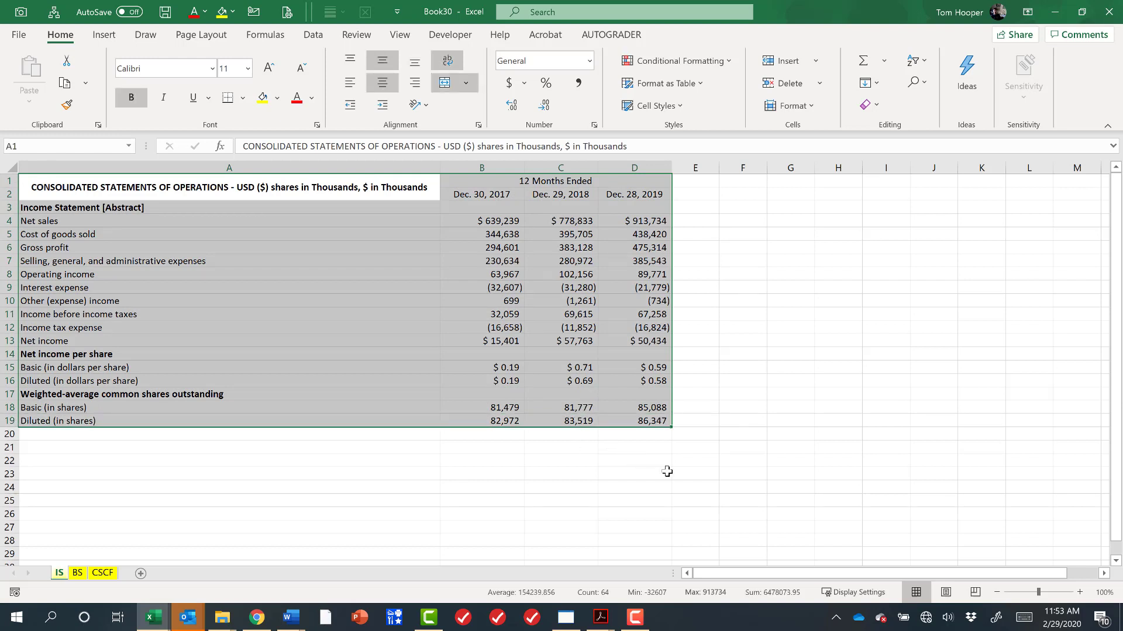
# On the BS sheet, move the Dec. 29, 2018 column in front of the Dec. 28, 2019 column.
pyautogui.click(77, 573)
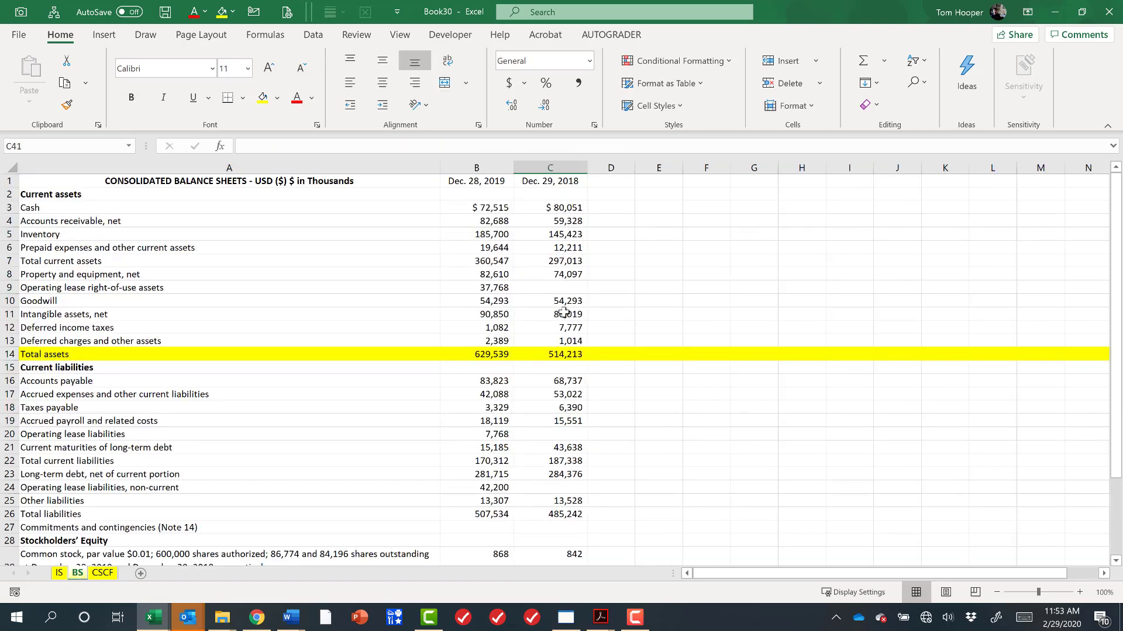
pyautogui.click(560, 168)
pyautogui.hotkey('ctrl', 'c')
pyautogui.click(480, 166)
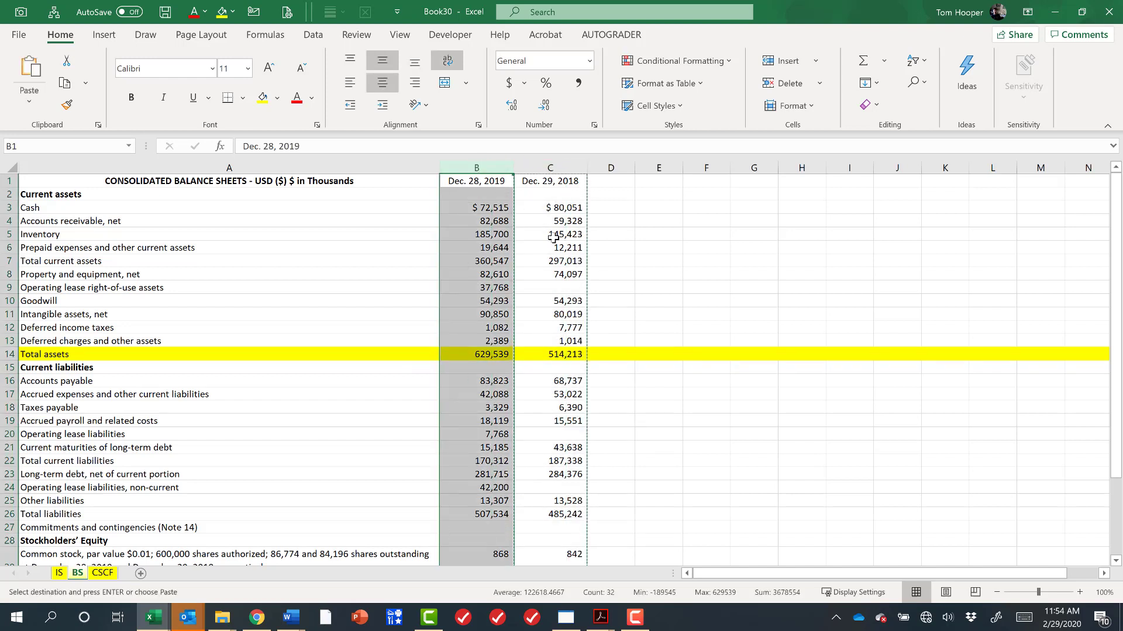
pyautogui.hotkey('ctrl', 'shift', '+')
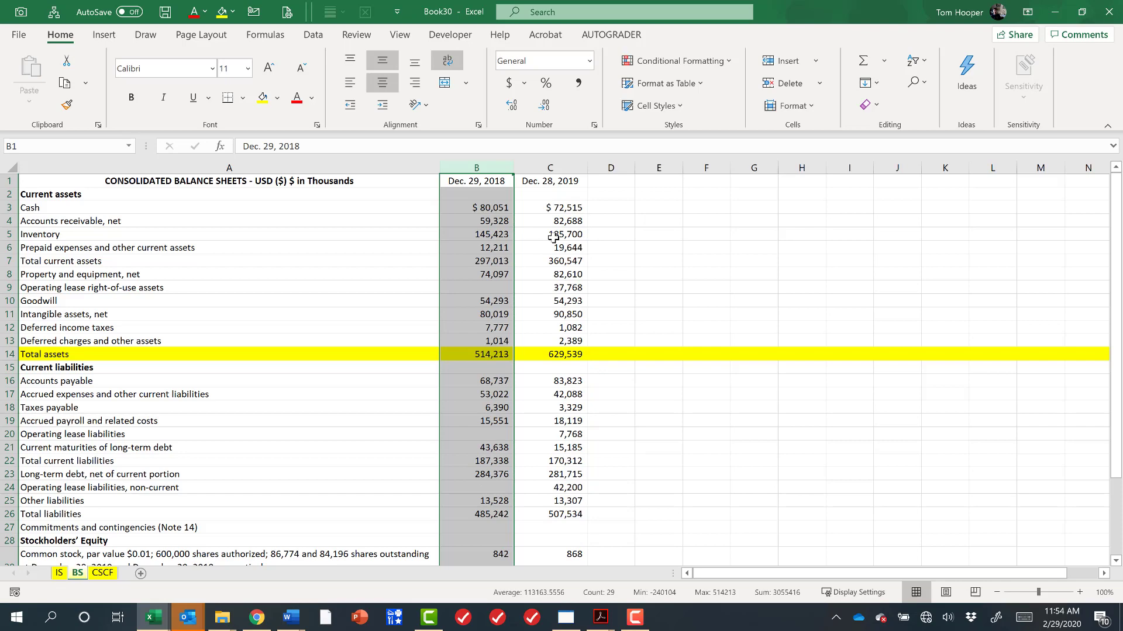
# On the CSCF sheet, sort the year columns of the cash flow data left to right by Row 2, Z to A.
pyautogui.click(103, 574)
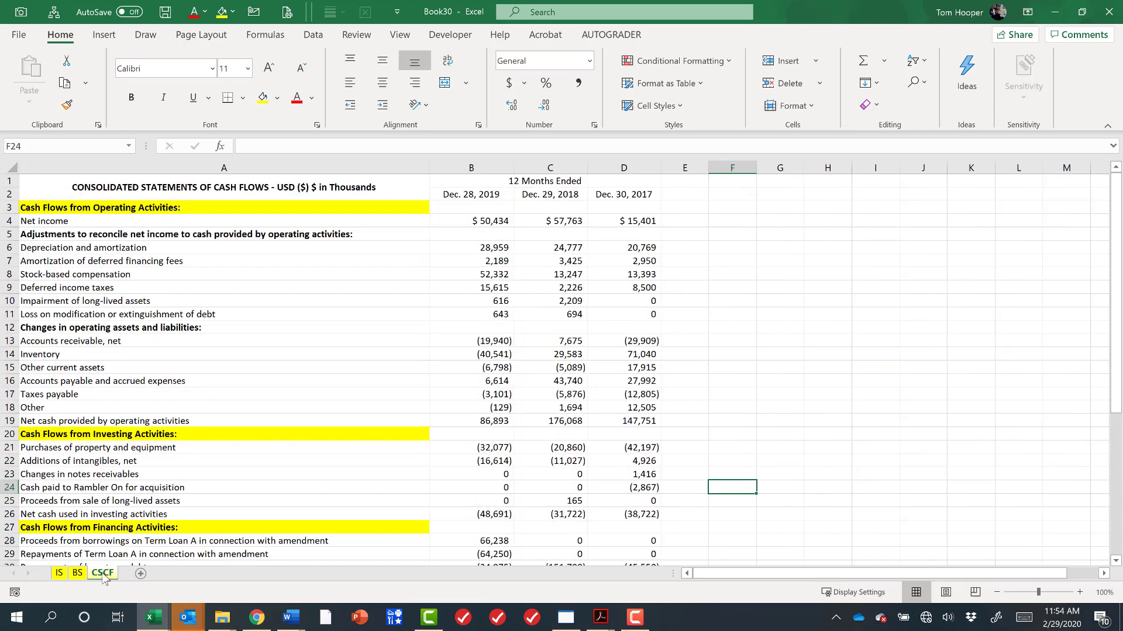
pyautogui.click(484, 195)
pyautogui.scroll(-4, 649, 436)
pyautogui.scroll(-6, 649, 436)
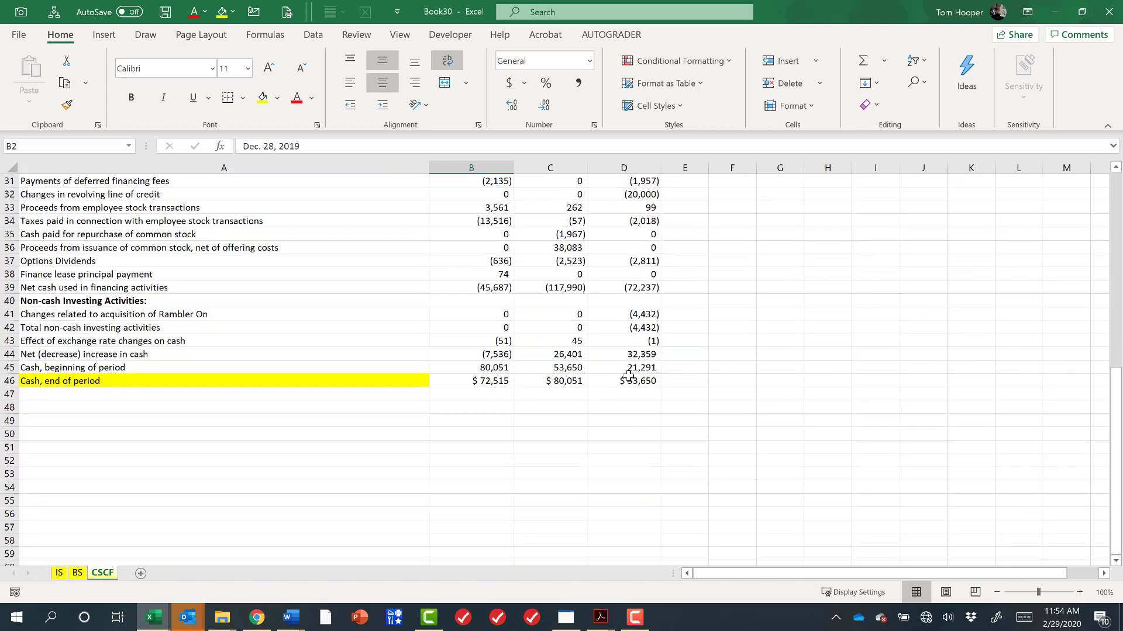
pyautogui.keyDown('shift'); pyautogui.click(635, 378); pyautogui.keyUp('shift')
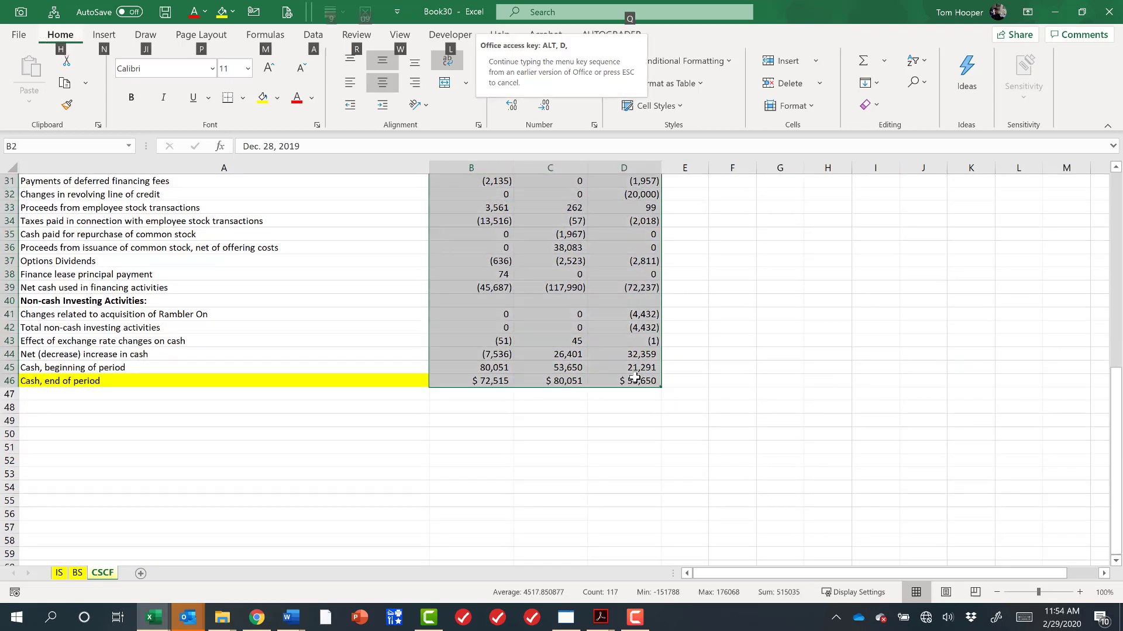
pyautogui.scroll(10, 635, 379)
pyautogui.hotkey('alt', 'd', 's')
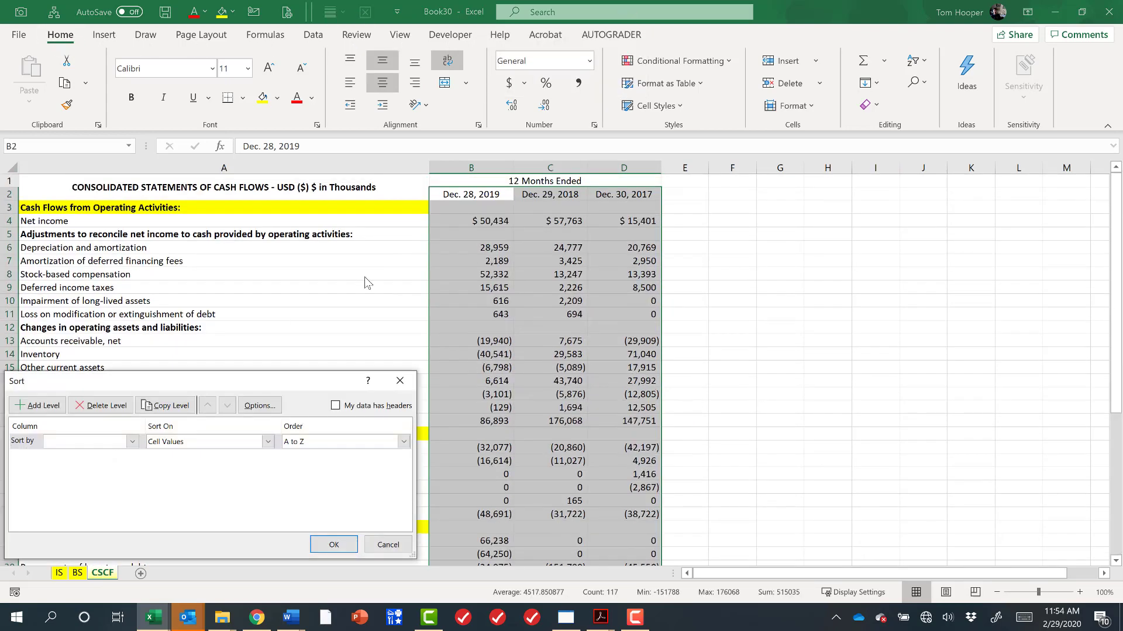
pyautogui.click(132, 441)
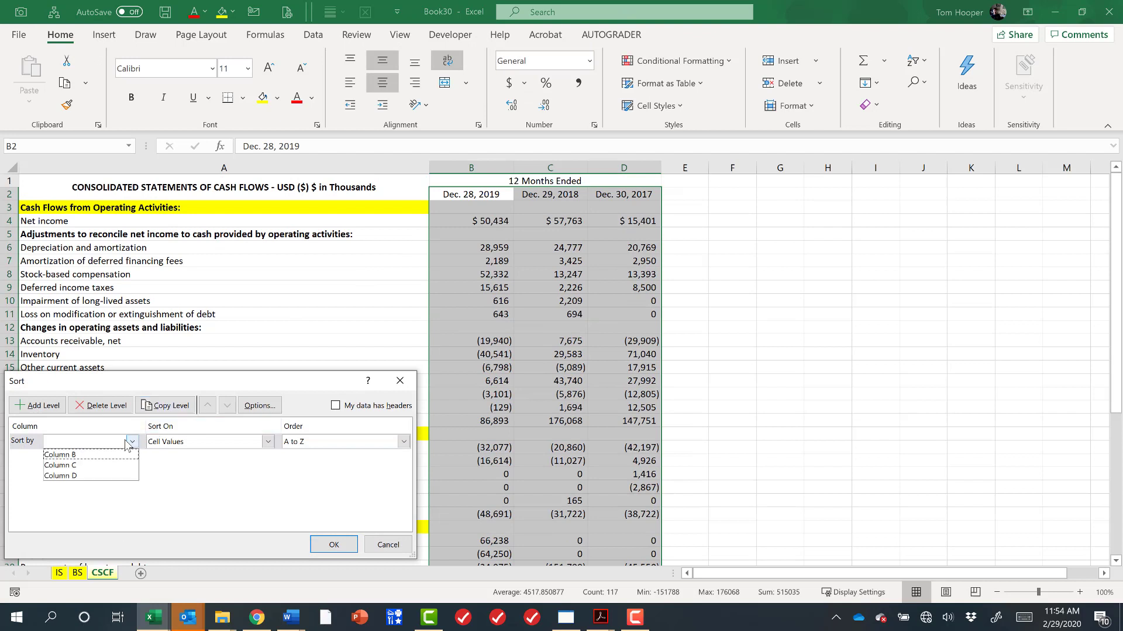
pyautogui.click(252, 409)
pyautogui.click(256, 407)
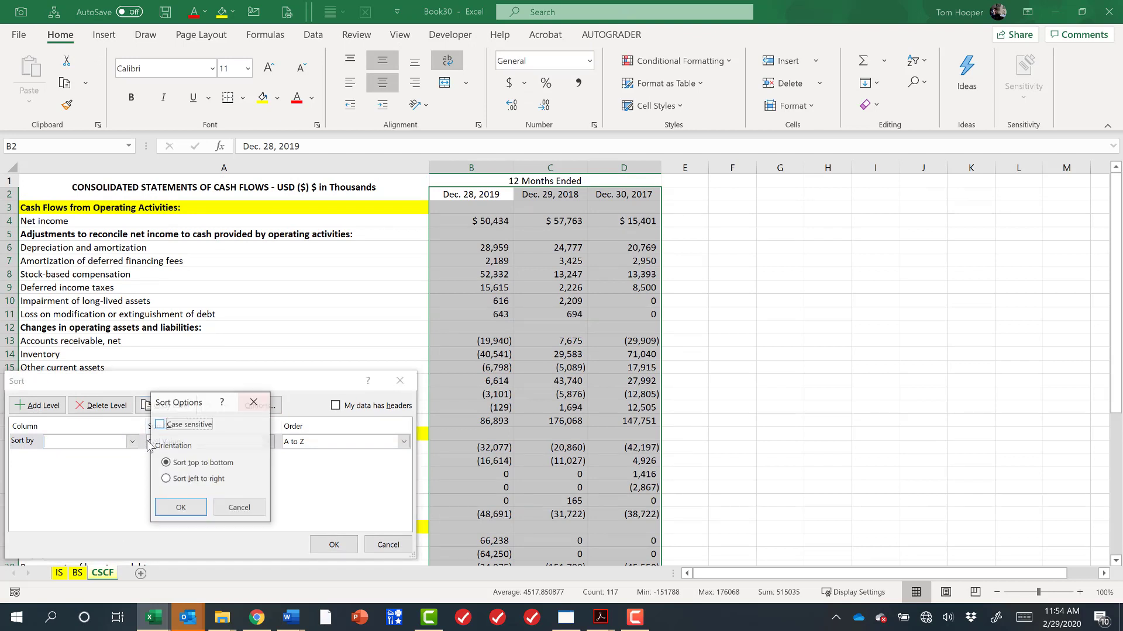
pyautogui.click(166, 479)
pyautogui.click(180, 507)
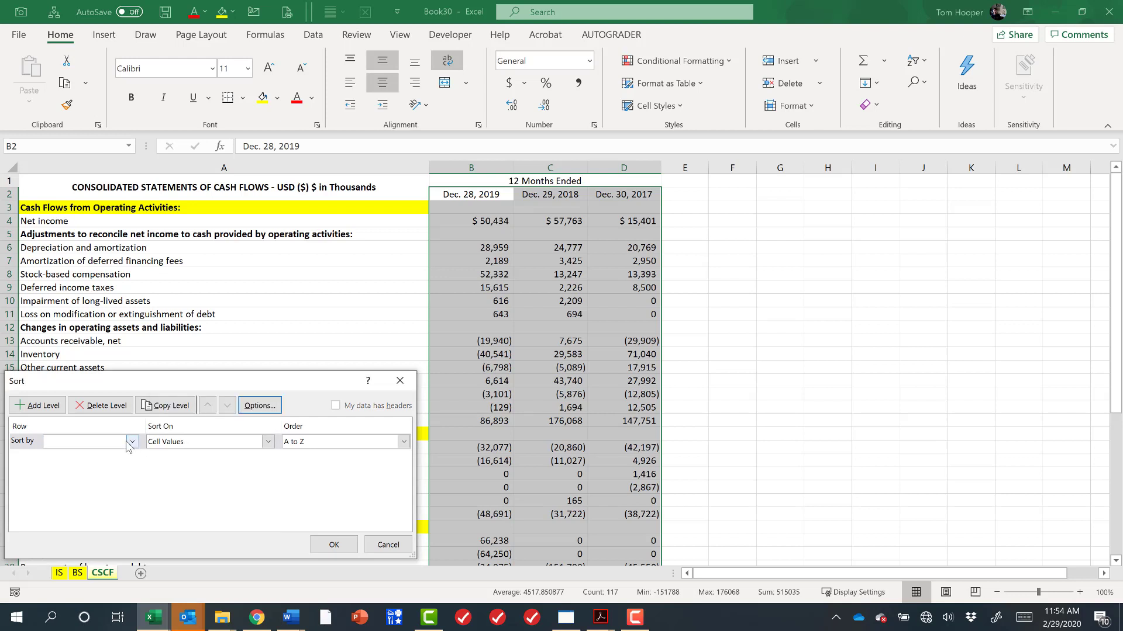
pyautogui.click(131, 442)
pyautogui.click(64, 465)
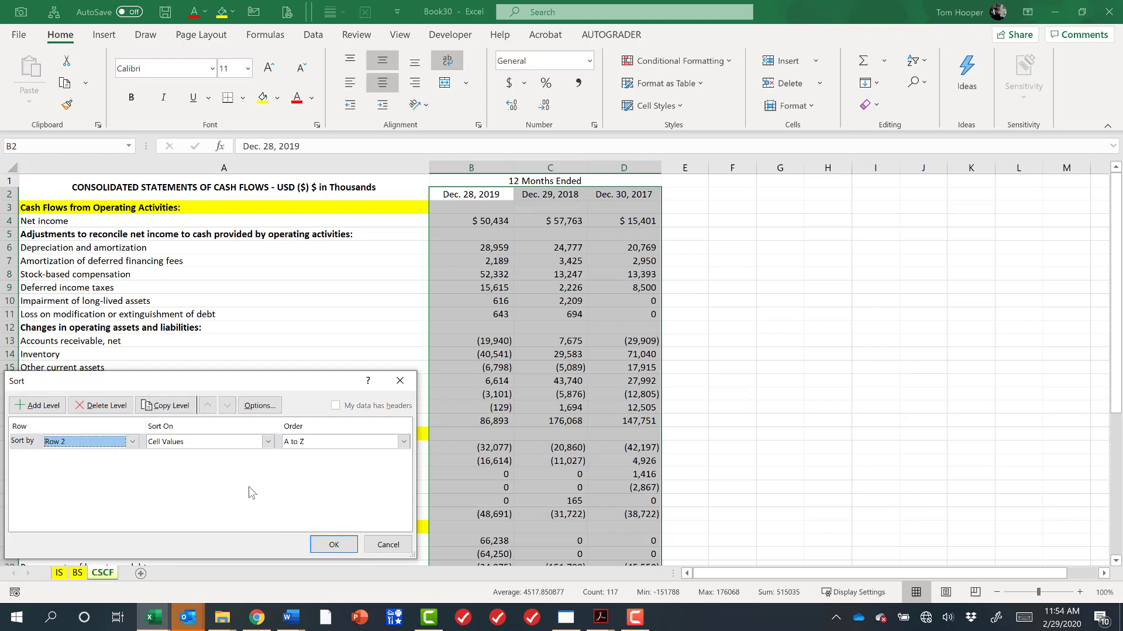
pyautogui.click(347, 446)
pyautogui.click(337, 467)
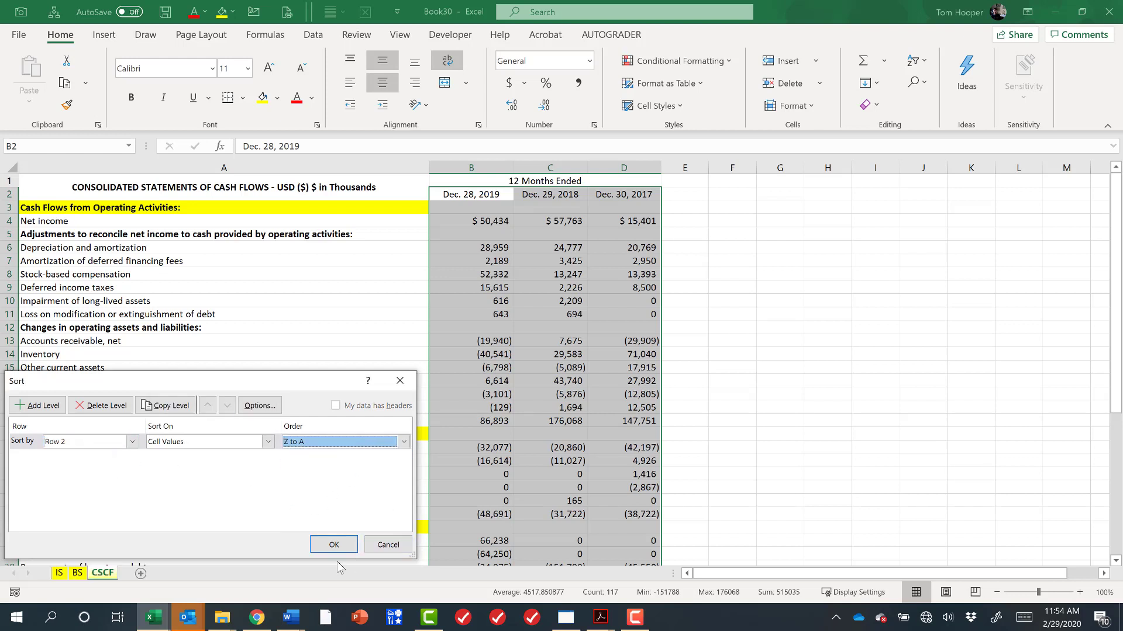
pyautogui.click(333, 545)
pyautogui.click(746, 297)
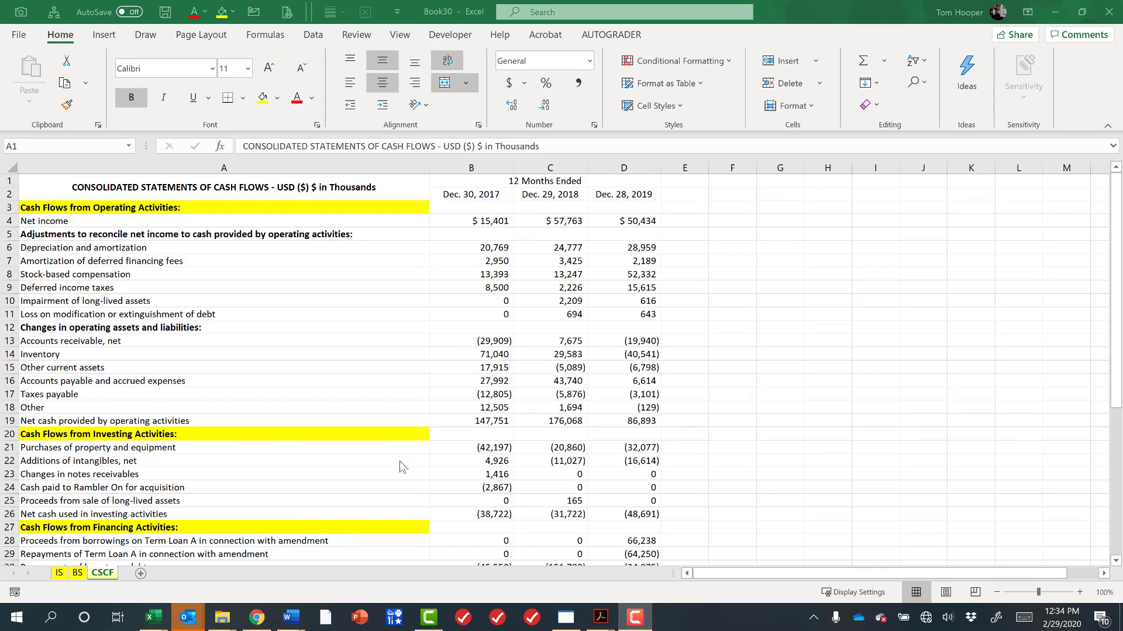
# Review the year column order on the balance sheet and income statement sheets.
pyautogui.click(83, 580)
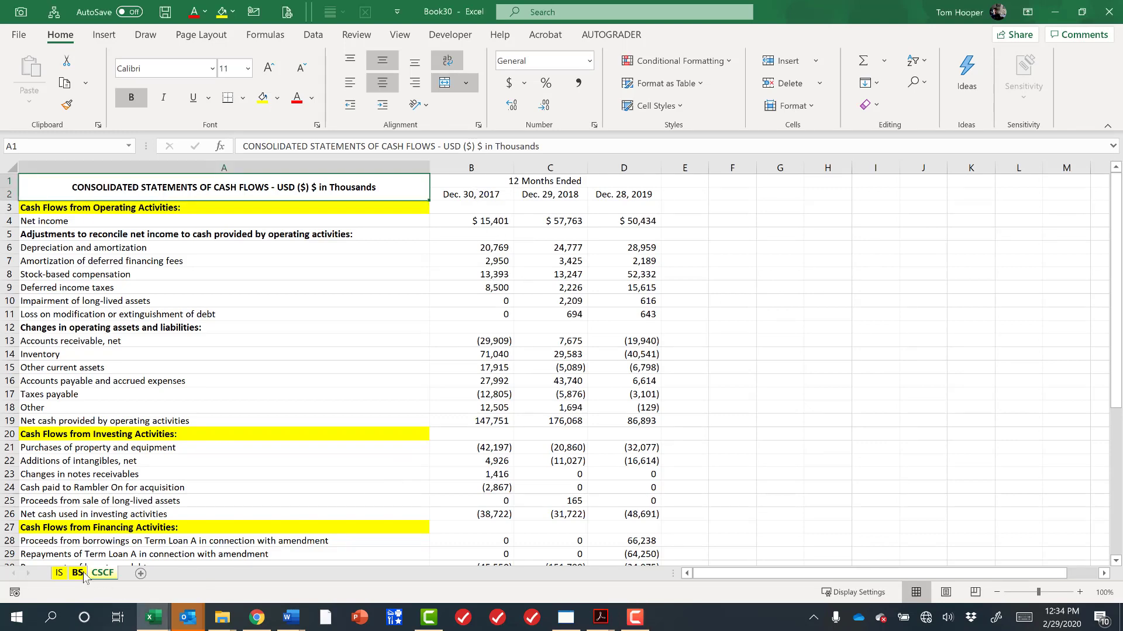
pyautogui.click(78, 573)
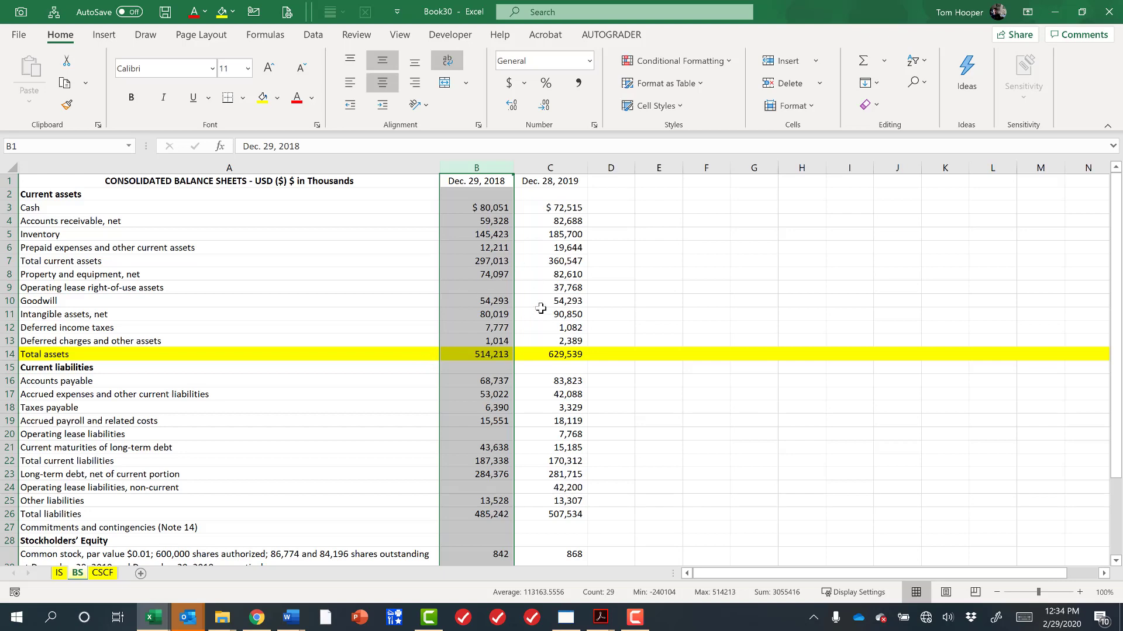
pyautogui.click(58, 574)
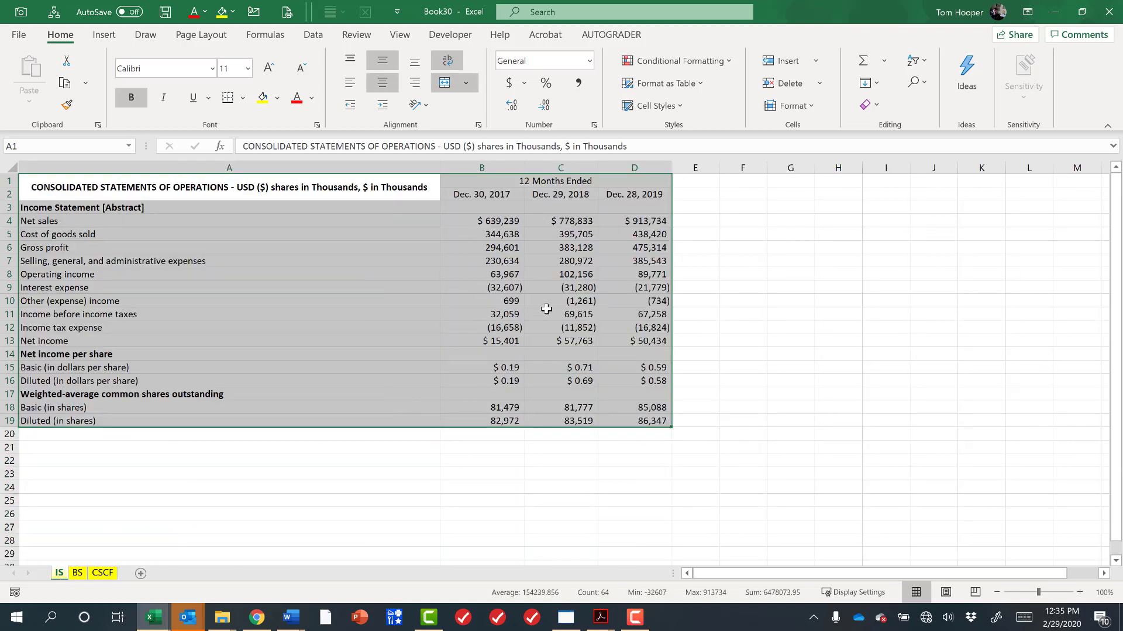
pyautogui.click(78, 574)
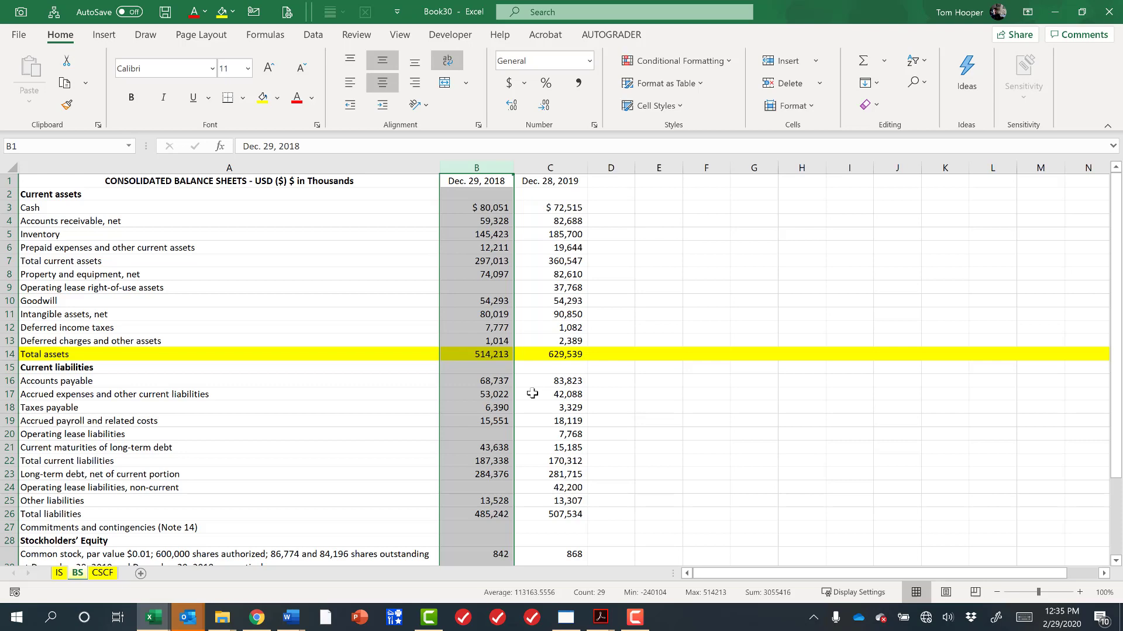
# Switch to the browser and navigate back to YETI Holdings' EDGAR list of 10-K filings.
pyautogui.click(256, 618)
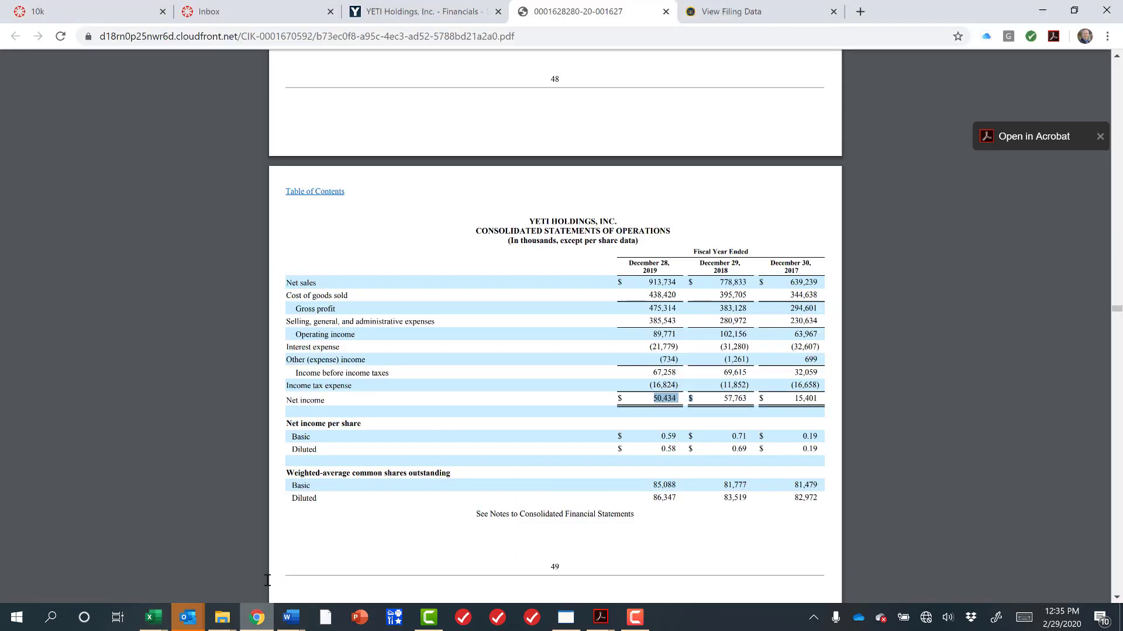
pyautogui.click(715, 12)
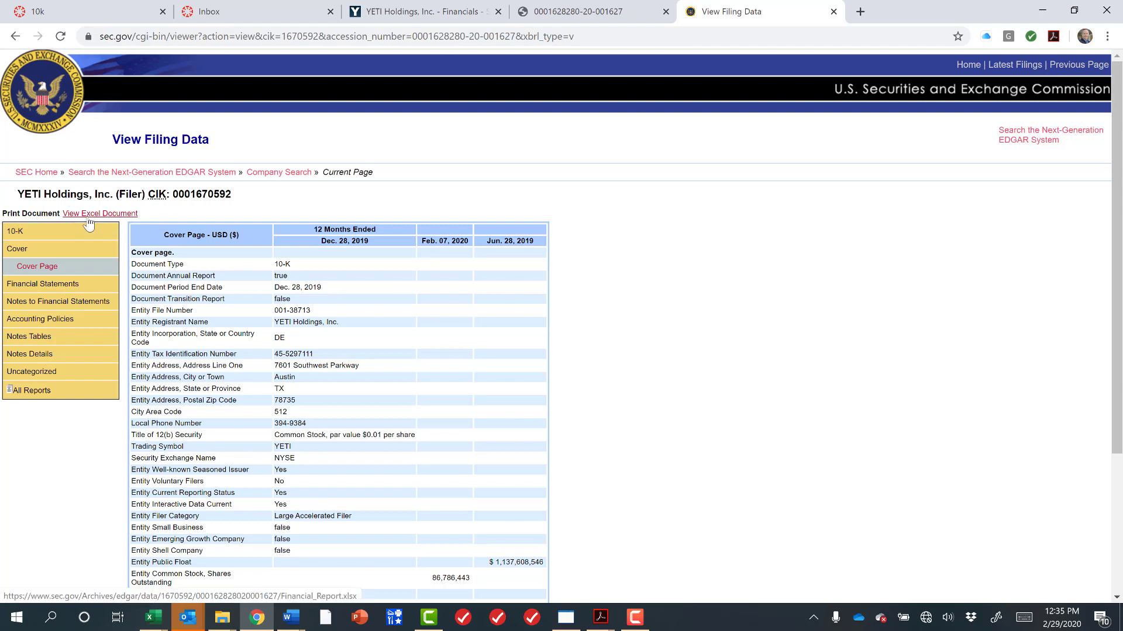
pyautogui.click(55, 238)
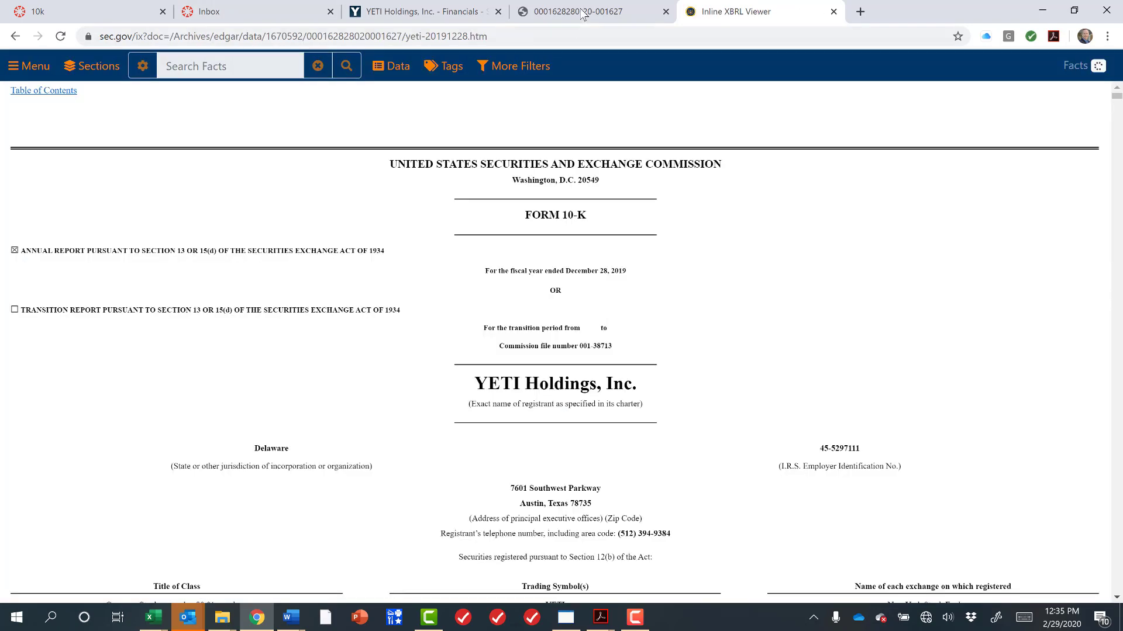
pyautogui.click(580, 11)
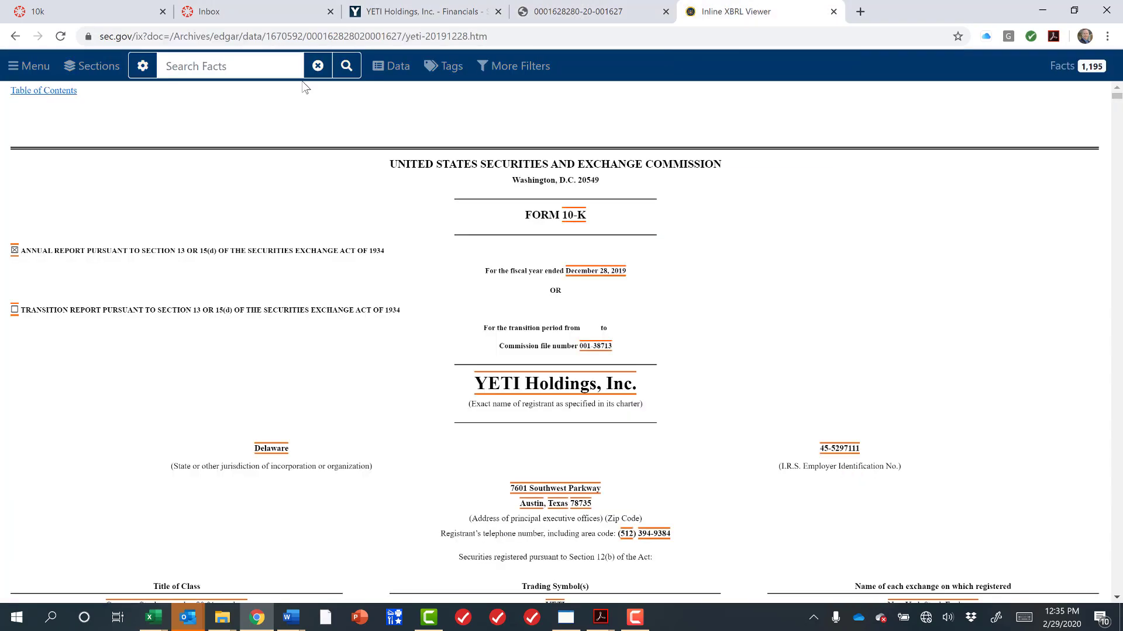
pyautogui.click(16, 36)
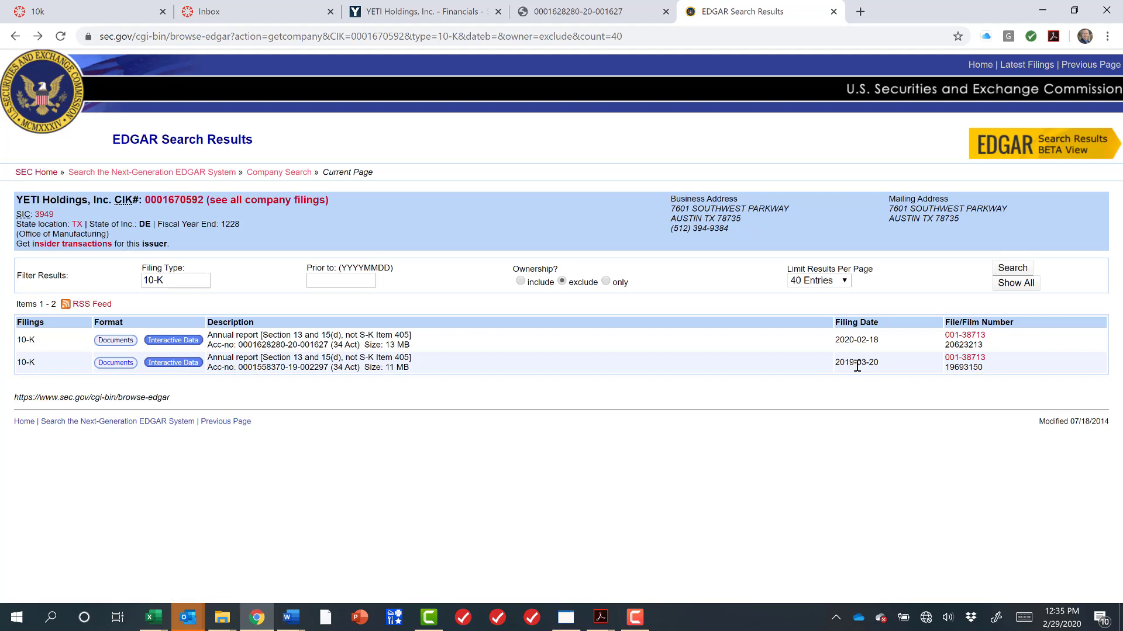
# Open the interactive data of the 10-K filed 2019-03-20 and download and open its financial report as an Excel workbook.
pyautogui.click(184, 367)
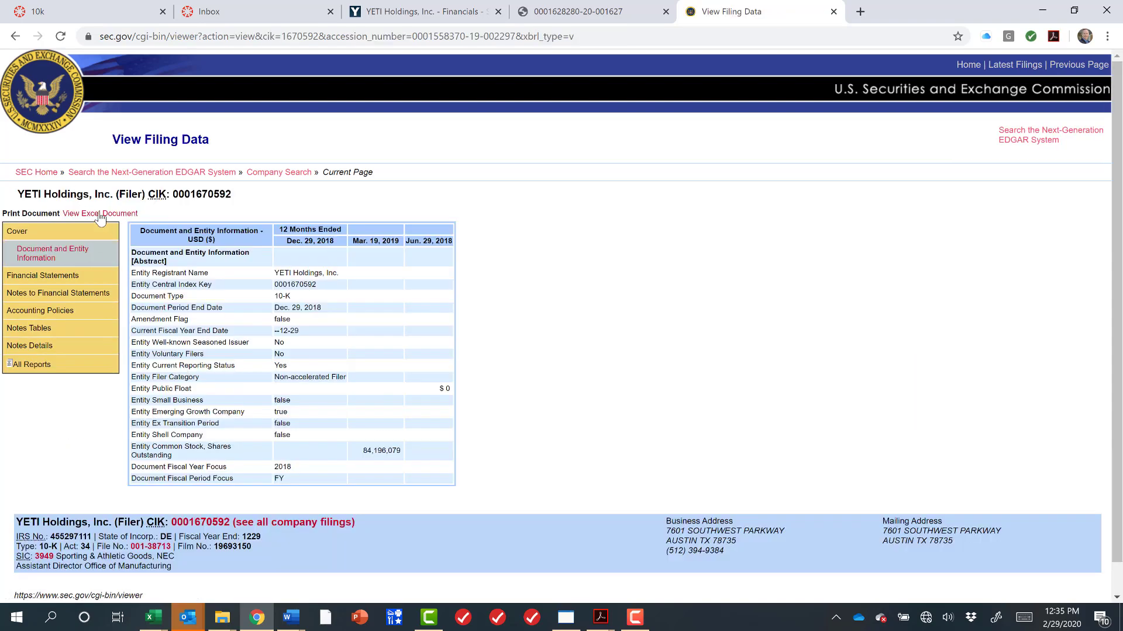
pyautogui.click(101, 214)
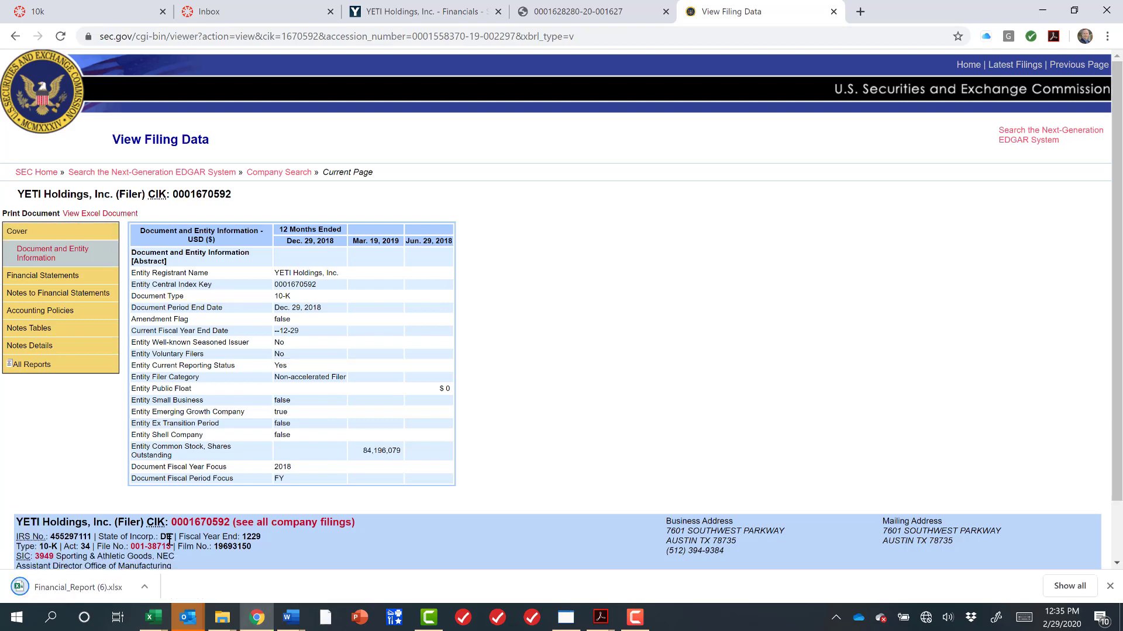
pyautogui.click(89, 585)
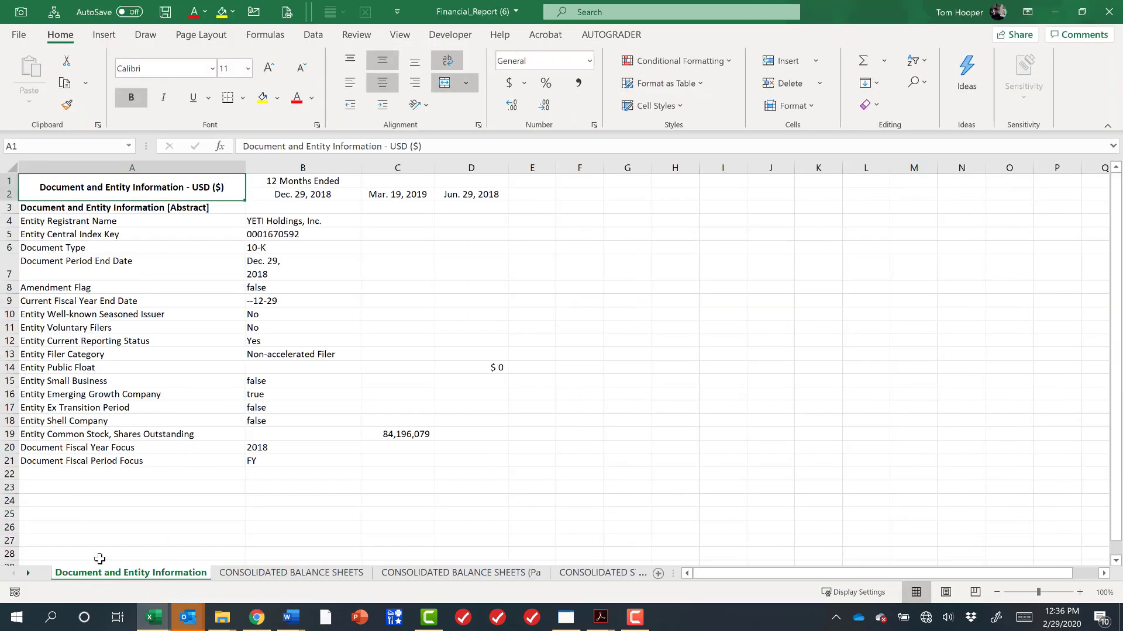
# Select the consolidated balance sheets, statements of operations and statements of cash flows sheets together as a group.
pyautogui.rightClick(334, 572)
pyautogui.click(597, 575)
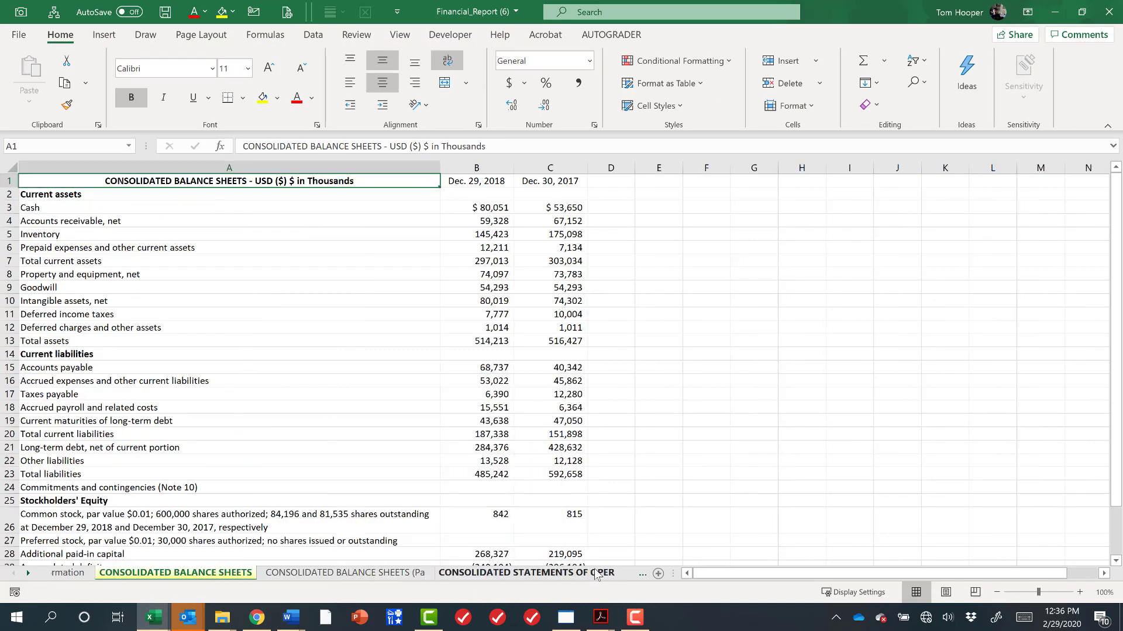
pyautogui.rightClick(597, 575)
pyautogui.moveTo(608, 499)
pyautogui.click(682, 550)
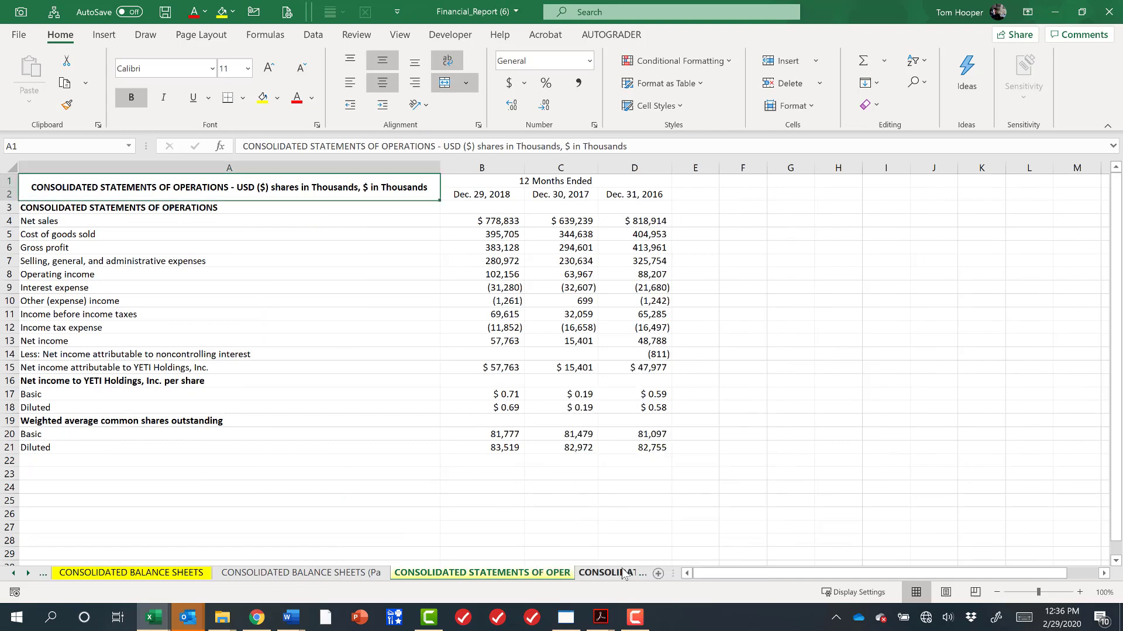
pyautogui.click(624, 573)
pyautogui.click(623, 572)
pyautogui.rightClick(622, 570)
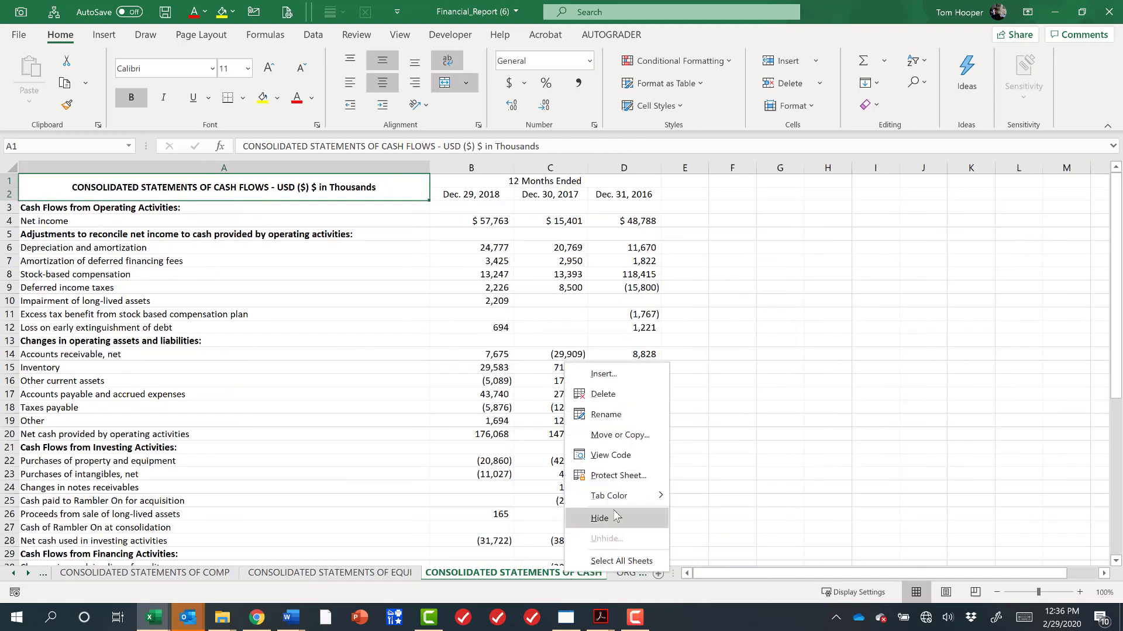
pyautogui.moveTo(624, 497)
pyautogui.click(709, 545)
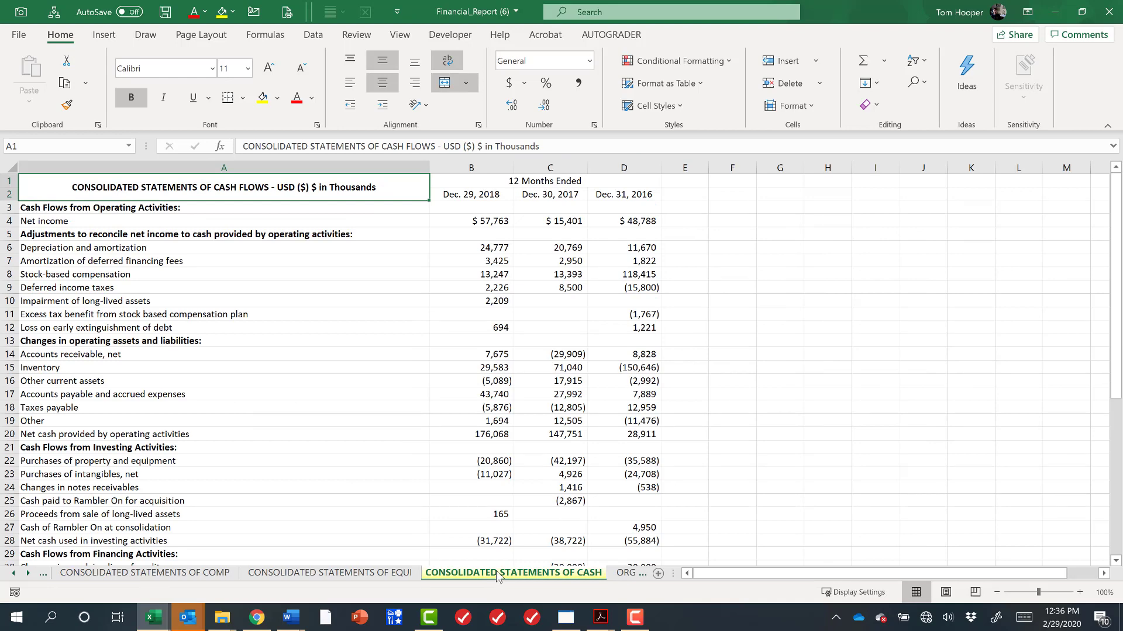
pyautogui.click(14, 574)
pyautogui.keyDown('ctrl'); pyautogui.click(475, 576); pyautogui.keyUp('ctrl')
pyautogui.keyDown('ctrl'); pyautogui.click(133, 573); pyautogui.keyUp('ctrl')
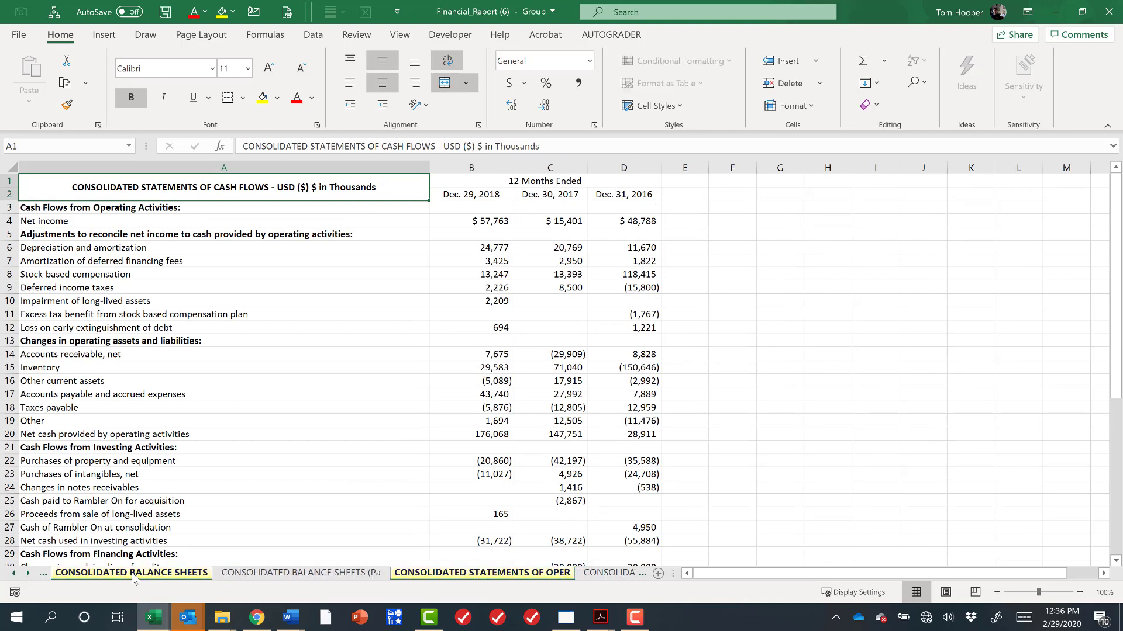
# Move the grouped statement sheets into the Book30 workbook.
pyautogui.rightClick(133, 573)
pyautogui.click(188, 415)
pyautogui.click(215, 353)
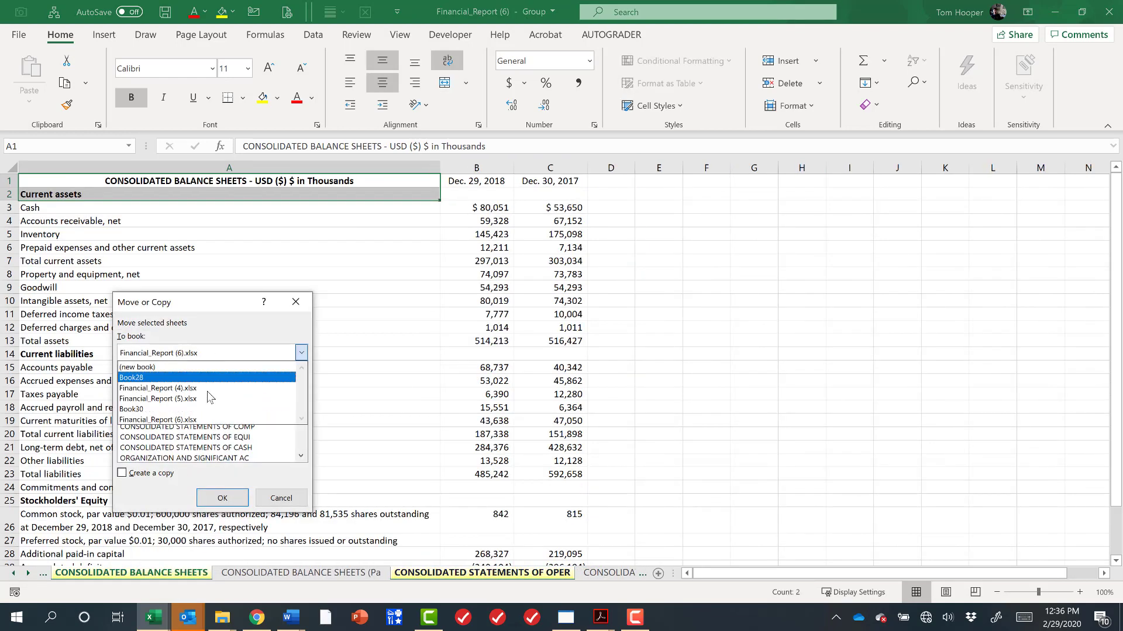
pyautogui.click(212, 409)
pyautogui.click(222, 498)
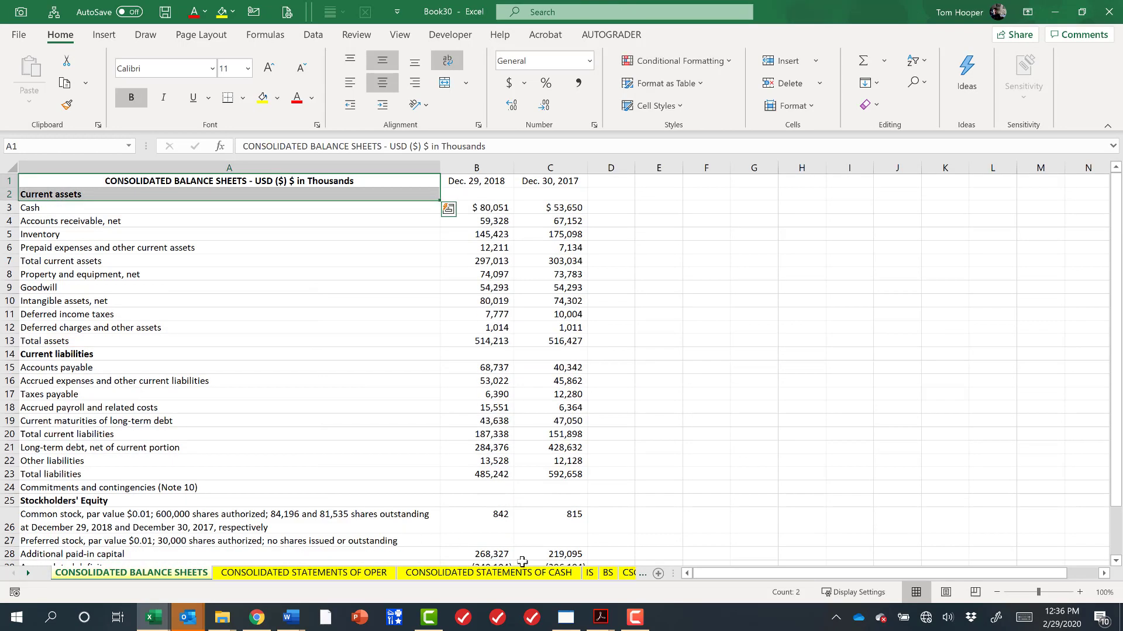
# Color the tabs of the moved statement sheets green.
pyautogui.rightClick(524, 572)
pyautogui.click(548, 476)
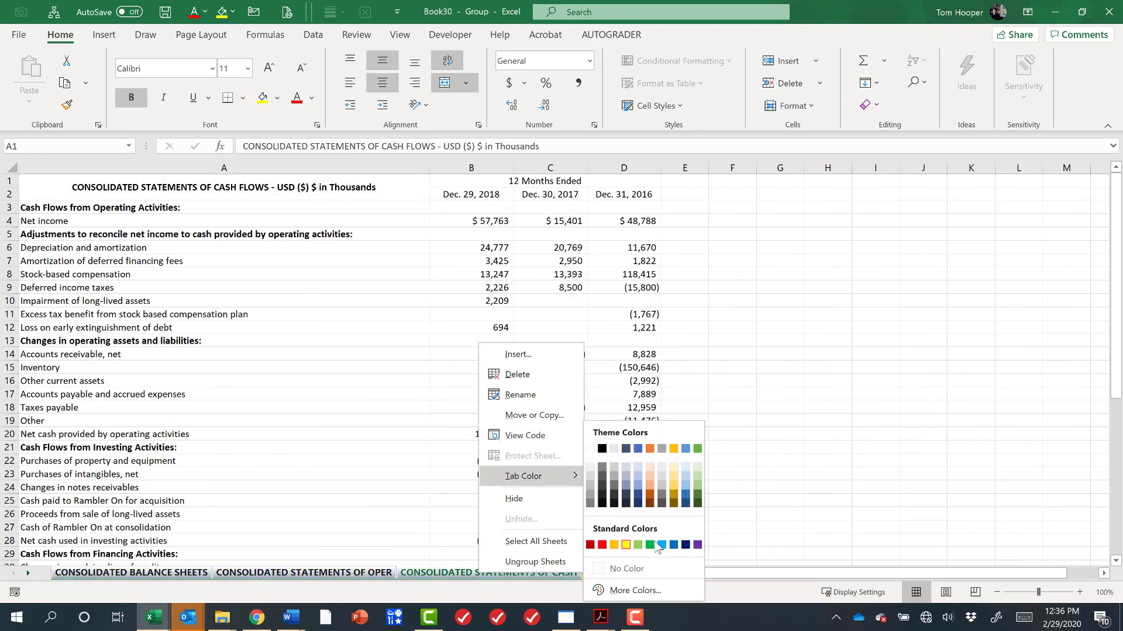
pyautogui.click(641, 546)
pyautogui.click(506, 518)
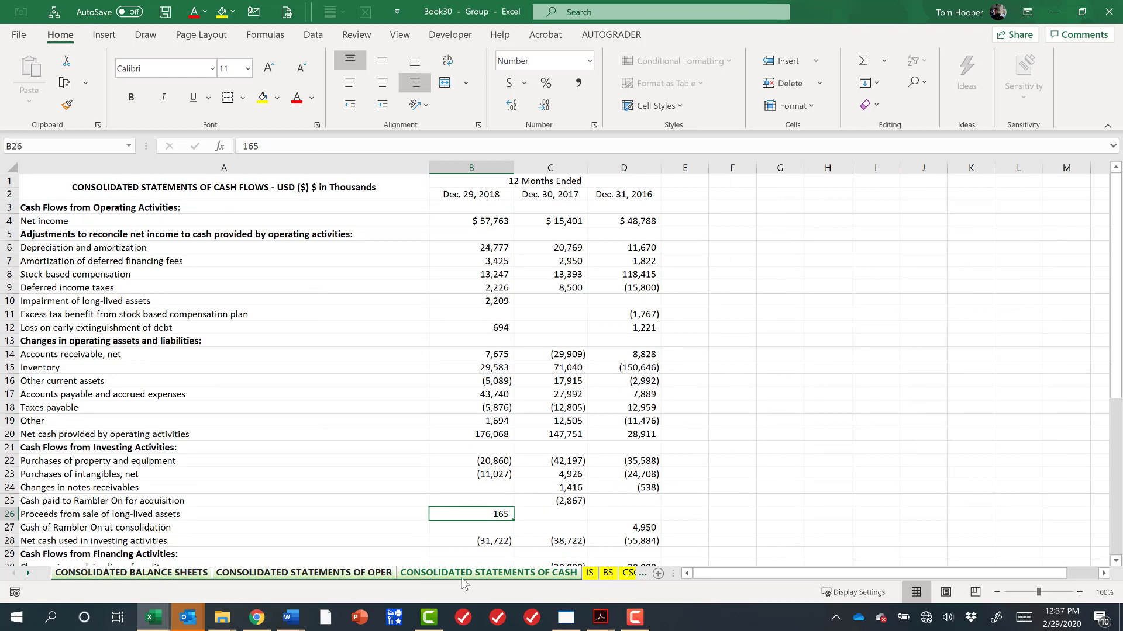
# Review the IS, BS and CSCF sheets and return to the statements of operations sheet.
pyautogui.click(592, 572)
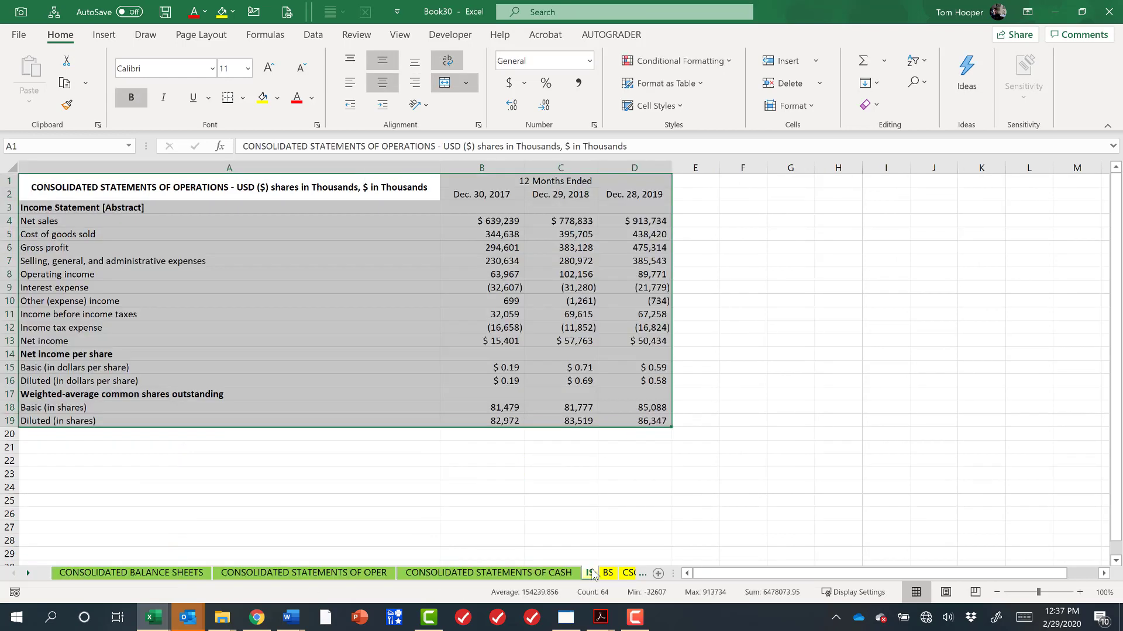
pyautogui.click(607, 573)
pyautogui.click(628, 573)
pyautogui.click(176, 573)
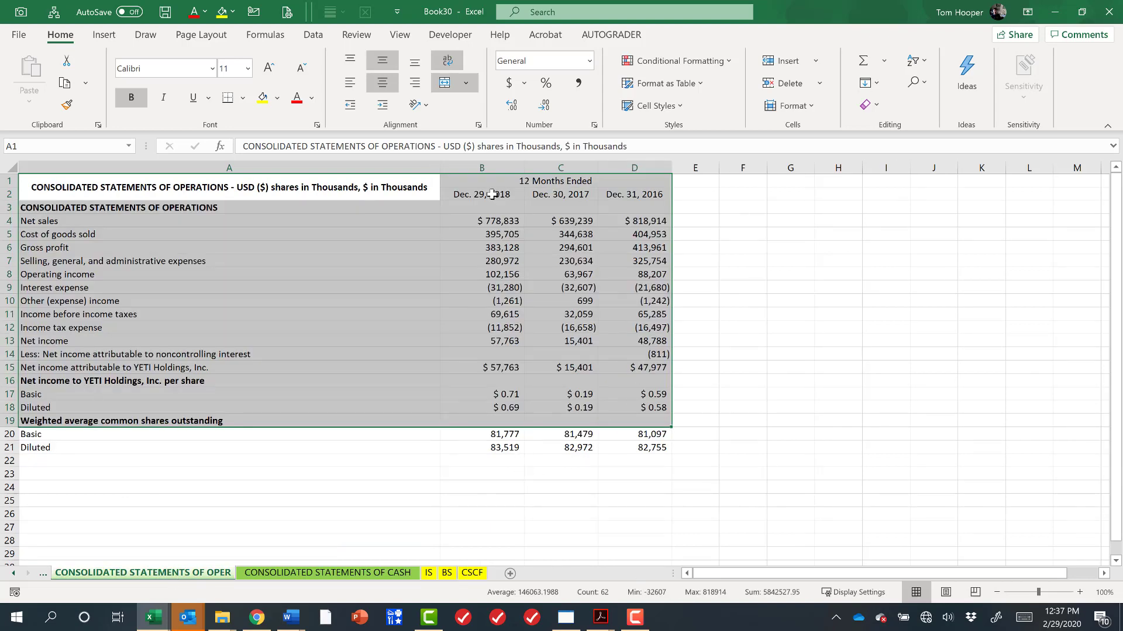
pyautogui.moveTo(491, 195); pyautogui.dragTo(637, 449)
pyautogui.hotkey('alt', 'd')
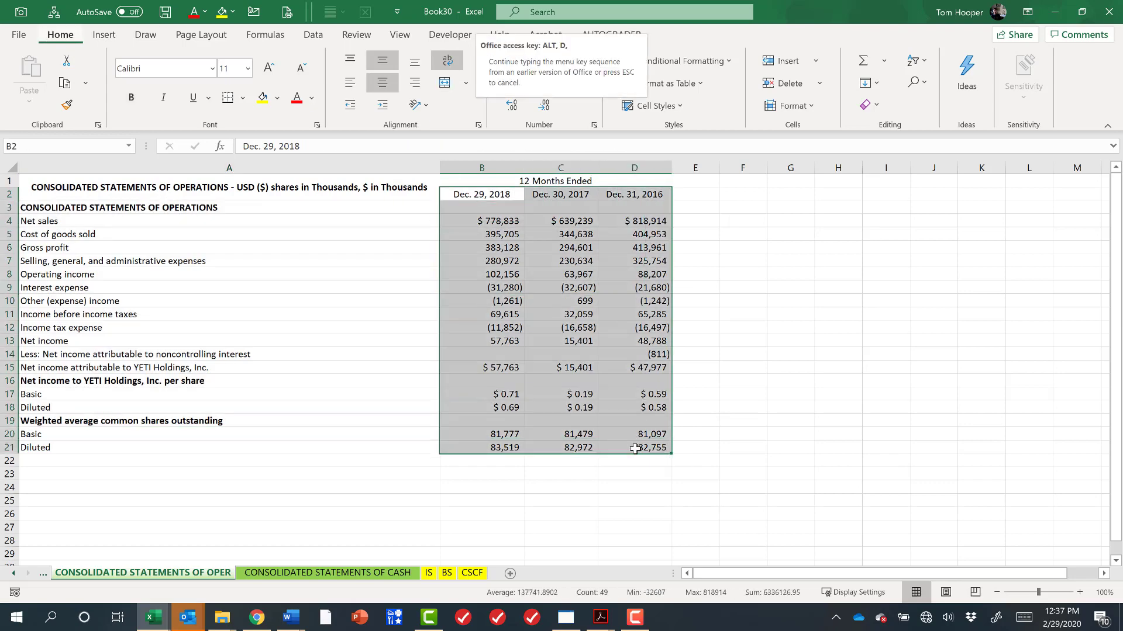
pyautogui.press('d')
pyautogui.press('w')
pyautogui.click(396, 301)
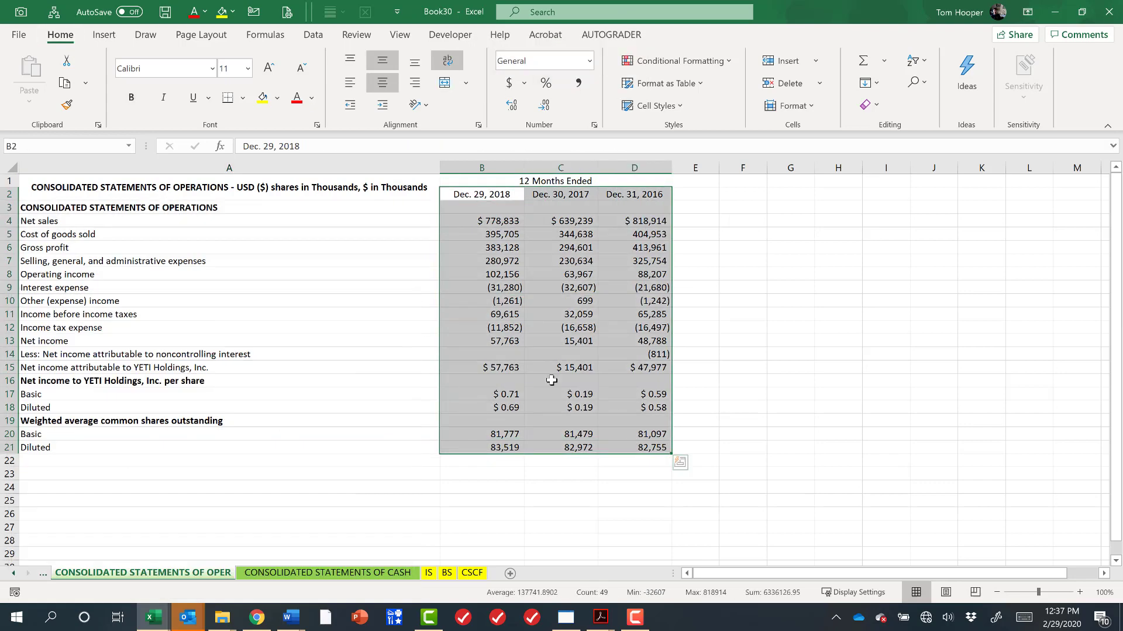
# On the statements of operations sheet, sort the year columns left to right by Row 2, A to Z.
pyautogui.click(737, 219)
pyautogui.moveTo(503, 220); pyautogui.dragTo(660, 368)
pyautogui.moveTo(497, 195); pyautogui.dragTo(629, 447)
pyautogui.hotkey('alt', 'd')
pyautogui.press('s')
pyautogui.click(260, 394)
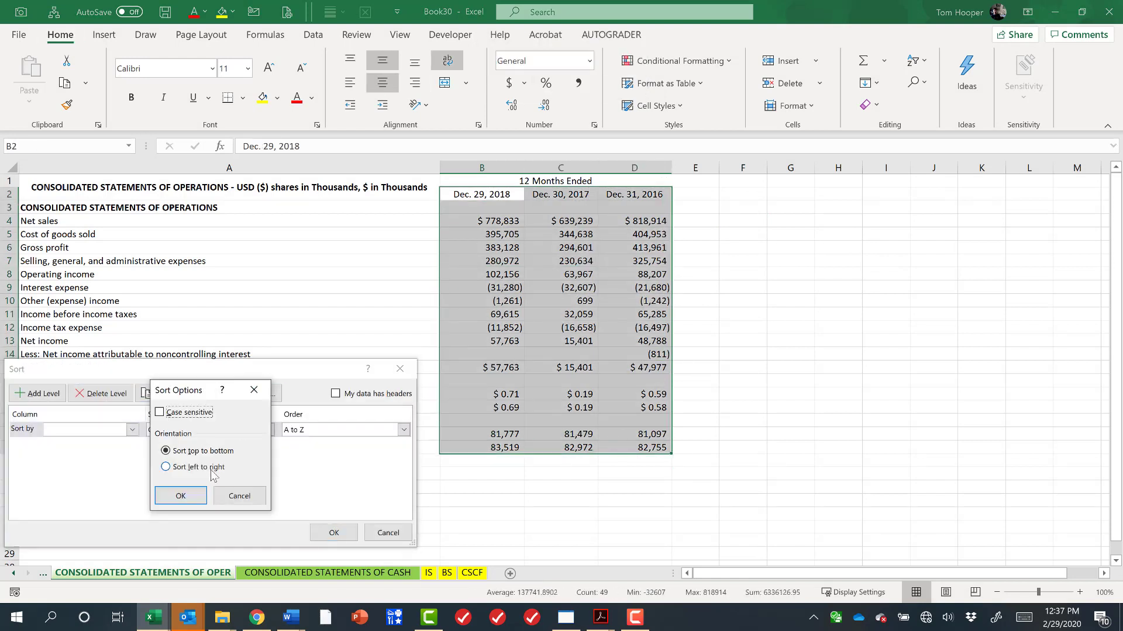
pyautogui.click(178, 462)
pyautogui.click(181, 496)
pyautogui.click(119, 430)
pyautogui.click(111, 443)
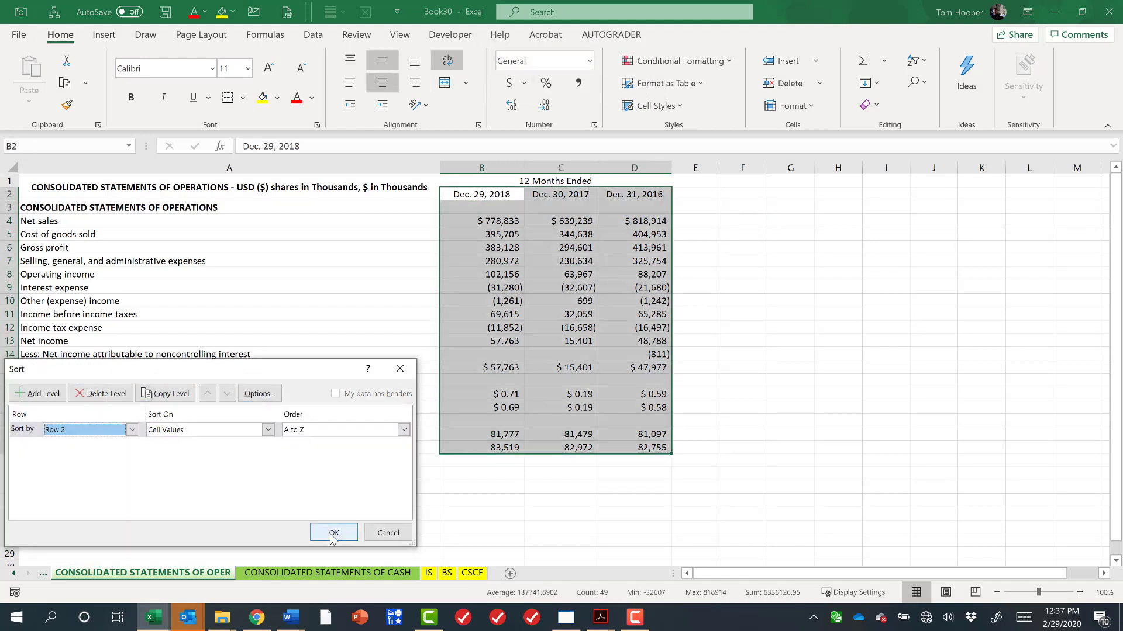
pyautogui.click(333, 533)
# Sort the statements of operations year columns left to right by Row 2 again, Z to A.
pyautogui.hotkey('alt', 'd')
pyautogui.press('s')
pyautogui.click(403, 430)
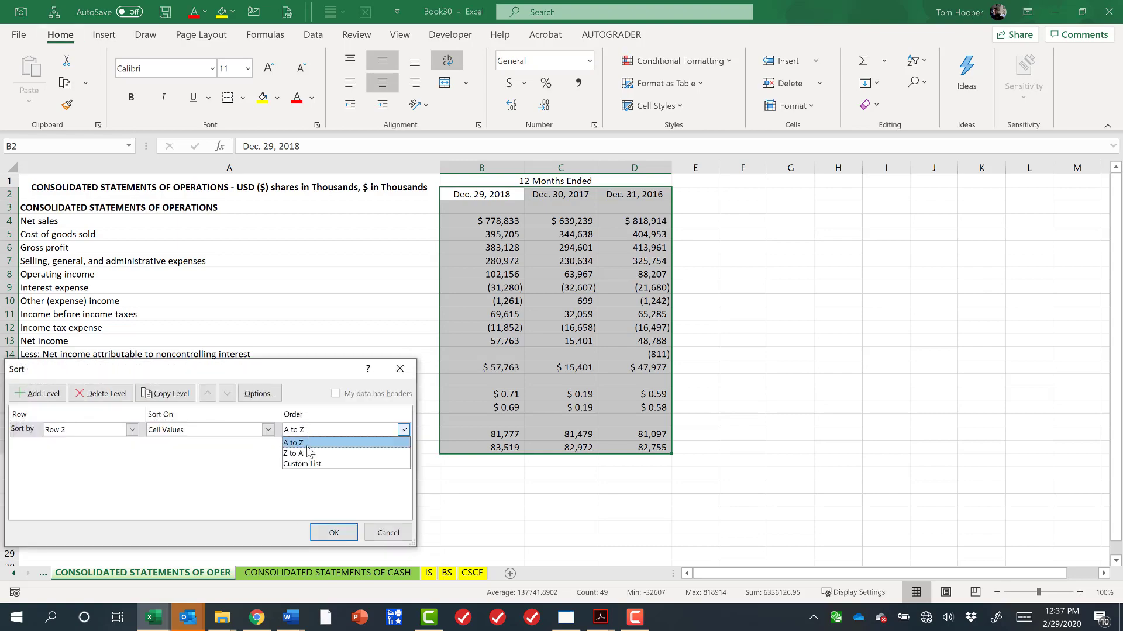
pyautogui.click(316, 446)
pyautogui.click(333, 531)
# On the statements of cash flows sheet, sort the year columns left to right by Row 2, Z to A.
pyautogui.click(358, 576)
pyautogui.moveTo(471, 194); pyautogui.dragTo(654, 528)
pyautogui.hotkey('alt', 'd')
pyautogui.press('s')
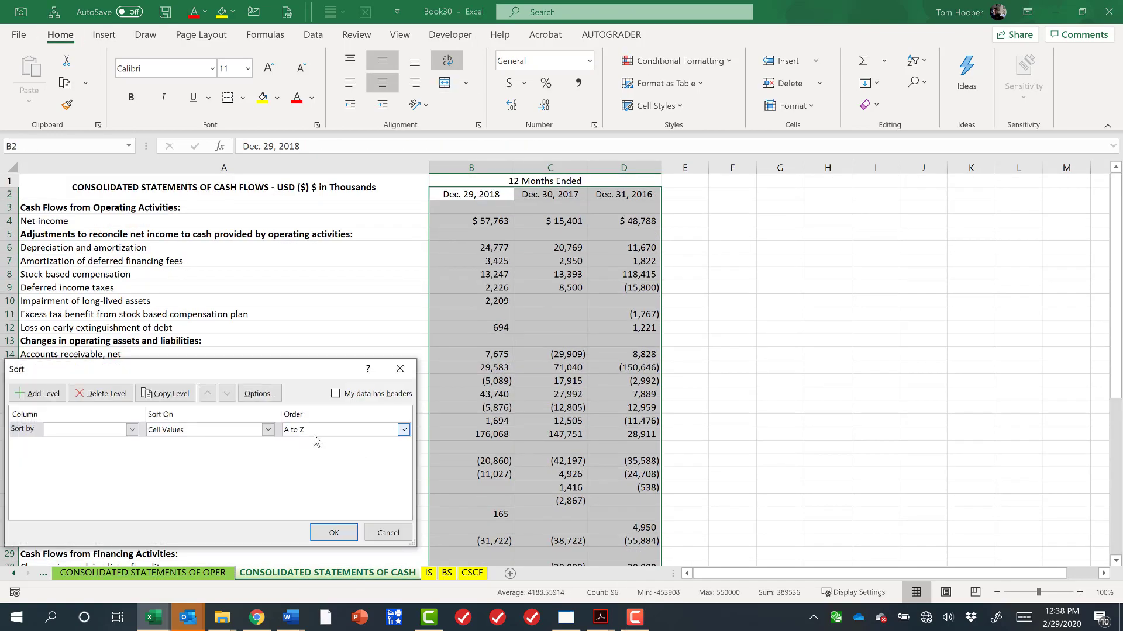
pyautogui.hotkey('alt', 'o')
pyautogui.press('Return')
pyautogui.click(107, 430)
pyautogui.click(59, 453)
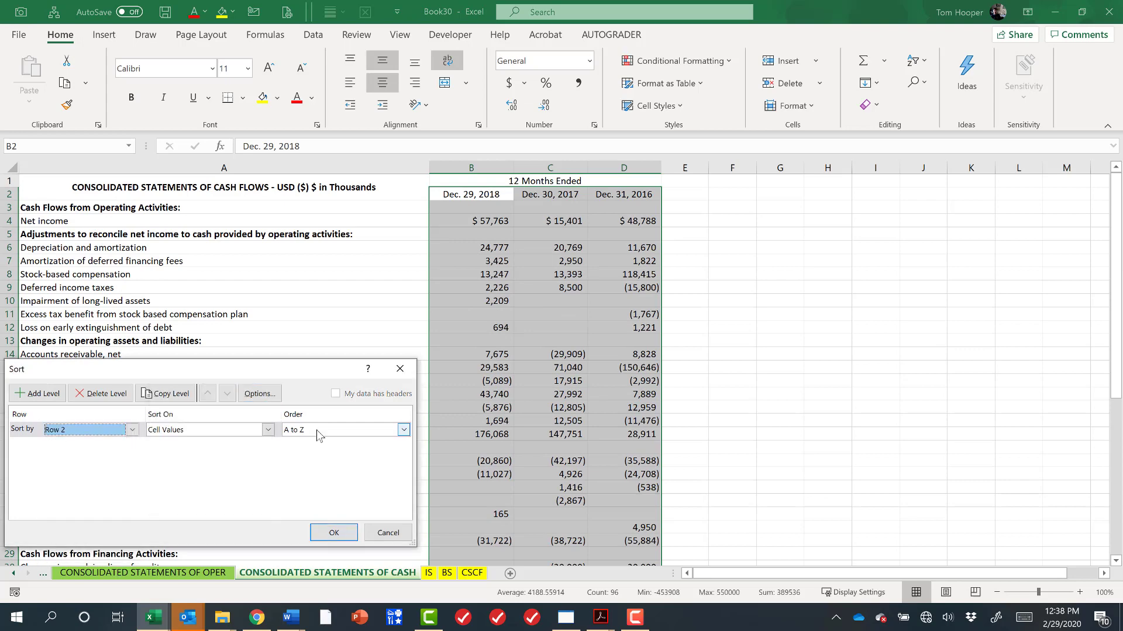
pyautogui.click(404, 430)
pyautogui.click(292, 454)
pyautogui.click(333, 533)
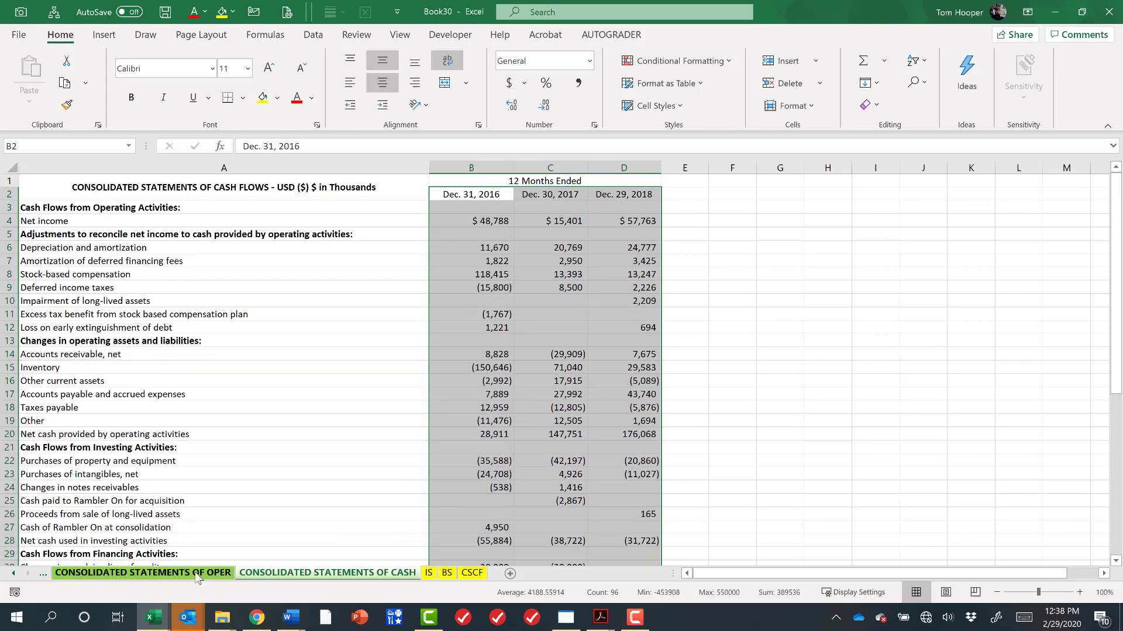
# On the balance sheets sheet, move the Dec. 30, 2017 column ahead of Dec. 29, 2018, and move the operations sheet tab first.
pyautogui.click(143, 573)
pyautogui.click(42, 576)
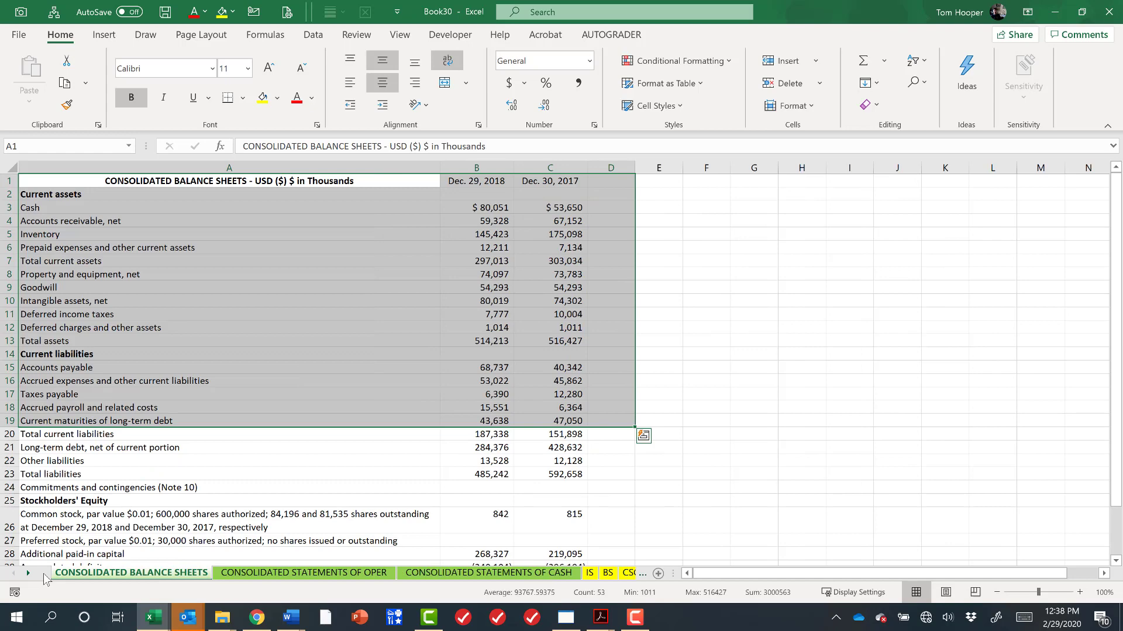
pyautogui.click(566, 166)
pyautogui.hotkey('ctrl', 'x')
pyautogui.click(490, 167)
pyautogui.hotkey('ctrl', '+')
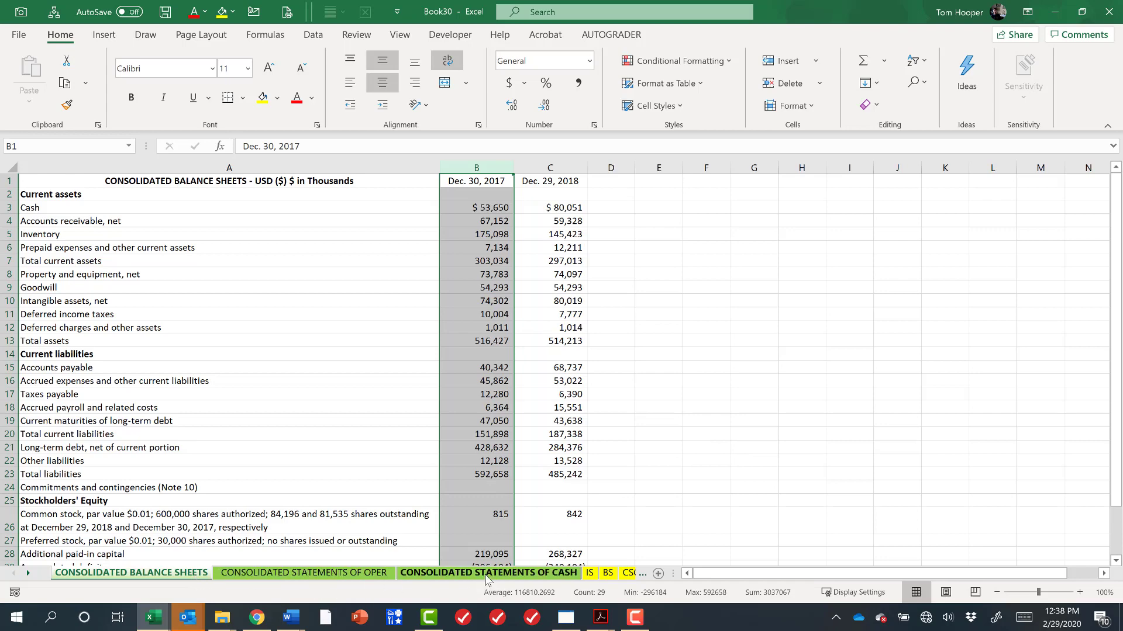
pyautogui.moveTo(340, 574); pyautogui.dragTo(88, 574)
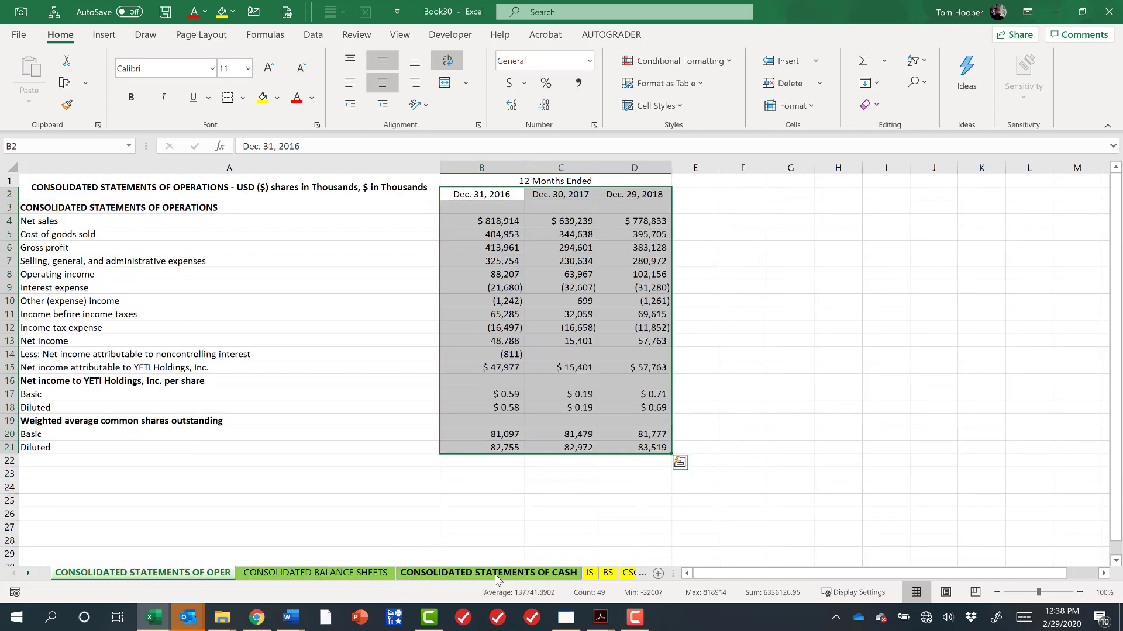
# Copy the IS sheet's income statement into E1 of the statements of operations sheet, keeping its column widths.
pyautogui.click(589, 573)
pyautogui.moveTo(348, 193); pyautogui.dragTo(638, 422)
pyautogui.hotkey('ctrl', 'c')
pyautogui.click(184, 573)
pyautogui.click(695, 181)
pyautogui.hotkey('ctrl', 'v')
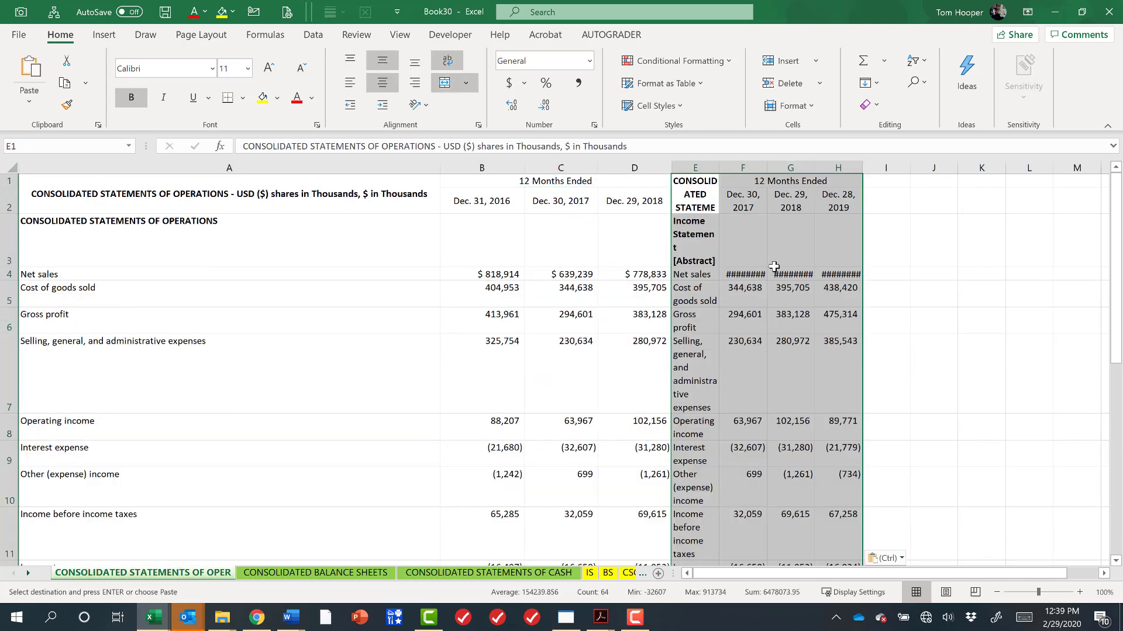
pyautogui.hotkey('ctrl', 'alt', 'v')
pyautogui.press('w')
pyautogui.press('Return')
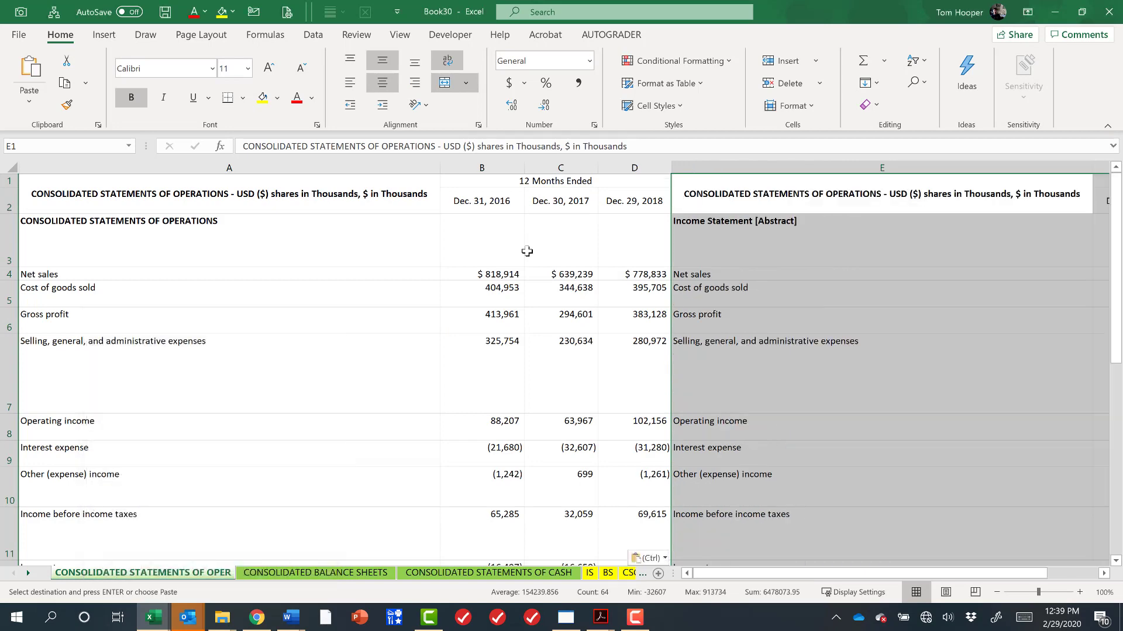
# Autofit the row heights of the whole sheet, then undo the last edit.
pyautogui.click(10, 167)
pyautogui.doubleClick(11, 187)
pyautogui.hotkey('ctrl', 'Home')
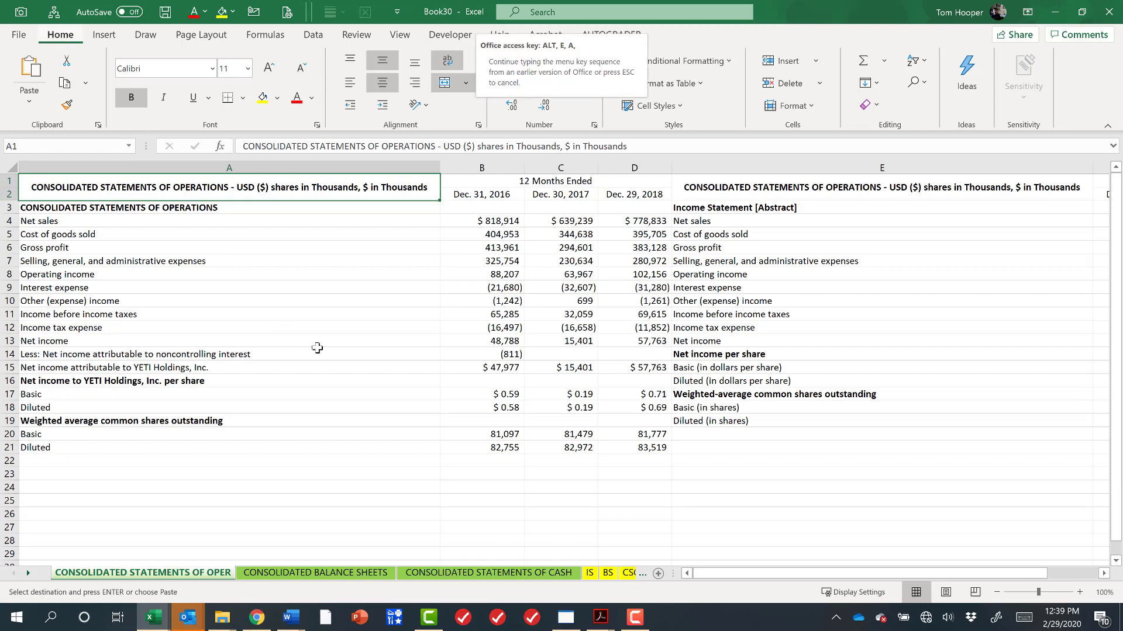
pyautogui.hotkey('ctrl', 'z')
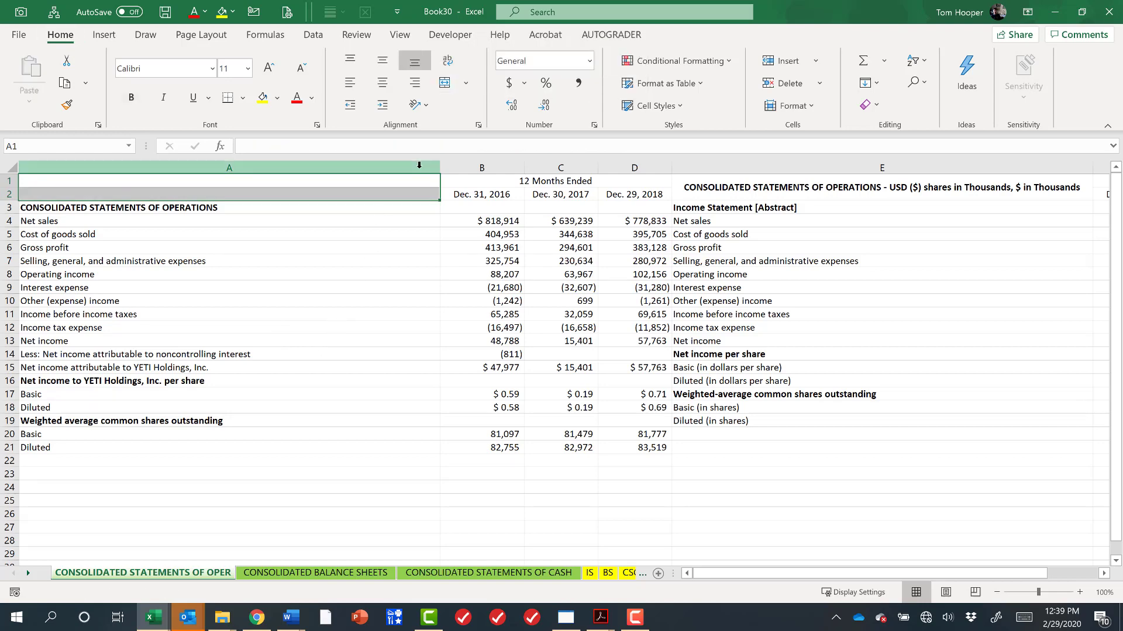
# Clear the pasted title in E1 and autofit columns A and E to their contents.
pyautogui.doubleClick(440, 168)
pyautogui.click(592, 192)
pyautogui.press('Delete')
pyautogui.doubleClick(908, 167)
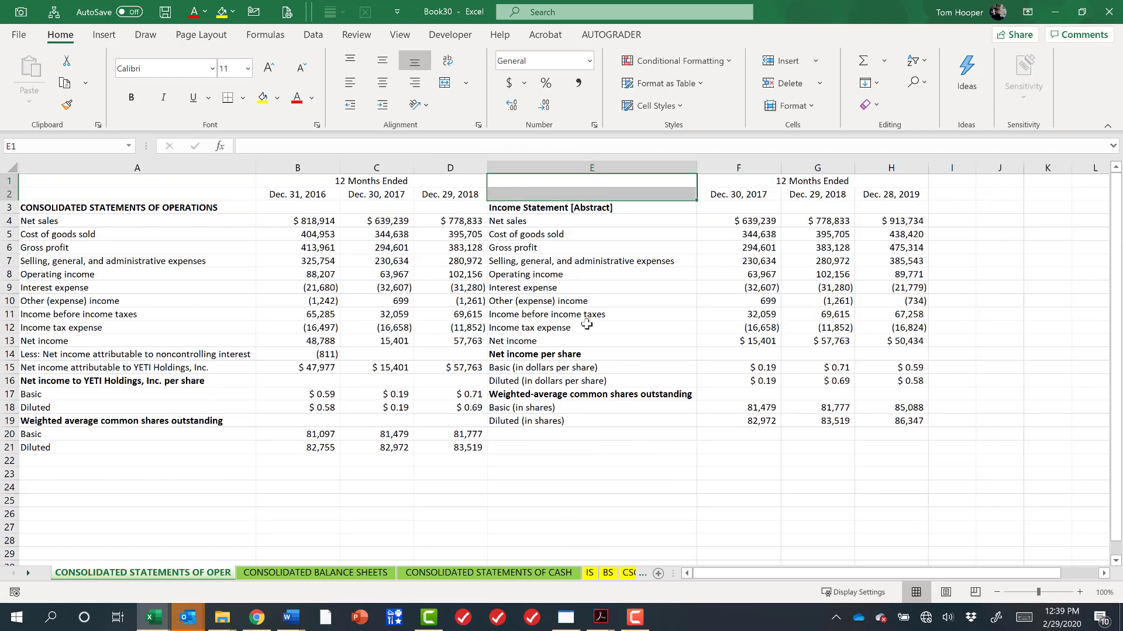
# Step through the pasted income statement line labels and compare them with the older statement's labels.
pyautogui.click(543, 221)
pyautogui.press('Down')
pyautogui.press('Down')
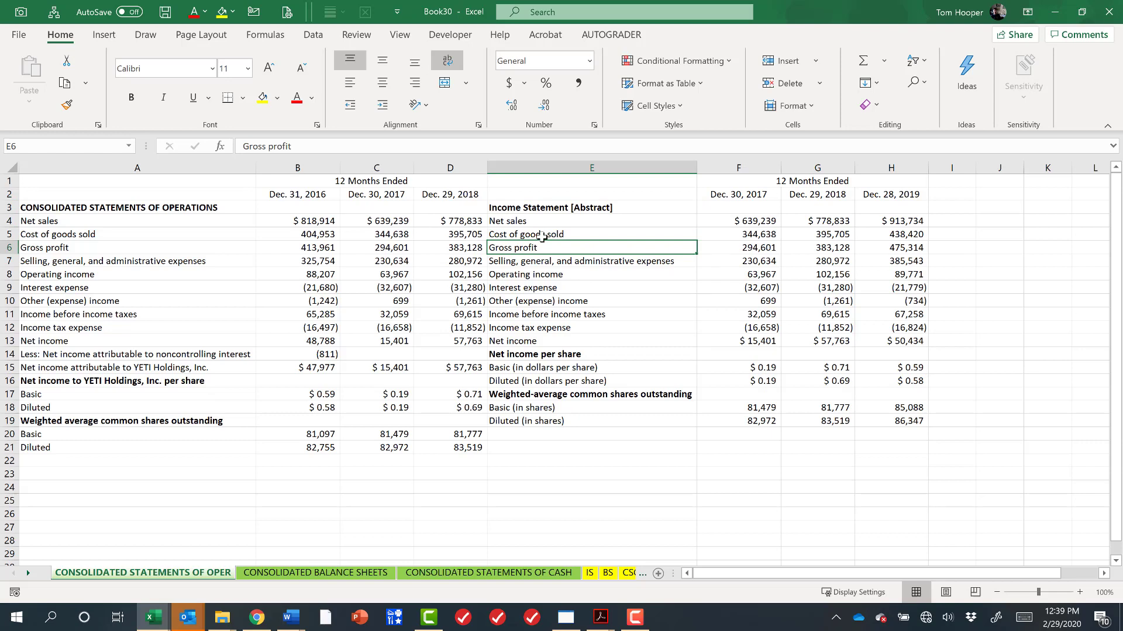
pyautogui.press('Down')
pyautogui.press('Down')
pyautogui.press('Down')
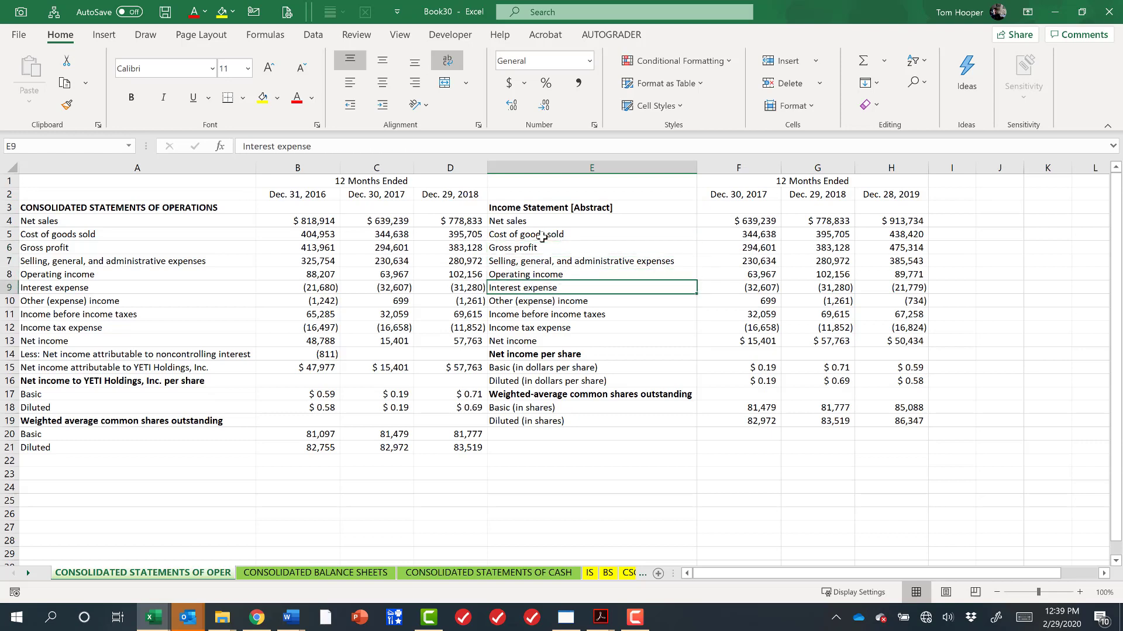
pyautogui.press('Down')
pyautogui.press('Down')
pyautogui.press('Down')
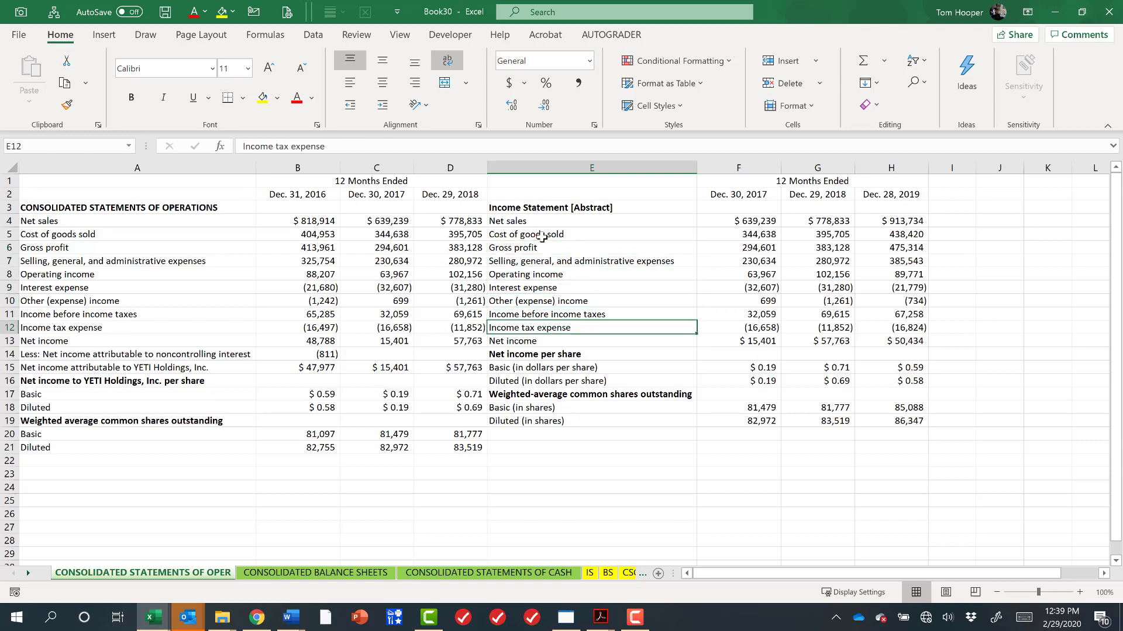
pyautogui.press('Down')
pyautogui.press('Down')
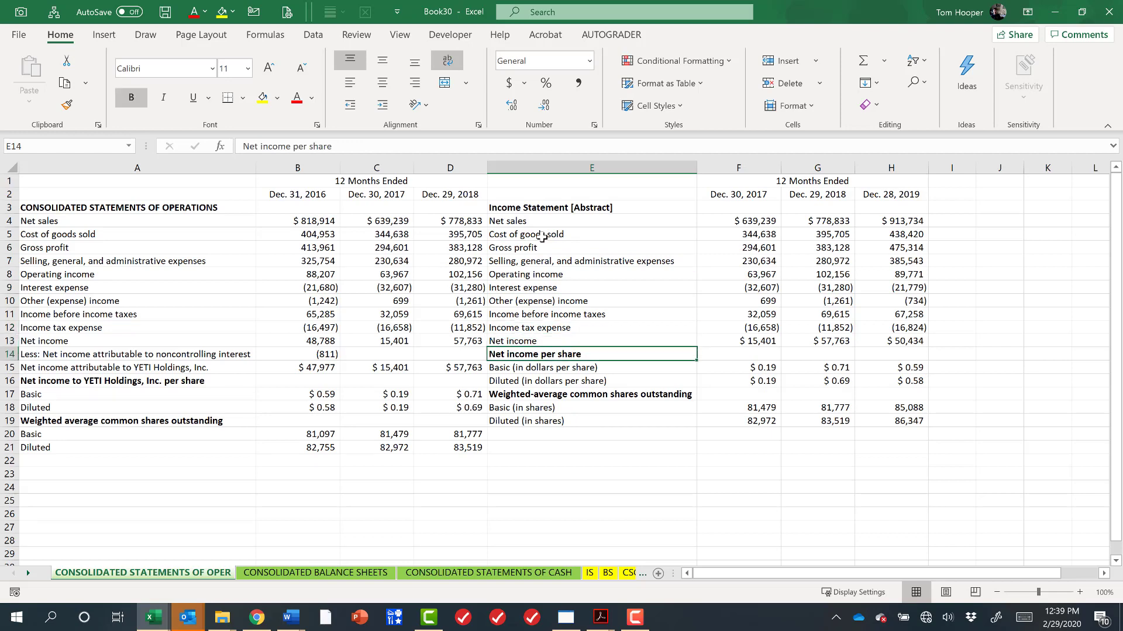
pyautogui.press('Left')
pyautogui.press('Left')
pyautogui.press('Left')
pyautogui.press('Left')
pyautogui.press('Right')
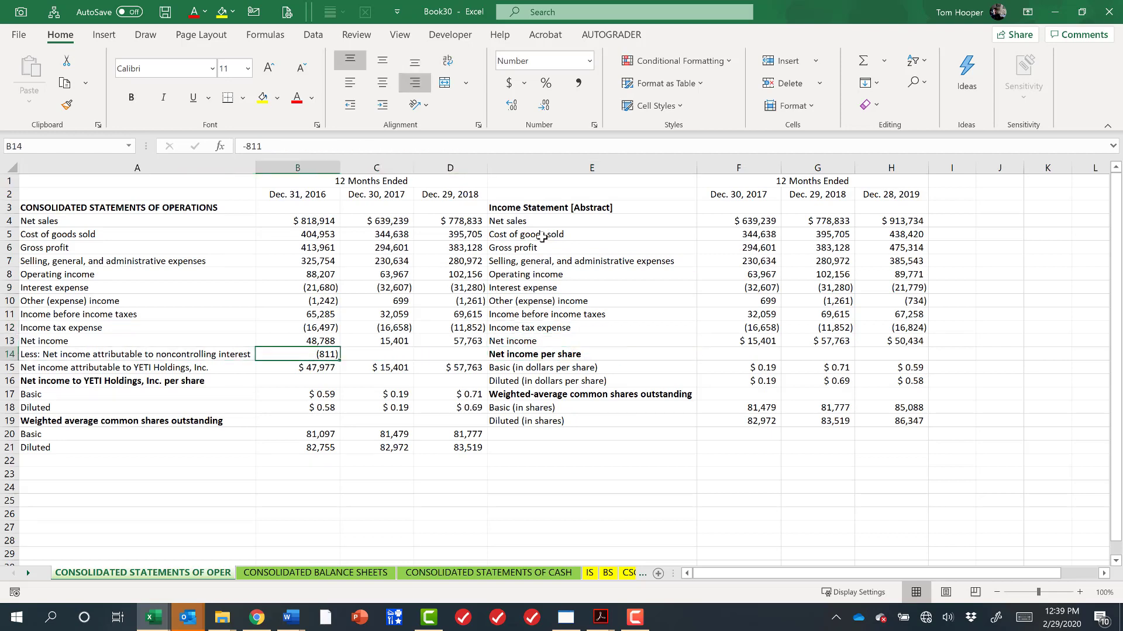
# Try inserting blank cells at E14:H14 to push the pasted per-share rows down, then undo the insertion.
pyautogui.press('Left')
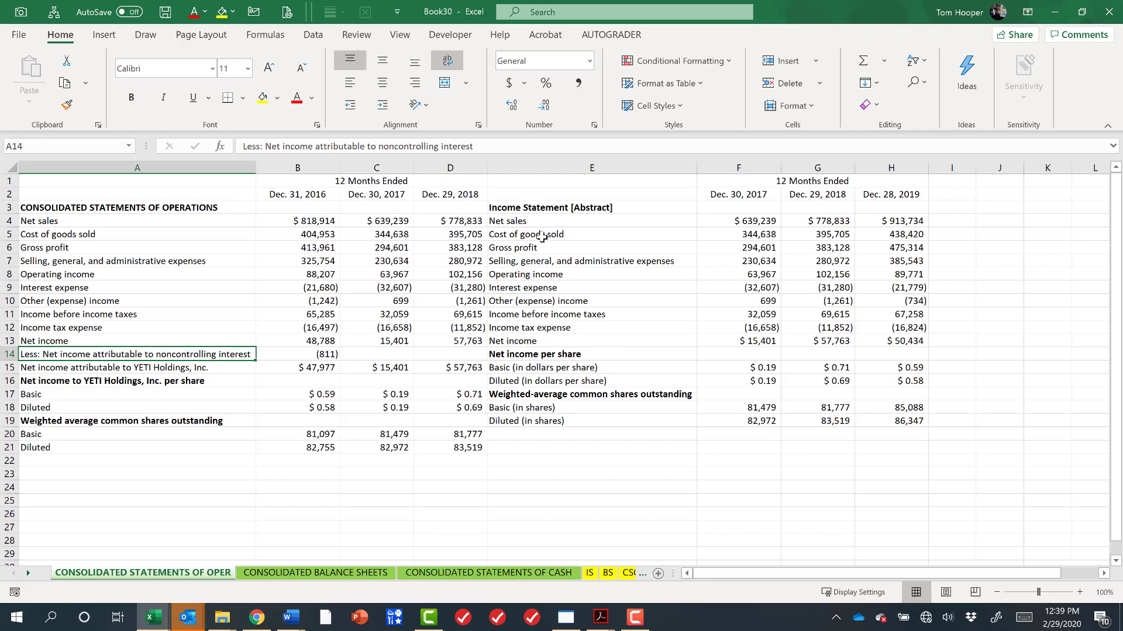
pyautogui.press('Right')
pyautogui.press('Right')
pyautogui.press('Right')
pyautogui.press('Right')
pyautogui.press('Right')
pyautogui.press('Right')
pyautogui.press('Right')
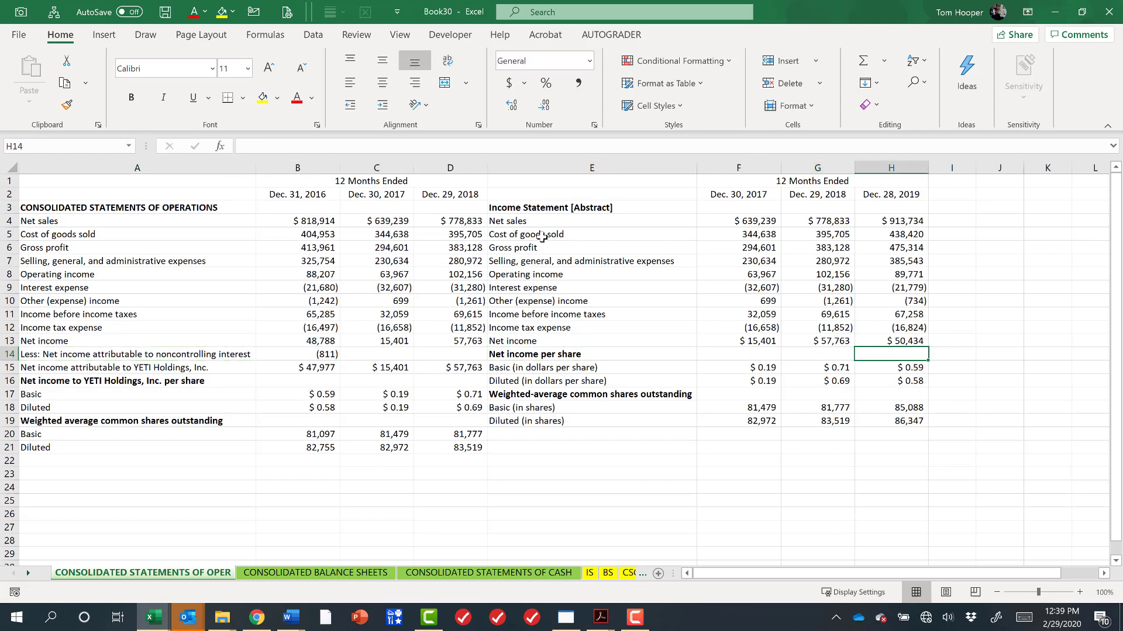
pyautogui.press('Left')
pyautogui.press('Left')
pyautogui.press('Left')
pyautogui.press('Left')
pyautogui.press('Left')
pyautogui.press('Left')
pyautogui.press('Left')
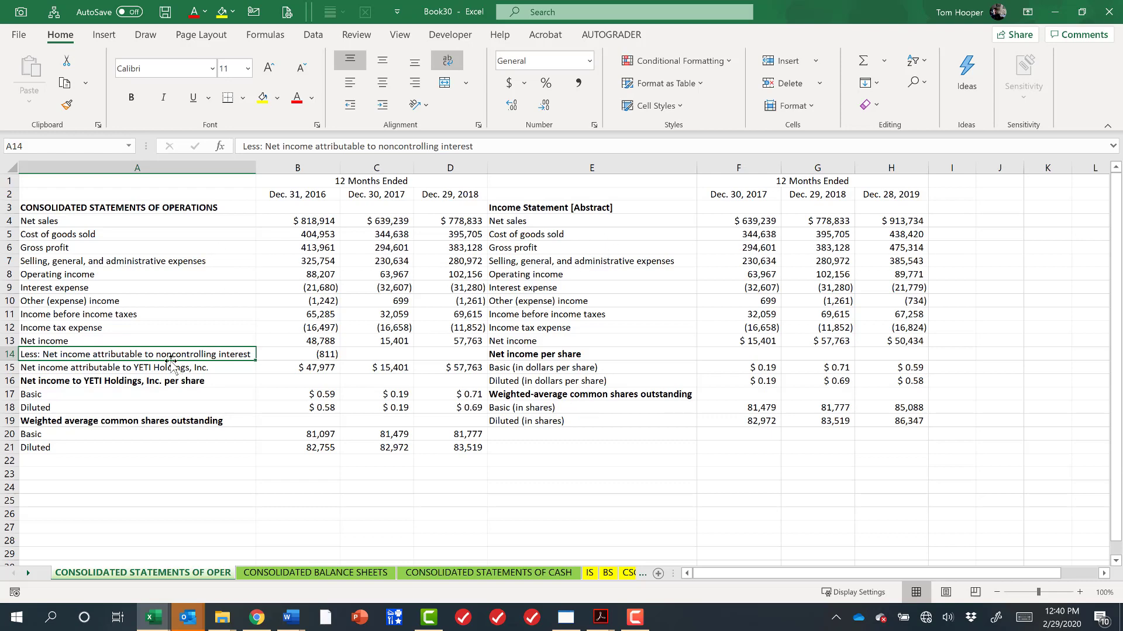
pyautogui.moveTo(538, 354); pyautogui.dragTo(887, 357)
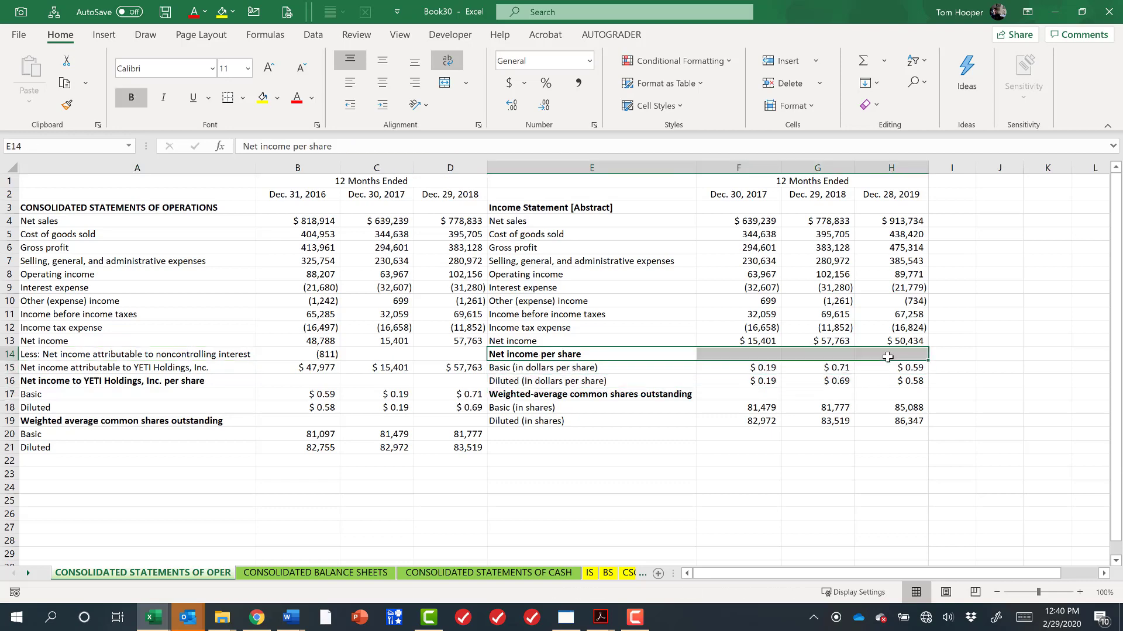
pyautogui.press('Return')
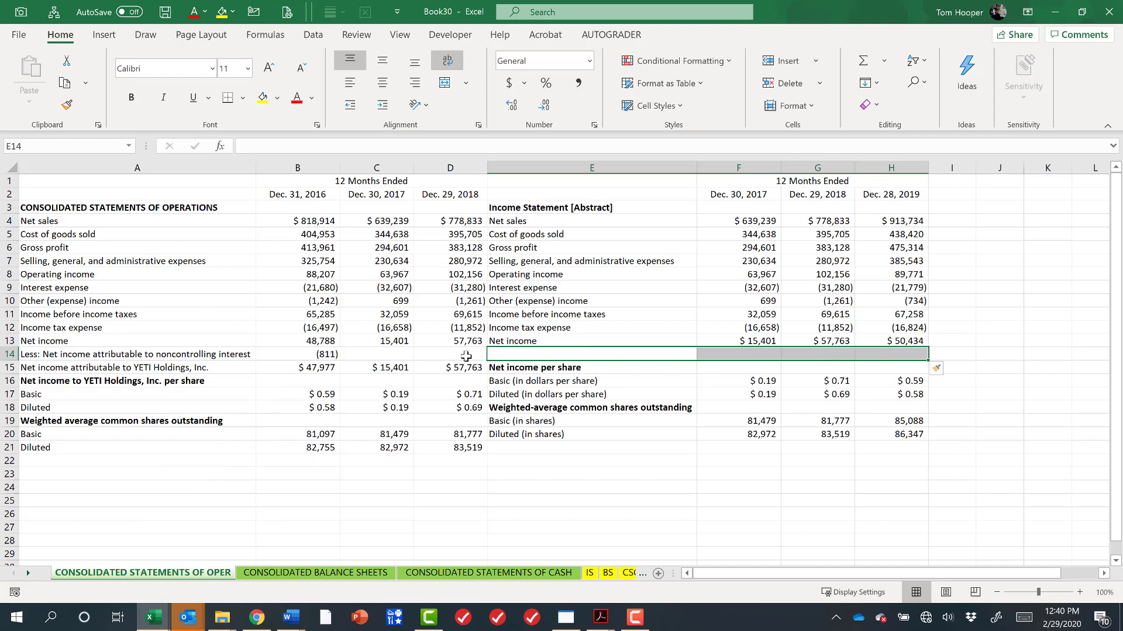
pyautogui.click(211, 355)
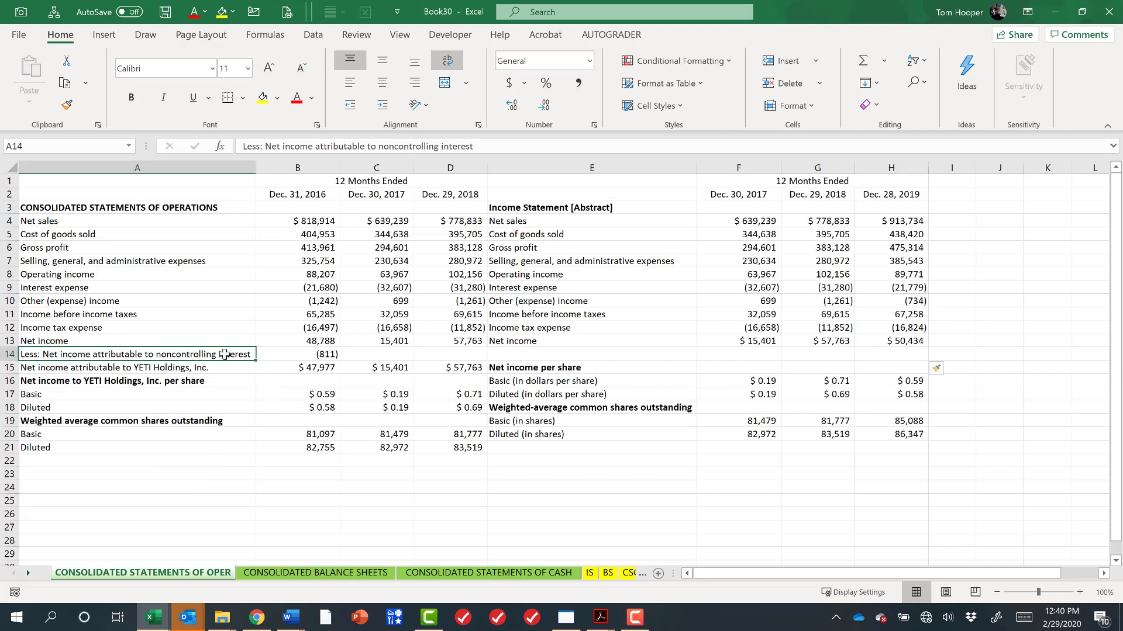
pyautogui.click(560, 354)
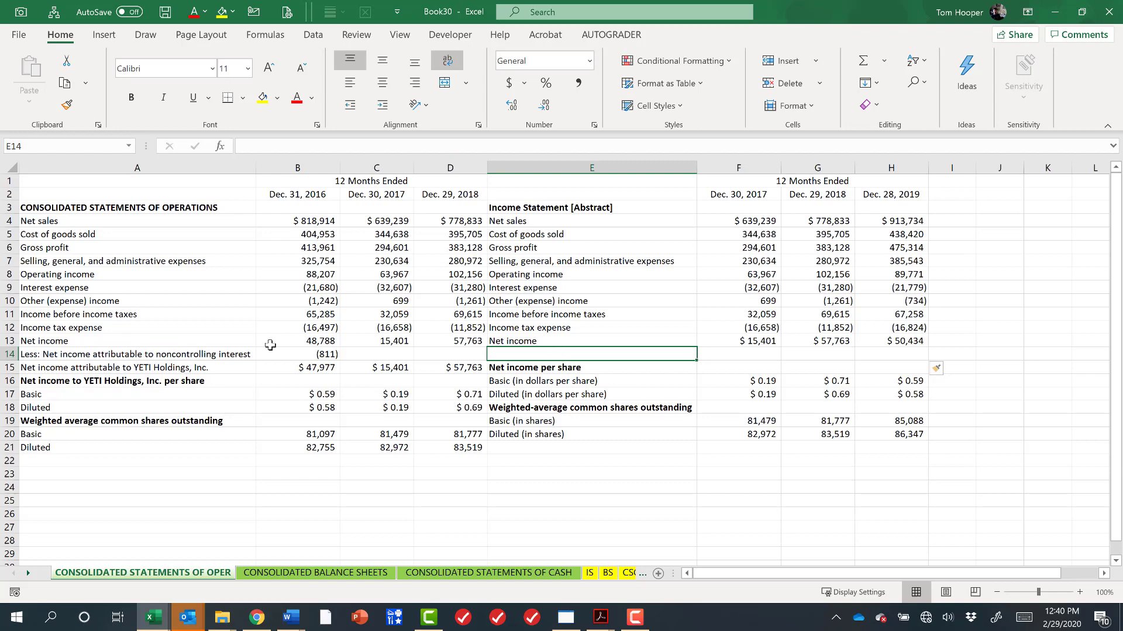
pyautogui.click(183, 356)
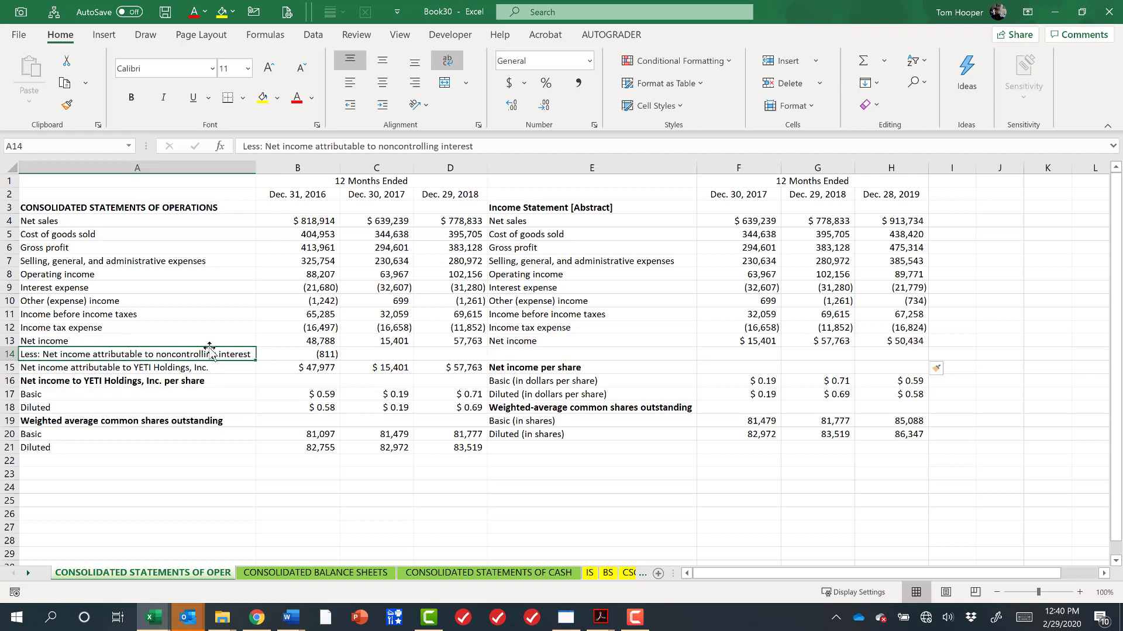
pyautogui.hotkey('ctrl', 'z')
# Insert blank cells twice at E13:H13, shifting the pasted statement's cells from Net income downward.
pyautogui.press('Up')
pyautogui.hotkey('shift', 'Right')
pyautogui.hotkey('shift', 'Right')
pyautogui.hotkey('shift', 'Right')
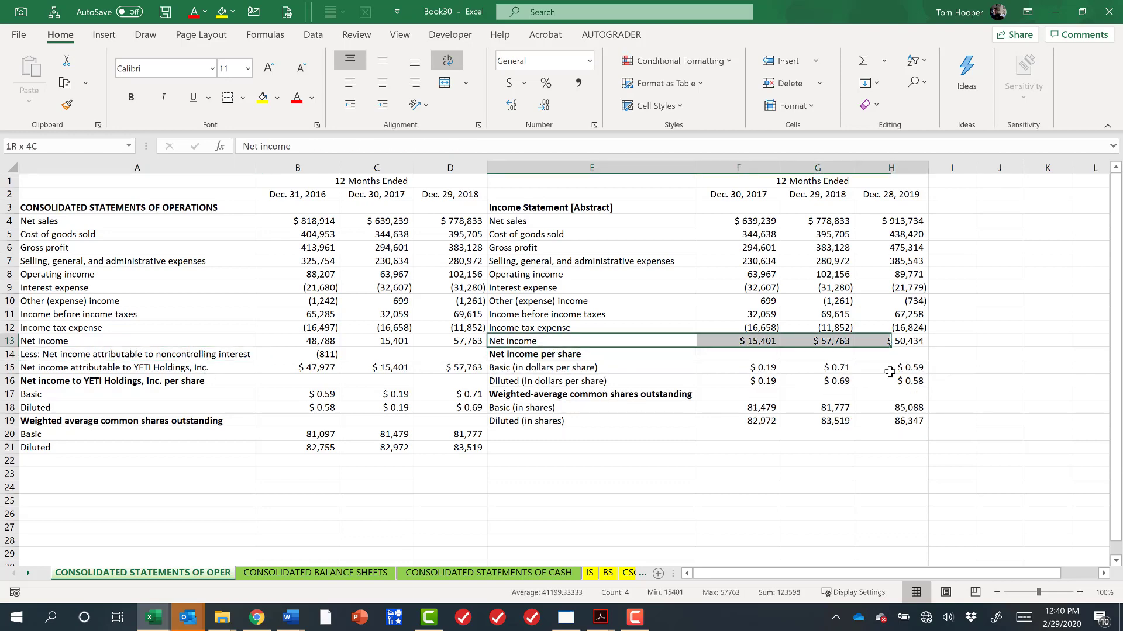
pyautogui.hotkey('ctrl', 'shift', '+')
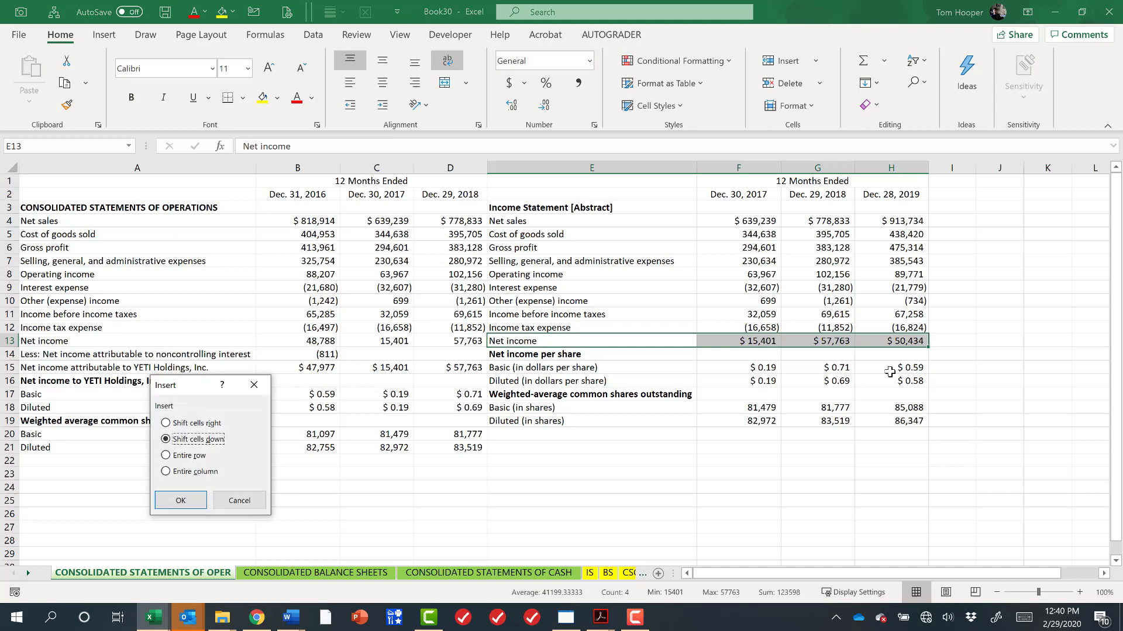
pyautogui.press('Return')
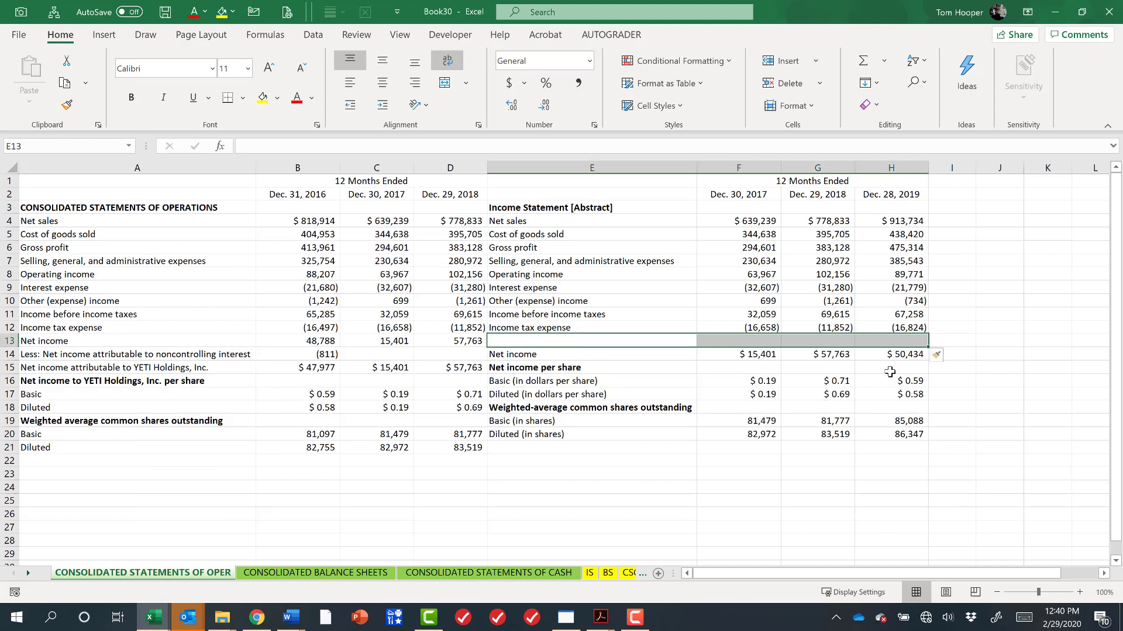
pyautogui.press('F4')
pyautogui.click(837, 408)
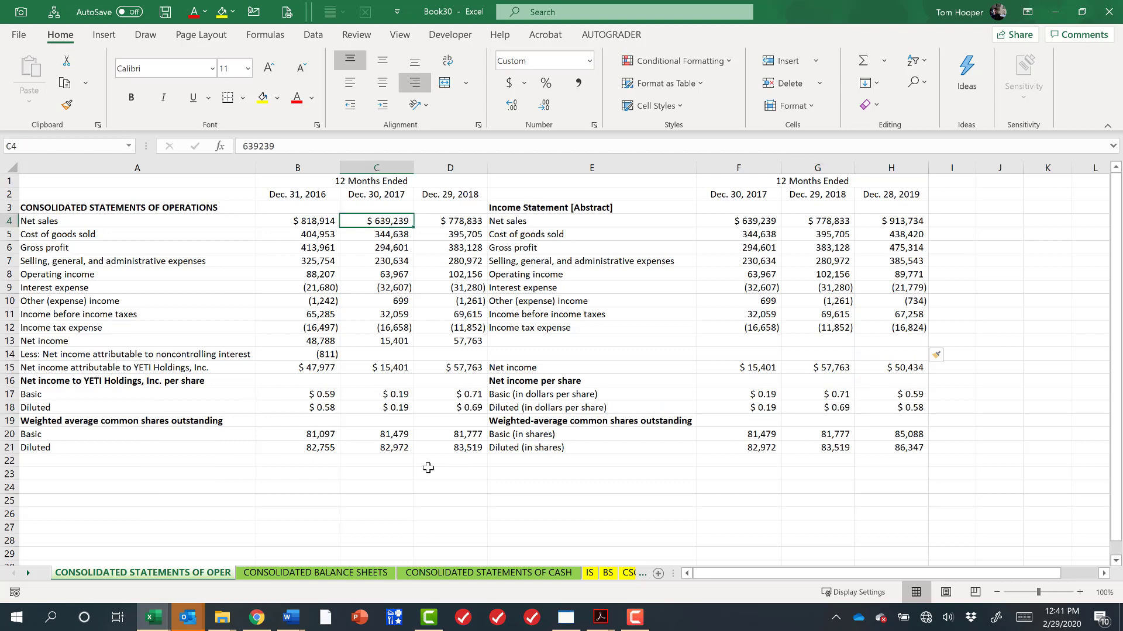
# Delete column E holding the pasted income statement labels.
pyautogui.moveTo(205, 208); pyautogui.dragTo(200, 462)
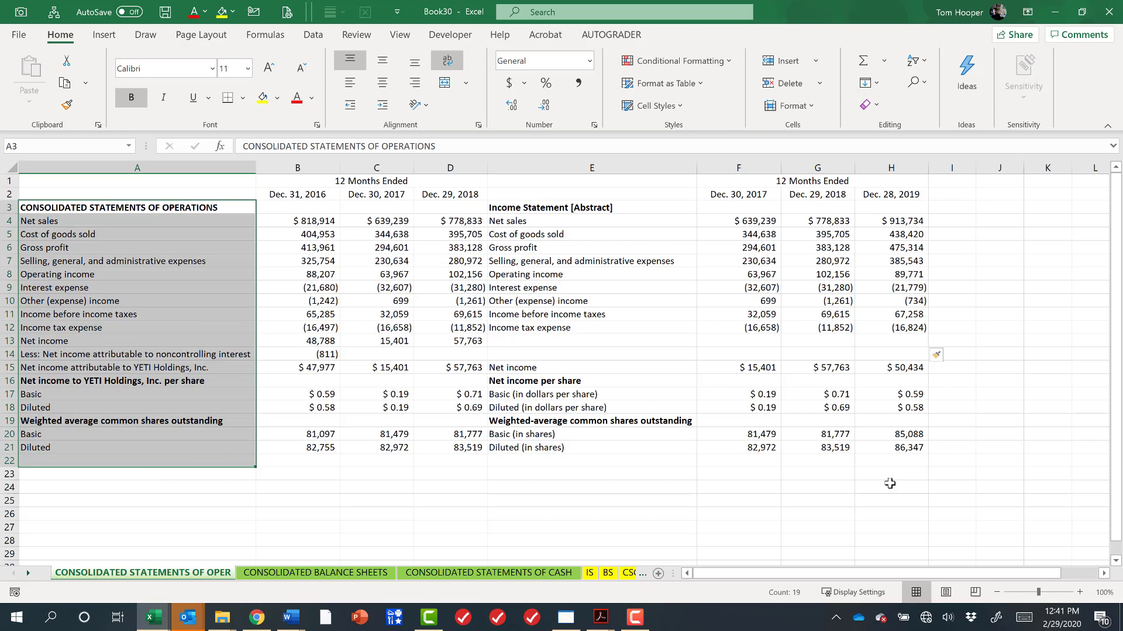
pyautogui.click(623, 165)
pyautogui.hotkey('ctrl', '-')
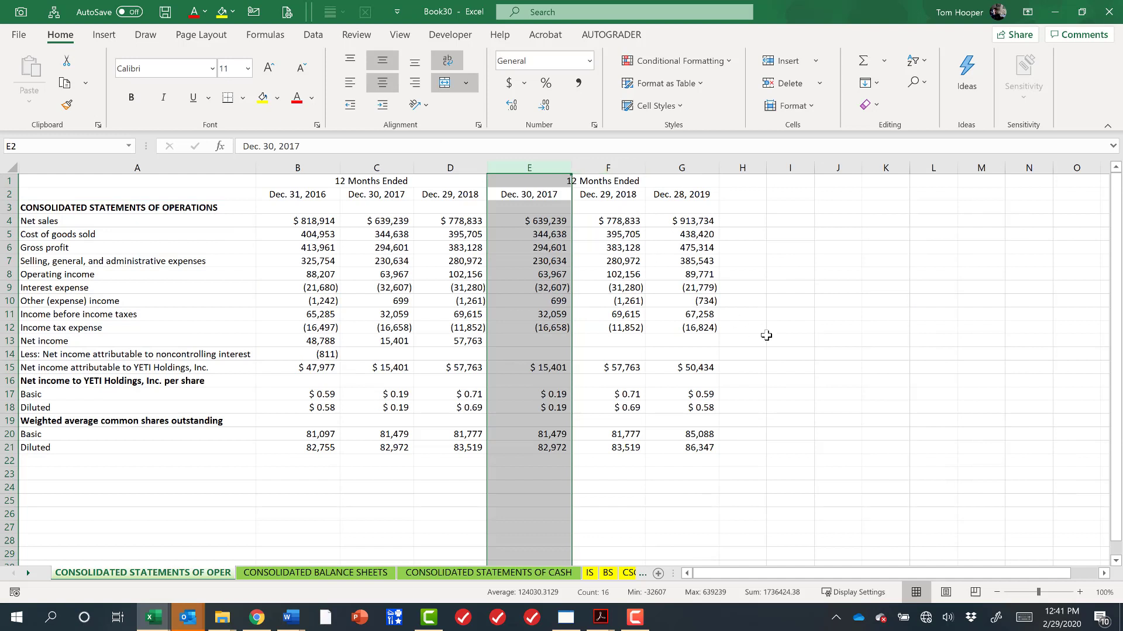
# Step through the year headers and figures of the older and pasted columns to compare them.
pyautogui.press('Right')
pyautogui.press('Right')
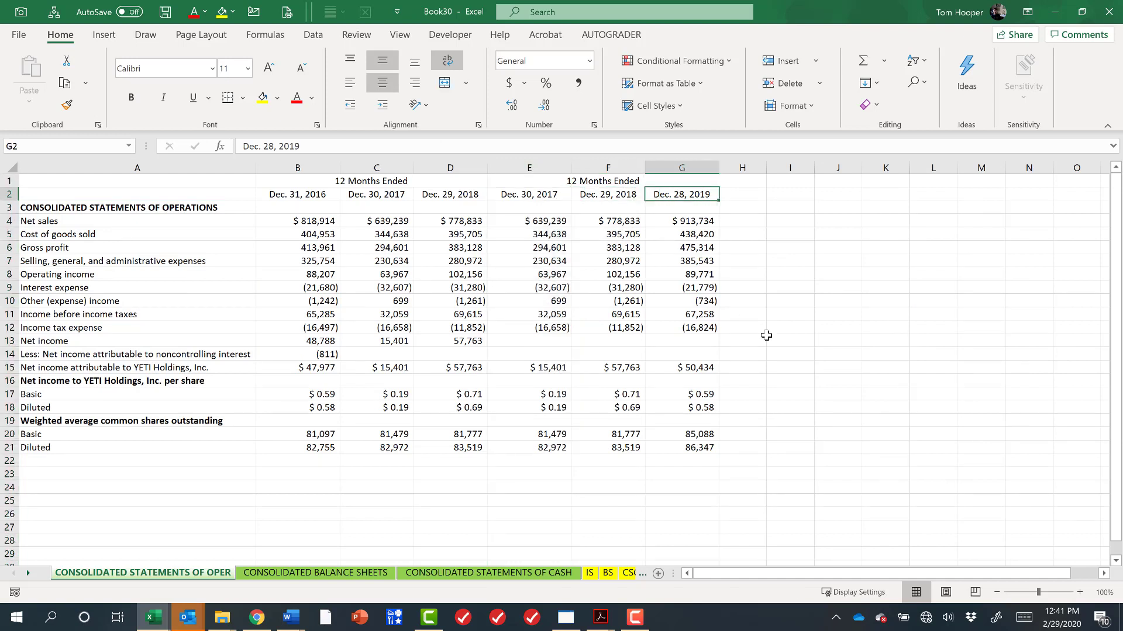
pyautogui.press('Left')
pyautogui.press('Left')
pyautogui.press('Left')
pyautogui.press('Down')
pyautogui.press('Right')
pyautogui.press('Right')
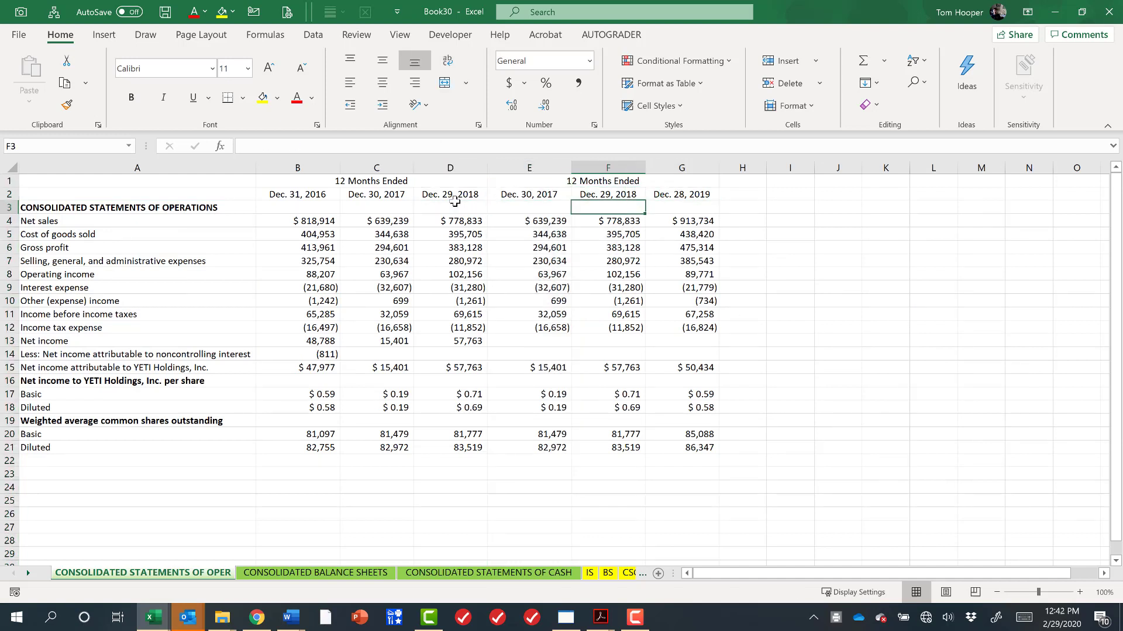
pyautogui.press('Up')
pyautogui.press('Left')
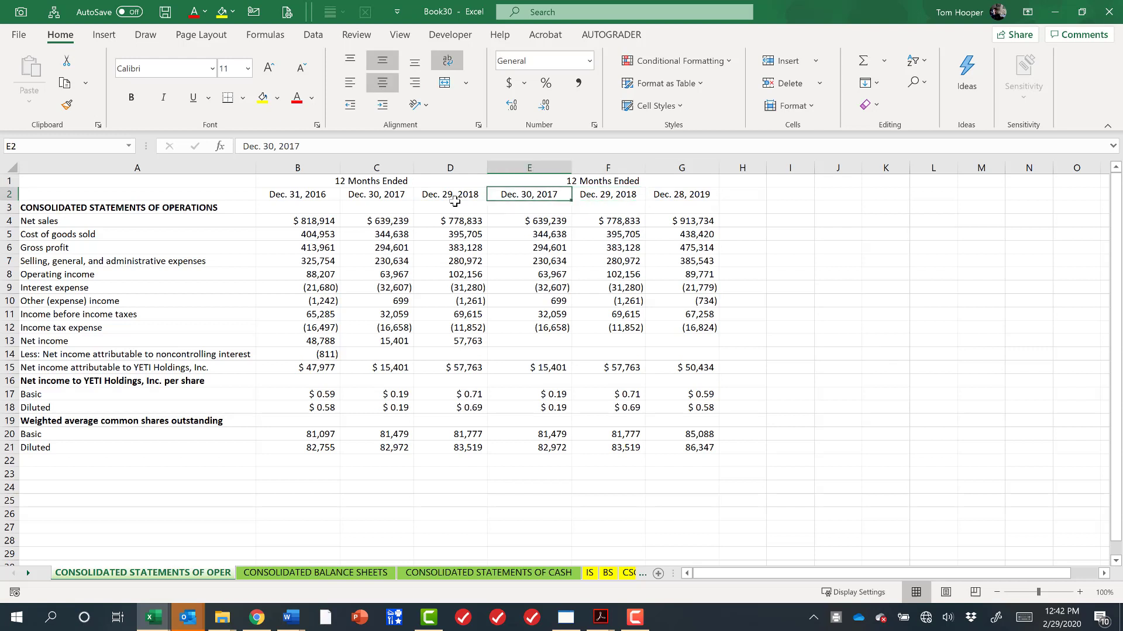
pyautogui.press('Left')
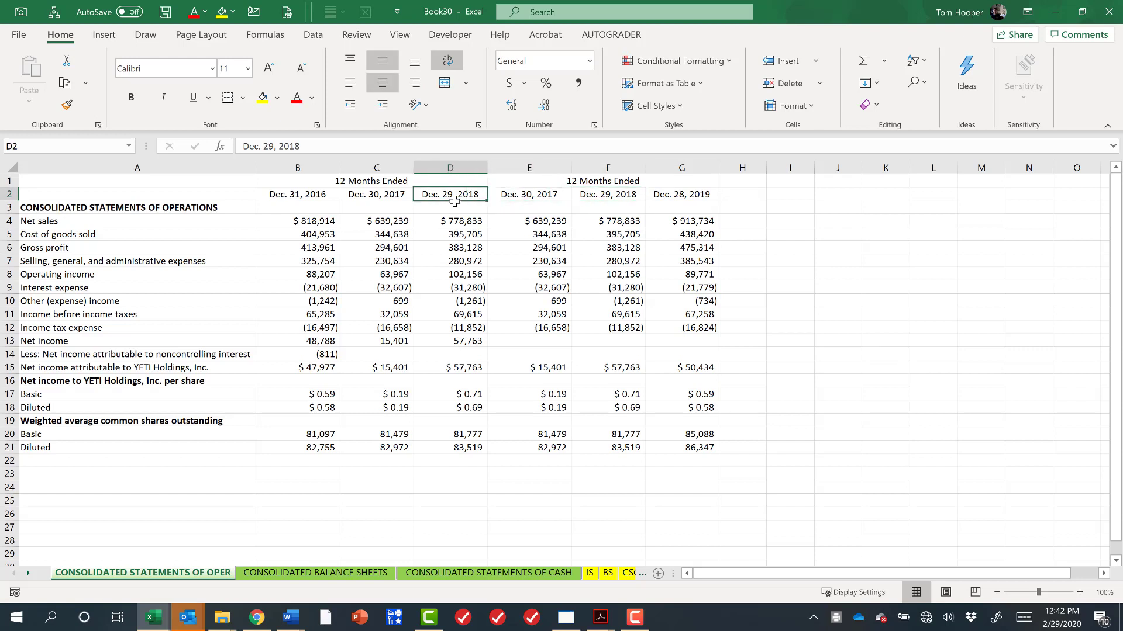
pyautogui.hotkey('shift', 'Left')
pyautogui.press('Left')
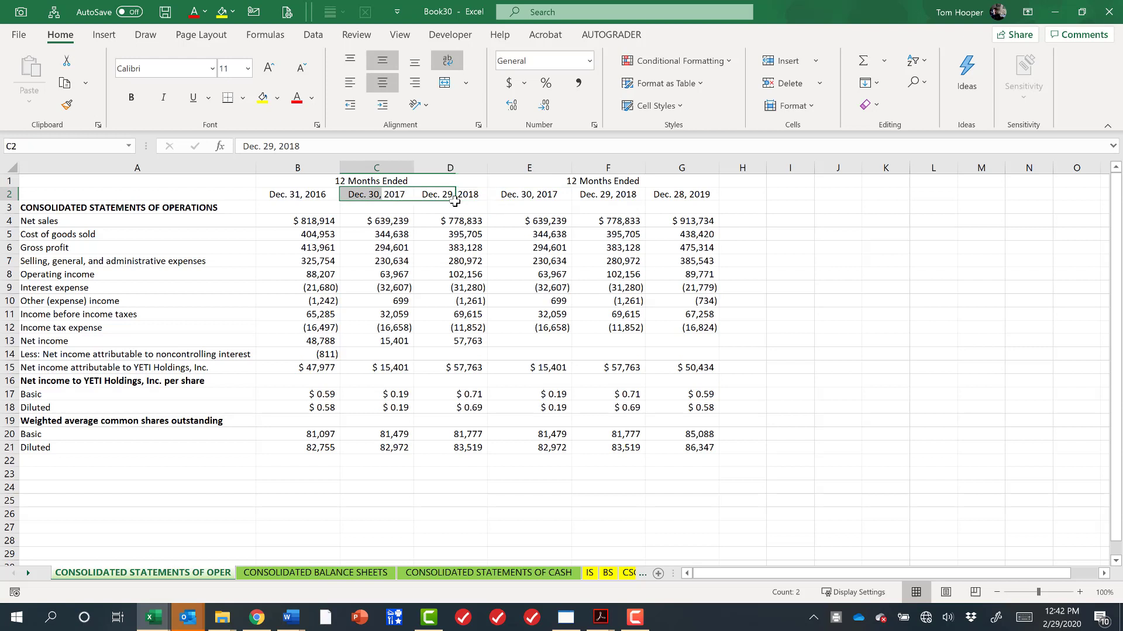
pyautogui.press('Left')
pyautogui.press('Right')
pyautogui.press('Right')
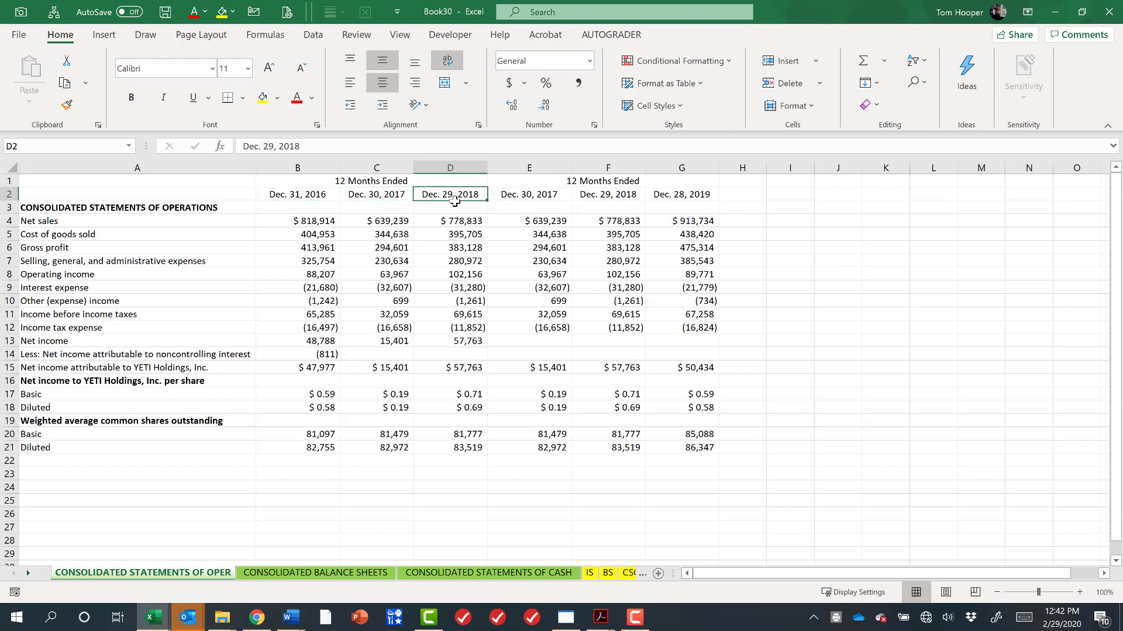
pyautogui.hotkey('shift', 'Left')
pyautogui.hotkey('shift', 'Down')
pyautogui.hotkey('shift', 'Down')
pyautogui.hotkey('shift', 'Down')
pyautogui.hotkey('shift', 'Down')
pyautogui.hotkey('shift', 'Down')
pyautogui.hotkey('shift', 'Down')
pyautogui.hotkey('shift', 'Down')
pyautogui.hotkey('shift', 'Down')
pyautogui.hotkey('shift', 'Down')
pyautogui.hotkey('shift', 'Down')
pyautogui.hotkey('shift', 'Down')
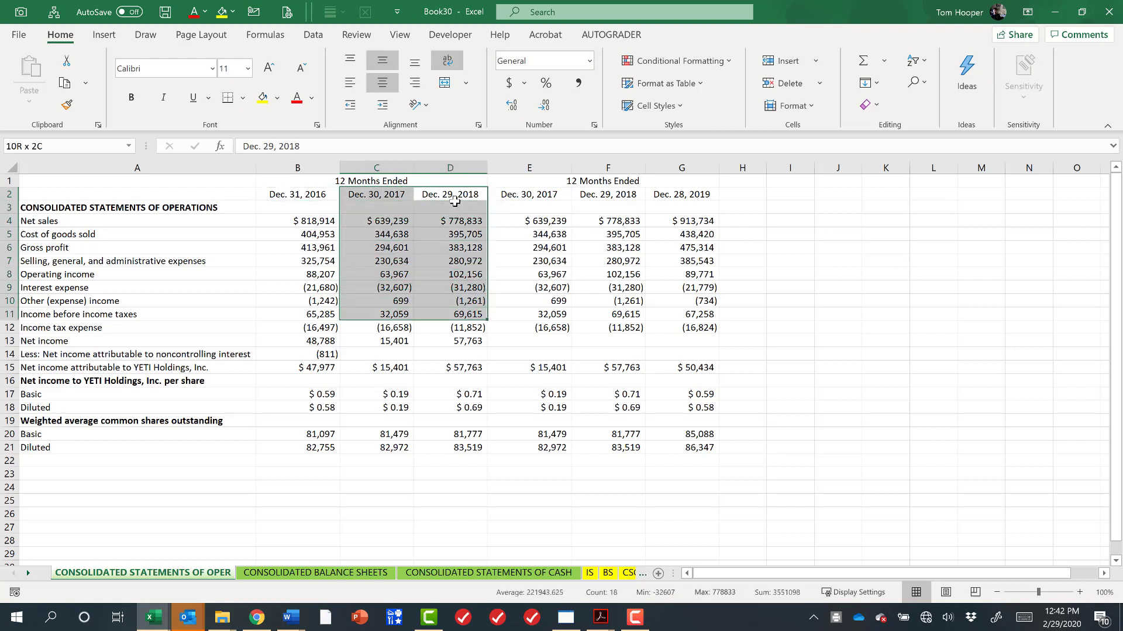
pyautogui.press('Up')
pyautogui.press('Down')
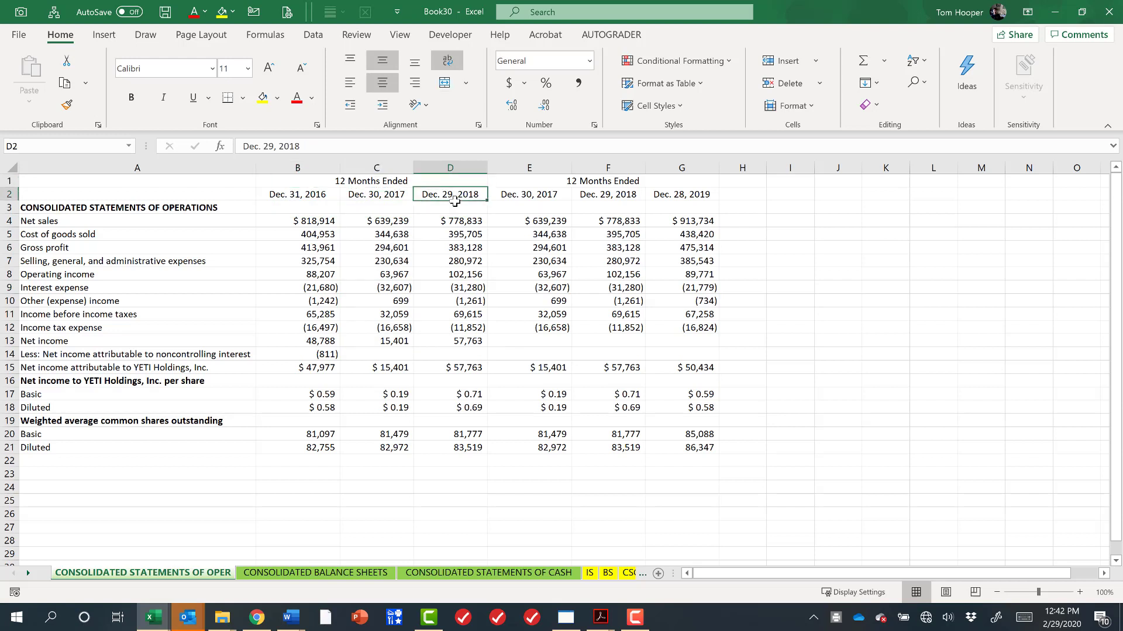
# Unmerge the 12 Months Ended heading spanning B1:D1.
pyautogui.hotkey('shift', 'Left')
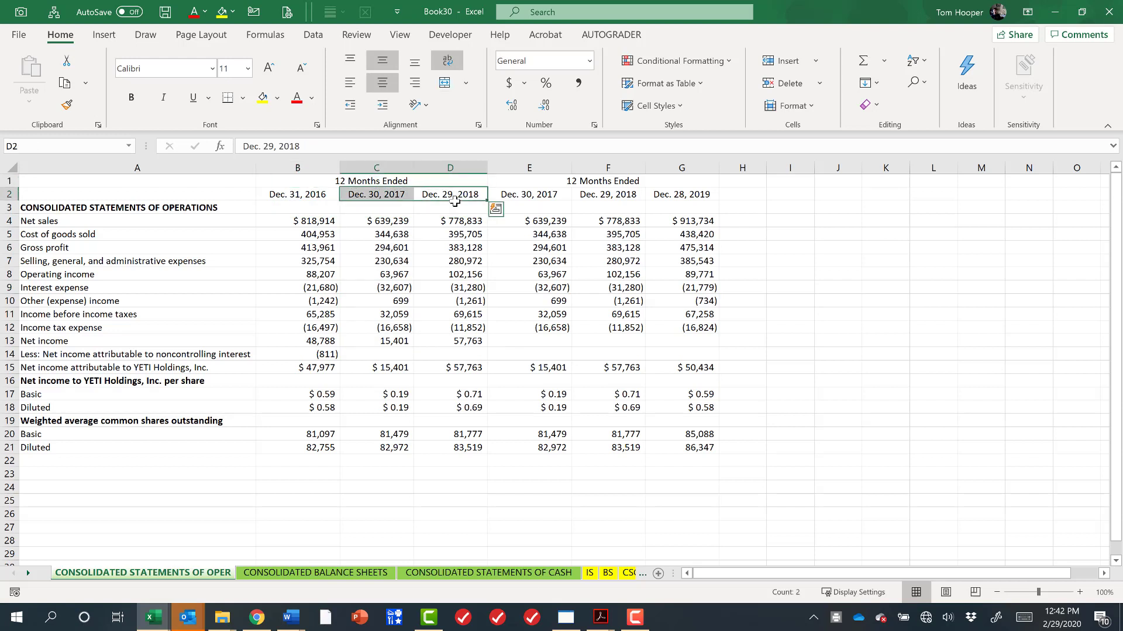
pyautogui.hotkey('ctrl', 'space')
pyautogui.hotkey('shift', 'Left')
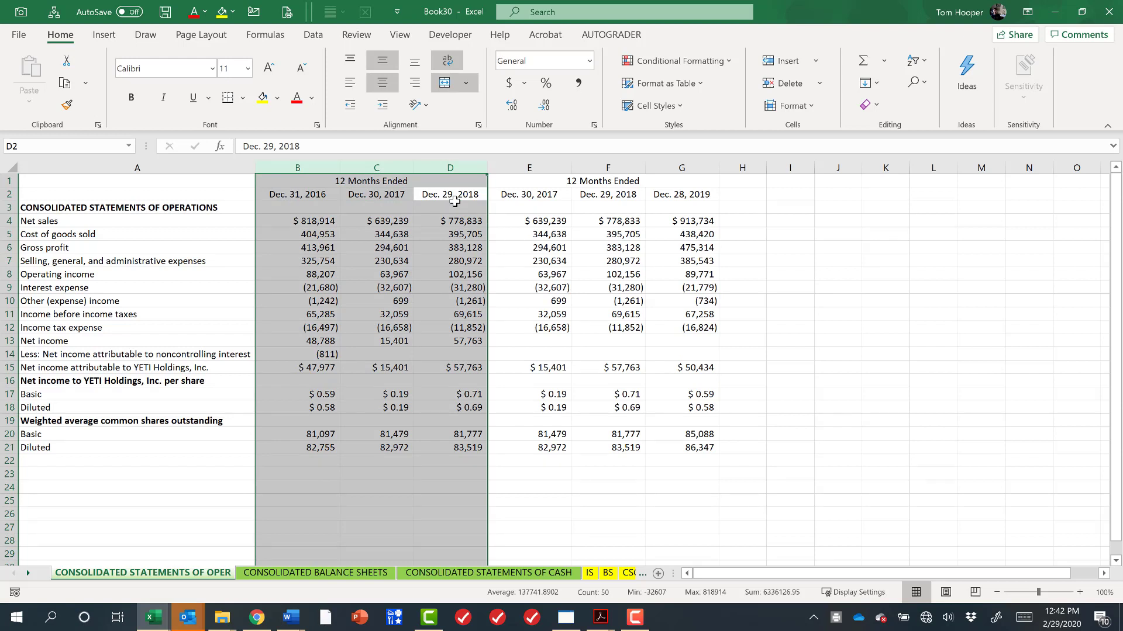
pyautogui.press('Up')
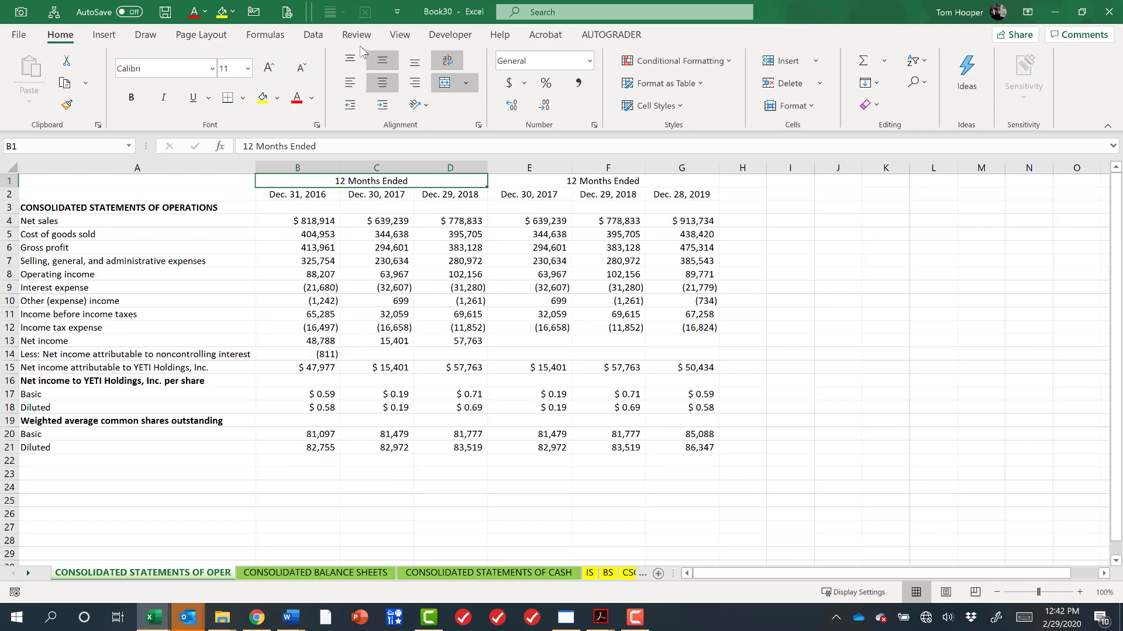
pyautogui.hotkey('ctrl', '1')
pyautogui.hotkey('ctrl', 'shift', 'Tab')
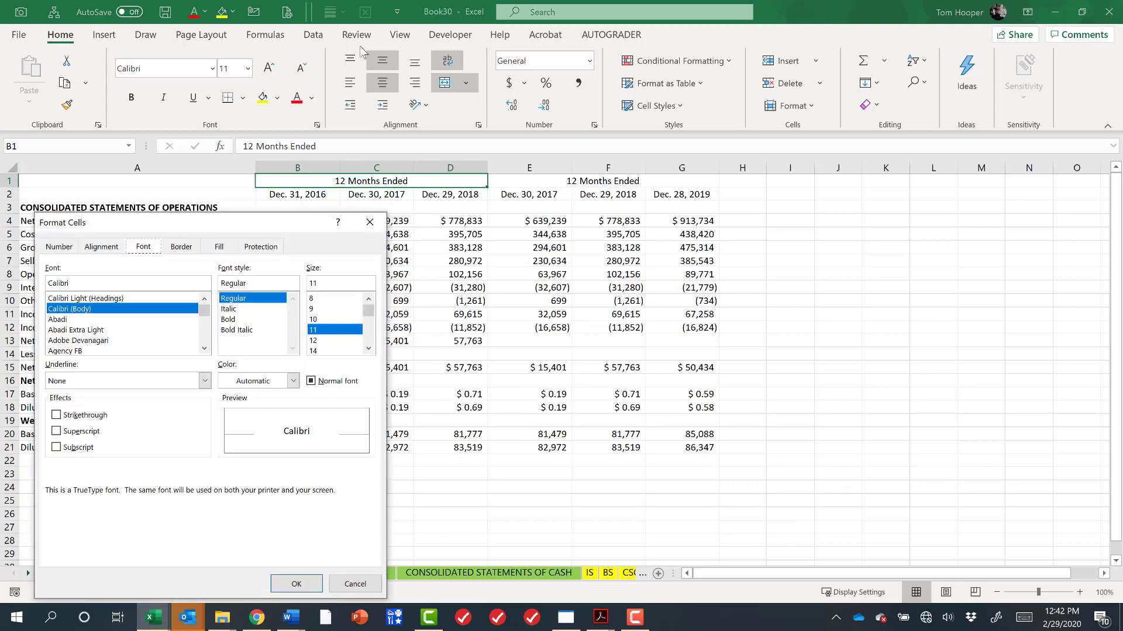
pyautogui.hotkey('ctrl', 'shift', 'Tab')
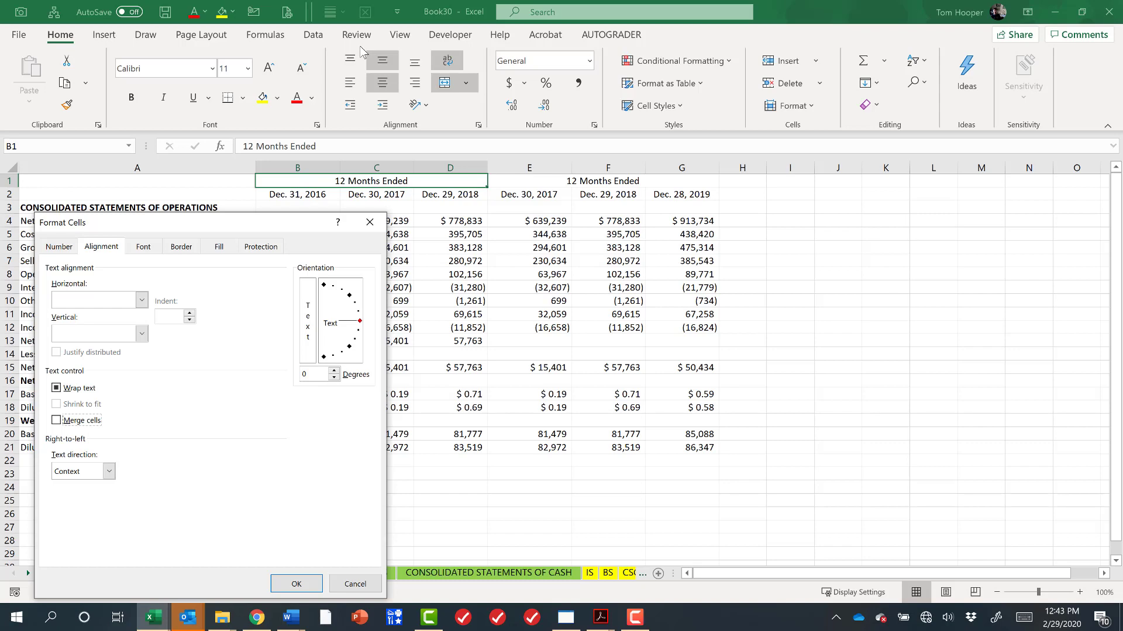
pyautogui.press('Return')
# Delete columns C and D, the older statement's duplicate 2017 and 2018 figures.
pyautogui.press('Down')
pyautogui.press('Down')
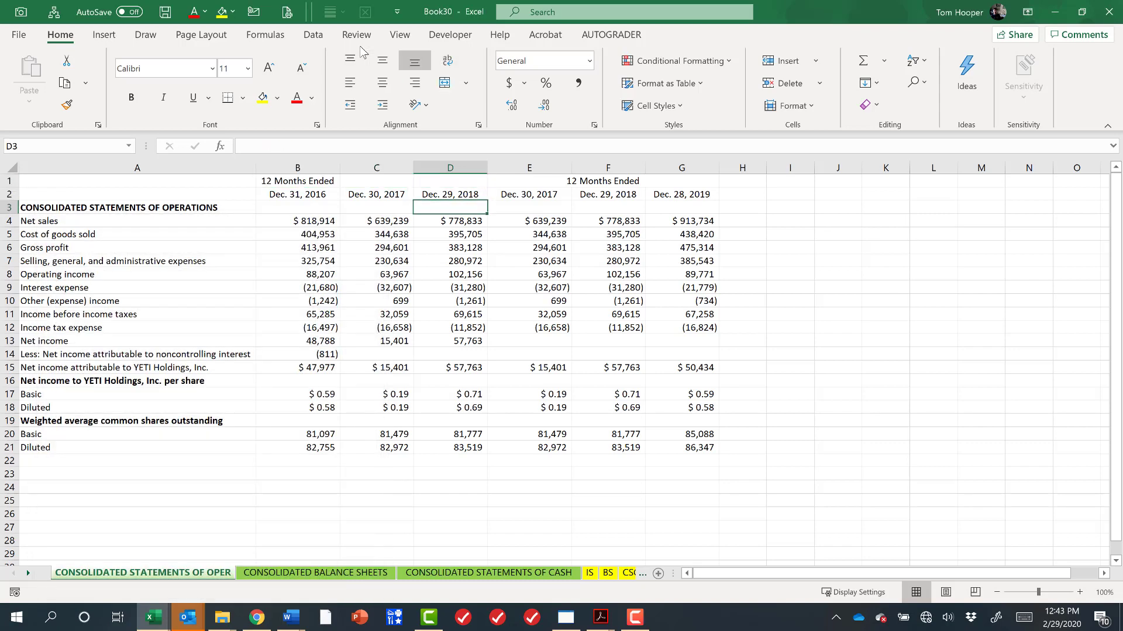
pyautogui.hotkey('shift', 'Left')
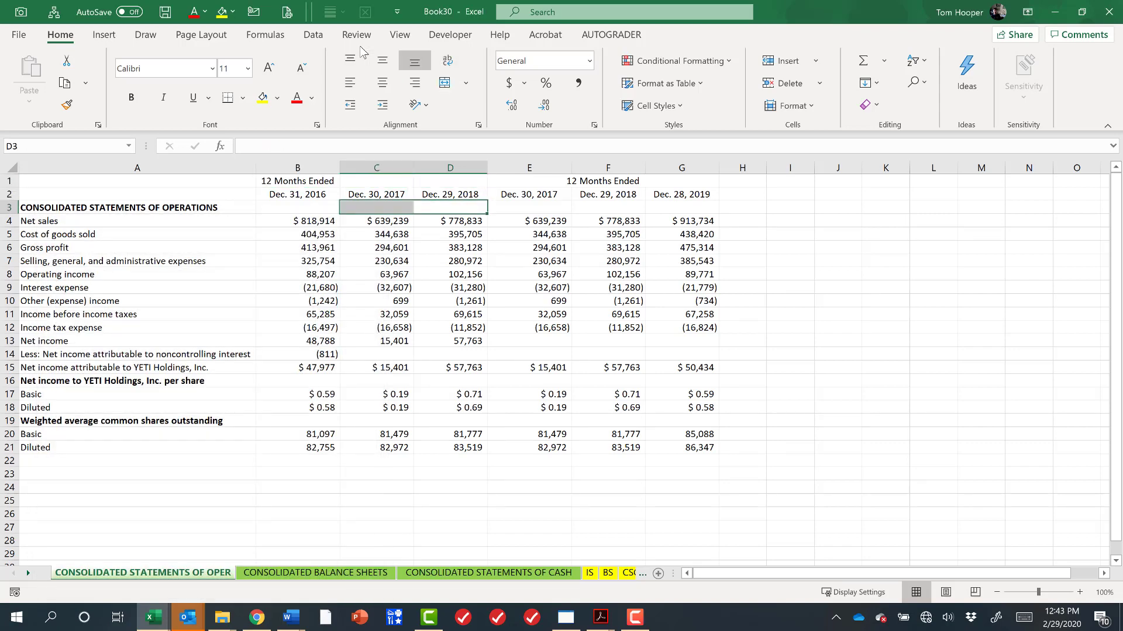
pyautogui.hotkey('ctrl', 'space')
pyautogui.hotkey('ctrl', '-')
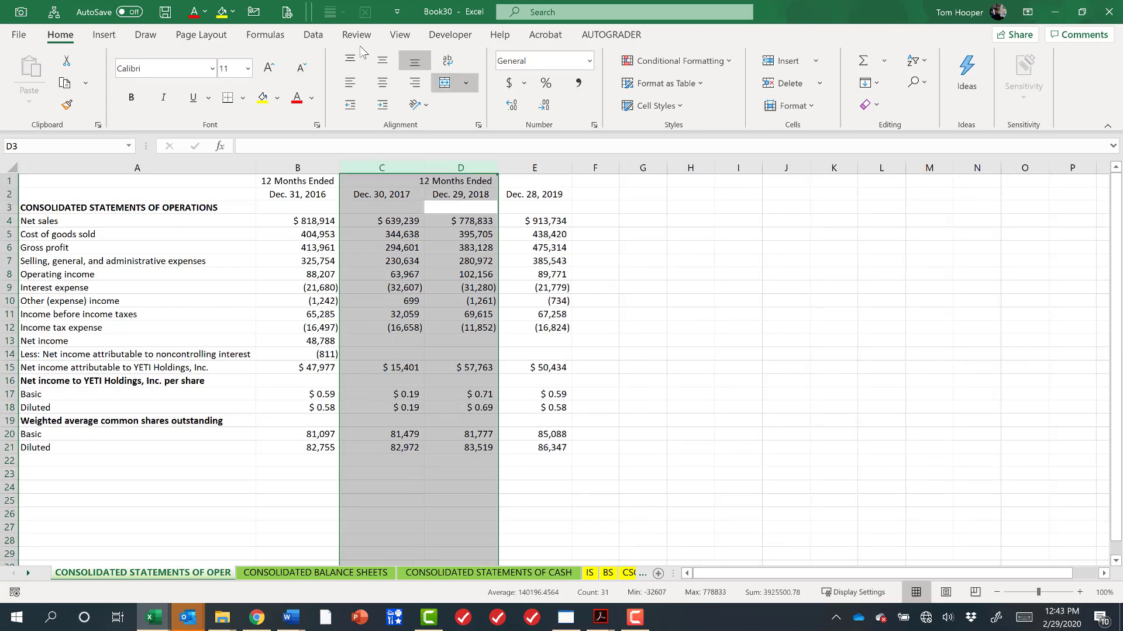
# Delete row 1 containing the 12 Months Ended headings.
pyautogui.press('Up')
pyautogui.press('Left')
pyautogui.press('Up')
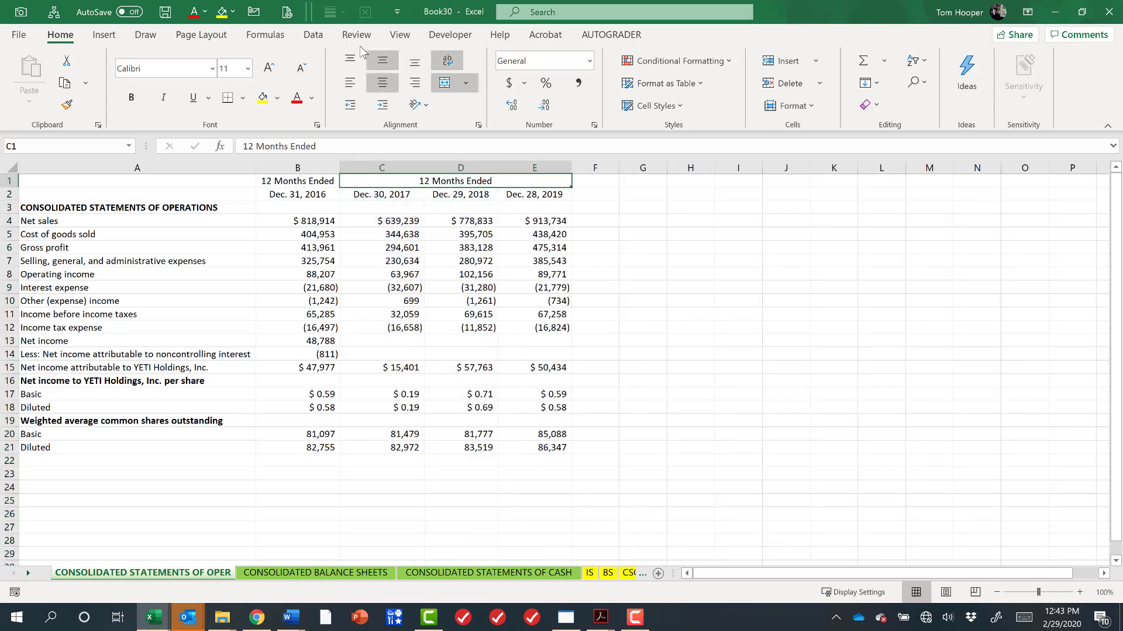
pyautogui.press('Left')
pyautogui.press('Left')
pyautogui.press('Right')
pyautogui.press('Right')
pyautogui.hotkey('shift', 'space')
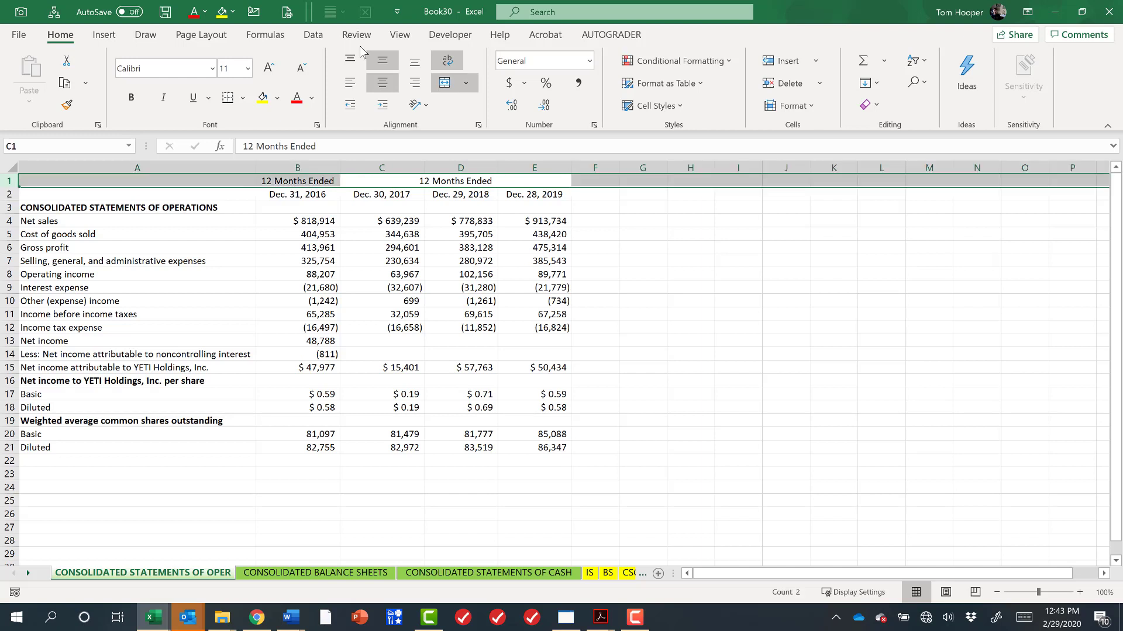
pyautogui.hotkey('ctrl', '-')
# Move the year date headers B1:E1 down into the row with the CONSOLIDATED STATEMENTS OF OPERATIONS title.
pyautogui.press('Down')
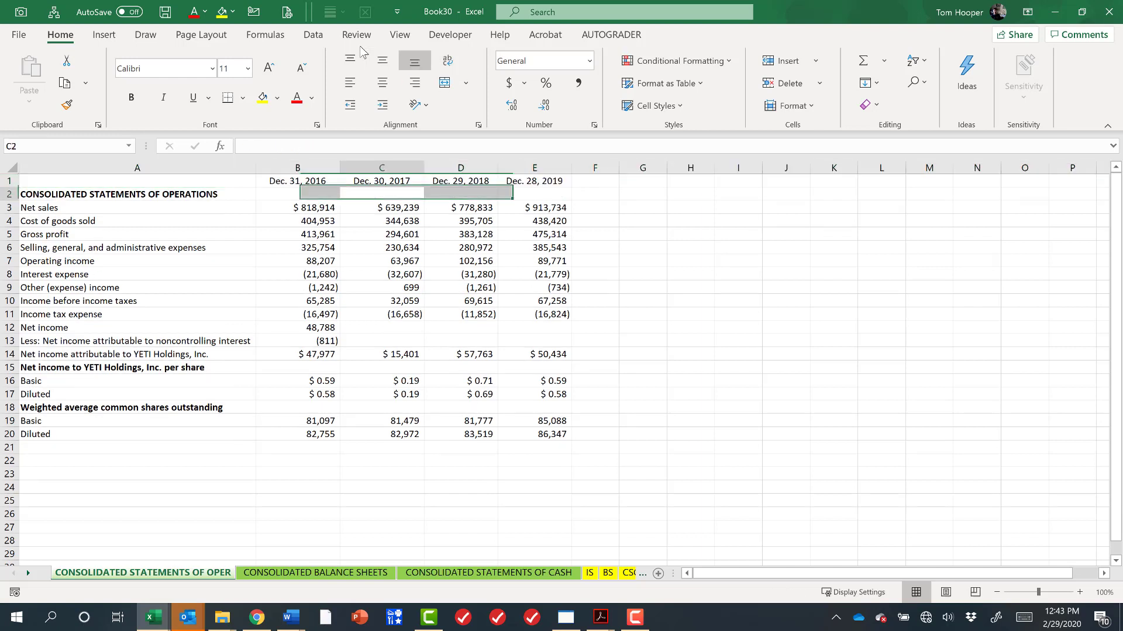
pyautogui.press('Up')
pyautogui.press('Left')
pyautogui.hotkey('ctrl', 'shift', 'Right')
pyautogui.hotkey('shift', 'space')
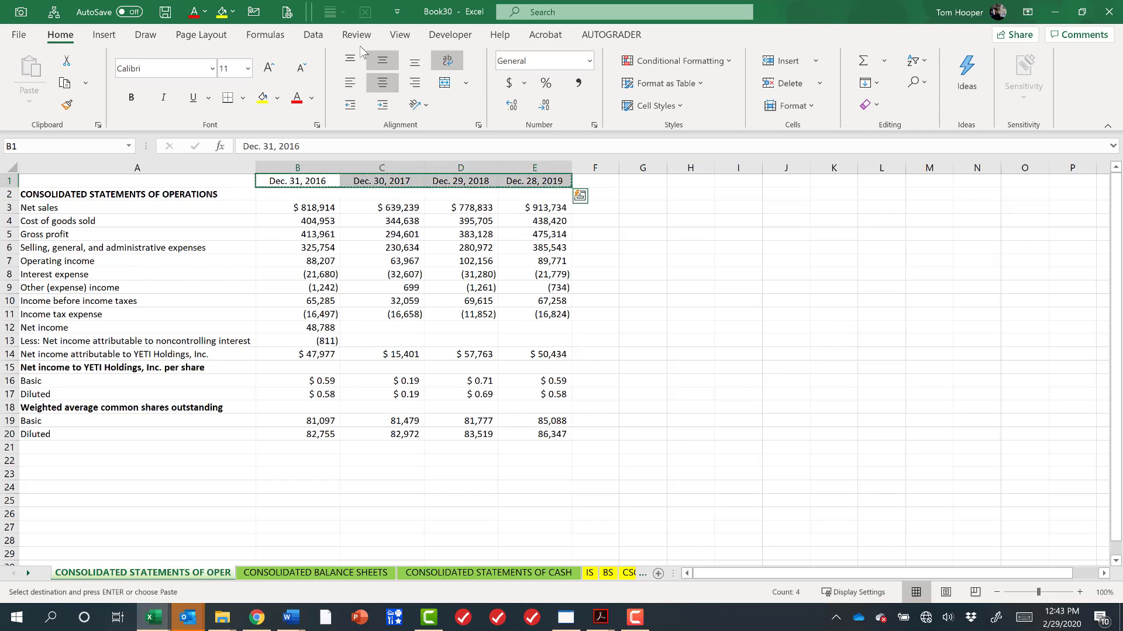
pyautogui.hotkey('ctrl', 'shift', '+')
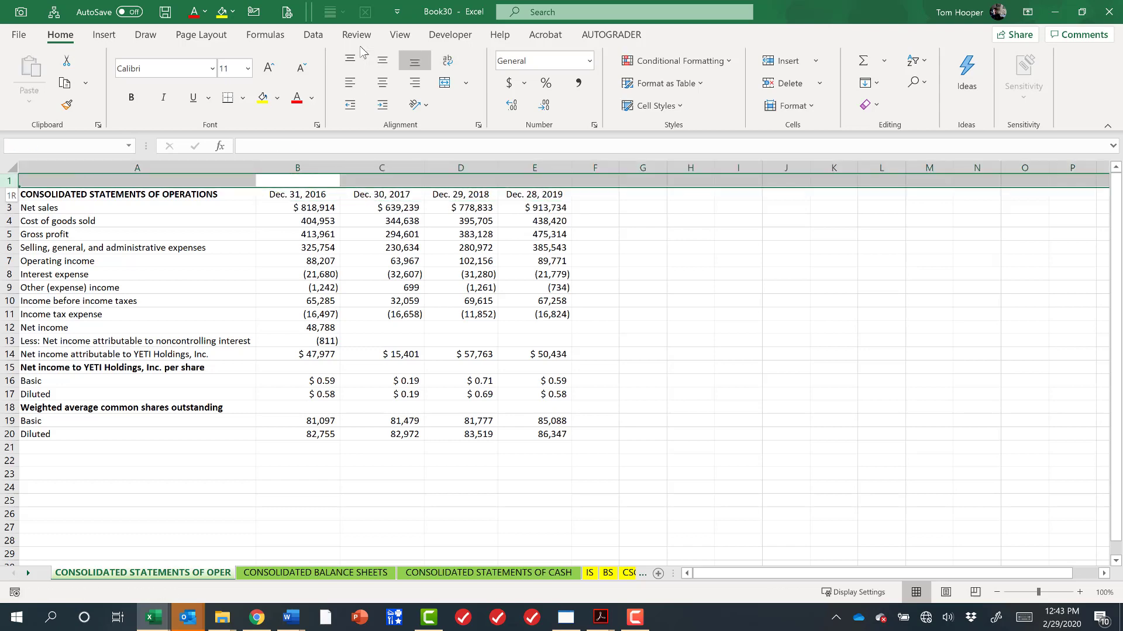
# Undo the last change on the operations sheet.
pyautogui.hotkey('ctrl', 'z')
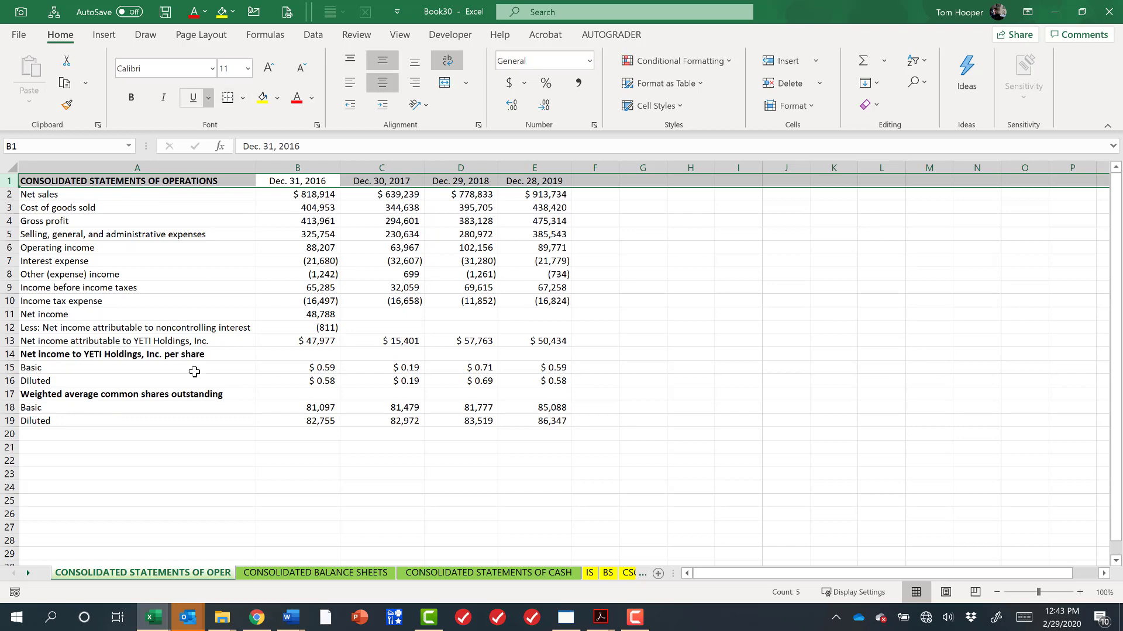
# Copy the whole newer BS balance sheet into E1 of the CONSOLIDATED BALANCE SHEETS sheet with its column widths, and autofit all row heights.
pyautogui.click(608, 574)
pyautogui.hotkey('ctrl', 'a')
pyautogui.scroll(-3, 355, 187)
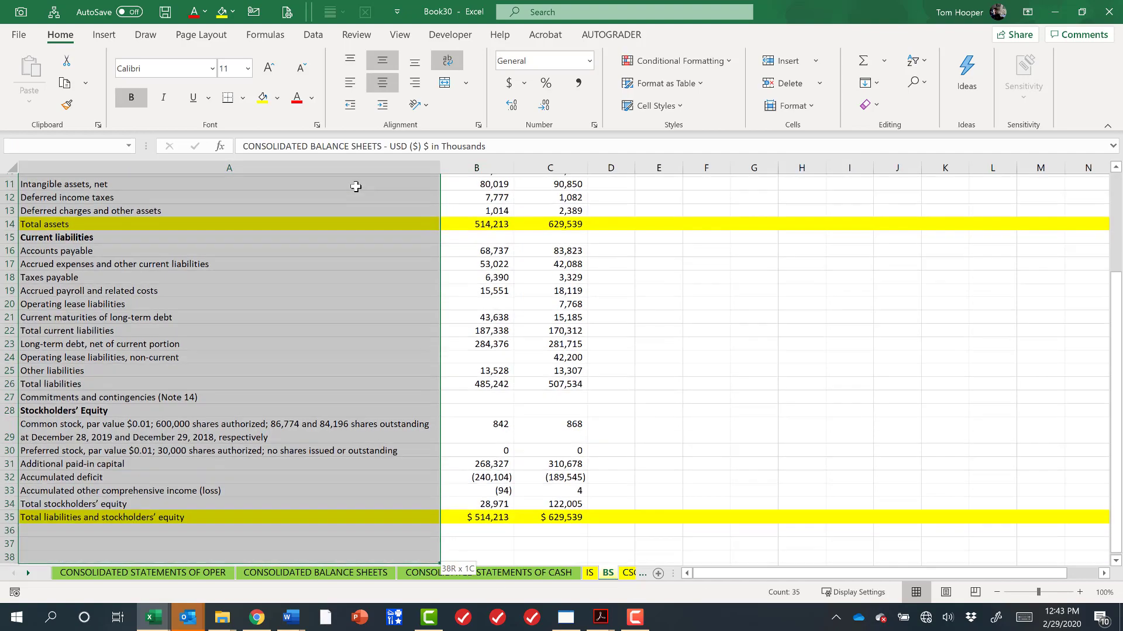
pyautogui.hotkey('ctrl', 'c')
pyautogui.hotkey('ctrl', 'pageup')
pyautogui.hotkey('ctrl', 'pageup')
pyautogui.hotkey('ctrl', 'pageup')
pyautogui.press('Right')
pyautogui.press('Right')
pyautogui.press('Right')
pyautogui.hotkey('ctrl', 'v')
pyautogui.hotkey('ctrl', 'alt', 'v')
pyautogui.press('w')
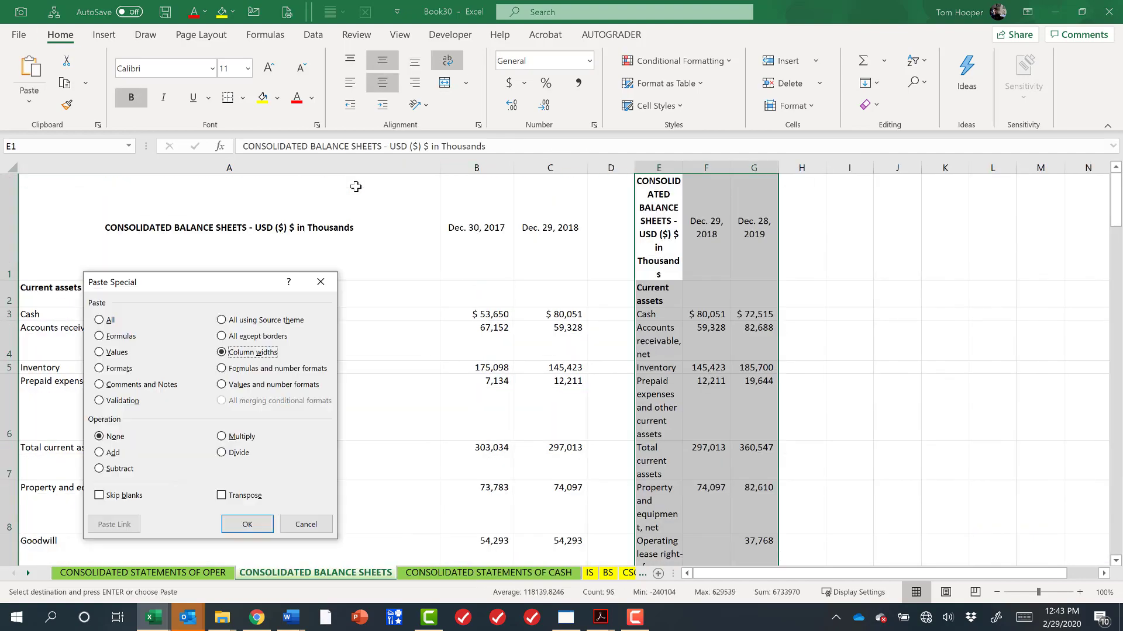
pyautogui.press('Return')
pyautogui.click(12, 169)
pyautogui.doubleClick(9, 280)
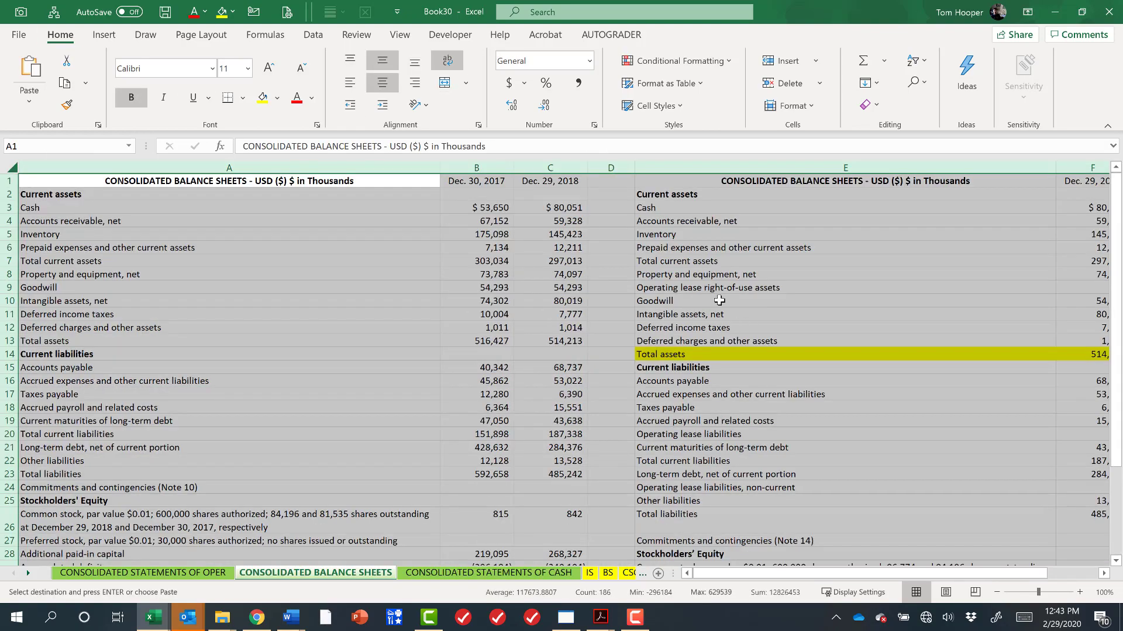
# Insert blank cells at A9:C9, shifting the older statement down to align with Operating lease right-of-use assets.
pyautogui.click(709, 213)
pyautogui.press('Down')
pyautogui.press('Down')
pyautogui.press('Down')
pyautogui.press('Down')
pyautogui.press('Down')
pyautogui.press('Down')
pyautogui.press('Left')
pyautogui.press('Left')
pyautogui.hotkey('shift', 'Left')
pyautogui.hotkey('shift', 'Left')
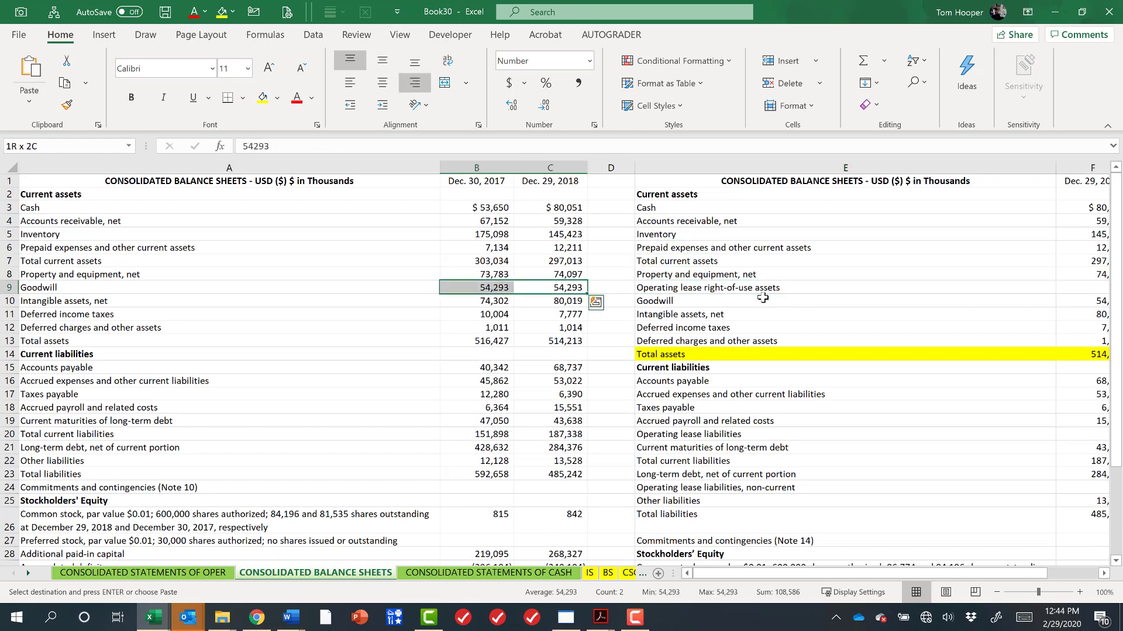
pyautogui.hotkey('ctrl', 'shift', '=')
pyautogui.press('Return')
# Insert blank cells at A20:C20, shifting the older statement down to align with Operating lease liabilities.
pyautogui.press('Right')
pyautogui.press('Right')
pyautogui.press('Down')
pyautogui.press('Down')
pyautogui.press('Down')
pyautogui.press('Down')
pyautogui.press('Down')
pyautogui.press('Down')
pyautogui.press('Down')
pyautogui.press('Down')
pyautogui.press('Down')
pyautogui.press('Down')
pyautogui.press('Down')
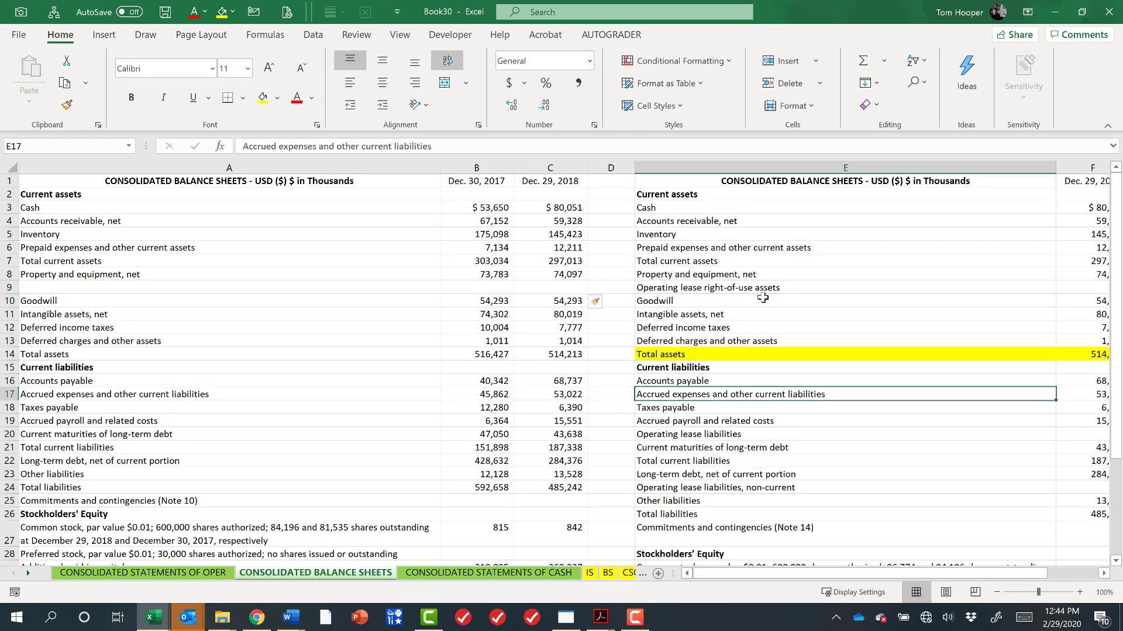
pyautogui.press('Down')
pyautogui.press('Up')
pyautogui.press('Left')
pyautogui.press('Left')
pyautogui.hotkey('shift', 'Left')
pyautogui.hotkey('shift', 'Left')
pyautogui.hotkey('ctrl', 'shift', '=')
pyautogui.press('Return')
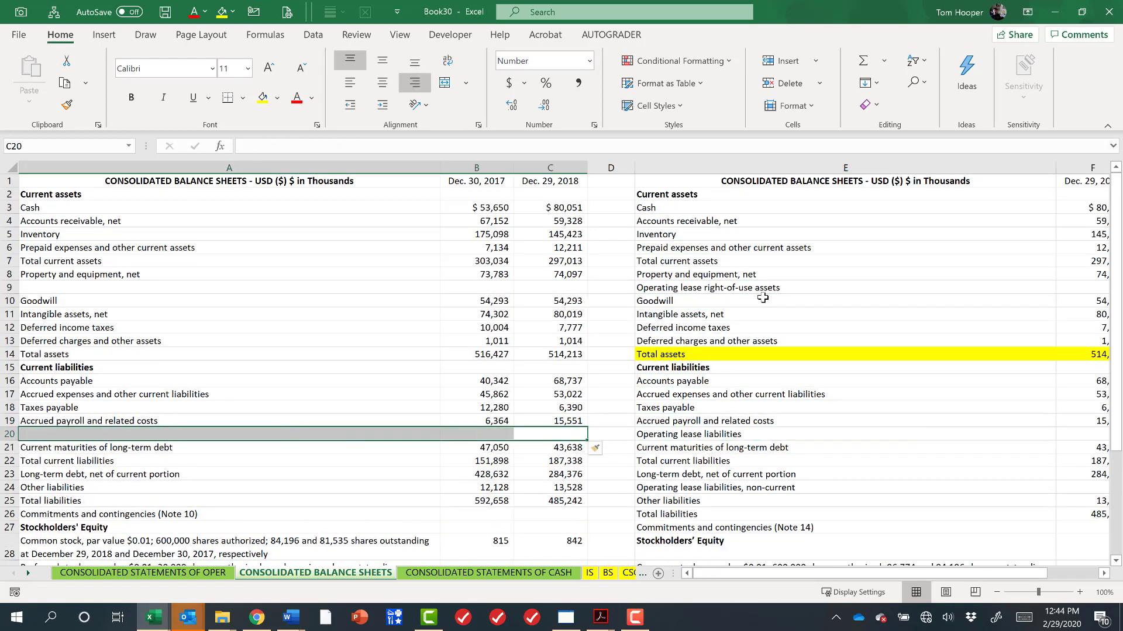
# Insert blank cells at A24:C24, shifting the older statement down to align with Operating lease liabilities, non-current.
pyautogui.press('Down')
pyautogui.press('Right')
pyautogui.press('Right')
pyautogui.press('Right')
pyautogui.press('Home')
pyautogui.press('Right')
pyautogui.press('Right')
pyautogui.press('Right')
pyautogui.press('Right')
pyautogui.press('Down')
pyautogui.press('Down')
pyautogui.press('Down')
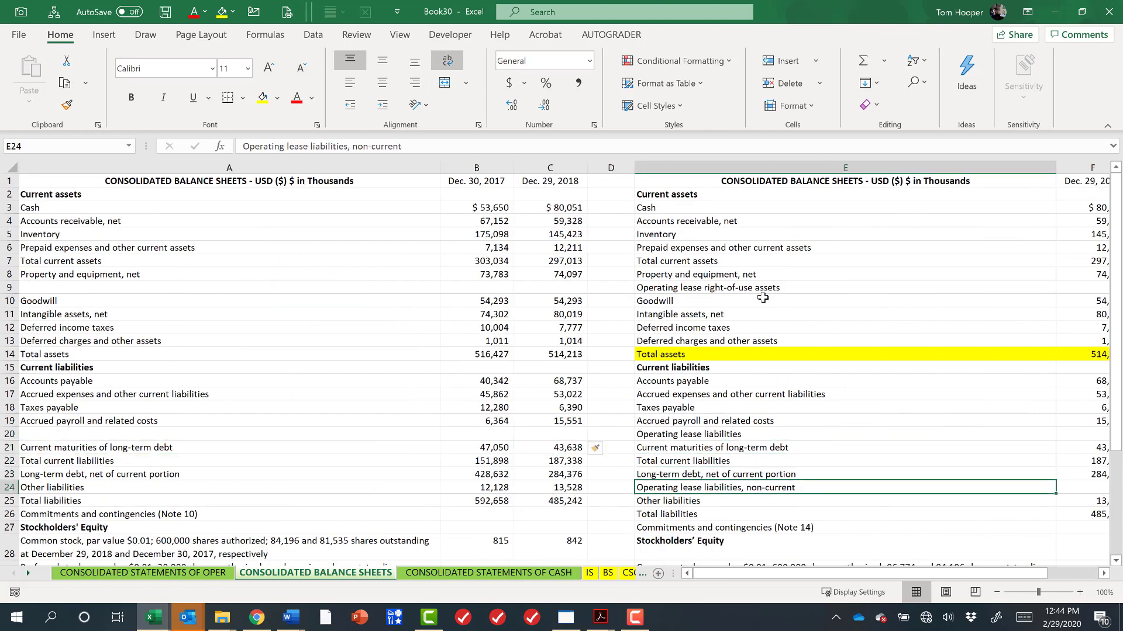
pyautogui.press('Left')
pyautogui.press('Left')
pyautogui.hotkey('shift', 'Left')
pyautogui.hotkey('shift', 'Left')
pyautogui.hotkey('ctrl', 'shift', '=')
pyautogui.press('Return')
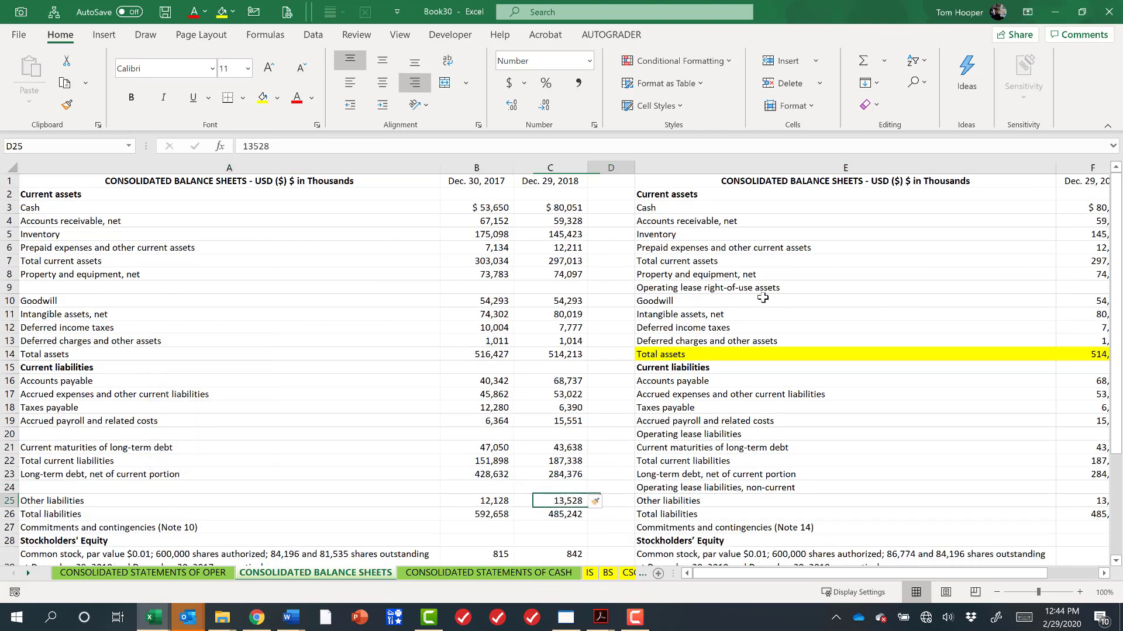
# Compare the older and newer balance sheet line labels row by row to check their alignment.
pyautogui.press('Down')
pyautogui.press('Down')
pyautogui.press('Down')
pyautogui.press('Right')
pyautogui.press('Right')
pyautogui.press('Down')
pyautogui.press('Down')
pyautogui.press('Down')
pyautogui.press('Down')
pyautogui.press('Down')
pyautogui.press('Down')
pyautogui.press('Down')
pyautogui.press('Down')
pyautogui.press('Down')
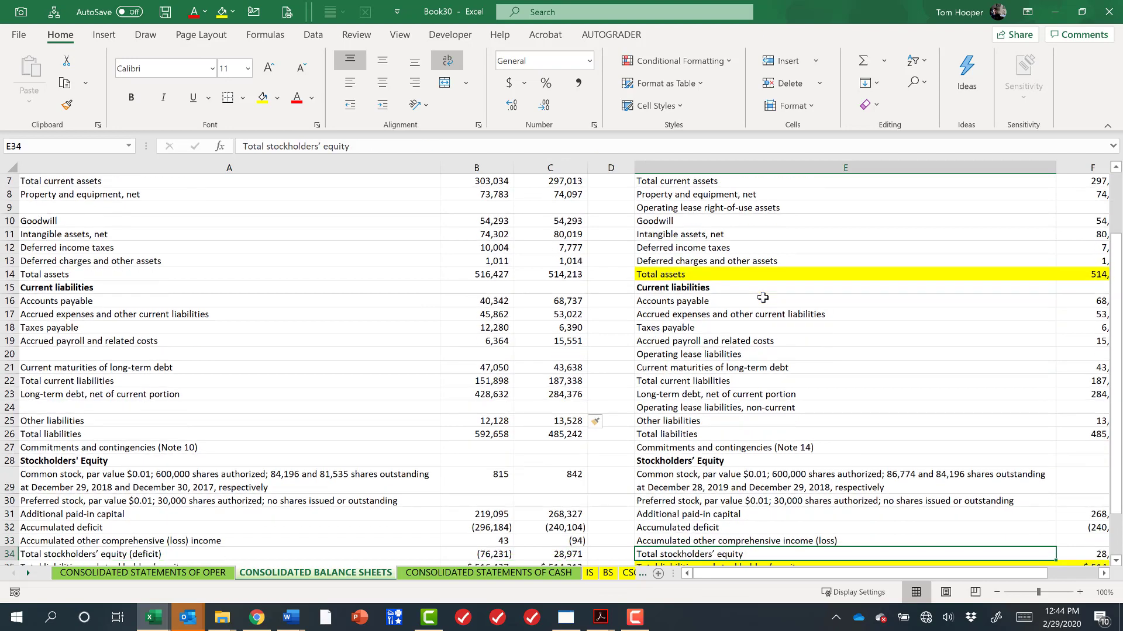
pyautogui.press('Up')
pyautogui.press('Up')
pyautogui.press('Up')
pyautogui.hotkey('ctrl', 'Up')
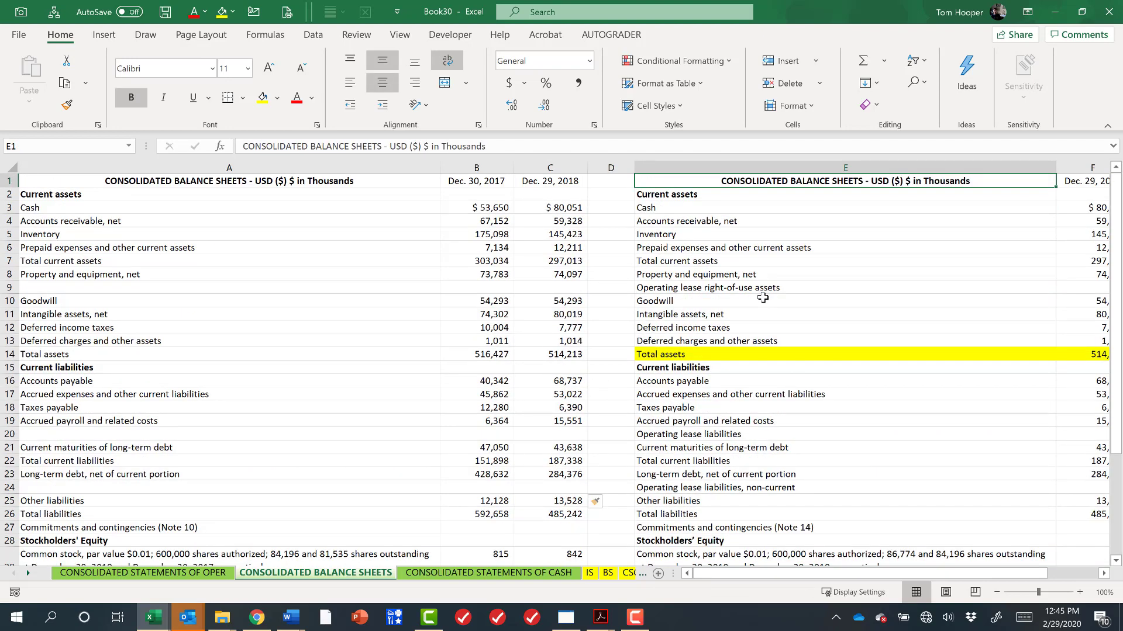
pyautogui.click(736, 288)
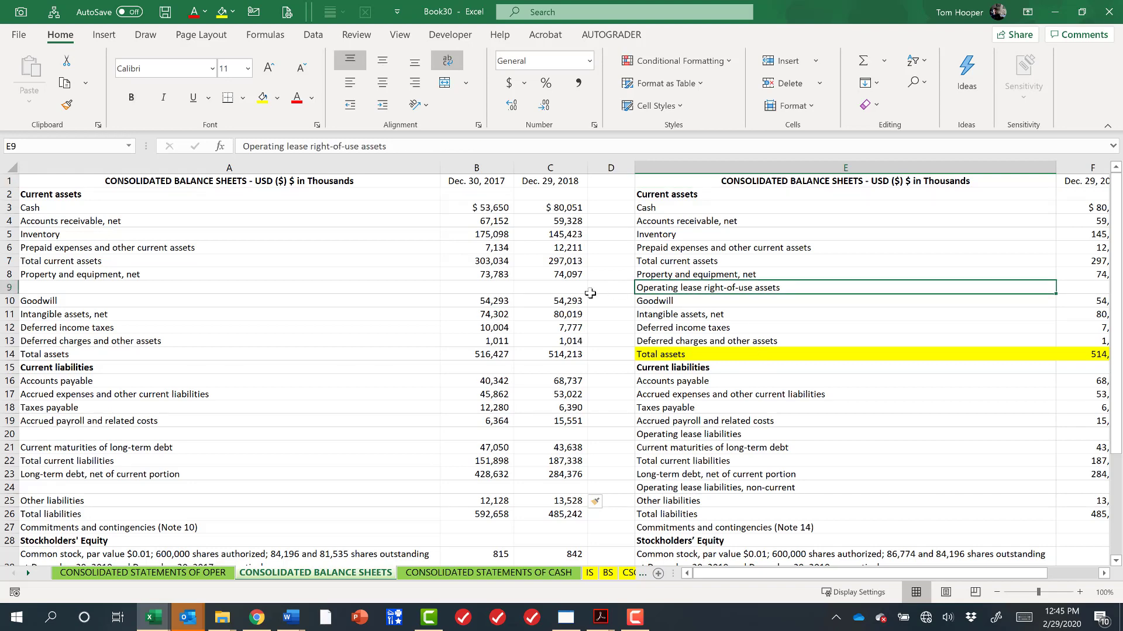
pyautogui.moveTo(561, 291); pyautogui.dragTo(295, 297)
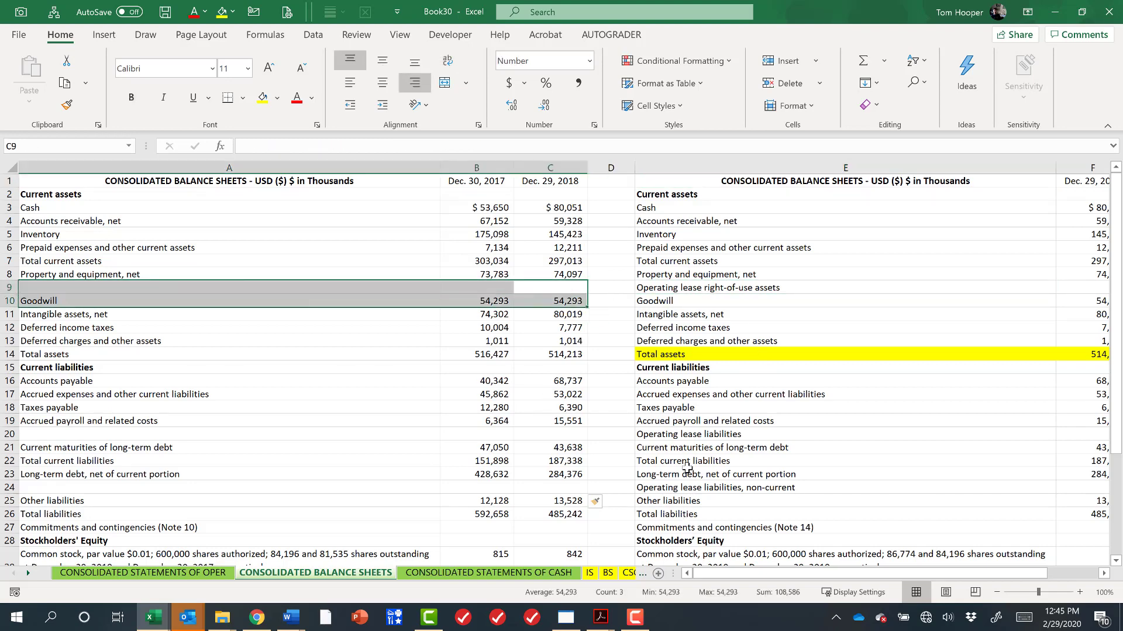
pyautogui.click(715, 289)
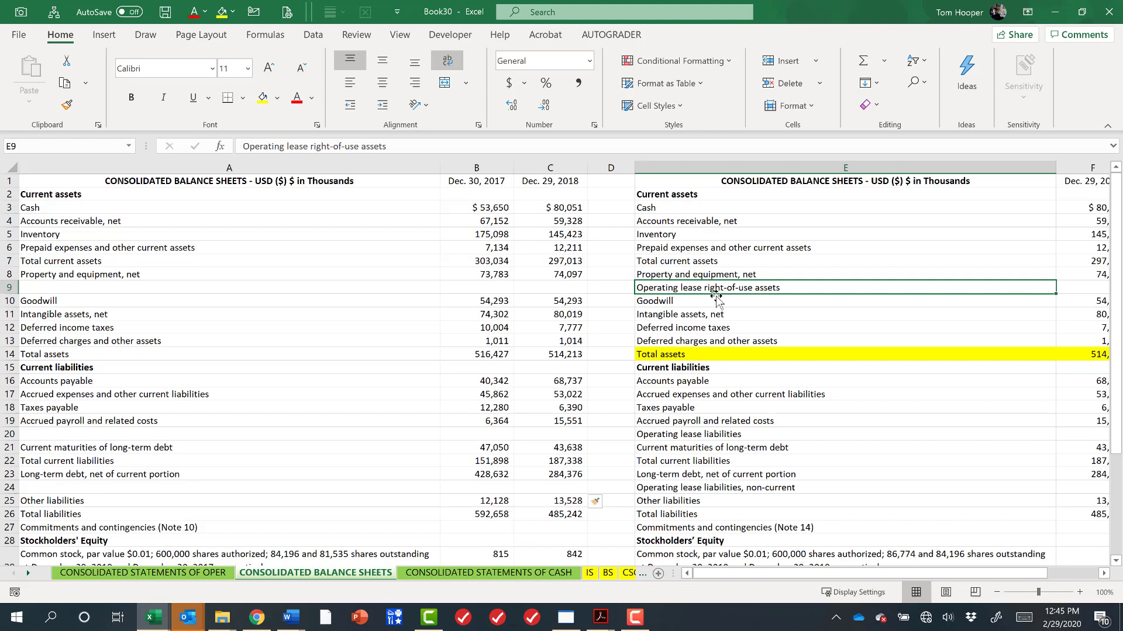
pyautogui.click(721, 434)
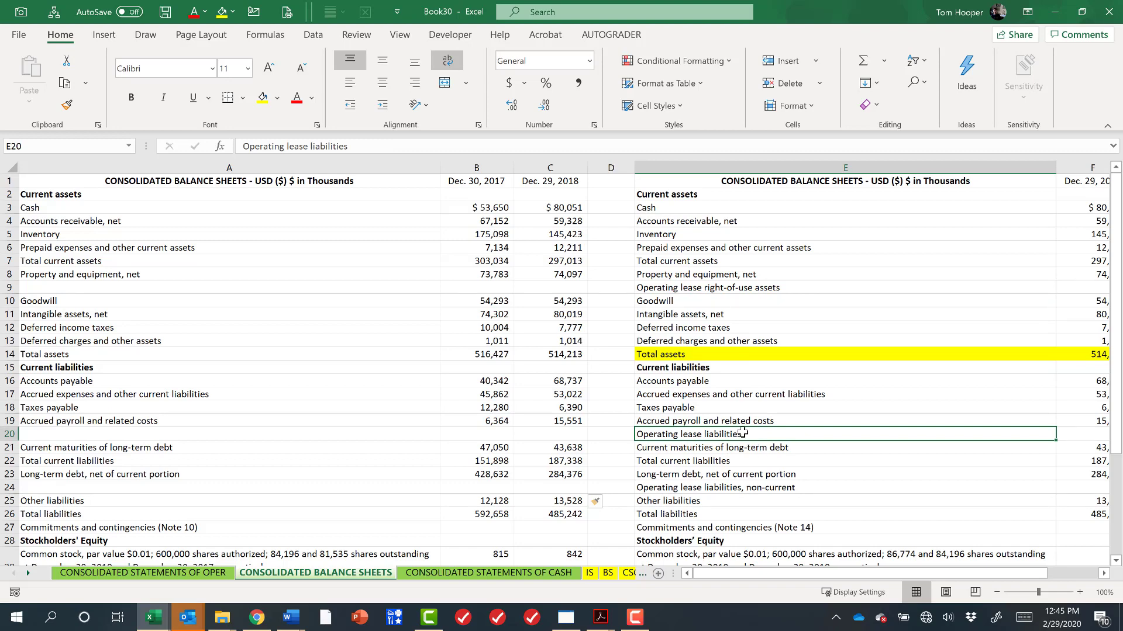
pyautogui.click(758, 484)
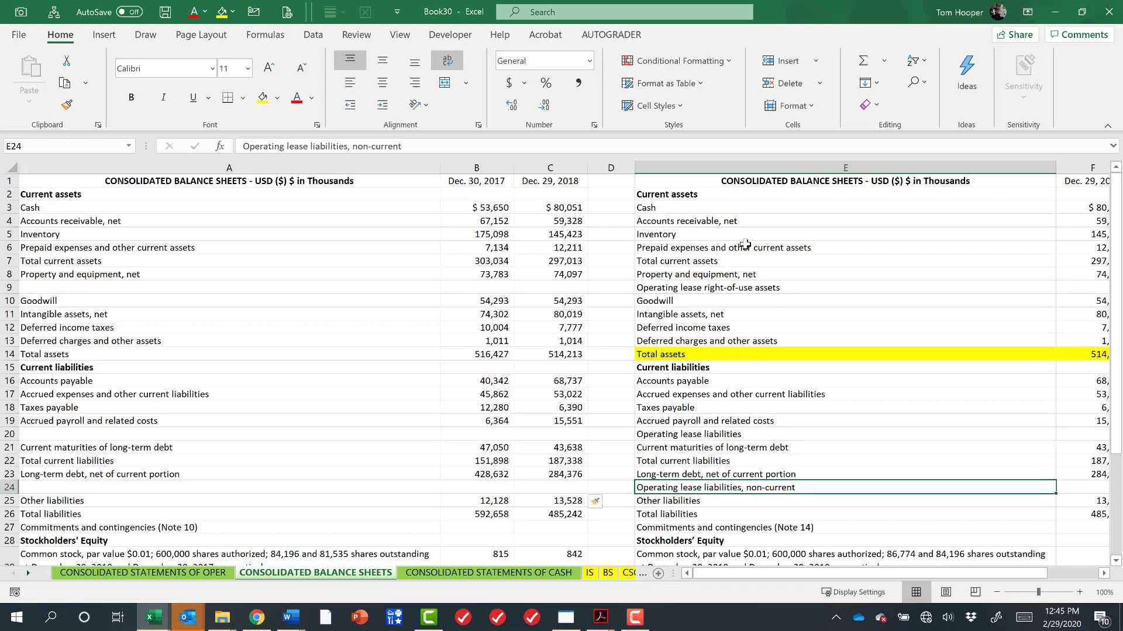
pyautogui.click(770, 279)
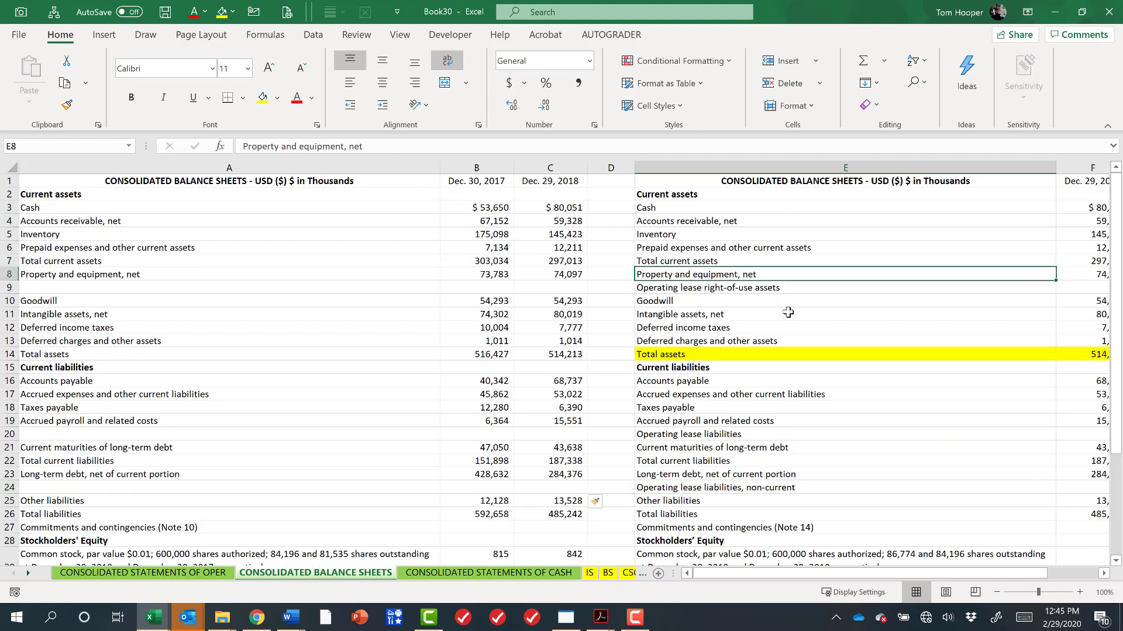
# Copy the three operating lease labels from column E into the blank cells A9, A20 and A24.
pyautogui.press('Down')
pyautogui.hotkey('ctrl', 'c')
pyautogui.press('Left')
pyautogui.press('Left')
pyautogui.press('Left')
pyautogui.press('Left')
pyautogui.hotkey('ctrl', 'v')
pyautogui.press('Down')
pyautogui.press('Down')
pyautogui.press('Down')
pyautogui.press('Down')
pyautogui.press('Right')
pyautogui.press('Right')
pyautogui.press('Right')
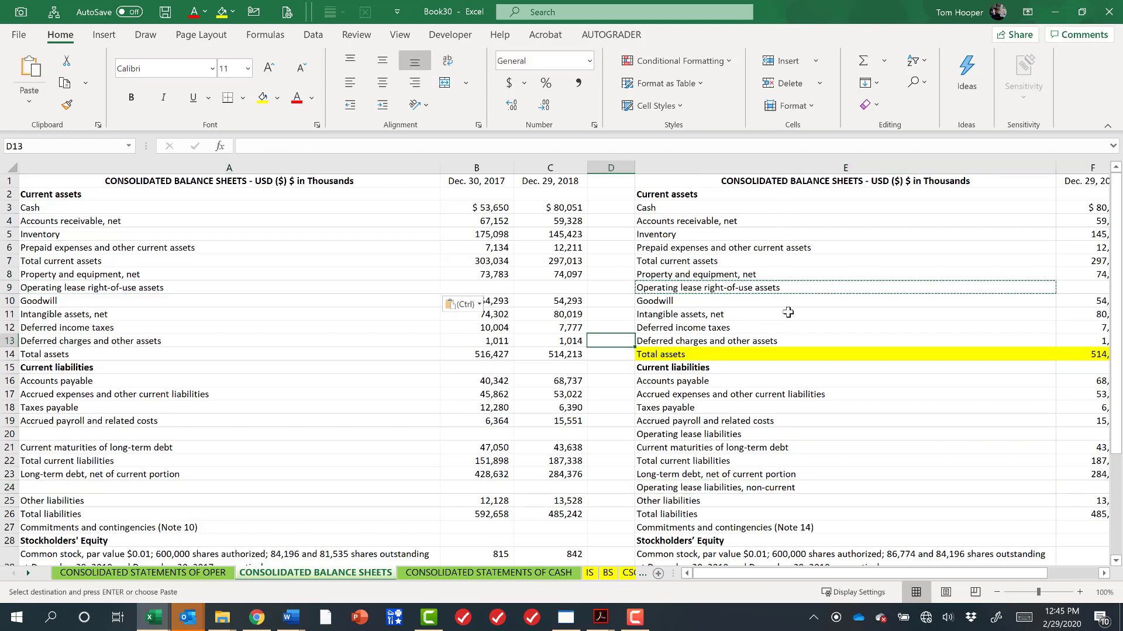
pyautogui.press('Right')
pyautogui.press('Down')
pyautogui.press('Down')
pyautogui.press('Down')
pyautogui.press('Down')
pyautogui.press('Down')
pyautogui.press('Down')
pyautogui.press('Down')
pyautogui.press('Down')
pyautogui.press('Up')
pyautogui.hotkey('ctrl', 'c')
pyautogui.press('Left')
pyautogui.press('Left')
pyautogui.press('Left')
pyautogui.press('Left')
pyautogui.hotkey('ctrl', 'v')
pyautogui.press('Right')
pyautogui.press('Right')
pyautogui.press('Right')
pyautogui.press('Right')
pyautogui.press('Down')
pyautogui.press('Down')
pyautogui.press('Down')
pyautogui.press('Down')
pyautogui.hotkey('ctrl', 'c')
pyautogui.press('Left')
pyautogui.press('Left')
pyautogui.press('Left')
pyautogui.press('Left')
pyautogui.hotkey('ctrl', 'v')
# Remove the (Note 14) reference from the newer Commitments and contingencies label in E27.
pyautogui.press('Right')
pyautogui.press('Right')
pyautogui.press('Right')
pyautogui.press('Right')
pyautogui.press('Down')
pyautogui.press('Down')
pyautogui.press('Down')
pyautogui.press('Down')
pyautogui.press('Down')
pyautogui.press('Down')
pyautogui.press('Down')
pyautogui.press('Down')
pyautogui.press('Down')
pyautogui.press('Down')
pyautogui.press('Down')
pyautogui.press('Down')
pyautogui.press('Down')
pyautogui.press('Down')
pyautogui.press('Down')
pyautogui.press('Down')
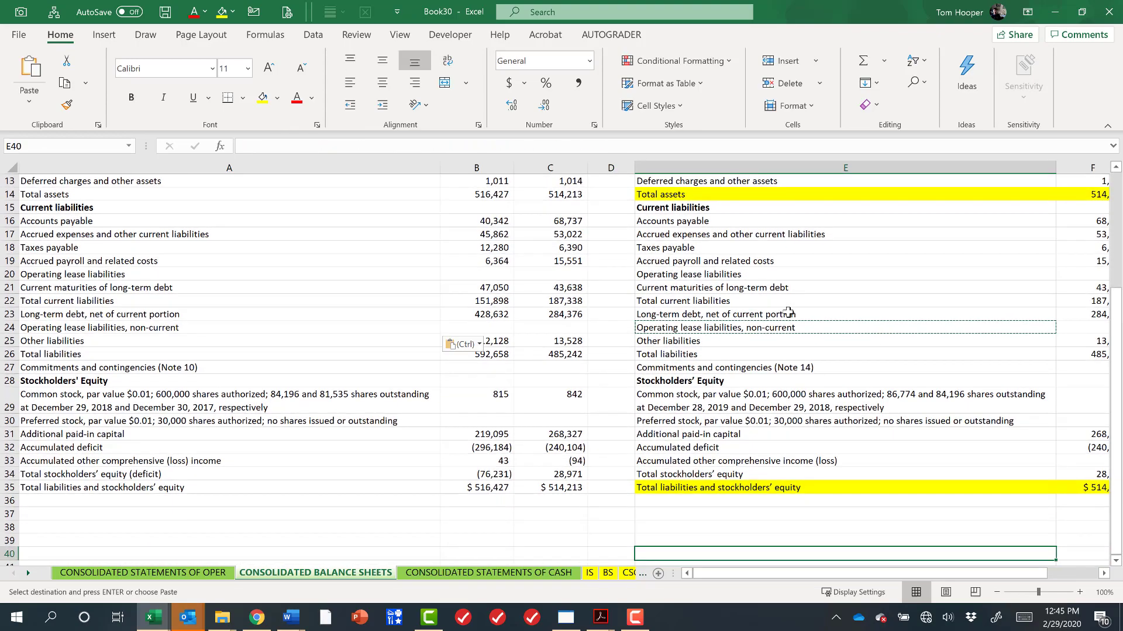
pyautogui.hotkey('ctrl', 'Up')
pyautogui.hotkey('ctrl', 'Up')
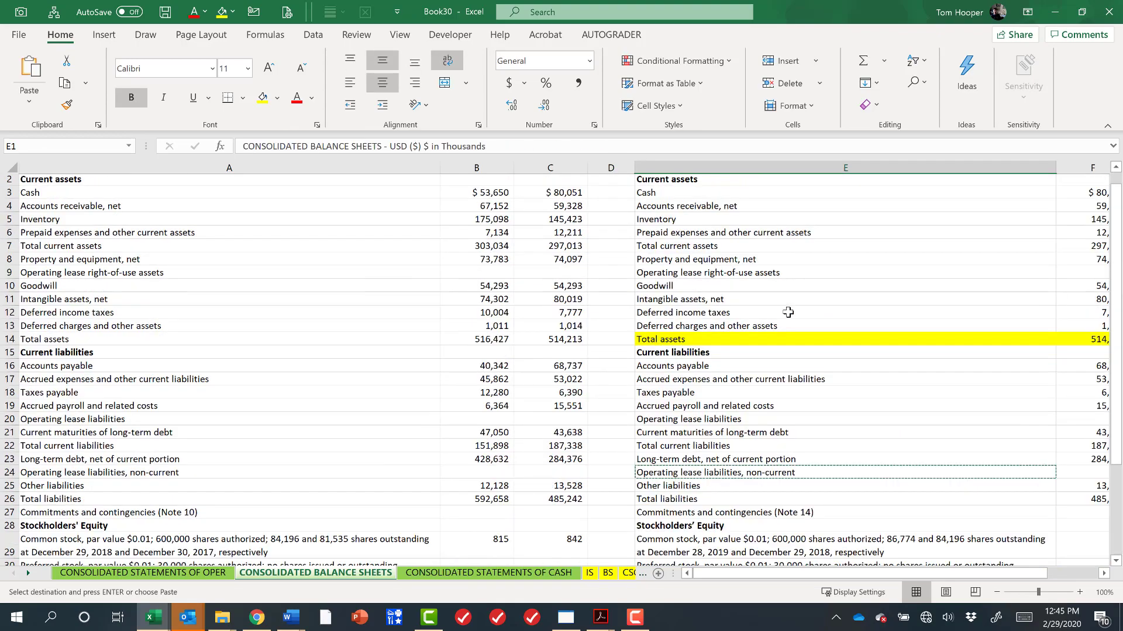
pyautogui.press('Down')
pyautogui.press('Down')
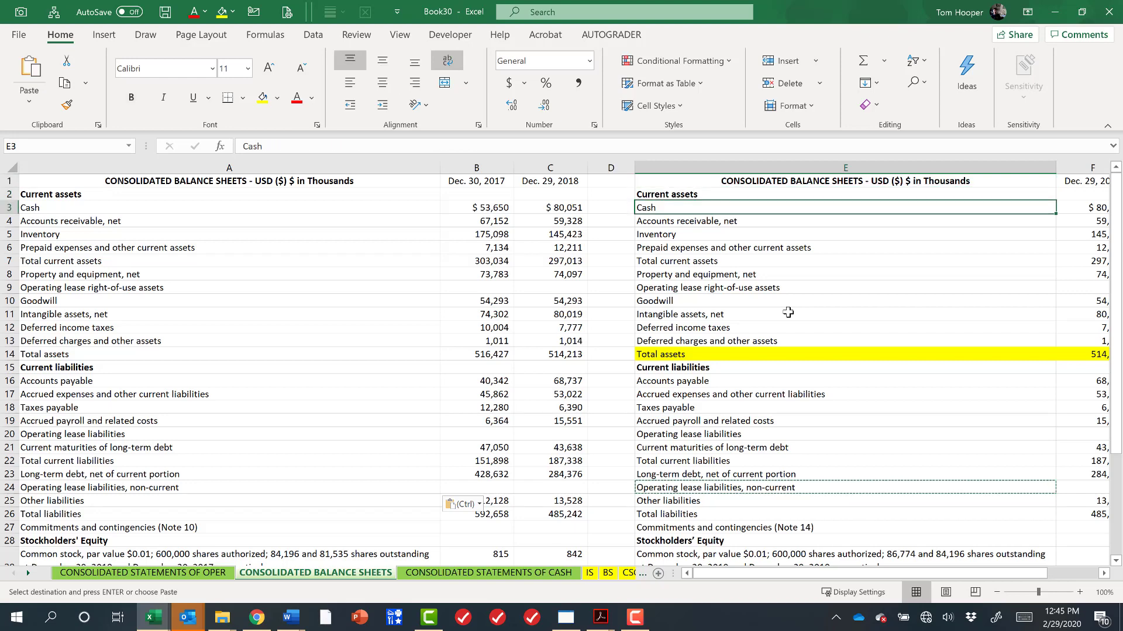
pyautogui.press('Down')
pyautogui.press('Down')
pyautogui.press('Down')
pyautogui.press('Down')
pyautogui.press('Down')
pyautogui.press('Down')
pyautogui.press('Down')
pyautogui.press('Down')
pyautogui.press('Down')
pyautogui.press('Down')
pyautogui.press('Down')
pyautogui.press('Down')
pyautogui.press('Down')
pyautogui.press('Down')
pyautogui.press('Down')
pyautogui.press('Down')
pyautogui.press('Down')
pyautogui.press('Down')
pyautogui.press('Down')
pyautogui.press('Down')
pyautogui.press('F2')
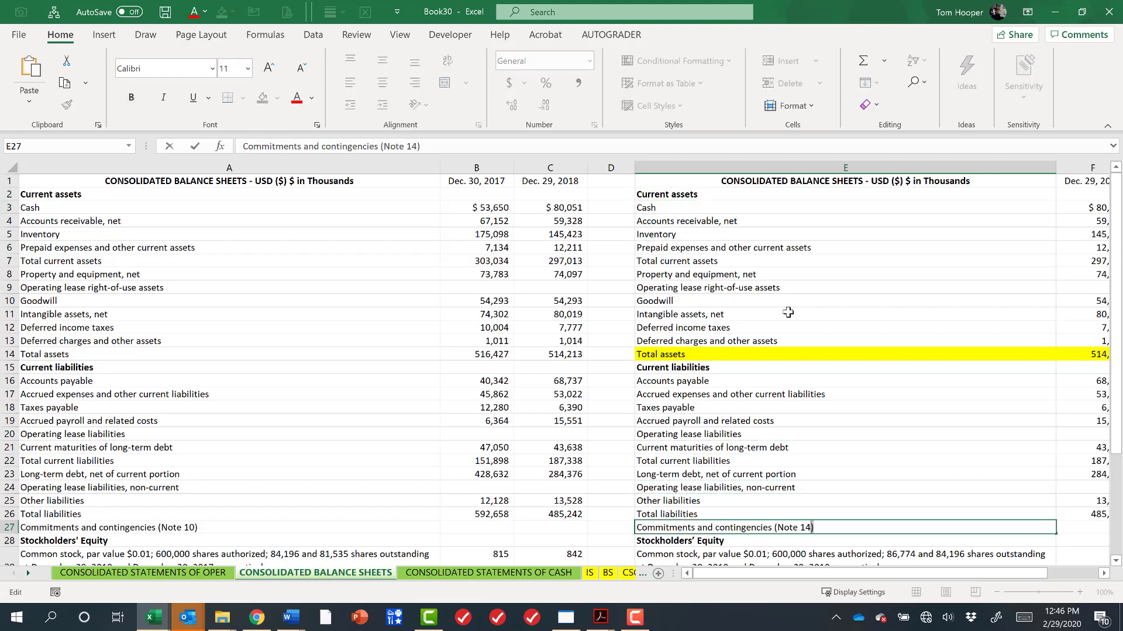
pyautogui.hotkey('ctrl', 'shift', 'Left')
pyautogui.hotkey('ctrl', 'shift', 'Left')
pyautogui.press('Delete')
pyautogui.press('Return')
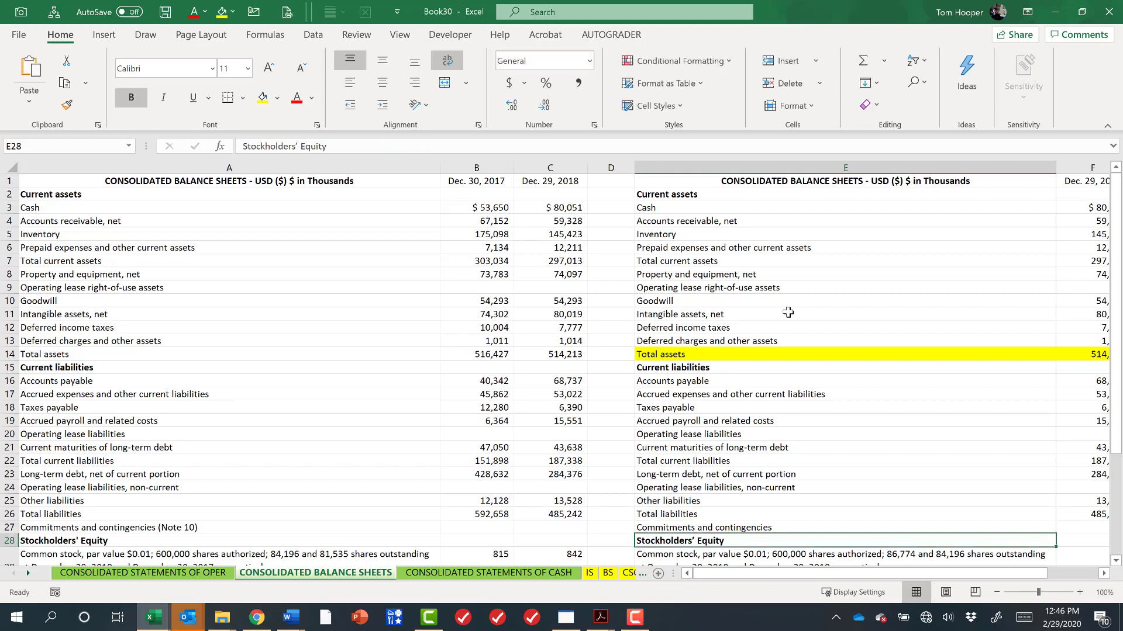
# Edit A27 to read Commitments and contingencies (Note 10, 2018) (Note 14, 2019).
pyautogui.press('Up')
pyautogui.press('Left')
pyautogui.press('Left')
pyautogui.press('Left')
pyautogui.press('Left')
pyautogui.press('F2')
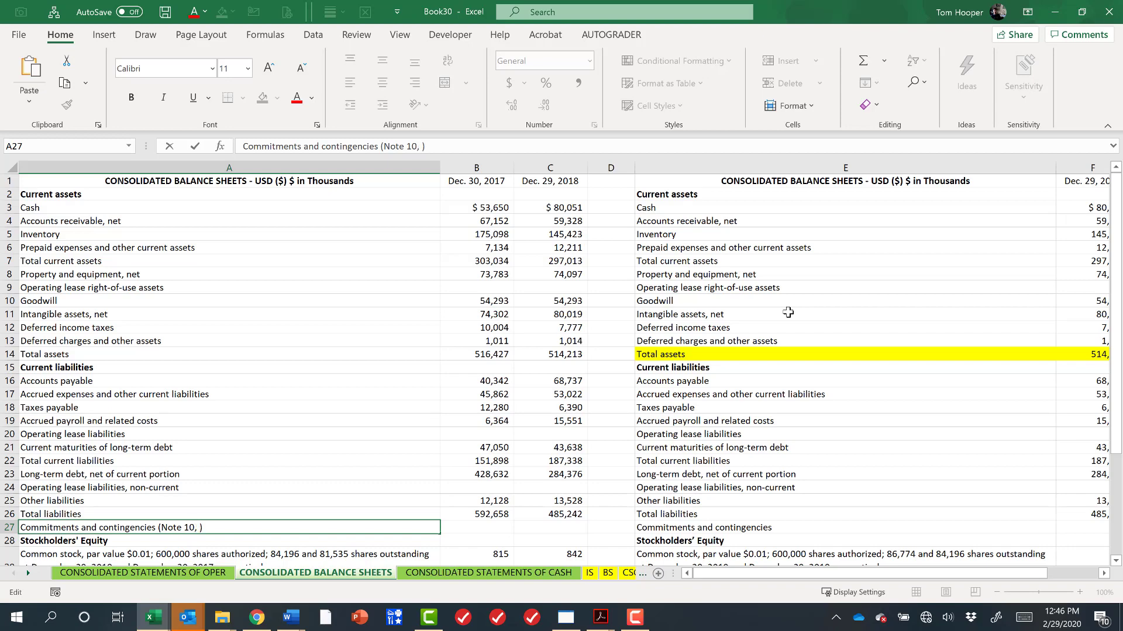
pyautogui.write('201')
pyautogui.write(' (Note 14)')
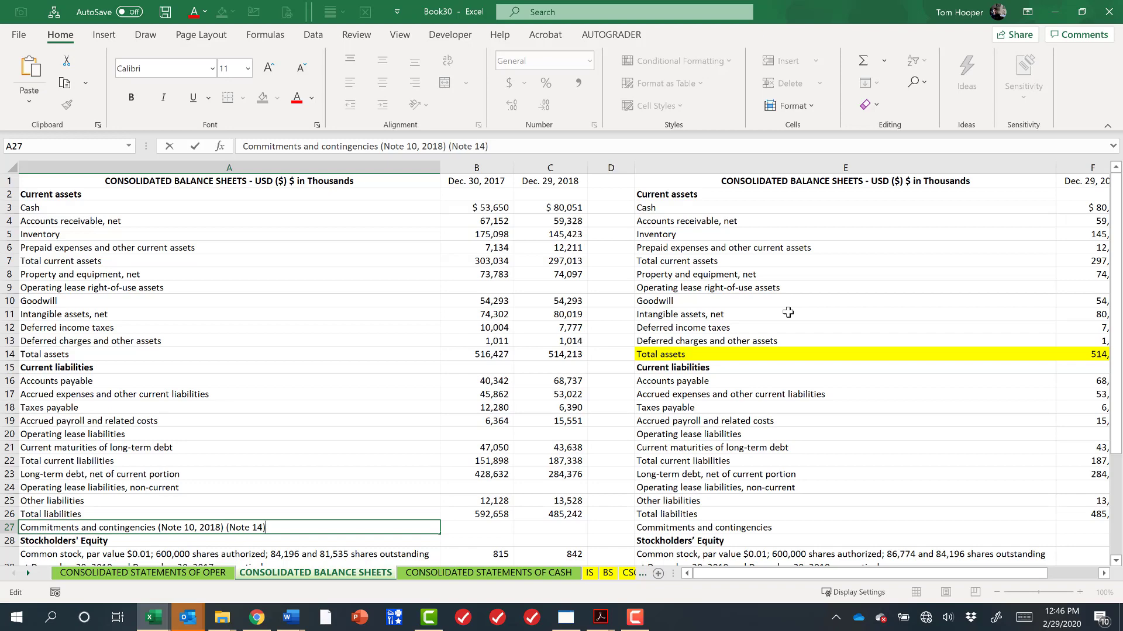
pyautogui.write(', 20')
pyautogui.press('Return')
# Delete column E, the newer statement's duplicate label column.
pyautogui.press('Up')
pyautogui.press('Right')
pyautogui.press('Right')
pyautogui.press('Right')
pyautogui.press('Right')
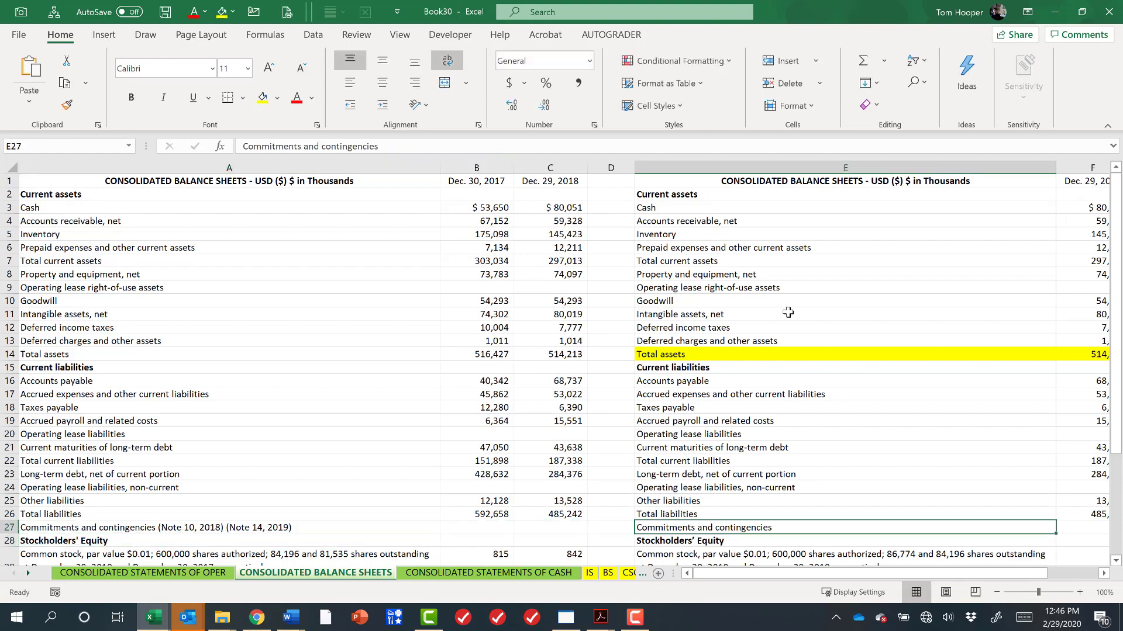
pyautogui.press('Down')
pyautogui.press('Down')
pyautogui.press('Down')
pyautogui.press('Down')
pyautogui.press('Down')
pyautogui.press('Down')
pyautogui.press('Down')
pyautogui.press('Down')
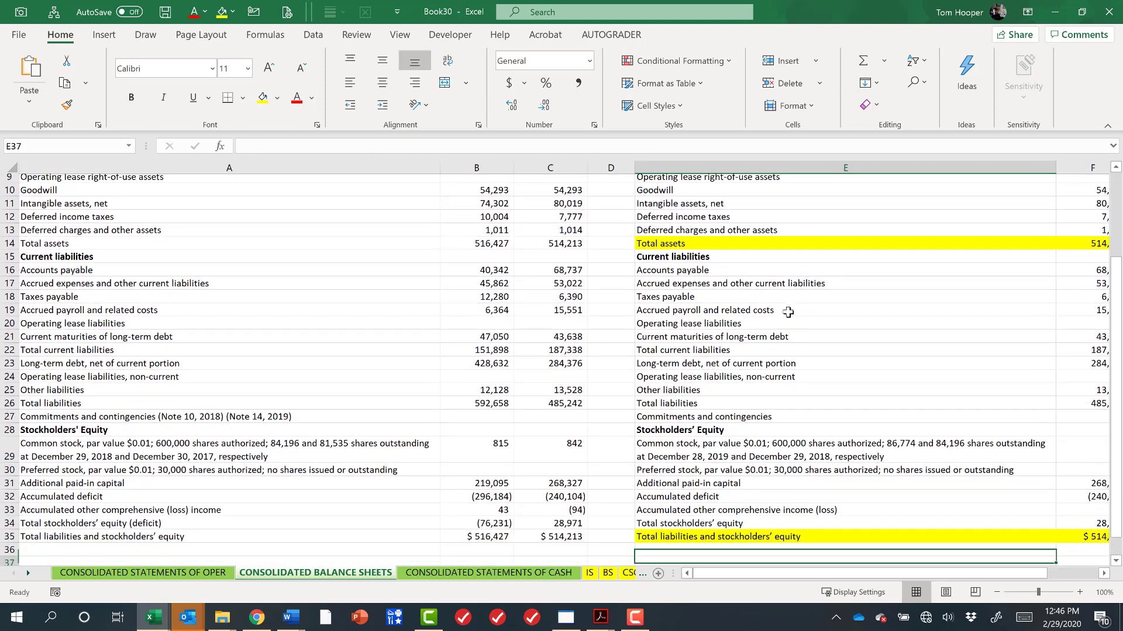
pyautogui.hotkey('ctrl', 'space')
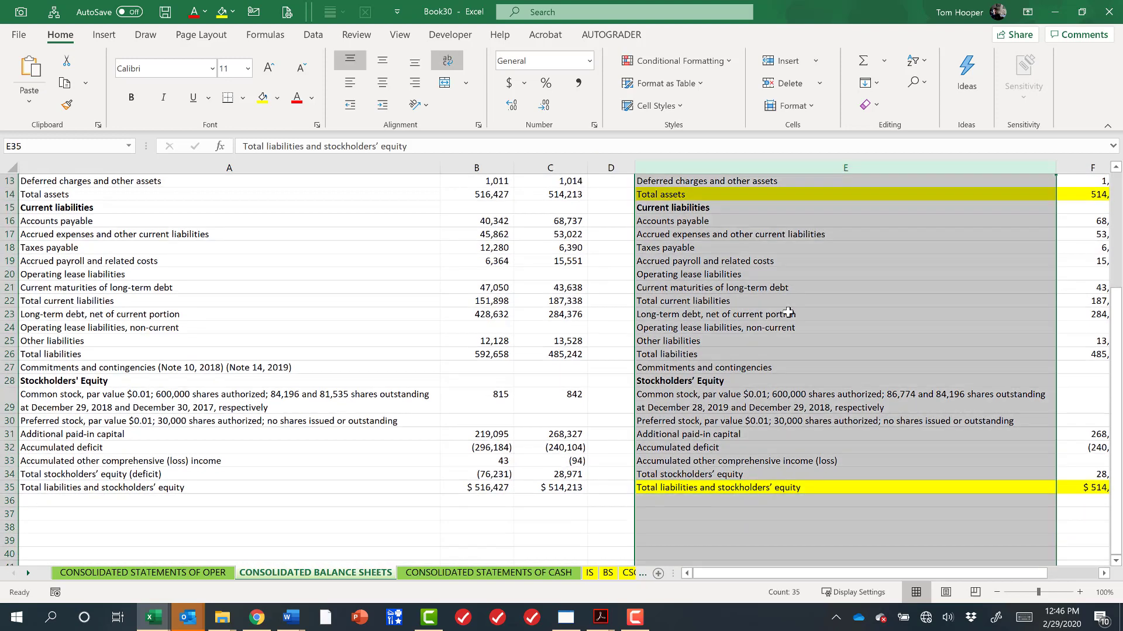
pyautogui.hotkey('ctrl', '-')
pyautogui.press('Up')
pyautogui.press('Up')
pyautogui.press('Up')
pyautogui.press('Up')
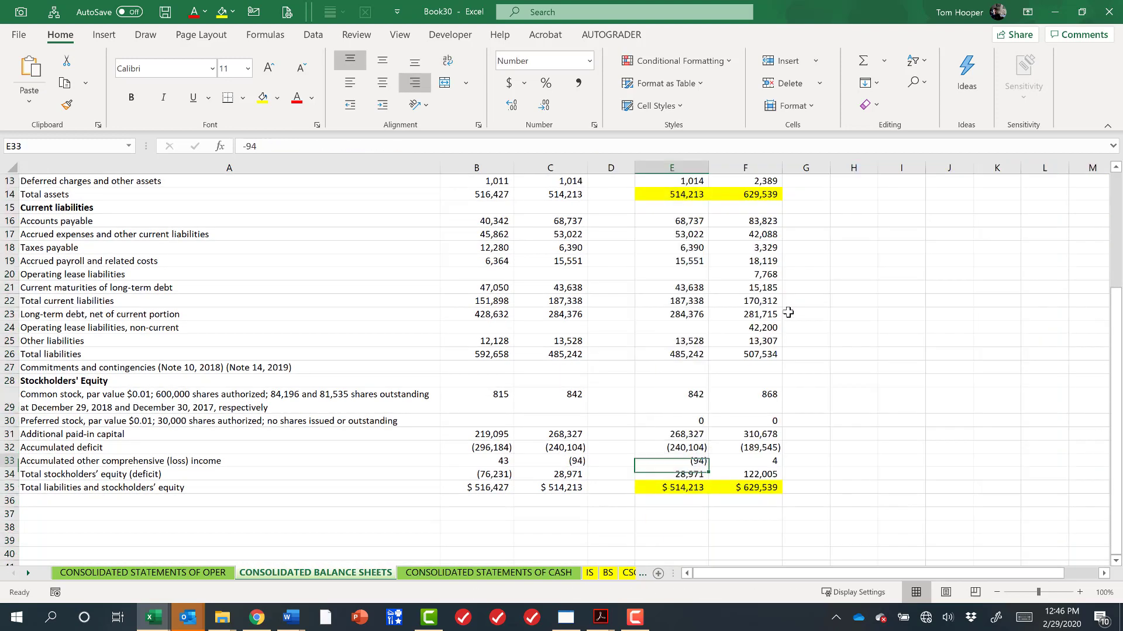
pyautogui.press('Up')
pyautogui.press('Up')
pyautogui.press('Up')
pyautogui.press('Up')
pyautogui.press('Up')
pyautogui.press('Up')
pyautogui.press('Up')
pyautogui.press('Up')
pyautogui.press('Up')
pyautogui.press('Up')
pyautogui.press('Up')
pyautogui.press('Up')
pyautogui.press('Up')
pyautogui.press('Up')
pyautogui.press('Up')
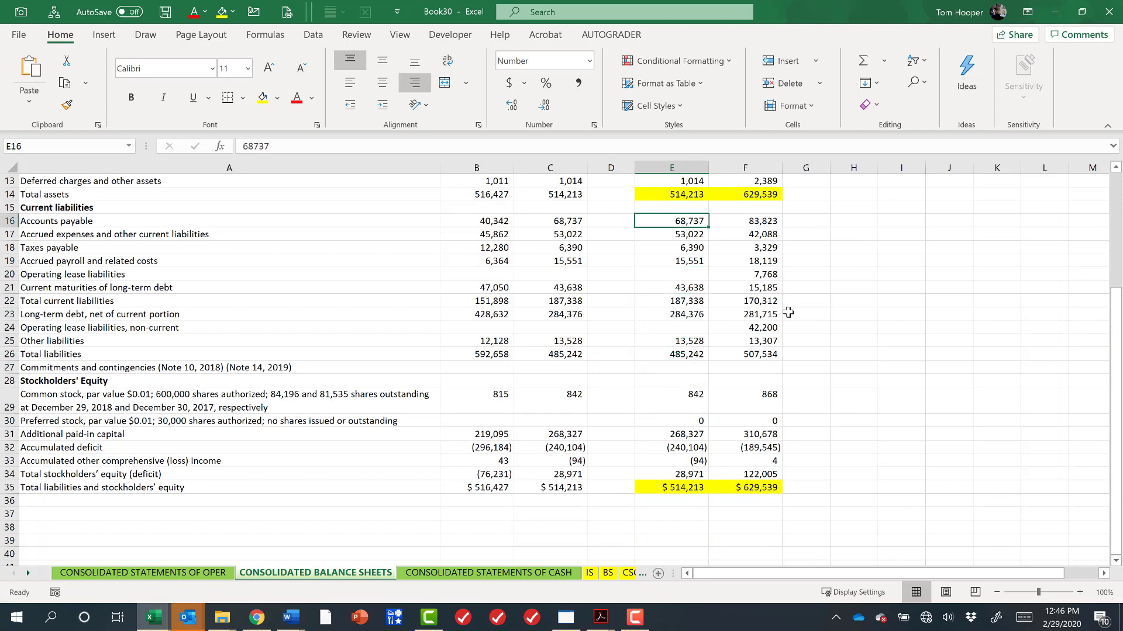
pyautogui.press('Up')
pyautogui.press('Up')
pyautogui.press('Up')
pyautogui.press('Up')
pyautogui.press('Up')
pyautogui.press('Up')
pyautogui.press('Up')
pyautogui.press('Up')
pyautogui.press('Up')
pyautogui.press('Up')
pyautogui.press('Up')
pyautogui.press('Up')
pyautogui.press('Up')
pyautogui.press('Up')
pyautogui.press('Up')
pyautogui.press('Left')
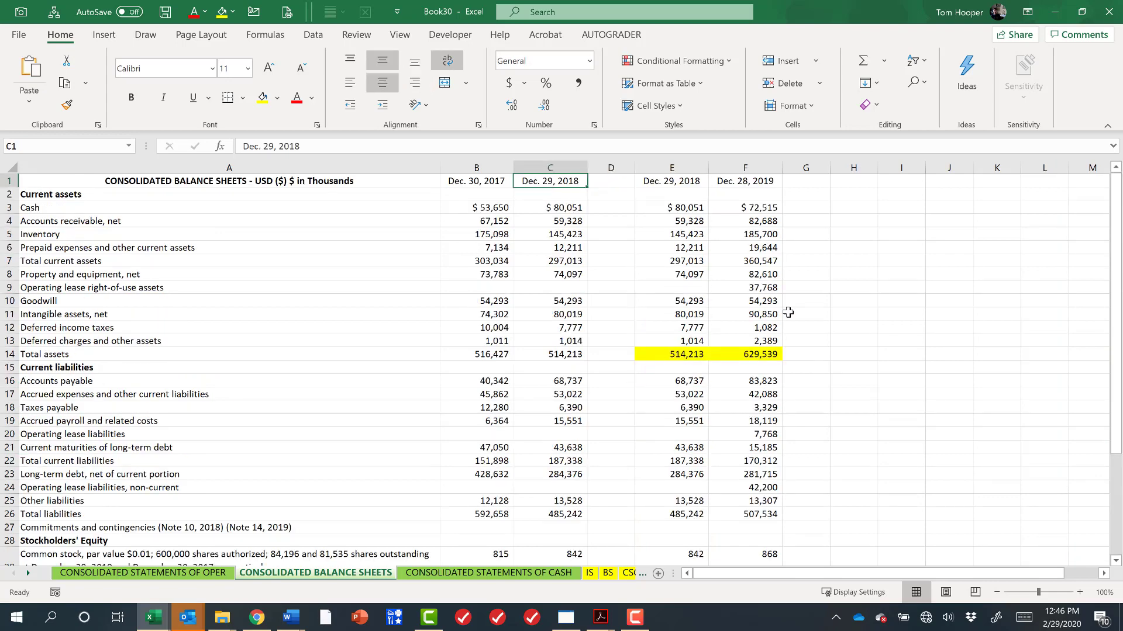
# Enter a check formula =C3-E3 in D3 and fill it down column D through the balance sheet.
pyautogui.press('Down')
pyautogui.press('Down')
pyautogui.write('=')
pyautogui.press('Left')
pyautogui.write('-')
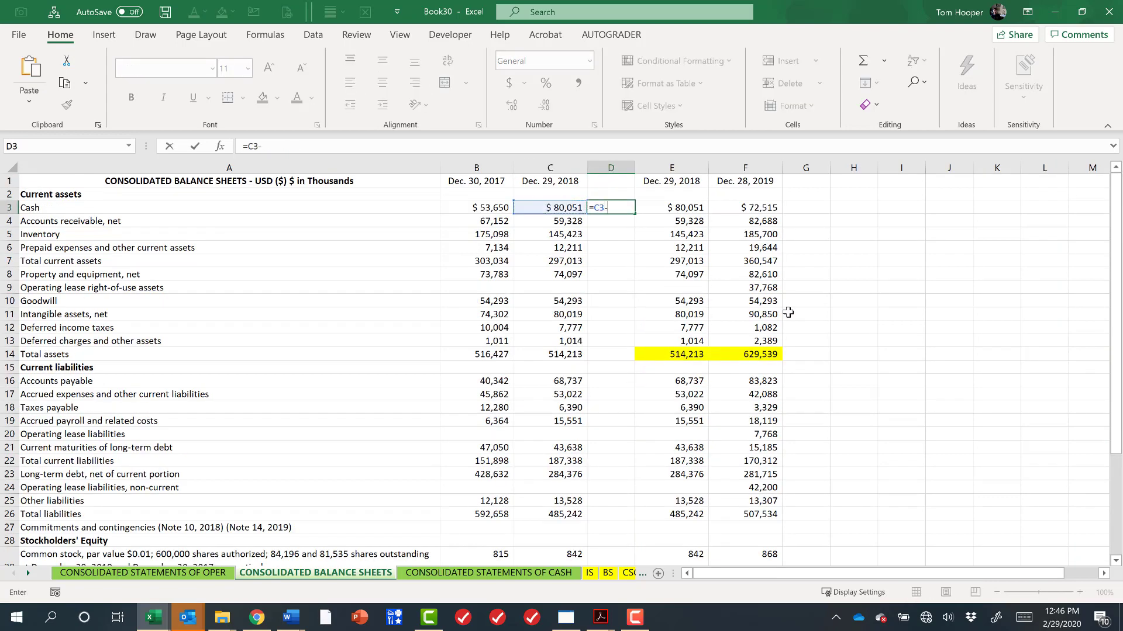
pyautogui.press('Right')
pyautogui.hotkey('ctrl', 'Return')
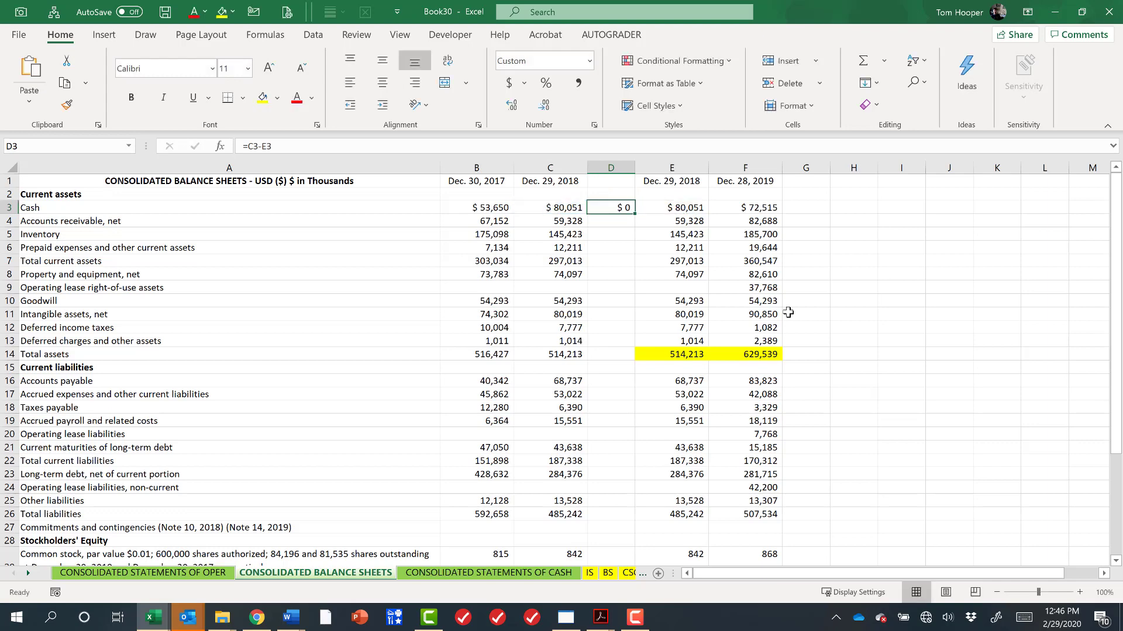
pyautogui.hotkey('ctrl', 'c')
pyautogui.scroll(-4, 663, 403)
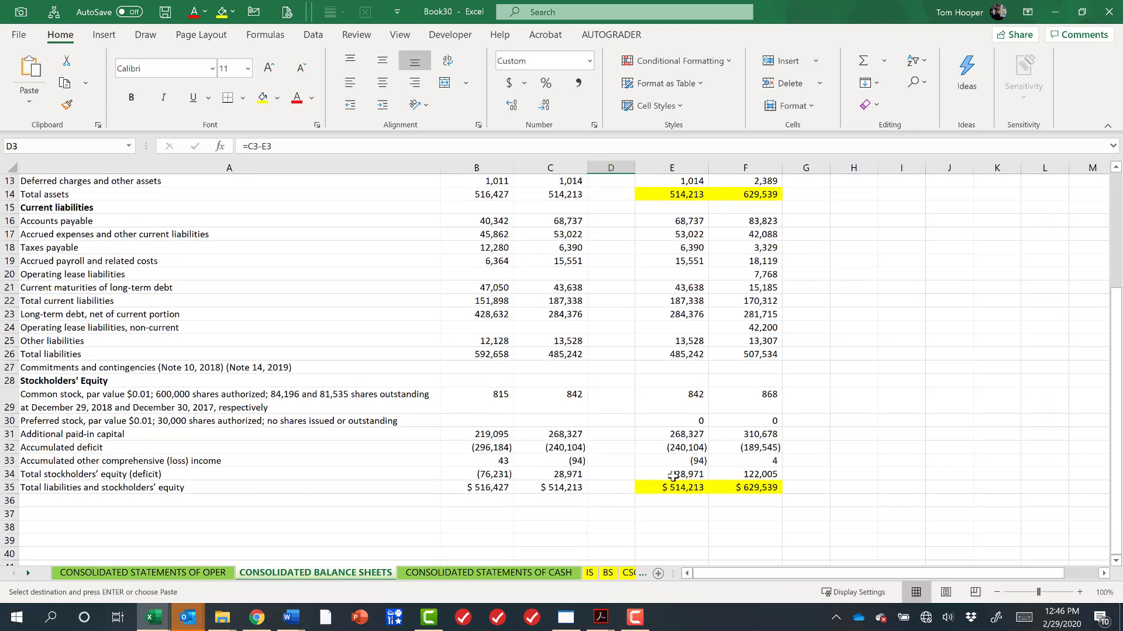
pyautogui.keyDown('shift'); pyautogui.click(621, 488); pyautogui.keyUp('shift')
pyautogui.hotkey('ctrl', 'v')
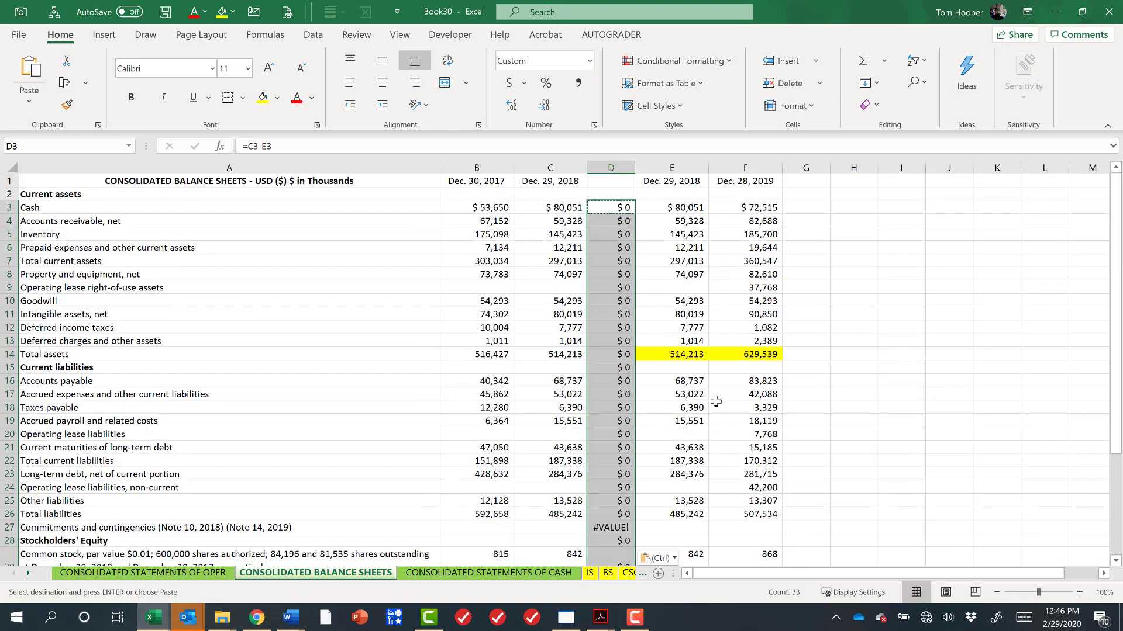
pyautogui.scroll(-4, 603, 460)
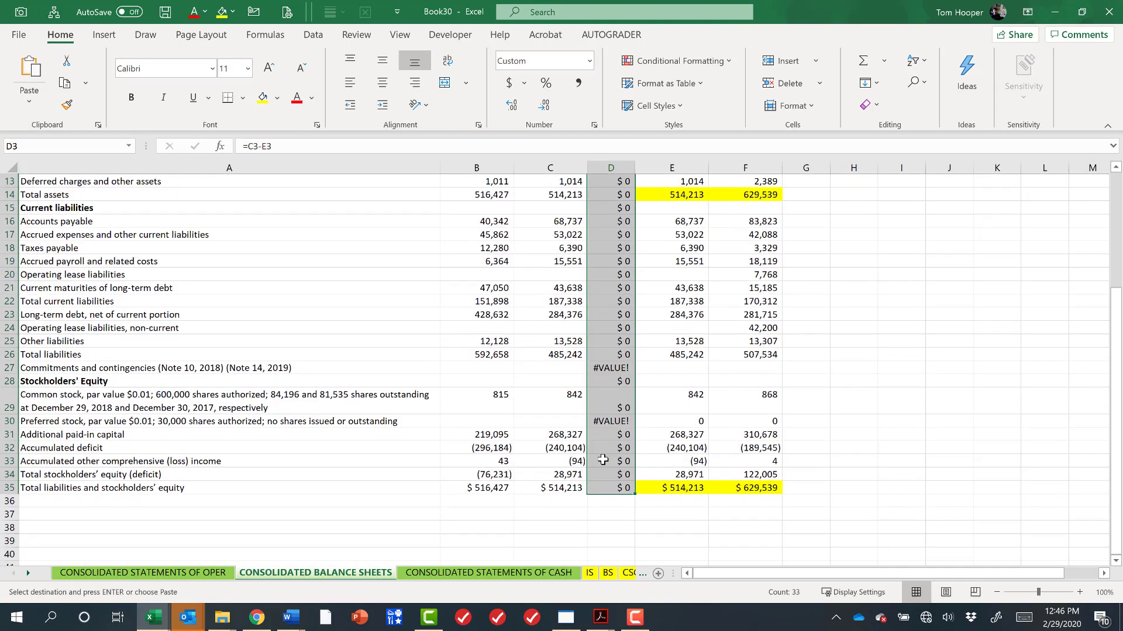
pyautogui.scroll(4, 603, 460)
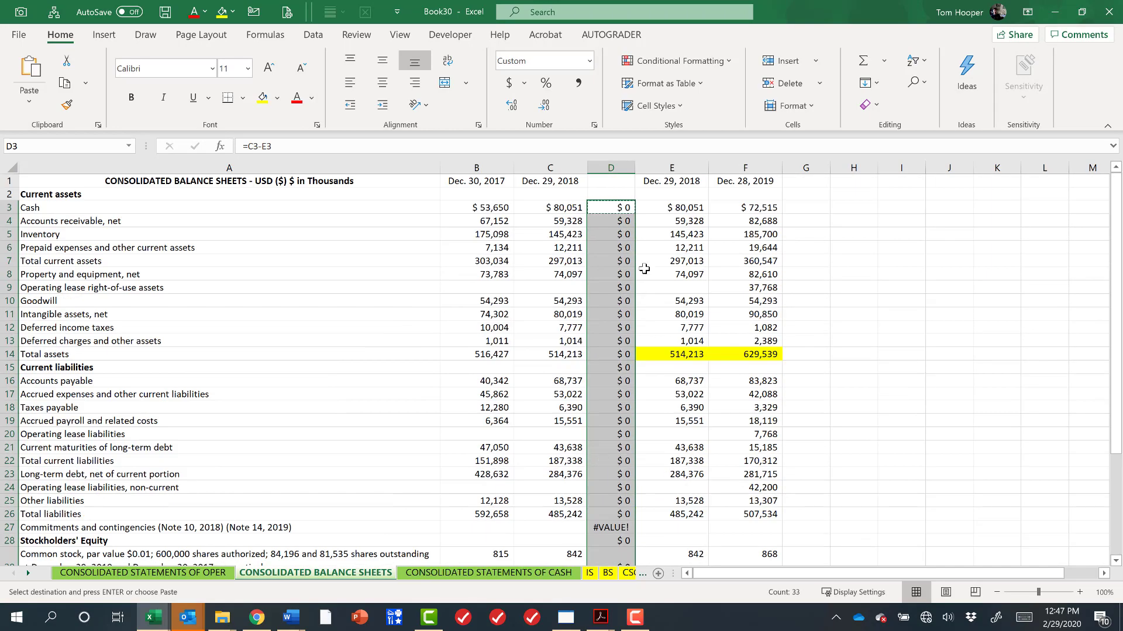
# Delete the check column and the older statement's Dec. 29, 2018 column.
pyautogui.moveTo(590, 166); pyautogui.dragTo(549, 167)
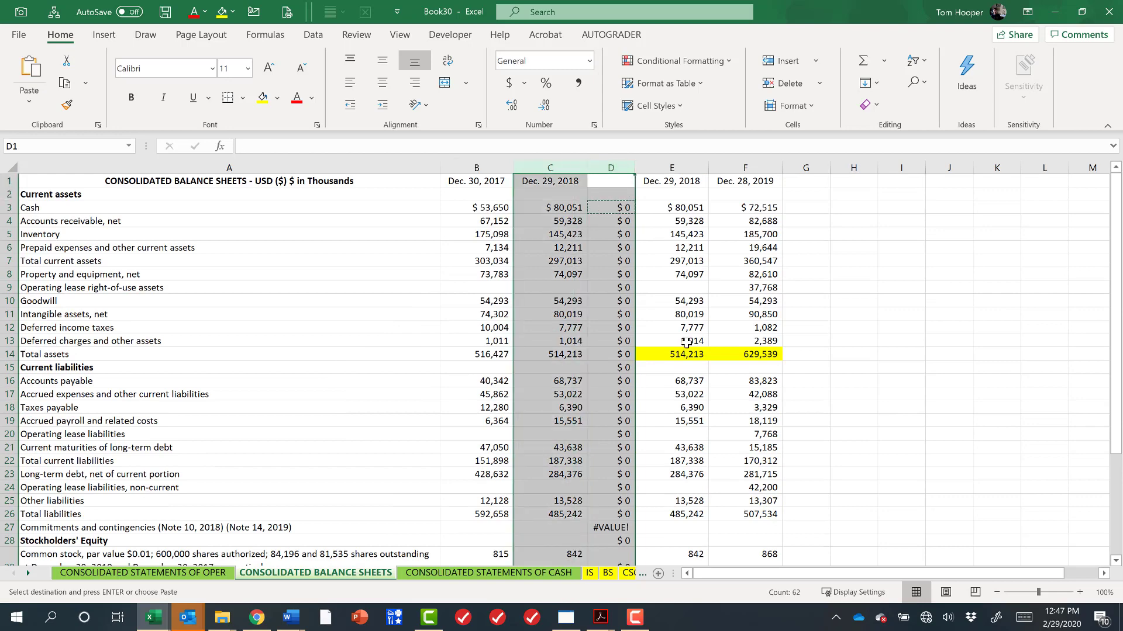
pyautogui.hotkey('ctrl', '-')
pyautogui.press('Up')
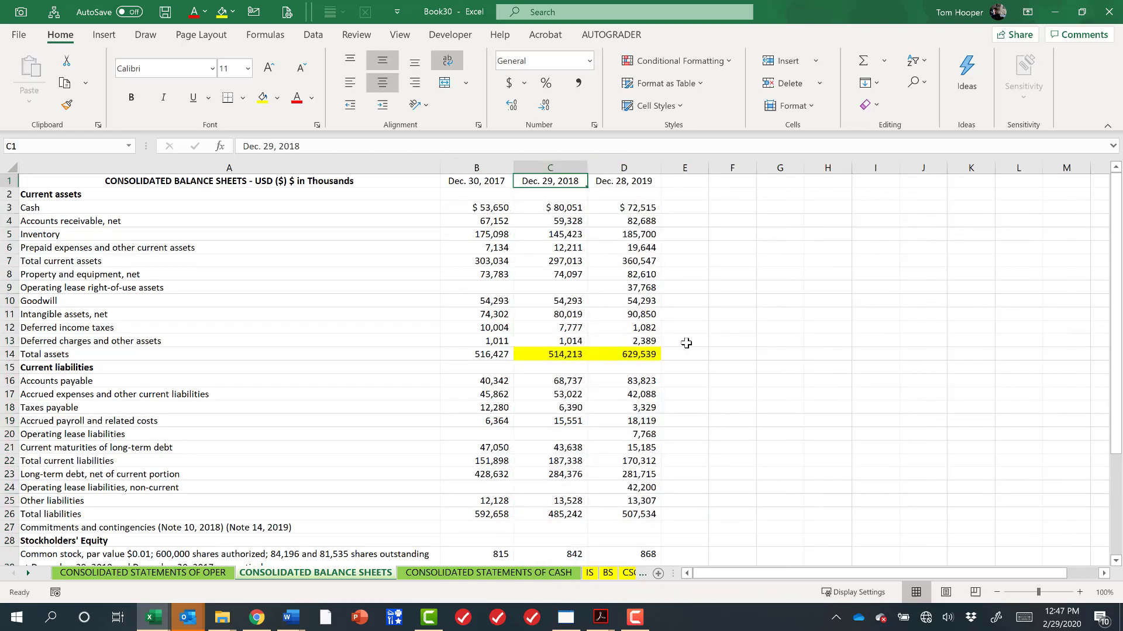
# Remove the yellow fill from the highlighted total figures in the Dec. 29, 2018 and Dec. 28, 2019 columns.
pyautogui.press('Left')
pyautogui.press('Down')
pyautogui.press('Down')
pyautogui.press('Down')
pyautogui.press('Down')
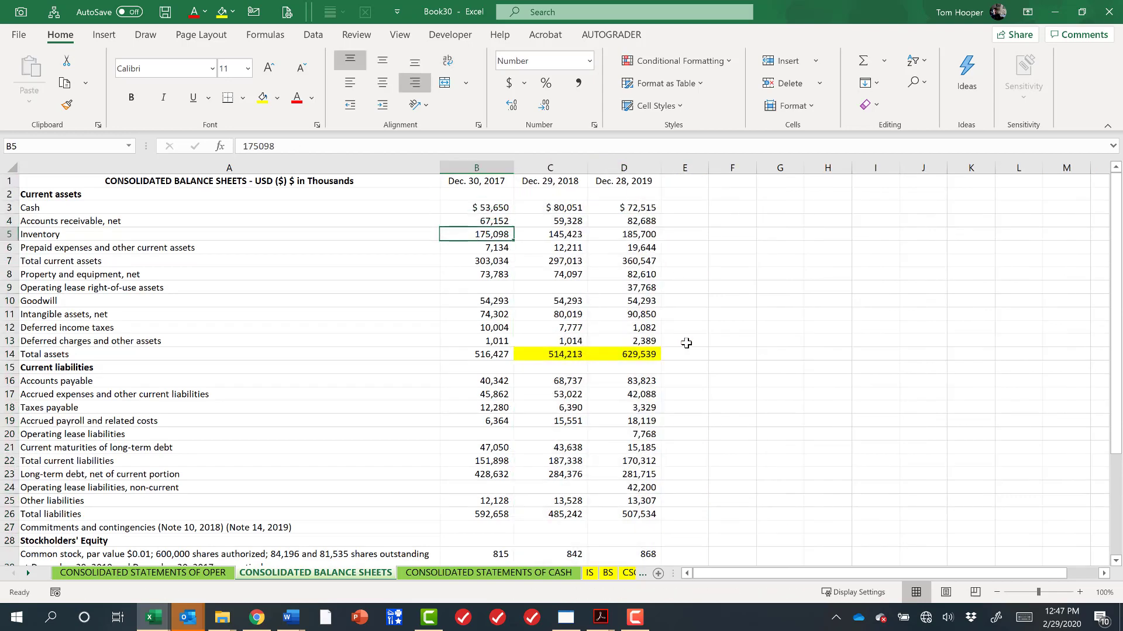
pyautogui.press('Up')
pyautogui.press('Up')
pyautogui.press('Up')
pyautogui.press('Up')
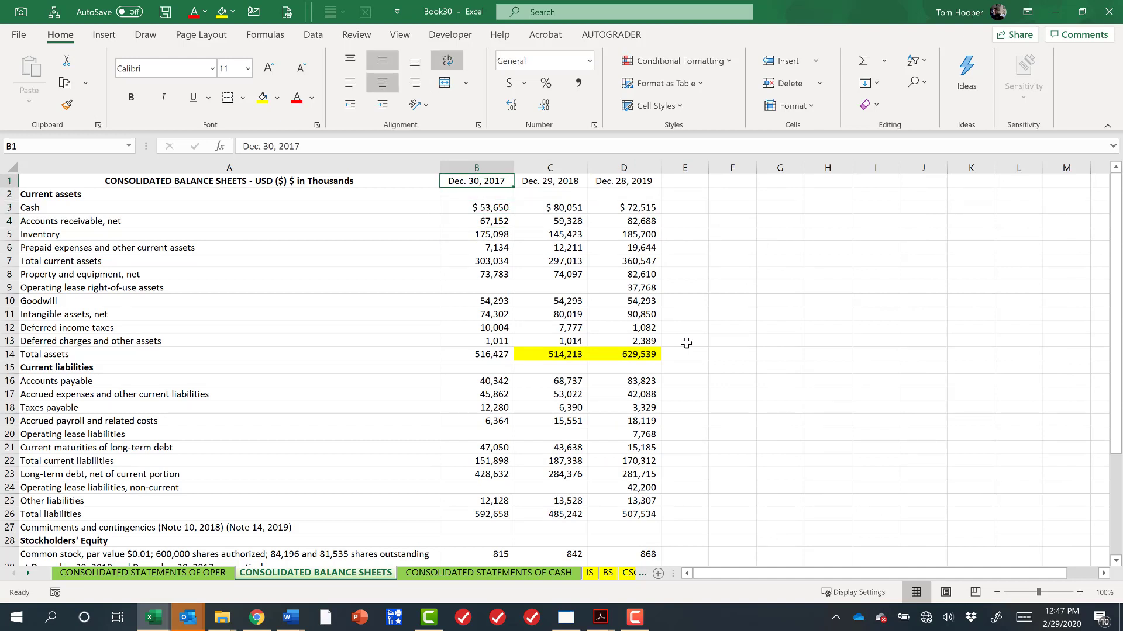
pyautogui.moveTo(572, 355); pyautogui.dragTo(605, 355)
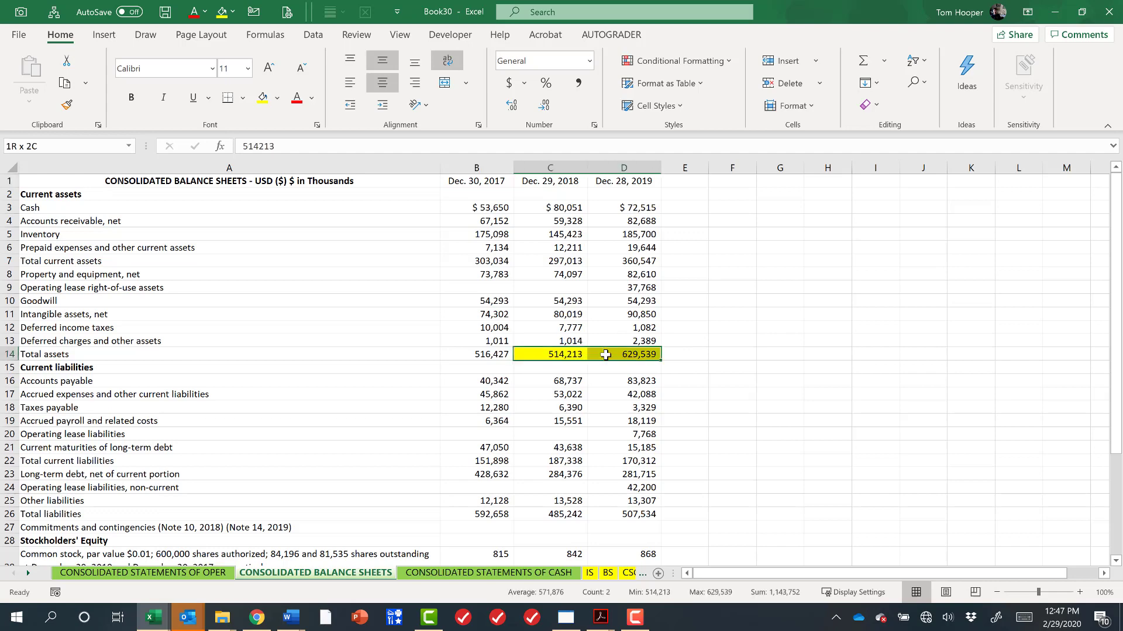
pyautogui.press('Down')
pyautogui.press('Down')
pyautogui.press('Down')
pyautogui.press('Down')
pyautogui.press('Down')
pyautogui.press('Down')
pyautogui.press('Down')
pyautogui.press('Down')
pyautogui.press('Down')
pyautogui.press('Down')
pyautogui.press('Down')
pyautogui.press('Down')
pyautogui.press('Down')
pyautogui.press('Down')
pyautogui.press('Down')
pyautogui.press('Down')
pyautogui.press('Down')
pyautogui.press('Down')
pyautogui.press('Down')
pyautogui.press('Down')
pyautogui.press('Up')
pyautogui.press('Up')
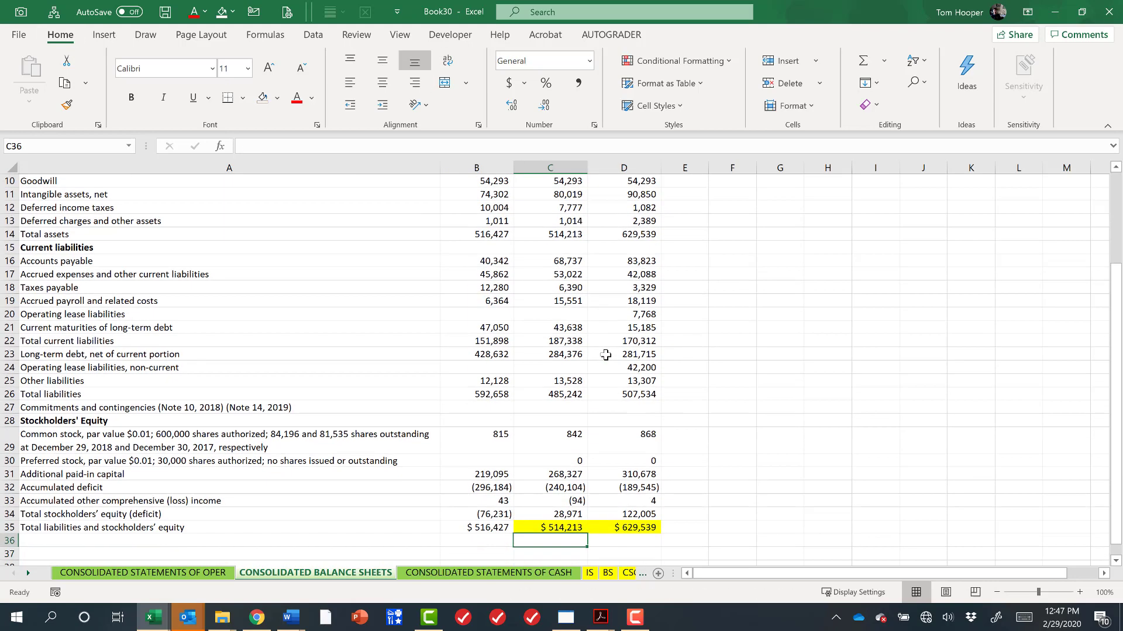
pyautogui.hotkey('shift', 'Right')
pyautogui.hotkey('alt', 'h')
pyautogui.press('h')
pyautogui.press('n')
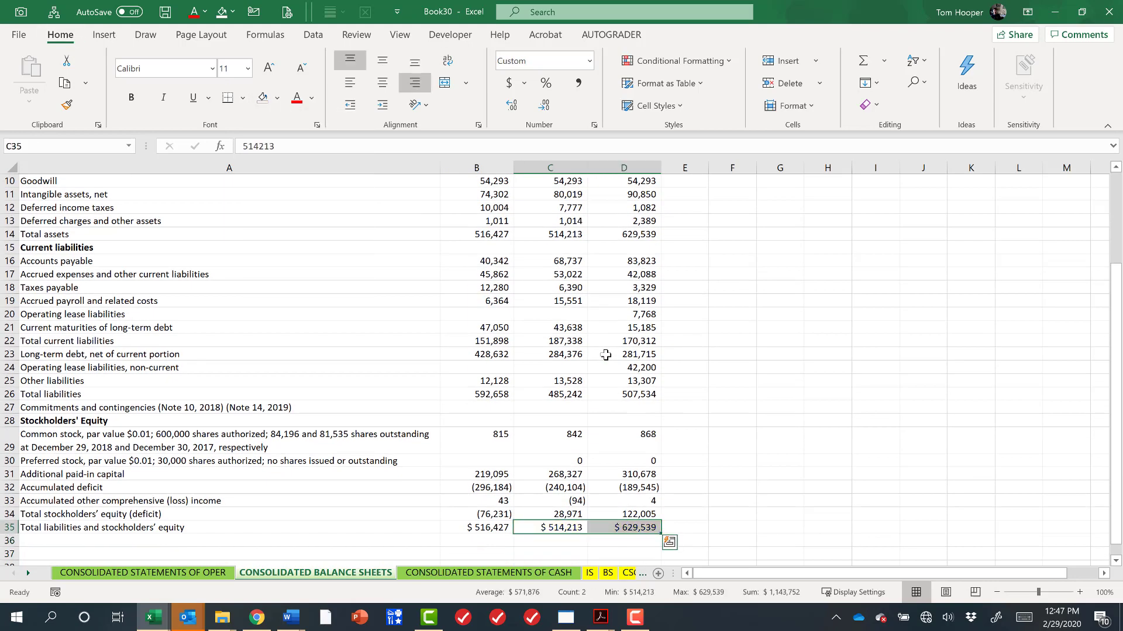
# Delete the IS and BS sheets.
pyautogui.hotkey('ctrl', 'Home')
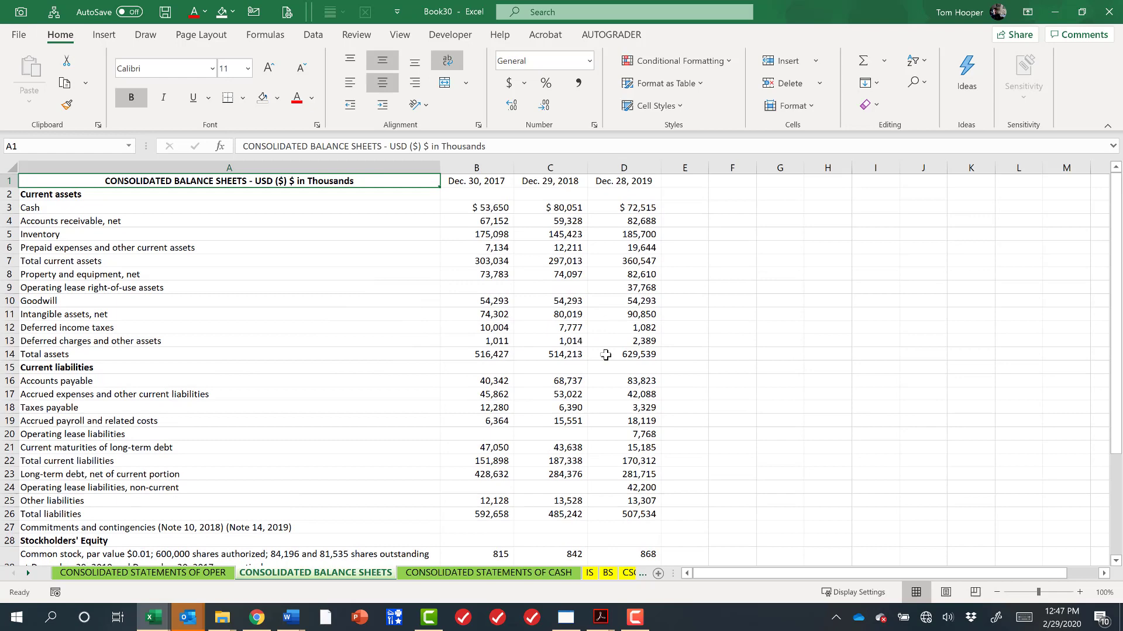
pyautogui.rightClick(590, 573)
pyautogui.click(640, 400)
pyautogui.click(541, 348)
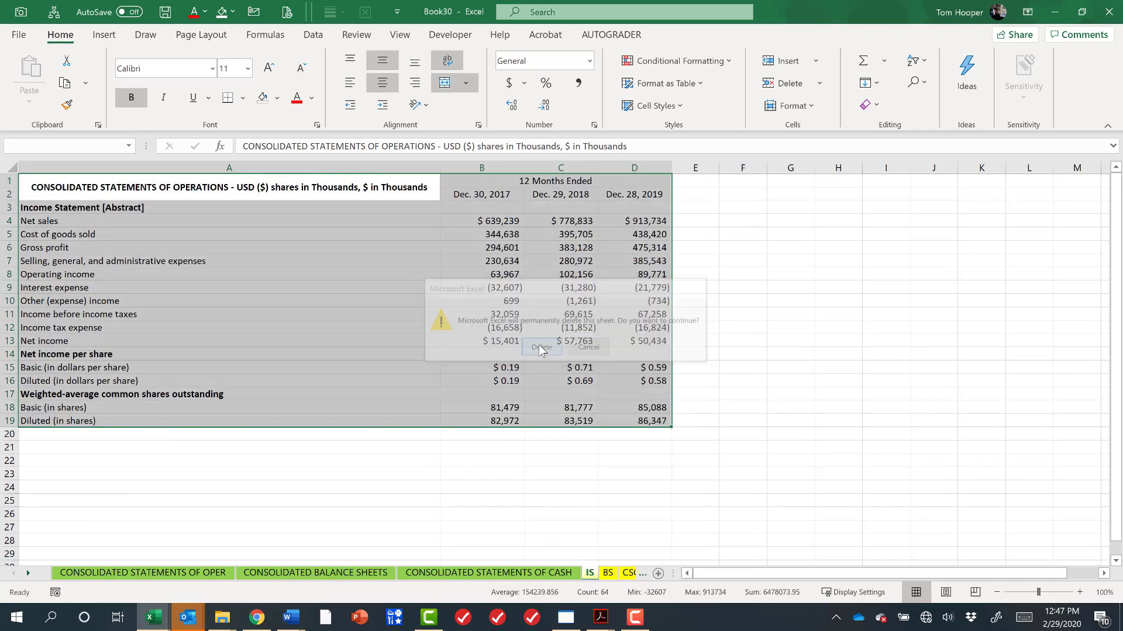
pyautogui.rightClick(591, 573)
pyautogui.click(640, 397)
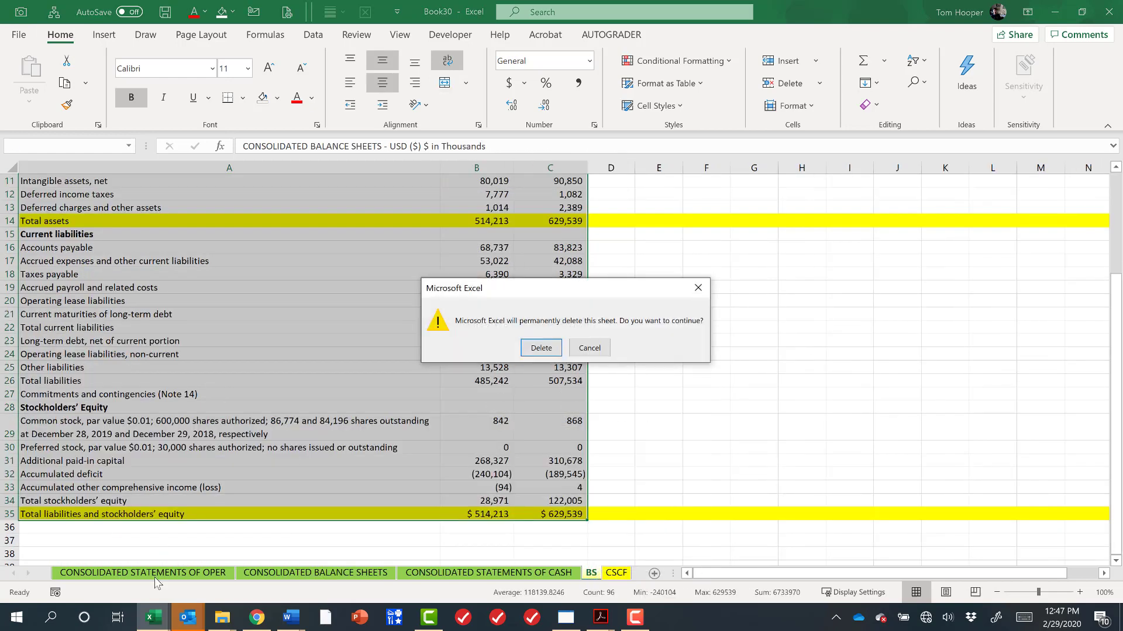
pyautogui.click(526, 349)
# Rename the operations sheet as IS and the balance sheets sheet as BS.
pyautogui.doubleClick(187, 573)
pyautogui.write('IS')
pyautogui.press('Return')
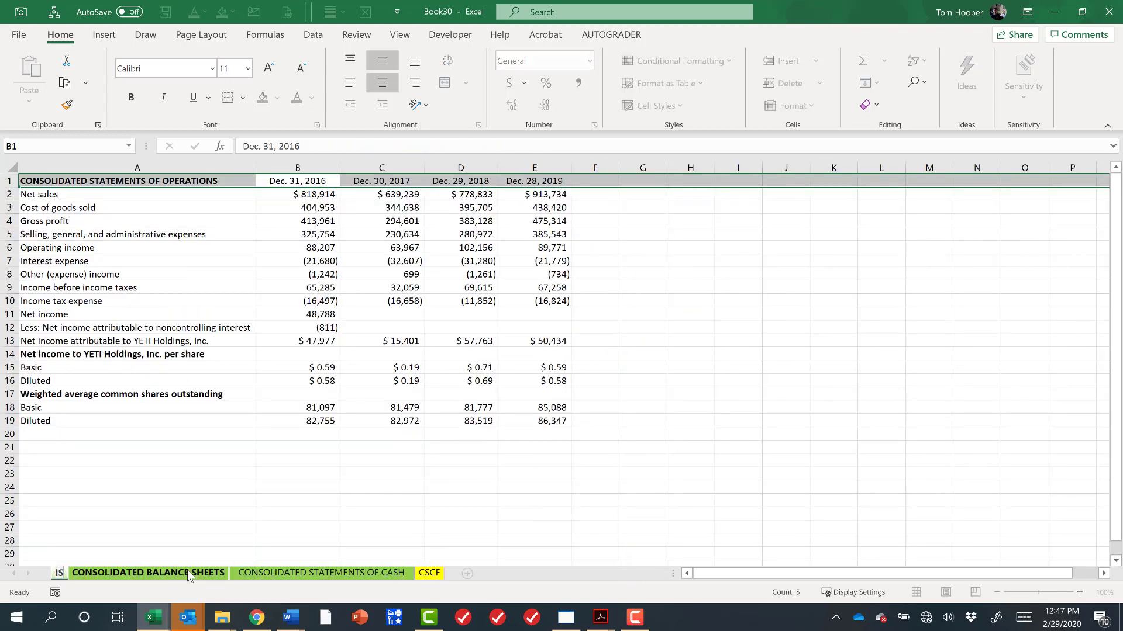
pyautogui.doubleClick(187, 573)
pyautogui.write('BS')
pyautogui.press('Return')
# Copy the entire CSCF sheet and paste it into F1 of the cash flows sheet.
pyautogui.click(189, 573)
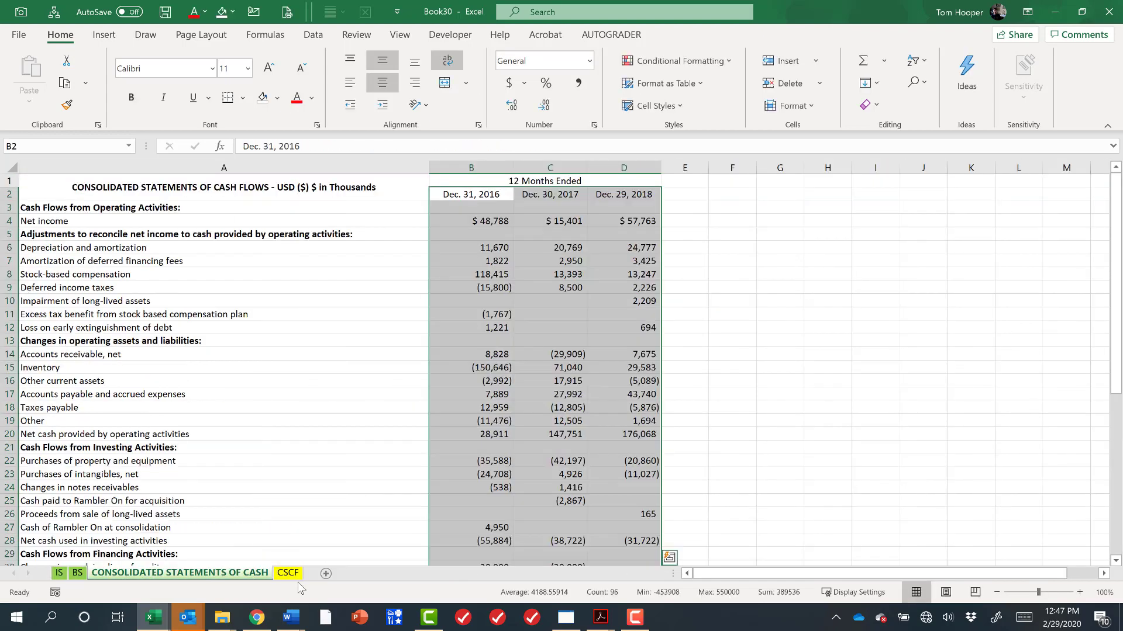
pyautogui.click(287, 573)
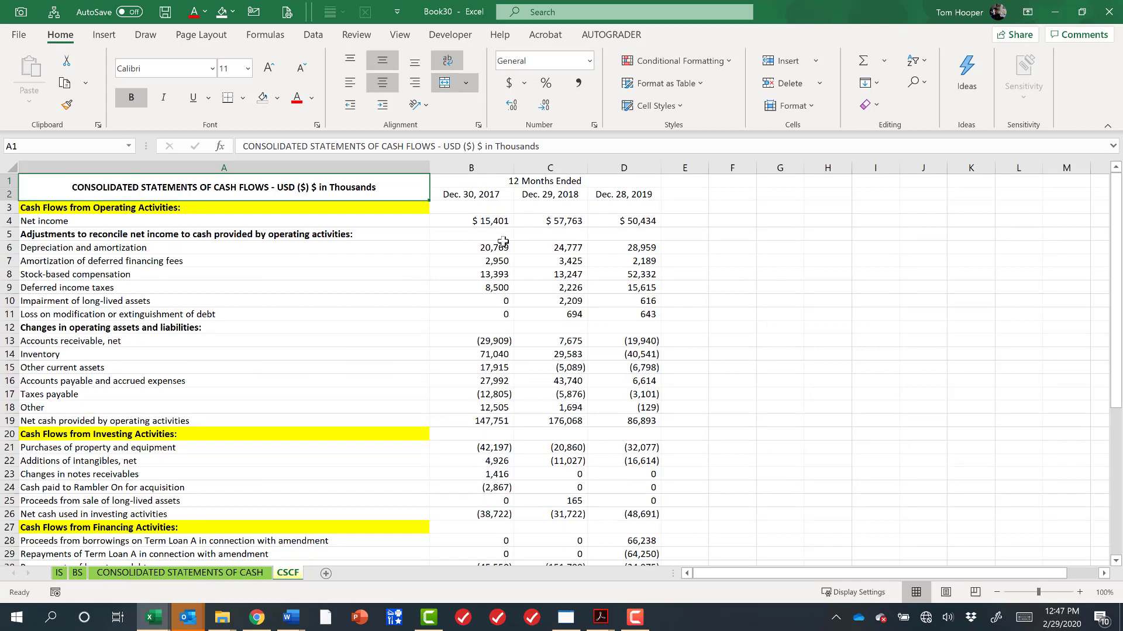
pyautogui.hotkey('ctrl', 'a')
pyautogui.scroll(-6, 380, 322)
pyautogui.hotkey('ctrl', 'c')
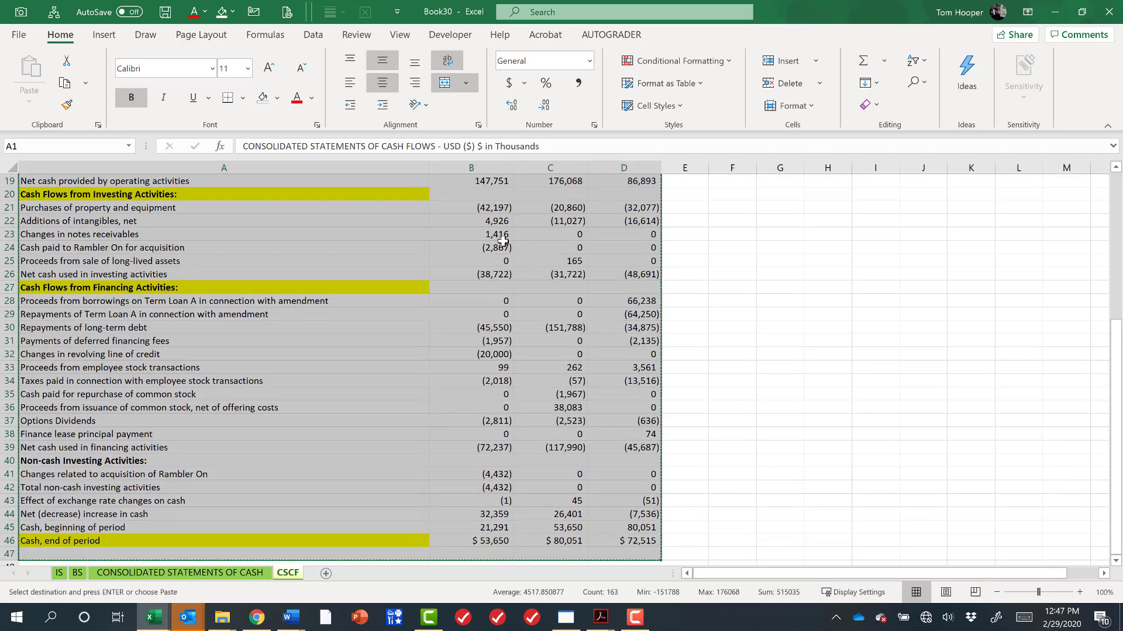
pyautogui.click(240, 573)
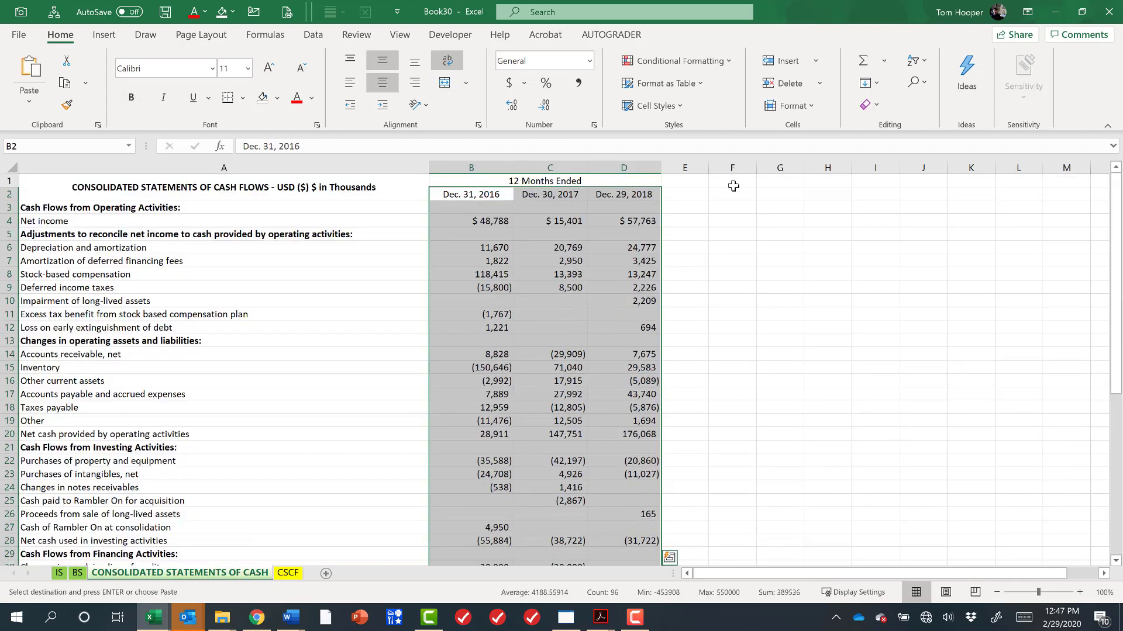
pyautogui.click(732, 188)
pyautogui.hotkey('ctrl', 'v')
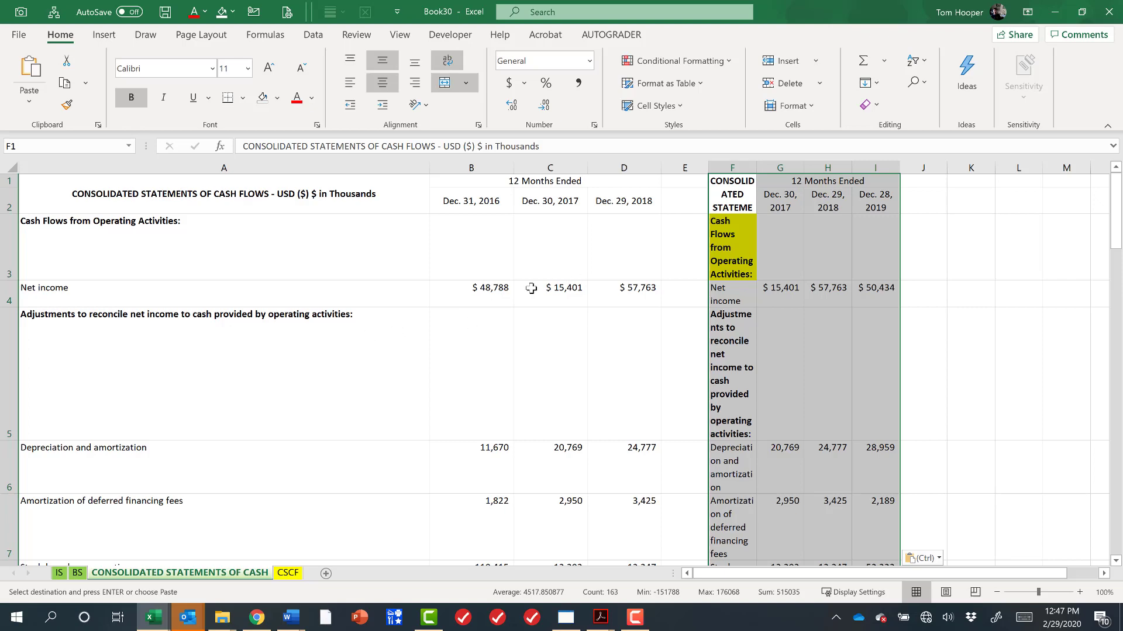
# Apply the source column widths to the pasted block and autofit all row heights.
pyautogui.hotkey('ctrl', 'alt', 'v')
pyautogui.hotkey('alt', 'w')
pyautogui.press('Return')
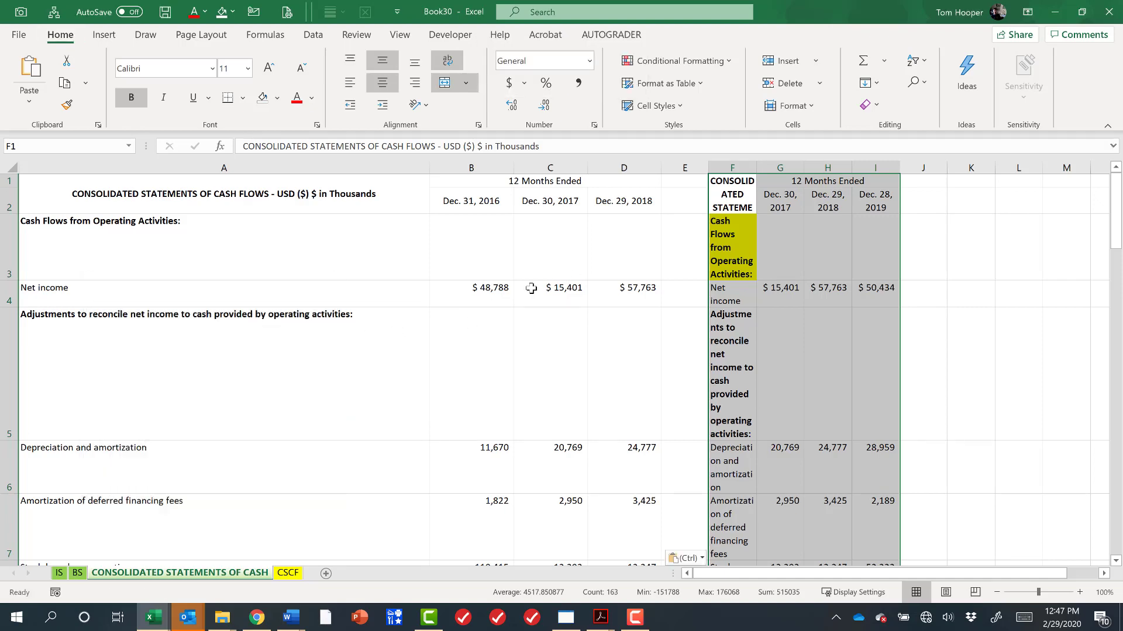
pyautogui.click(12, 168)
pyautogui.doubleClick(11, 213)
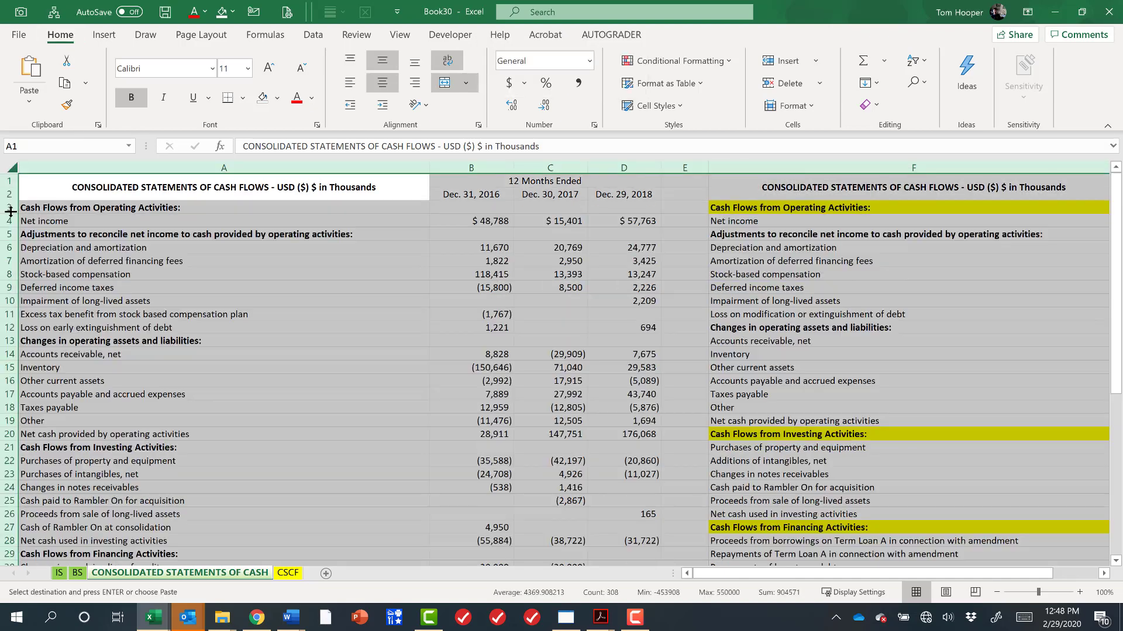
# Clear the title cells A1 and F1 of both cash flow statements.
pyautogui.click(385, 192)
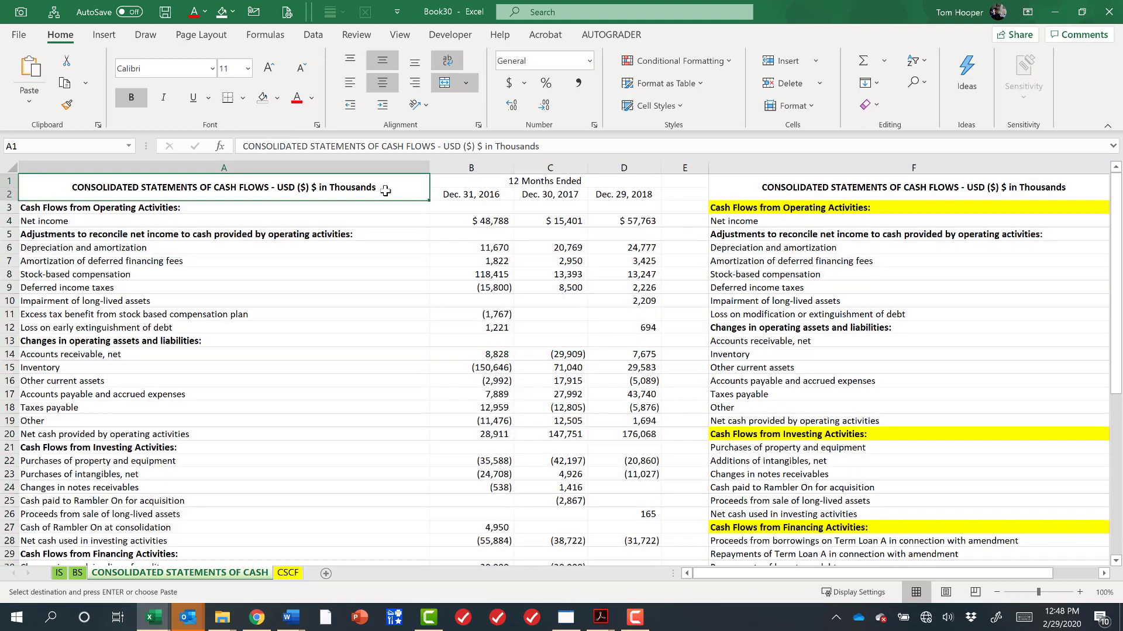
pyautogui.press('Delete')
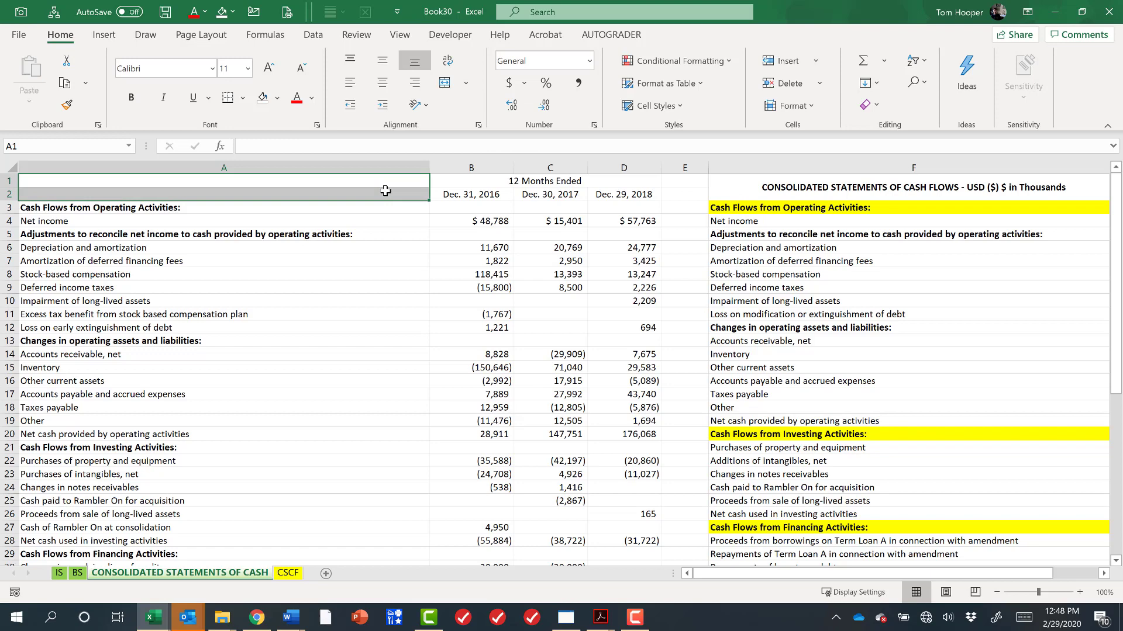
pyautogui.click(810, 188)
pyautogui.hotkey('alt', 'h')
pyautogui.press('e')
pyautogui.press('a')
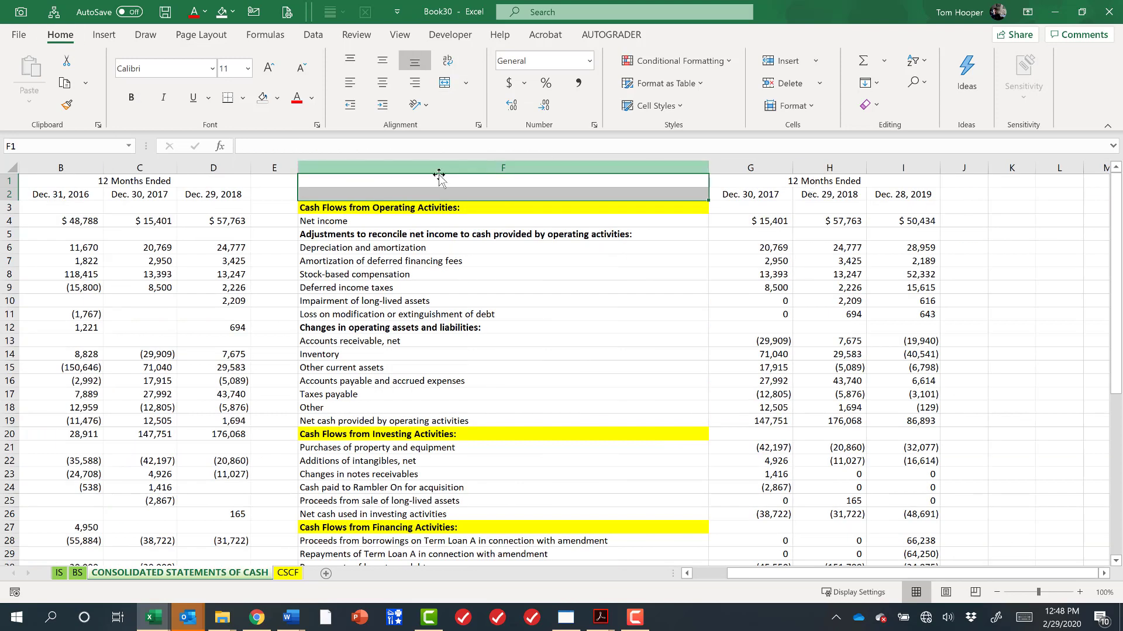
# Delete the now-empty row 1.
pyautogui.click(391, 184)
pyautogui.hotkey('shift', 'space')
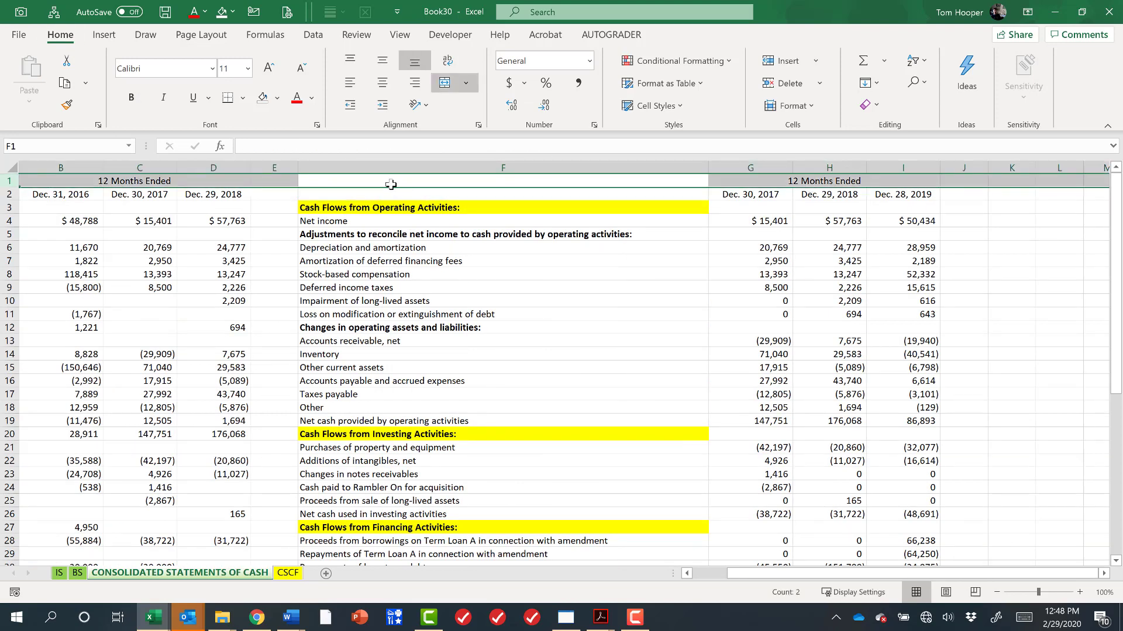
pyautogui.hotkey('ctrl', '-')
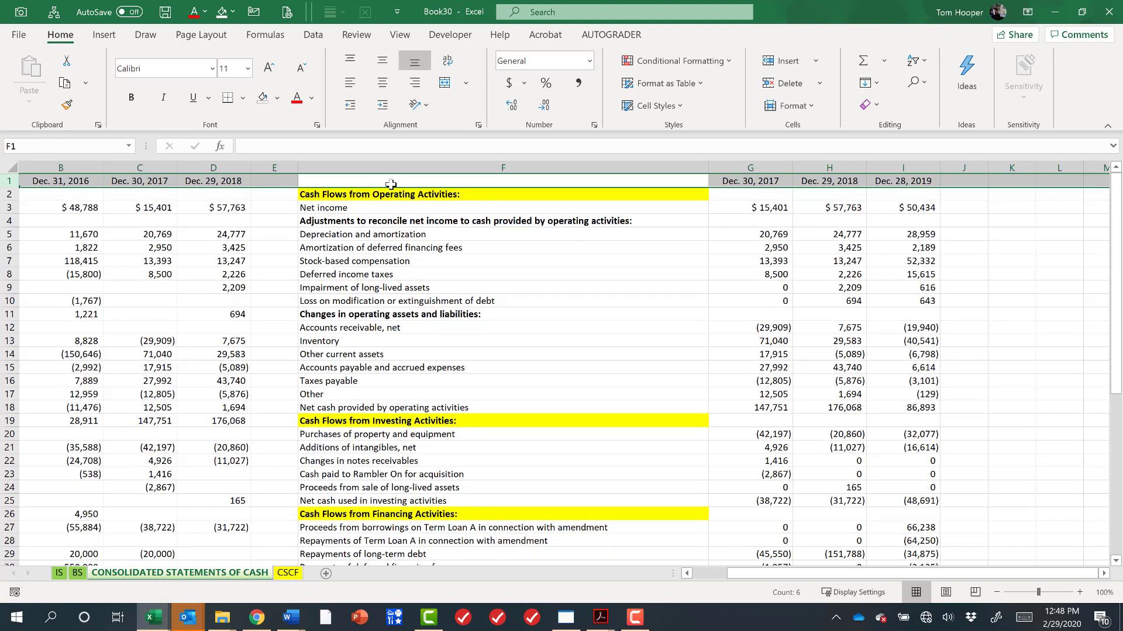
pyautogui.hotkey('ctrl', 'Home')
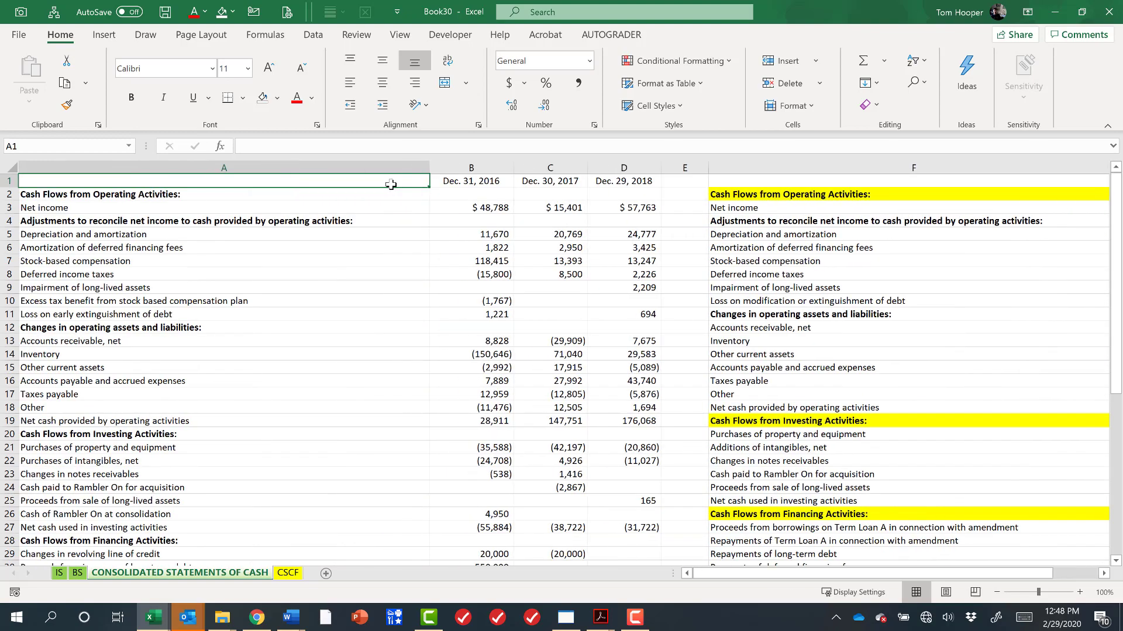
# Autofit columns A and F to their labels.
pyautogui.click(777, 197)
pyautogui.press('Down')
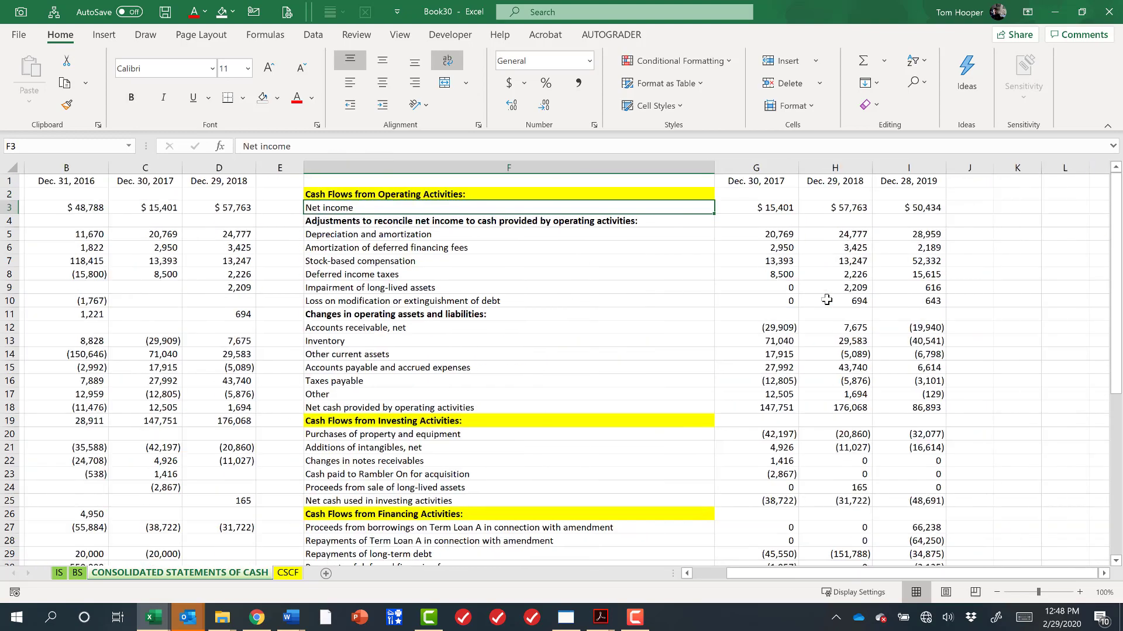
pyautogui.hotkey('ctrl', 'Home')
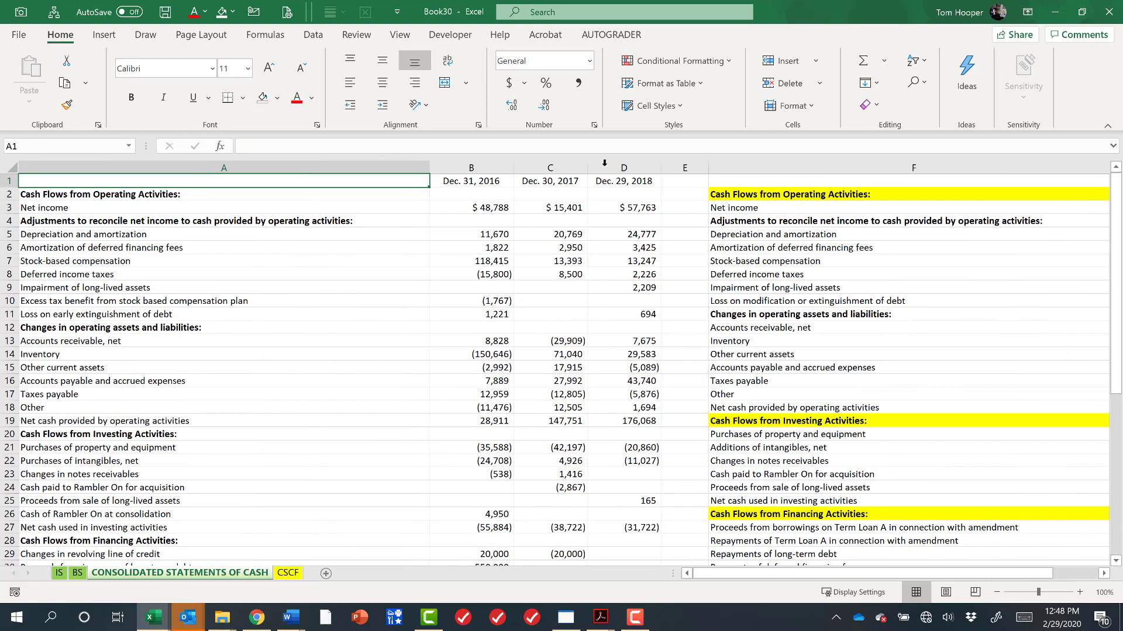
pyautogui.doubleClick(430, 166)
pyautogui.doubleClick(1048, 166)
# Insert blank cells across F10:I10, shifting the newer statement down to align Loss on modification with row 11.
pyautogui.click(729, 208)
pyautogui.press('Down')
pyautogui.press('Down')
pyautogui.press('Down')
pyautogui.press('Down')
pyautogui.press('Down')
pyautogui.press('Down')
pyautogui.press('Down')
pyautogui.press('Down')
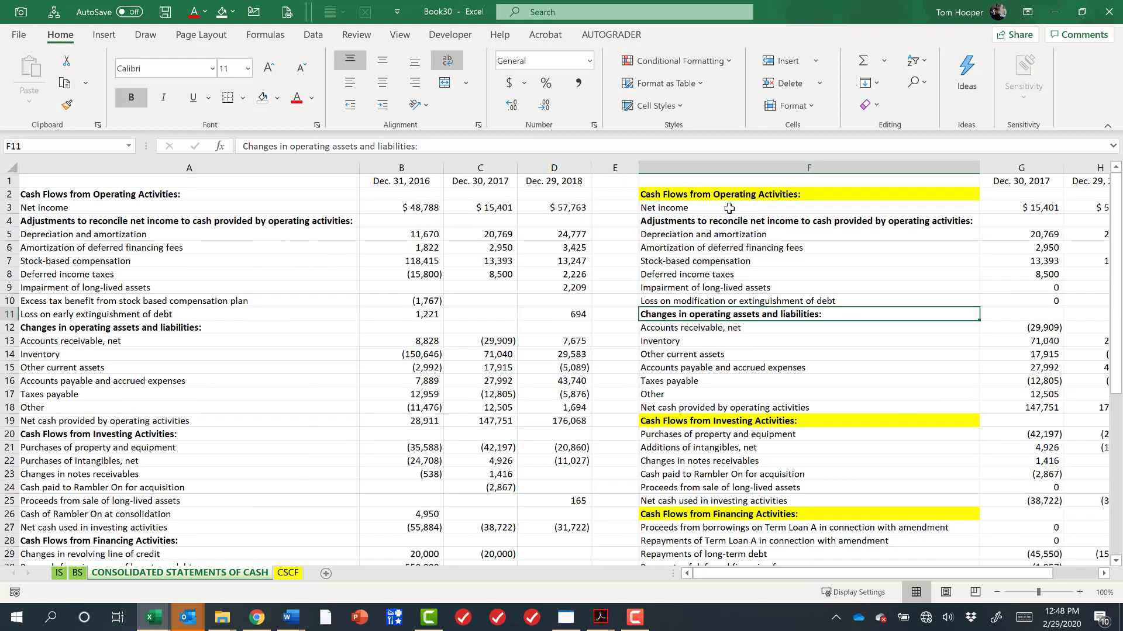
pyautogui.press('Up')
pyautogui.hotkey('ctrl', 'shift', 'Right')
pyautogui.hotkey('ctrl', 'shift', '+')
pyautogui.press('Return')
# Compare the intangibles line labels in the older and newer cash flow statements' investing sections.
pyautogui.press('Home')
pyautogui.press('Down')
pyautogui.press('Down')
pyautogui.hotkey('ctrl', 'Right')
pyautogui.press('Up')
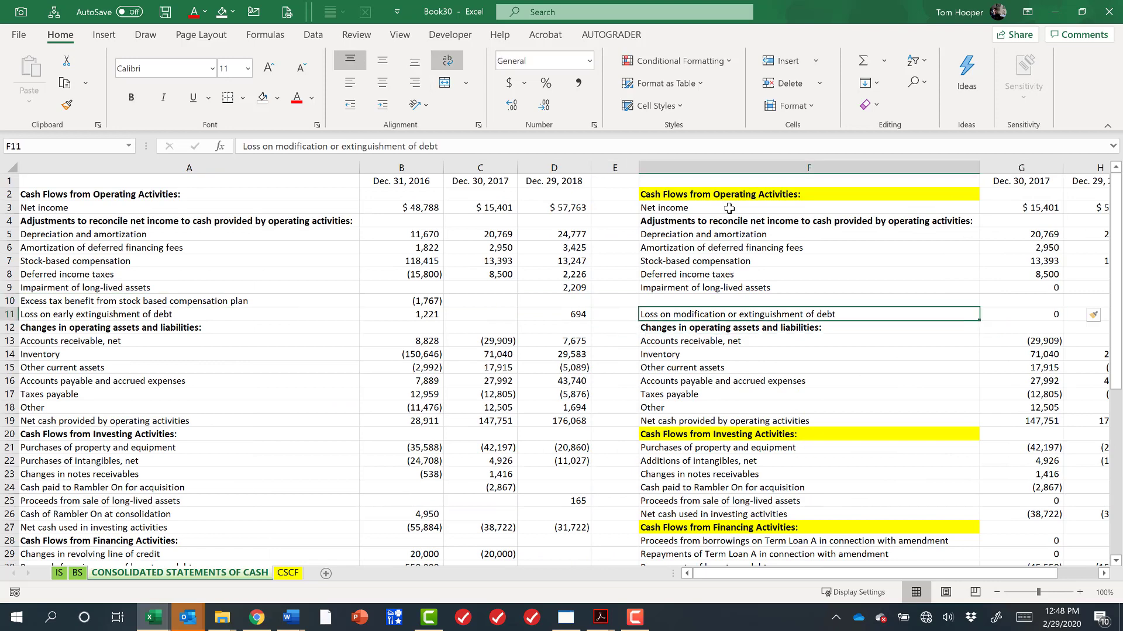
pyautogui.press('Down')
pyautogui.press('Down')
pyautogui.press('Down')
pyautogui.press('Down')
pyautogui.press('Down')
pyautogui.press('Down')
pyautogui.press('Down')
pyautogui.press('Down')
pyautogui.press('Down')
pyautogui.press('Down')
pyautogui.press('Down')
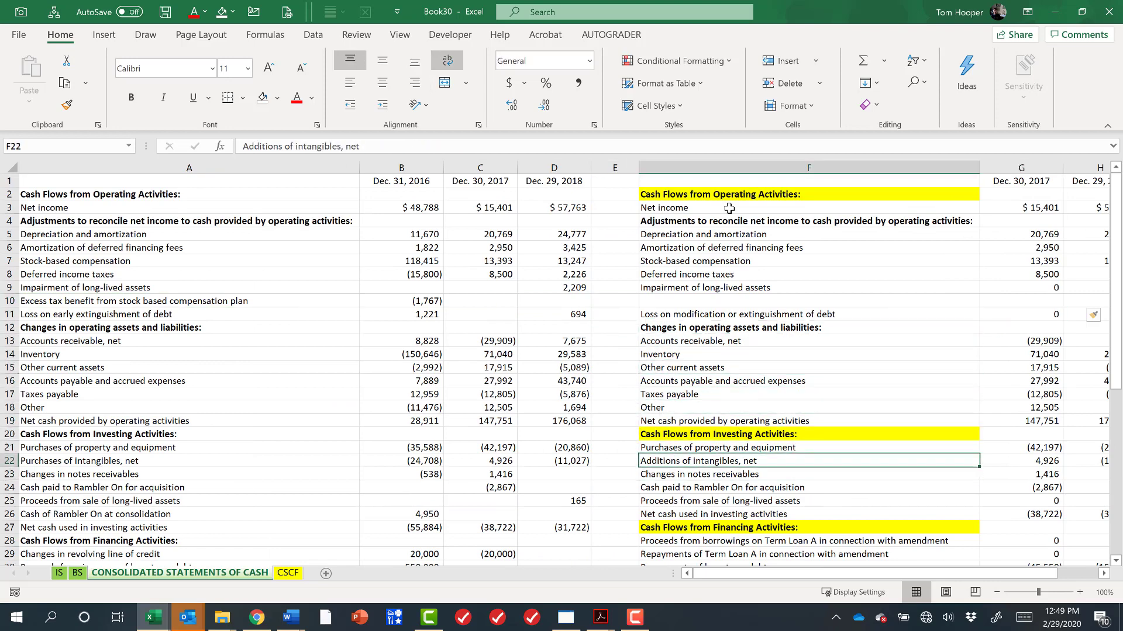
pyautogui.press('Up')
pyautogui.hotkey('shift', 'Down')
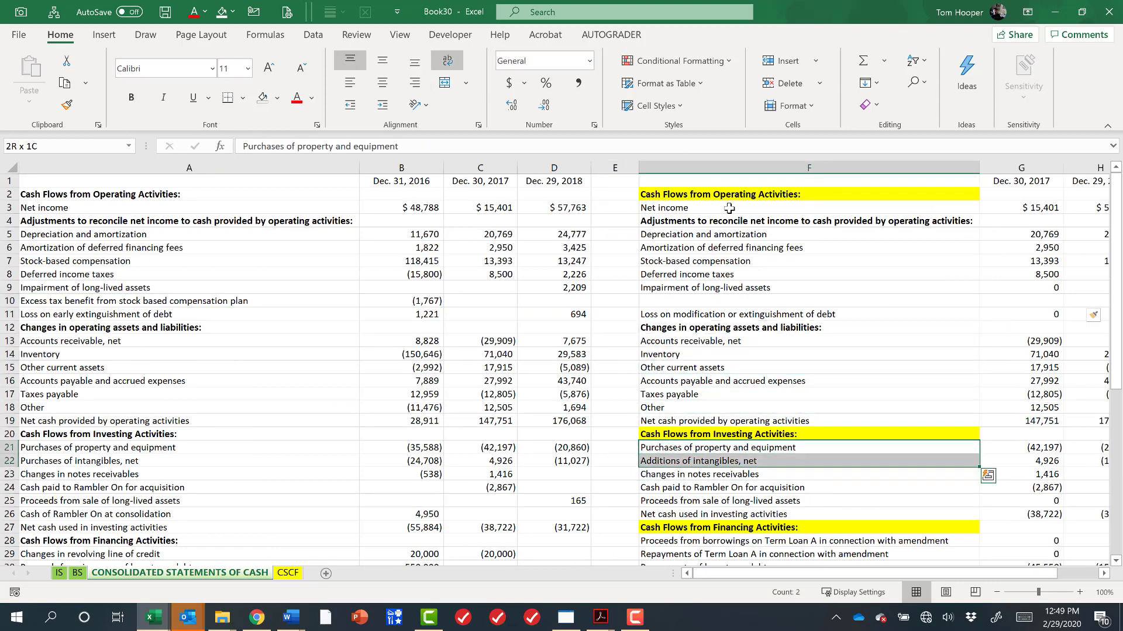
pyautogui.press('Down')
pyautogui.press('F2')
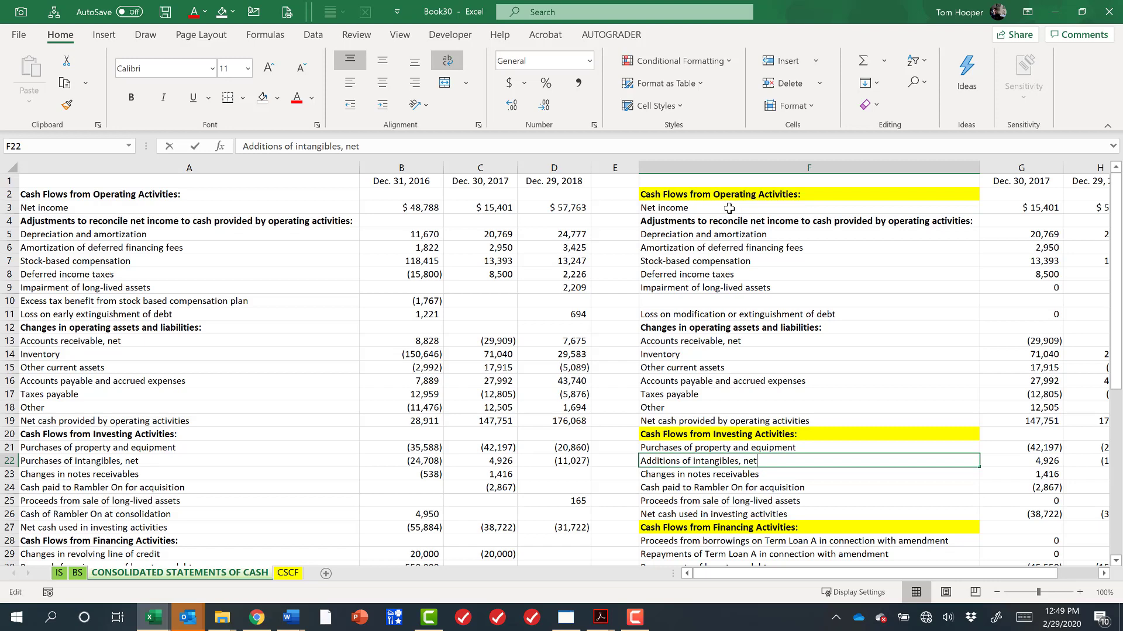
pyautogui.press('Home')
pyautogui.hotkey('ctrl', 'shift', 'Right')
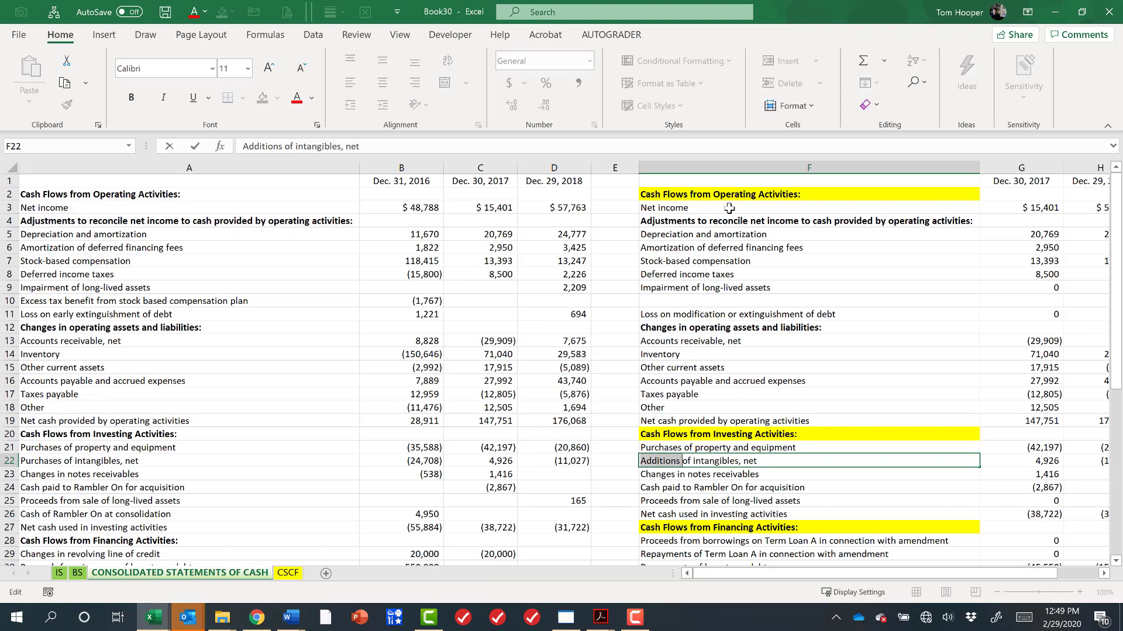
pyautogui.press('Escape')
pyautogui.press('Left')
pyautogui.press('Left')
pyautogui.press('Left')
pyautogui.press('Left')
pyautogui.press('Left')
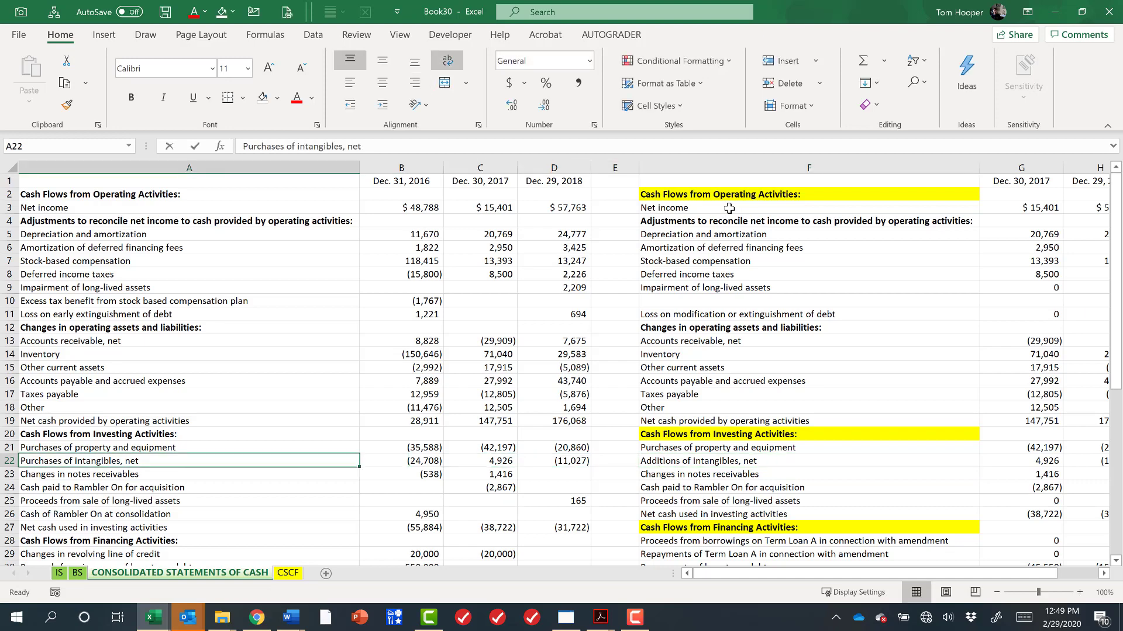
pyautogui.press('F2')
pyautogui.press('Home')
pyautogui.hotkey('ctrl', 'shift', 'Right')
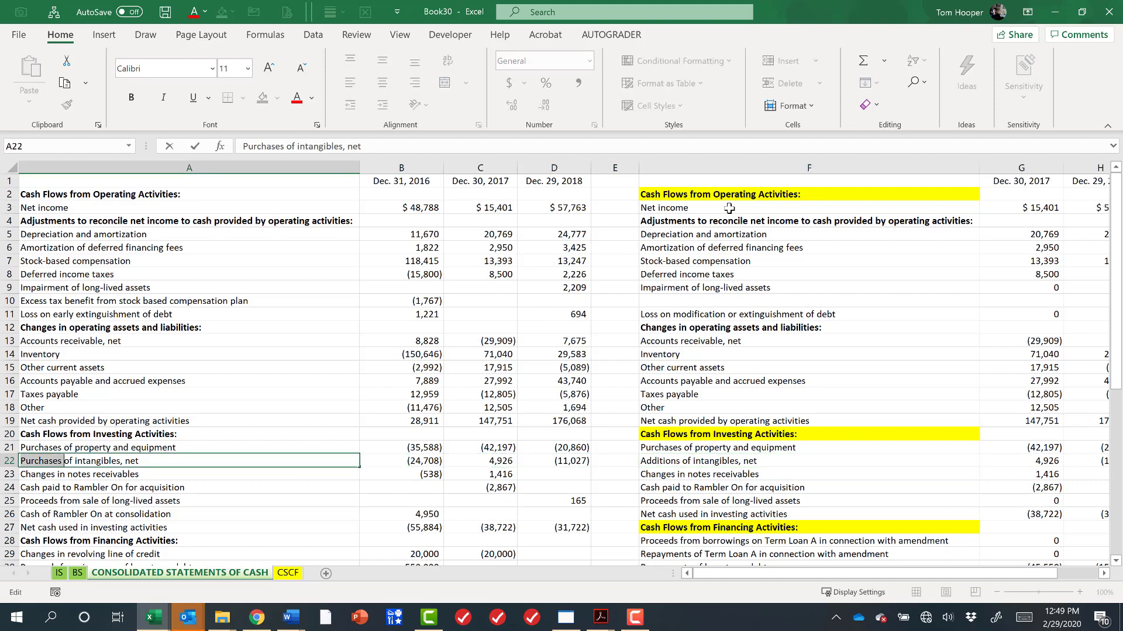
pyautogui.press('Escape')
# Compare the intangibles amounts across the year columns of both cash flow statements.
pyautogui.press('Right')
pyautogui.press('Right')
pyautogui.press('Right')
pyautogui.press('Left')
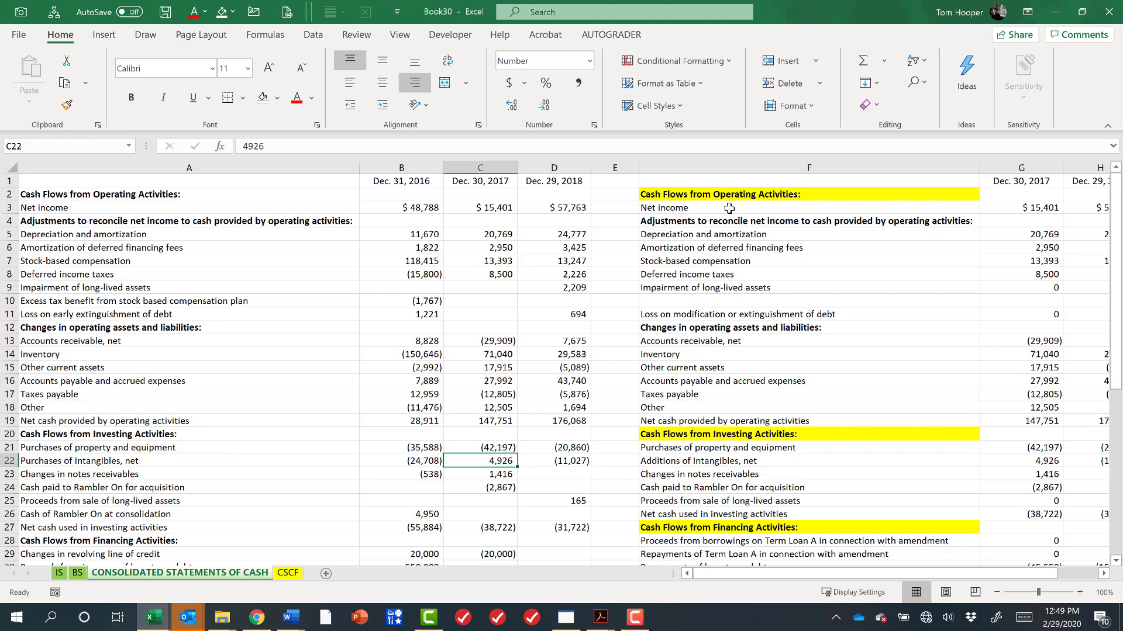
pyautogui.press('Right')
pyautogui.press('Right')
pyautogui.press('Right')
pyautogui.press('Right')
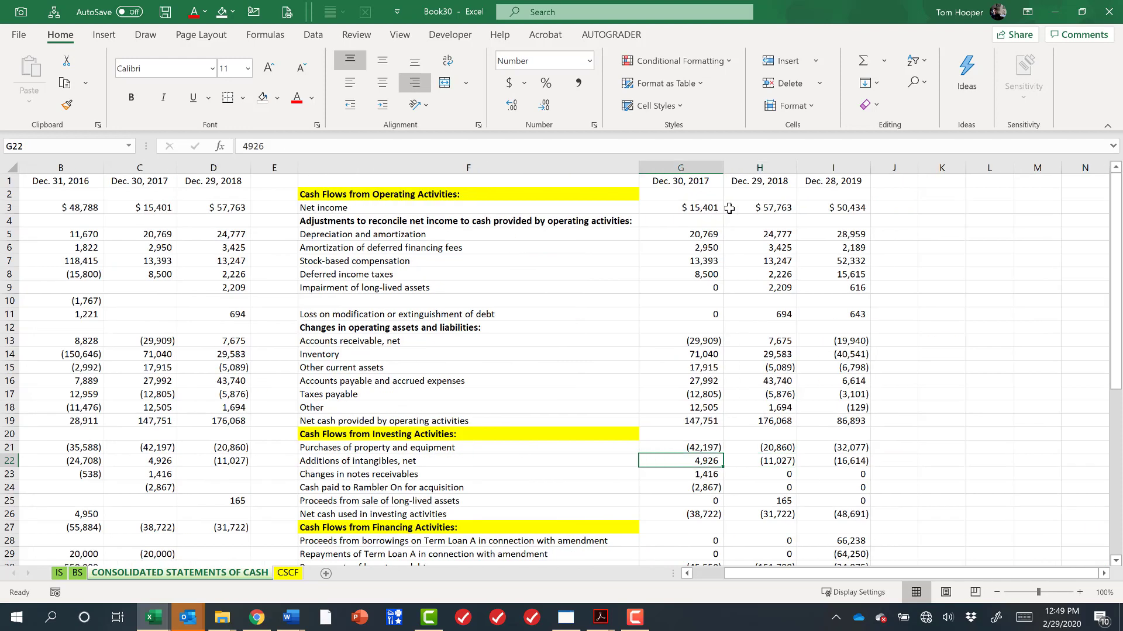
pyautogui.press('Right')
pyautogui.press('Left')
pyautogui.press('Left')
pyautogui.press('Left')
pyautogui.press('Left')
pyautogui.press('Right')
pyautogui.press('Left')
pyautogui.press('Left')
pyautogui.press('Left')
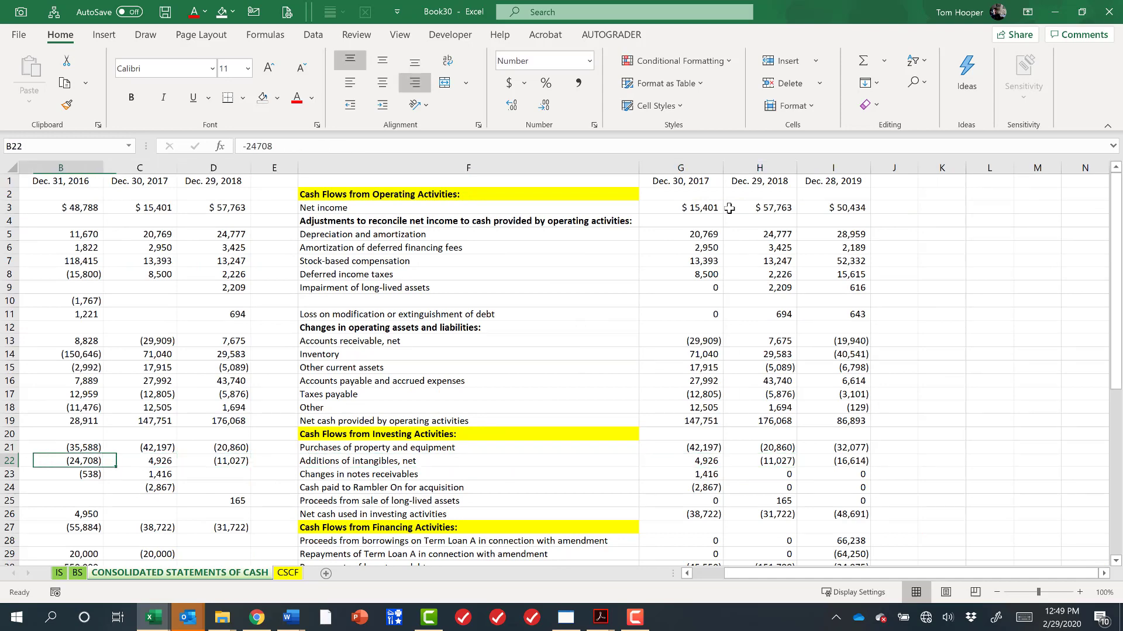
pyautogui.press('Left')
pyautogui.press('Right')
pyautogui.press('Right')
pyautogui.press('Right')
pyautogui.press('Right')
pyautogui.press('Right')
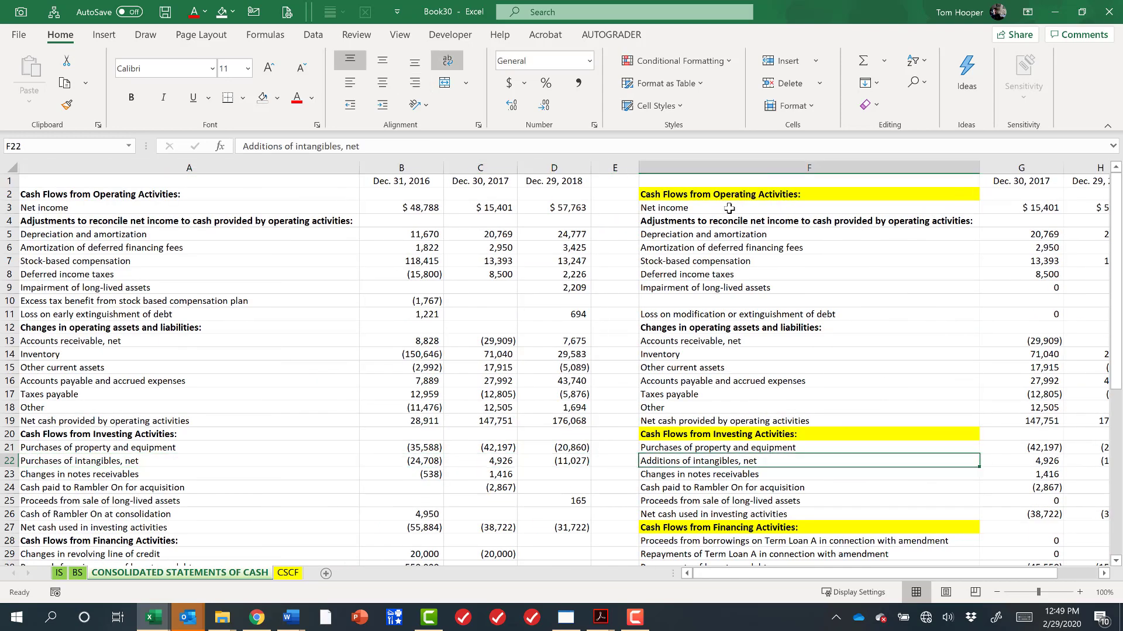
# Insert blank cells across F26:I26, shifting the newer statement down so Net cash used in investing activities aligns with row 27.
pyautogui.press('Down')
pyautogui.press('Down')
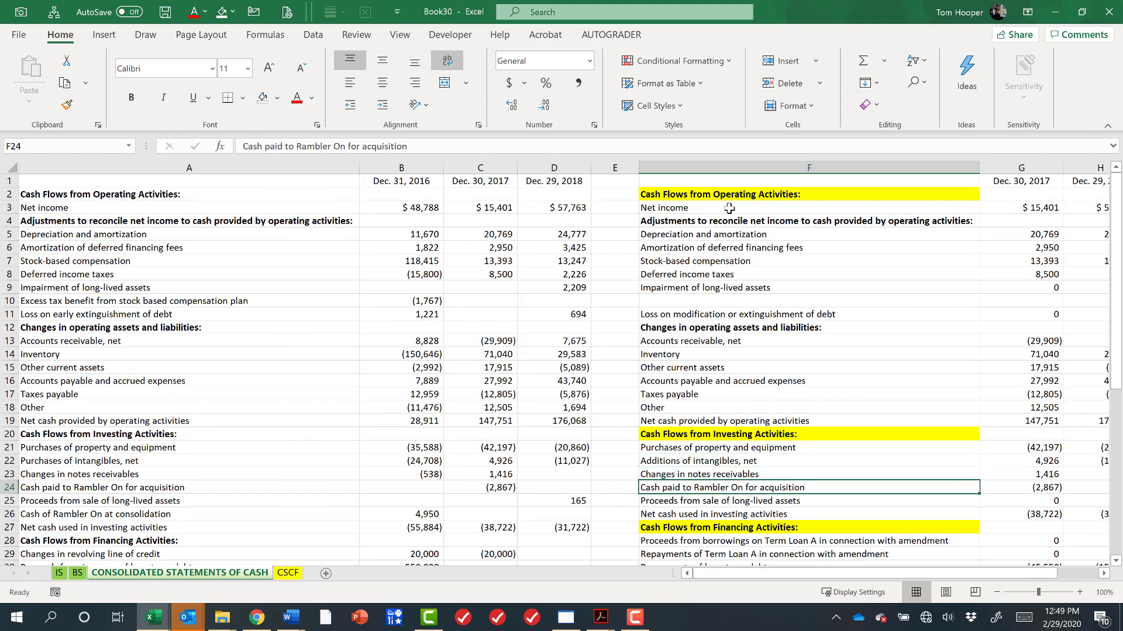
pyautogui.press('Down')
pyautogui.press('Up')
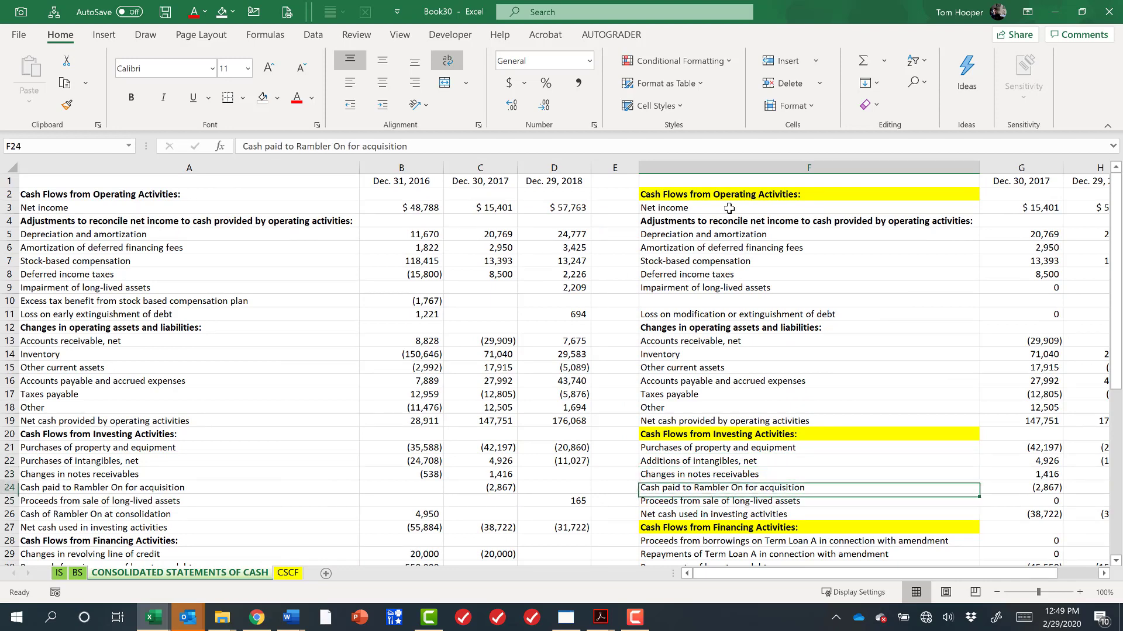
pyautogui.press('Down')
pyautogui.press('Up')
pyautogui.press('Up')
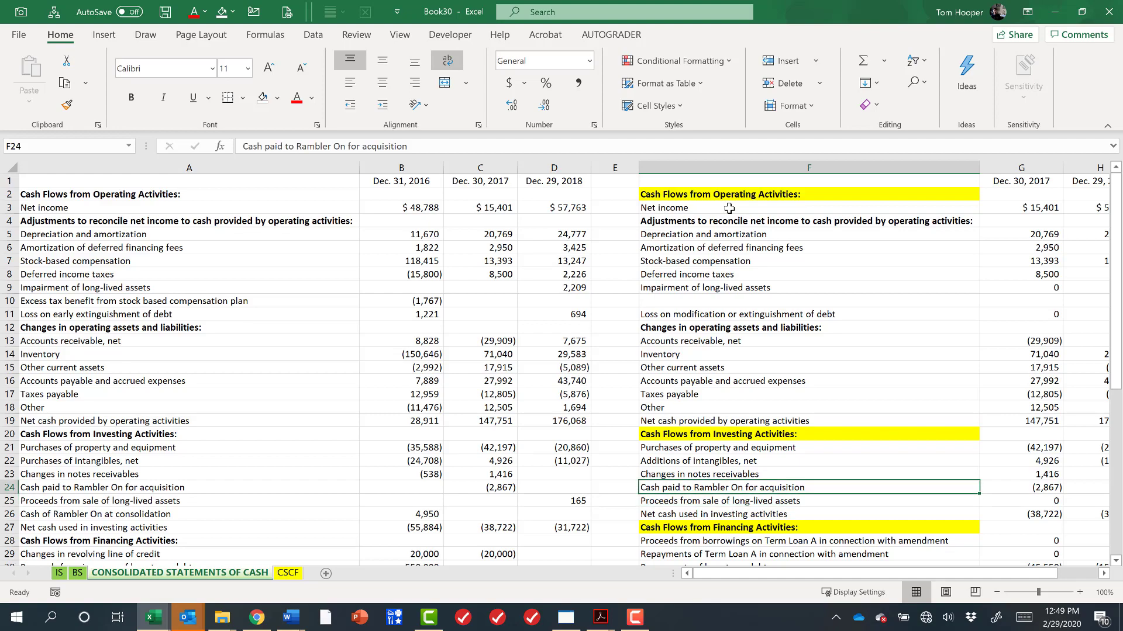
pyautogui.press('Down')
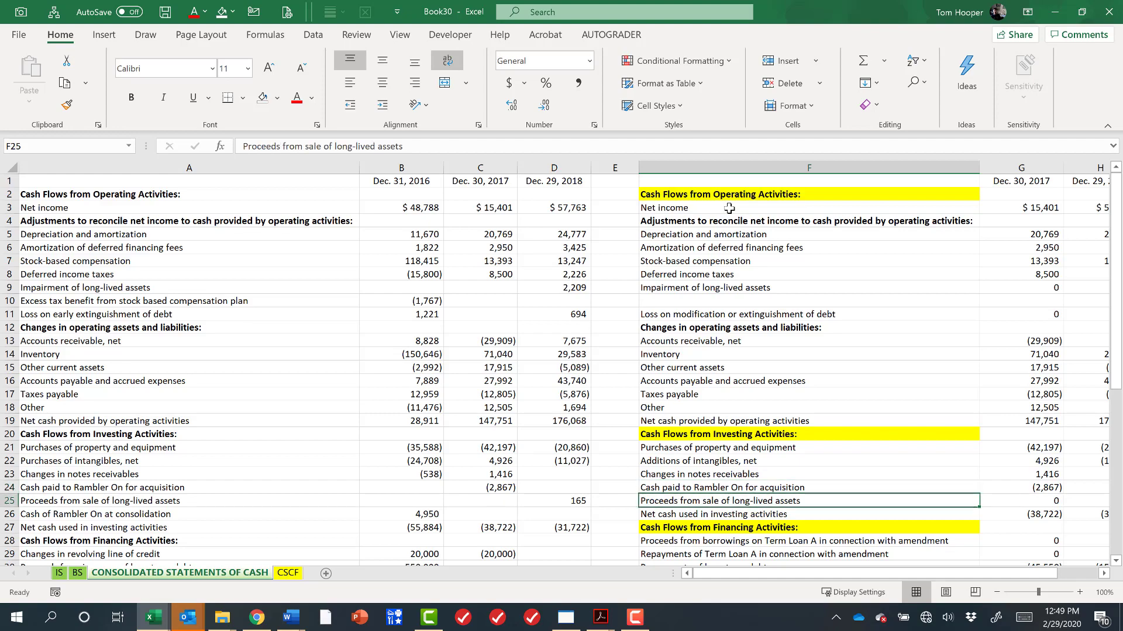
pyautogui.press('Down')
pyautogui.hotkey('ctrl', 'shift', 'Right')
pyautogui.hotkey('ctrl', 'shift', '+')
pyautogui.press('Return')
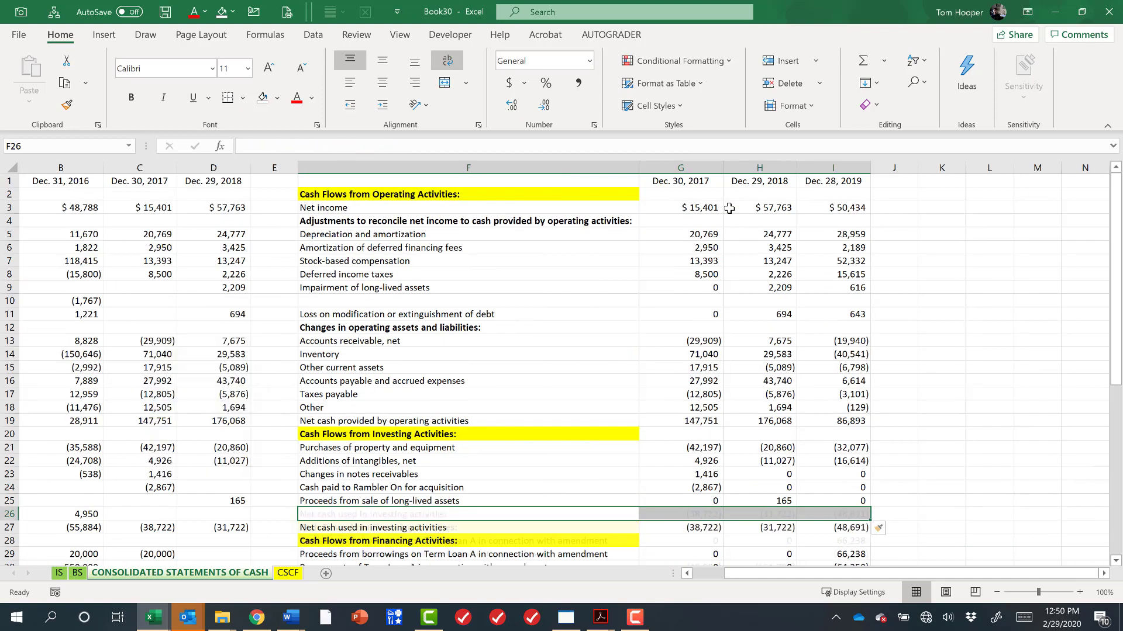
# Examine the financing activities line items of both statements to see how their rows line up.
pyautogui.press('Down')
pyautogui.press('Down')
pyautogui.press('Down')
pyautogui.press('Down')
pyautogui.press('Down')
pyautogui.press('Down')
pyautogui.press('Down')
pyautogui.press('Down')
pyautogui.press('Down')
pyautogui.press('Down')
pyautogui.press('Down')
pyautogui.press('Down')
pyautogui.press('Down')
pyautogui.press('Down')
pyautogui.press('Down')
pyautogui.press('Down')
pyautogui.press('Down')
pyautogui.press('Down')
pyautogui.press('Down')
pyautogui.press('Down')
pyautogui.press('Down')
pyautogui.hotkey('ctrl', 'Up')
pyautogui.press('Down')
pyautogui.press('Down')
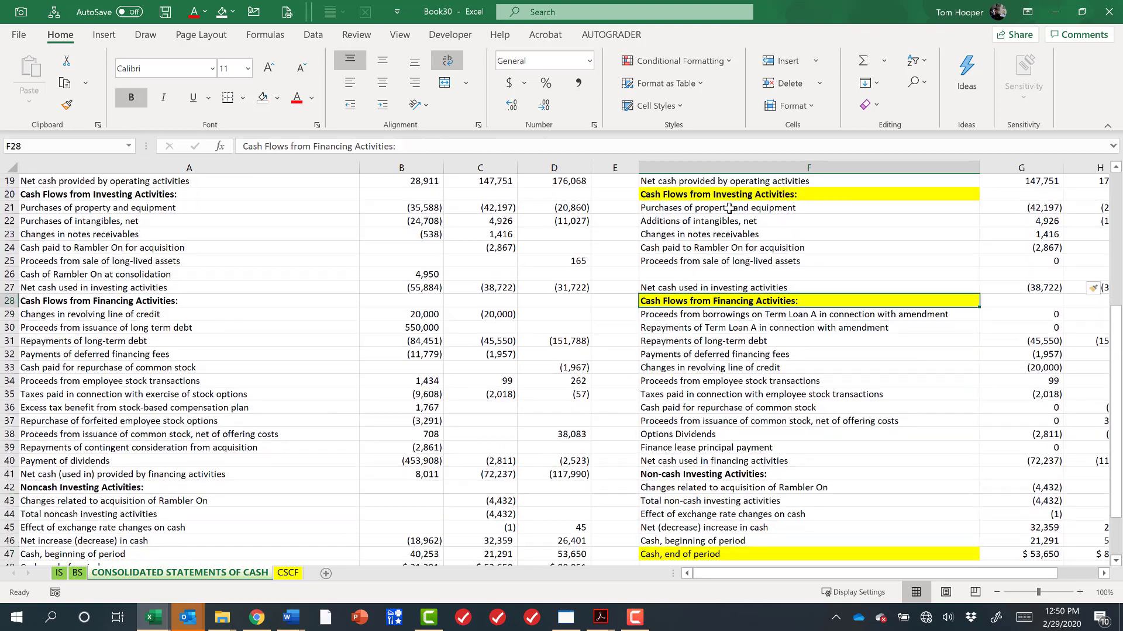
pyautogui.press('Right')
pyautogui.press('Right')
pyautogui.hotkey('ctrl', 'Left')
pyautogui.hotkey('ctrl', 'Left')
pyautogui.hotkey('ctrl', 'Left')
pyautogui.hotkey('ctrl', 'Right')
pyautogui.hotkey('ctrl', 'Right')
pyautogui.press('Down')
pyautogui.press('Down')
pyautogui.press('Down')
pyautogui.press('Down')
pyautogui.press('Down')
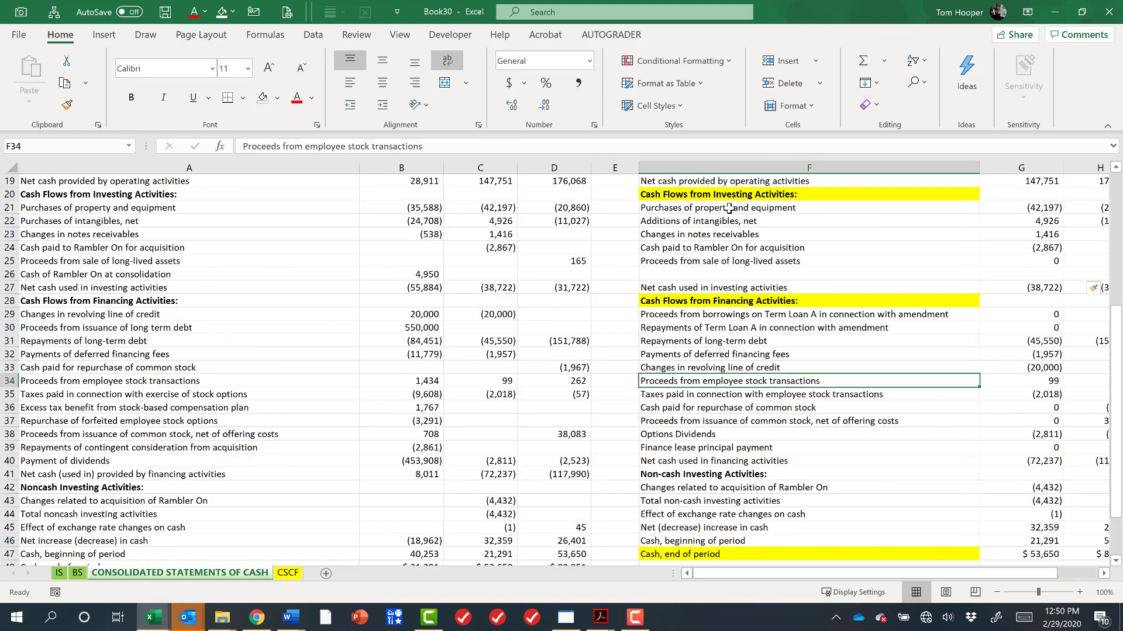
pyautogui.press('Up')
pyautogui.press('Up')
pyautogui.press('Up')
pyautogui.press('Up')
pyautogui.press('Up')
pyautogui.press('Down')
pyautogui.press('Down')
pyautogui.press('Up')
pyautogui.press('Up')
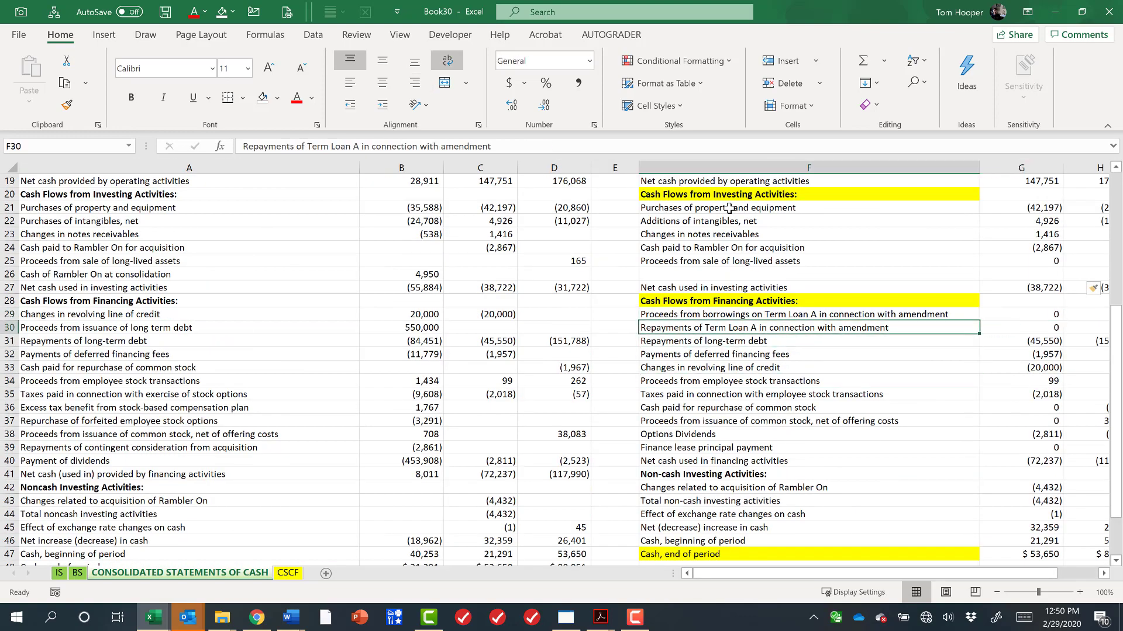
pyautogui.press('Down')
pyautogui.press('Down')
pyautogui.press('Down')
pyautogui.press('Down')
pyautogui.press('Up')
pyautogui.press('Up')
pyautogui.press('Down')
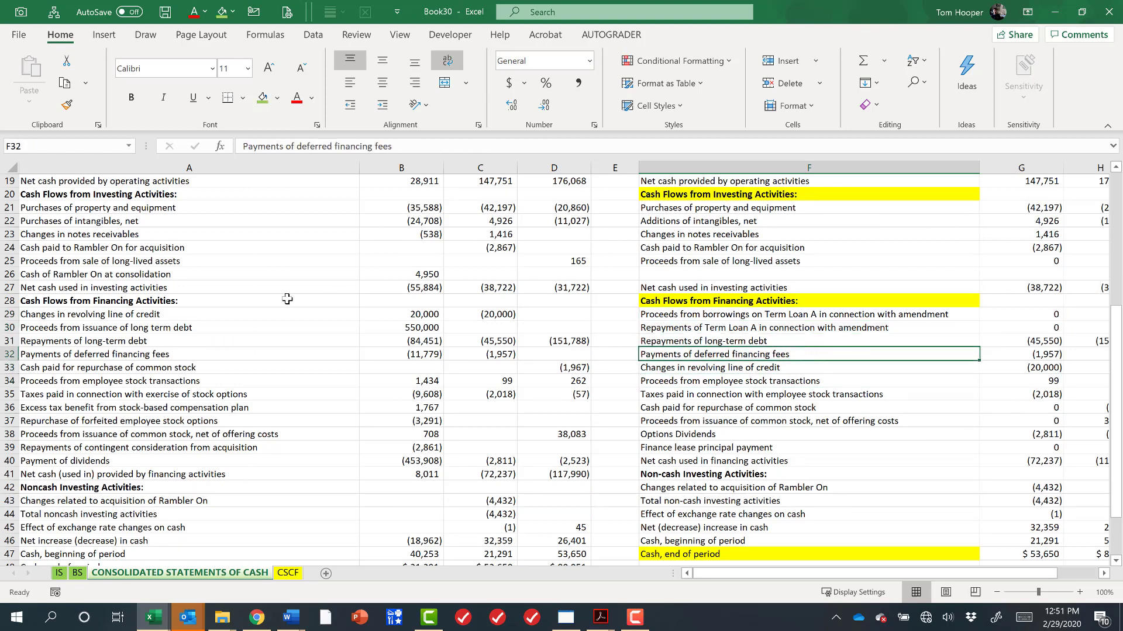
# Move the older statement's Changes in revolving line of credit row down beneath Payments of deferred financing fees.
pyautogui.click(196, 314)
pyautogui.moveTo(196, 314); pyautogui.dragTo(554, 311)
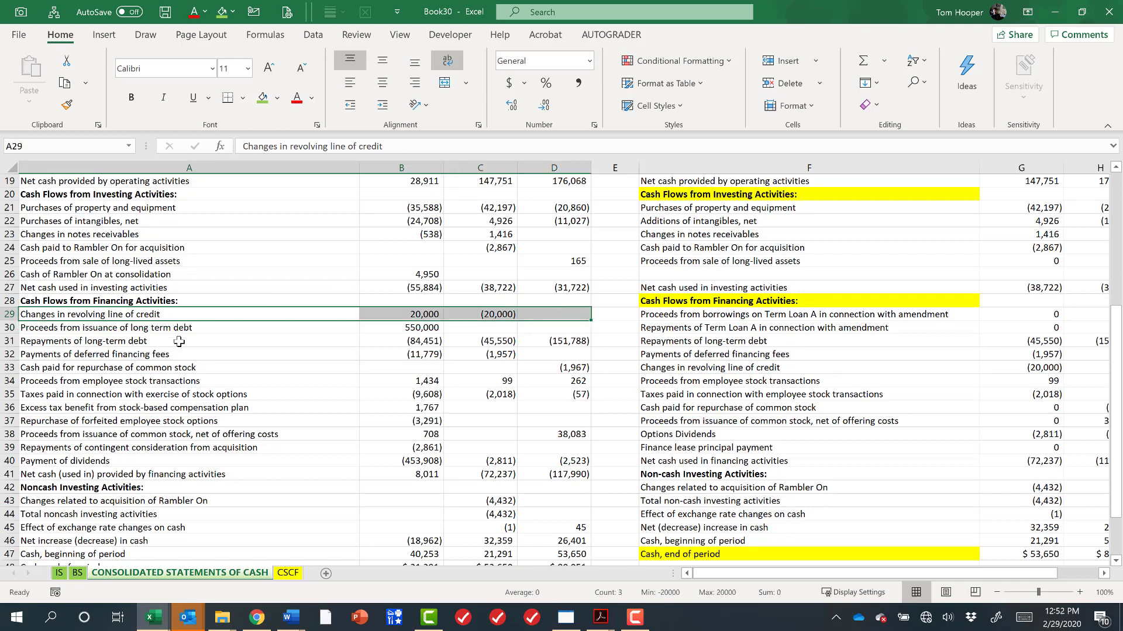
pyautogui.click(179, 342)
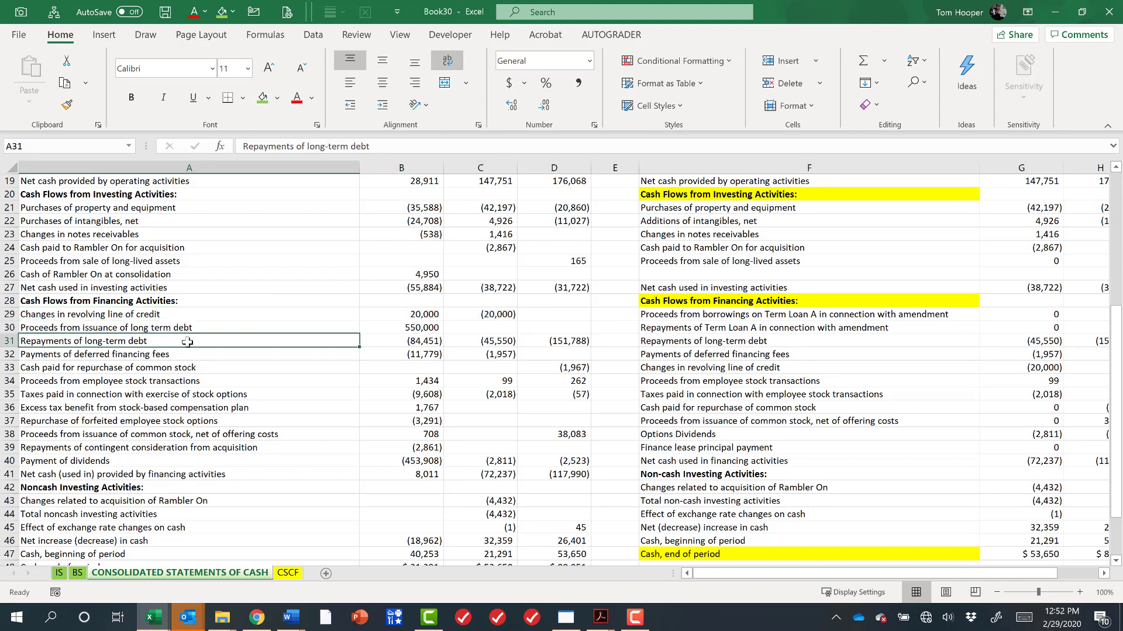
pyautogui.keyDown('shift'); pyautogui.click(692, 341); pyautogui.keyUp('shift')
pyautogui.click(208, 314)
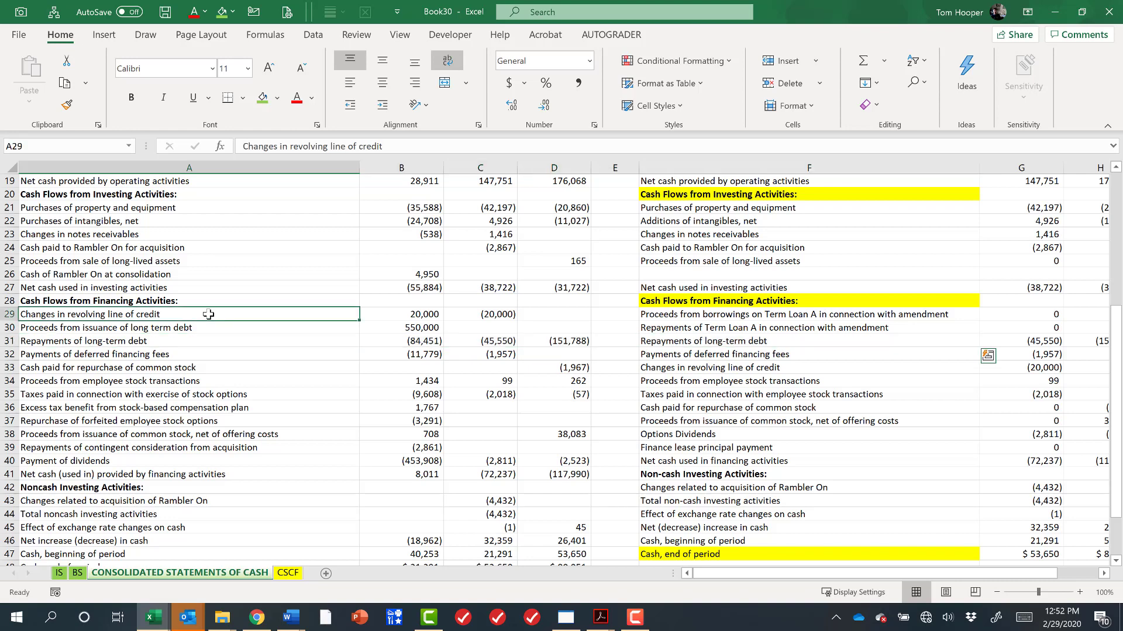
pyautogui.moveTo(208, 314); pyautogui.dragTo(544, 316)
pyautogui.hotkey('ctrl', 'x')
pyautogui.press('Down')
pyautogui.press('Down')
pyautogui.press('Down')
pyautogui.press('Down')
pyautogui.hotkey('ctrl', 'shift', '+')
# Move the older statement's Proceeds from issuance of long term debt up into row 29, opposite the borrowings line.
pyautogui.press('Up')
pyautogui.press('Up')
pyautogui.press('Up')
pyautogui.hotkey('shift', 'Right')
pyautogui.hotkey('shift', 'Right')
pyautogui.hotkey('shift', 'Right')
pyautogui.hotkey('ctrl', 'shift', '+')
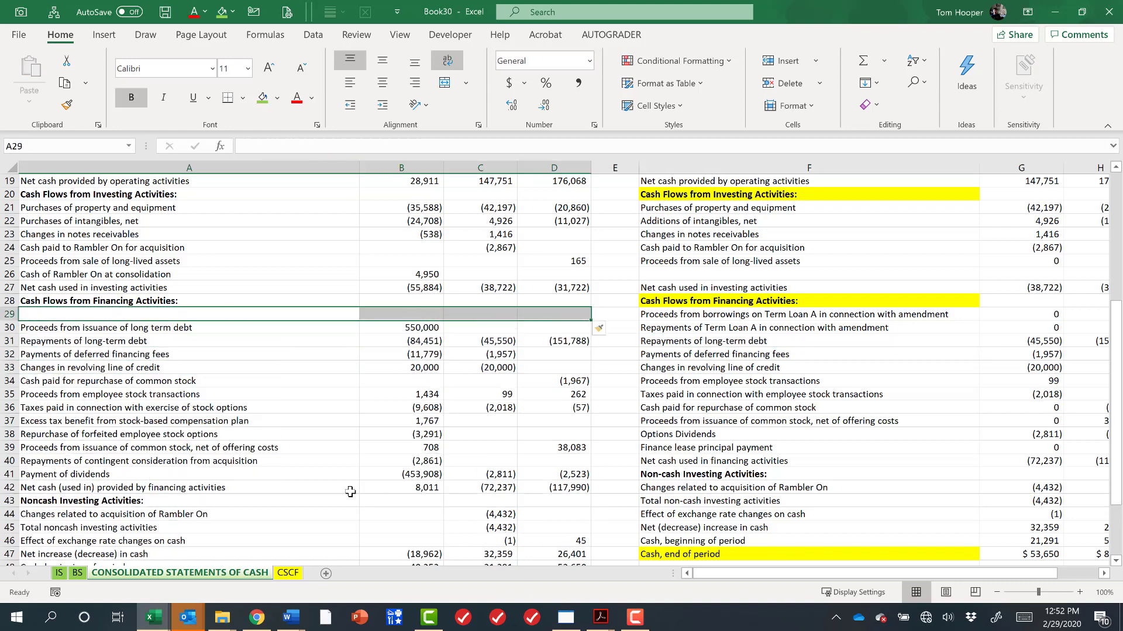
pyautogui.hotkey('ctrl', 'x')
pyautogui.hotkey('ctrl', 'v')
pyautogui.press('Right')
pyautogui.press('Right')
pyautogui.press('Right')
pyautogui.press('Right')
pyautogui.press('Right')
pyautogui.press('Down')
pyautogui.press('Down')
pyautogui.press('Down')
pyautogui.press('Down')
pyautogui.press('Down')
pyautogui.press('Left')
pyautogui.press('Left')
pyautogui.hotkey('shift', 'Left')
pyautogui.hotkey('shift', 'Left')
pyautogui.hotkey('shift', 'Left')
pyautogui.hotkey('ctrl', 'x')
# Move the older statement's Cash paid for repurchase of common stock row below Taxes paid in connection with exercise of stock options.
pyautogui.hotkey('ctrl', 'shift', '+')
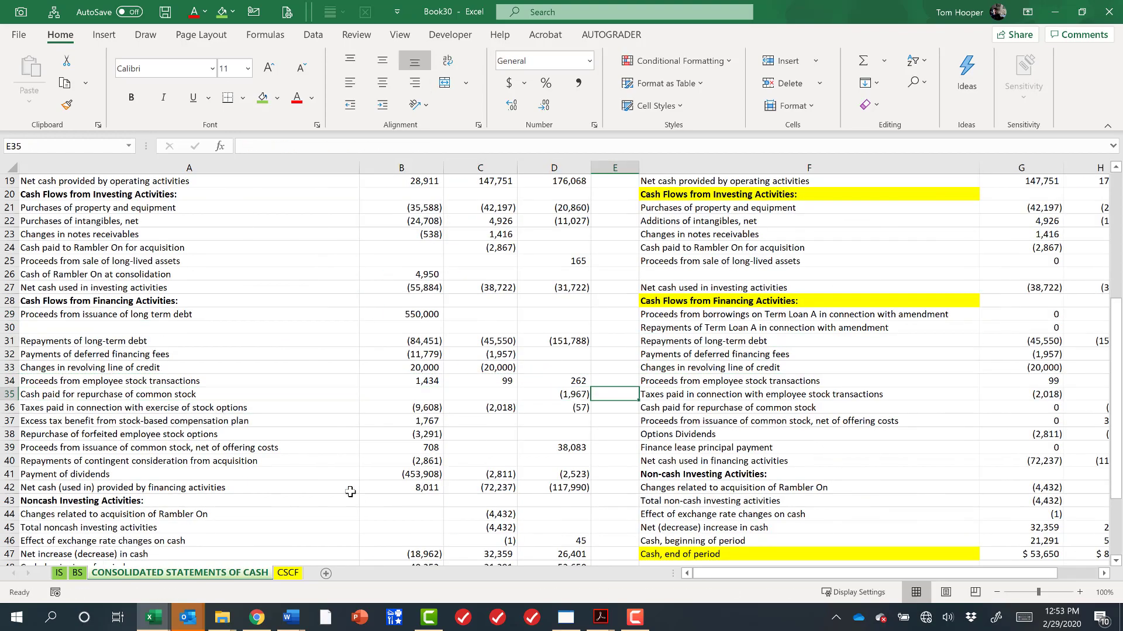
pyautogui.press('Down')
pyautogui.press('Left')
pyautogui.press('Left')
pyautogui.press('Left')
pyautogui.press('Left')
pyautogui.hotkey('shift', 'Right')
pyautogui.hotkey('shift', 'Right')
pyautogui.hotkey('shift', 'Right')
pyautogui.hotkey('ctrl', 'x')
pyautogui.press('Up')
# Insert blank cells across F37:I38, shifting the newer statement down so Proceeds from issuance of common stock aligns with row 39.
pyautogui.hotkey('ctrl', 'shift', '+')
pyautogui.press('Right')
pyautogui.press('Right')
pyautogui.press('Right')
pyautogui.press('Right')
pyautogui.press('Right')
pyautogui.press('Down')
pyautogui.press('Down')
pyautogui.hotkey('shift', 'Right')
pyautogui.hotkey('shift', 'Right')
pyautogui.hotkey('shift', 'Right')
pyautogui.hotkey('shift', 'Down')
pyautogui.hotkey('ctrl', 'shift', '+')
pyautogui.press('Return')
# Review the realigned financing rows across both cash flow statements.
pyautogui.press('Left')
pyautogui.press('Left')
pyautogui.press('Left')
pyautogui.press('Left')
pyautogui.press('Left')
pyautogui.press('Down')
pyautogui.press('Right')
pyautogui.press('Right')
pyautogui.press('Right')
# Insert two blank rows in the newer statement between Proceeds from issuance of common stock and Options Dividends.
pyautogui.press('Right')
pyautogui.press('Right')
pyautogui.press('Down')
pyautogui.press('Down')
pyautogui.press('Left')
pyautogui.press('Down')
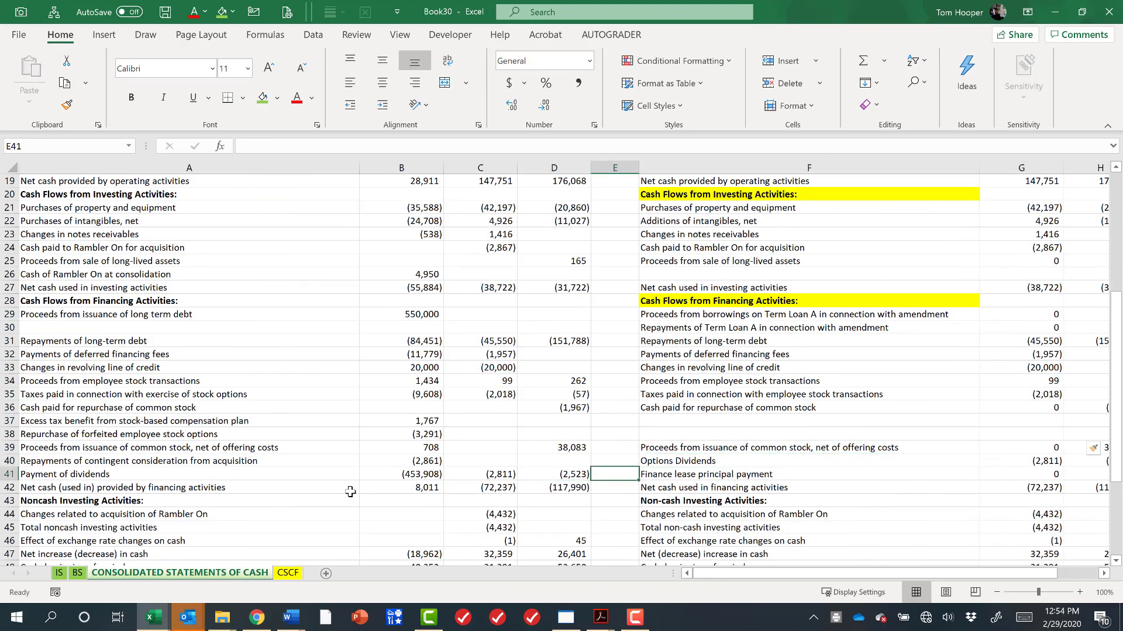
pyautogui.press('Up')
pyautogui.press('Up')
pyautogui.press('Right')
pyautogui.hotkey('shift', 'Right')
pyautogui.hotkey('shift', 'Right')
pyautogui.hotkey('shift', 'Right')
pyautogui.hotkey('shift', 'Down')
pyautogui.hotkey('ctrl', 'shift', '+')
pyautogui.press('Return')
pyautogui.press('Left')
pyautogui.press('Left')
pyautogui.press('Left')
pyautogui.press('Left')
pyautogui.press('Left')
pyautogui.press('Down')
pyautogui.press('Down')
pyautogui.press('Down')
pyautogui.press('Down')
pyautogui.press('Right')
pyautogui.press('Right')
pyautogui.press('Right')
pyautogui.press('Right')
pyautogui.press('Right')
pyautogui.press('Left')
pyautogui.press('Left')
pyautogui.press('Left')
pyautogui.press('Left')
pyautogui.press('Left')
pyautogui.press('Up')
pyautogui.press('Up')
pyautogui.press('Right')
pyautogui.press('Right')
pyautogui.press('Right')
pyautogui.press('Right')
pyautogui.press('Right')
pyautogui.hotkey('shift', 'Right')
pyautogui.hotkey('shift', 'Right')
pyautogui.hotkey('shift', 'Right')
pyautogui.hotkey('ctrl', 'x')
pyautogui.press('Up')
pyautogui.press('Up')
pyautogui.hotkey('ctrl', 'v')
pyautogui.press('Left')
pyautogui.press('Left')
pyautogui.press('Left')
pyautogui.press('Left')
pyautogui.press('Left')
# Resize columns B and F to fit the statement labels.
pyautogui.scroll(6, 350, 492)
pyautogui.moveTo(359, 166); pyautogui.dragTo(298, 164)
pyautogui.moveTo(918, 167); pyautogui.dragTo(837, 167)
pyautogui.scroll(-7, 760, 345)
pyautogui.moveTo(760, 275); pyautogui.dragTo(771, 343)
pyautogui.moveTo(837, 167); pyautogui.dragTo(893, 166)
# Delete a blank row in the newer statement so Options Dividends lines up with Payment of dividends in row 41.
pyautogui.press('Down')
pyautogui.press('Down')
pyautogui.press('Down')
pyautogui.press('Down')
pyautogui.press('Down')
pyautogui.press('Down')
pyautogui.press('Down')
pyautogui.press('Down')
pyautogui.press('Down')
pyautogui.press('Down')
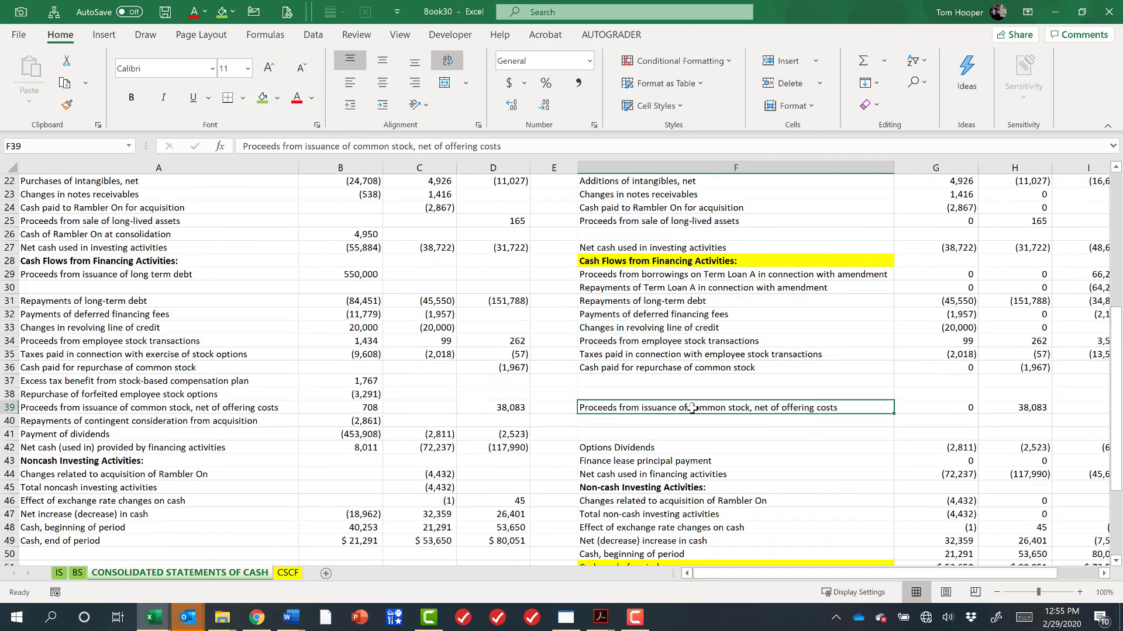
pyautogui.press('Down')
pyautogui.press('Down')
pyautogui.press('Down')
pyautogui.press('Up')
pyautogui.hotkey('shift', 'Right')
pyautogui.hotkey('shift', 'Right')
pyautogui.hotkey('shift', 'Right')
pyautogui.hotkey('ctrl', '-')
pyautogui.press('Return')
# Insert blank cells in the older statement so both net cash from financing lines align in row 43.
pyautogui.press('Down')
pyautogui.press('Left')
pyautogui.press('Left')
pyautogui.press('Left')
pyautogui.press('Left')
pyautogui.press('Left')
pyautogui.hotkey('shift', 'Right')
pyautogui.hotkey('shift', 'Right')
pyautogui.hotkey('shift', 'Right')
pyautogui.hotkey('ctrl', 'shift', '+')
pyautogui.press('Return')
# Enter the check formula =D43-H43 in E43 and copy it up through E29 to compare the financing values.
pyautogui.press('Down')
pyautogui.press('Right')
pyautogui.press('Right')
pyautogui.press('Right')
pyautogui.press('Right')
pyautogui.write('=D43-H43')
pyautogui.press('Return')
pyautogui.press('Up')
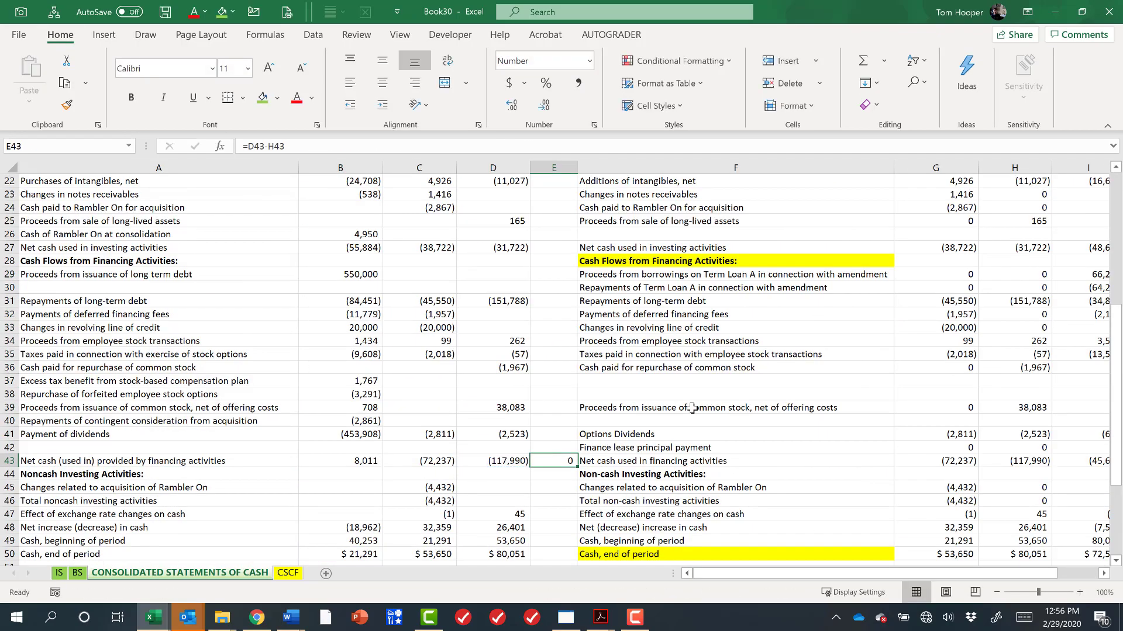
pyautogui.hotkey('ctrl', 'c')
pyautogui.hotkey('shift', 'Up')
pyautogui.hotkey('shift', 'Up')
pyautogui.hotkey('shift', 'Up')
pyautogui.hotkey('shift', 'Up')
pyautogui.hotkey('shift', 'Up')
pyautogui.hotkey('shift', 'Up')
pyautogui.hotkey('shift', 'Up')
pyautogui.hotkey('shift', 'Up')
pyautogui.hotkey('shift', 'Up')
pyautogui.hotkey('shift', 'Up')
pyautogui.hotkey('shift', 'Up')
pyautogui.hotkey('shift', 'Up')
pyautogui.hotkey('shift', 'Up')
pyautogui.hotkey('shift', 'Up')
pyautogui.hotkey('ctrl', 'v')
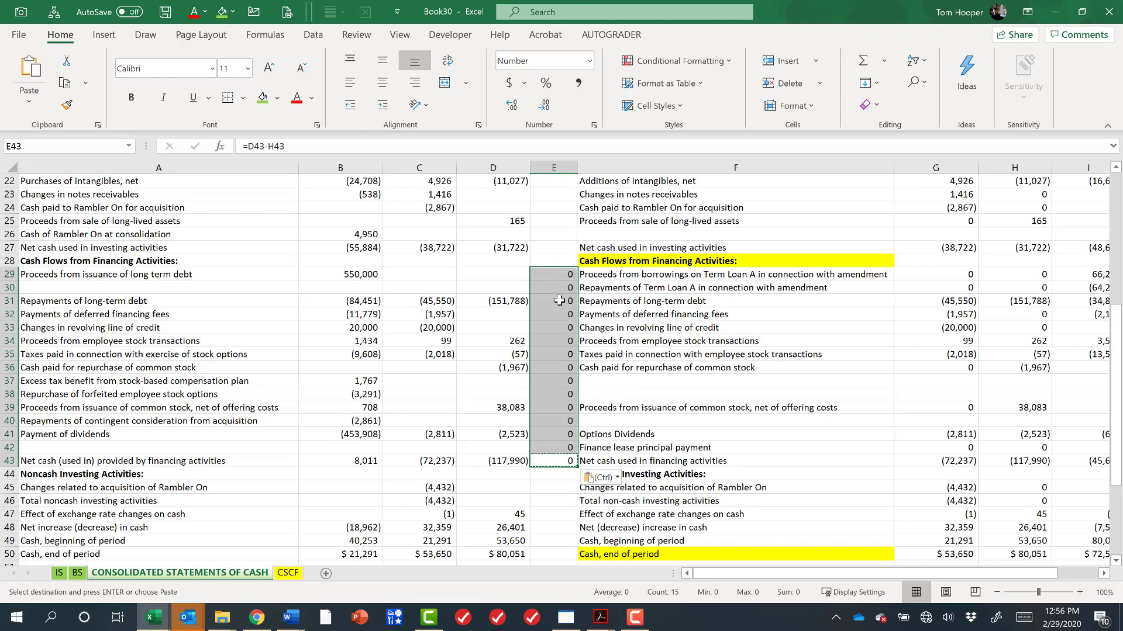
pyautogui.click(559, 274)
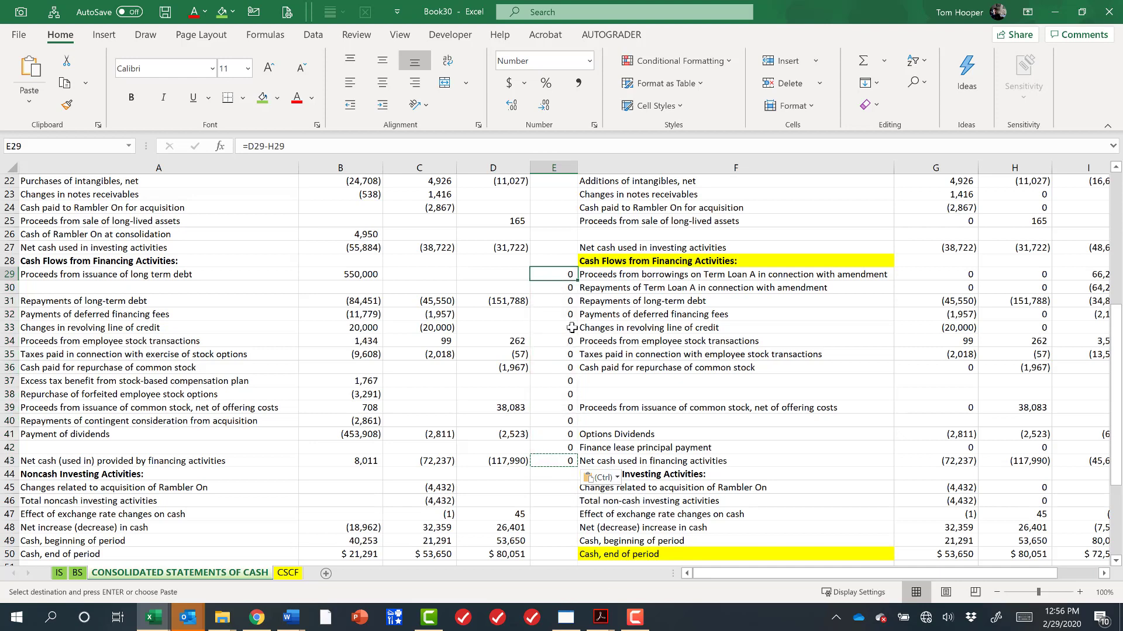
pyautogui.doubleClick(554, 300)
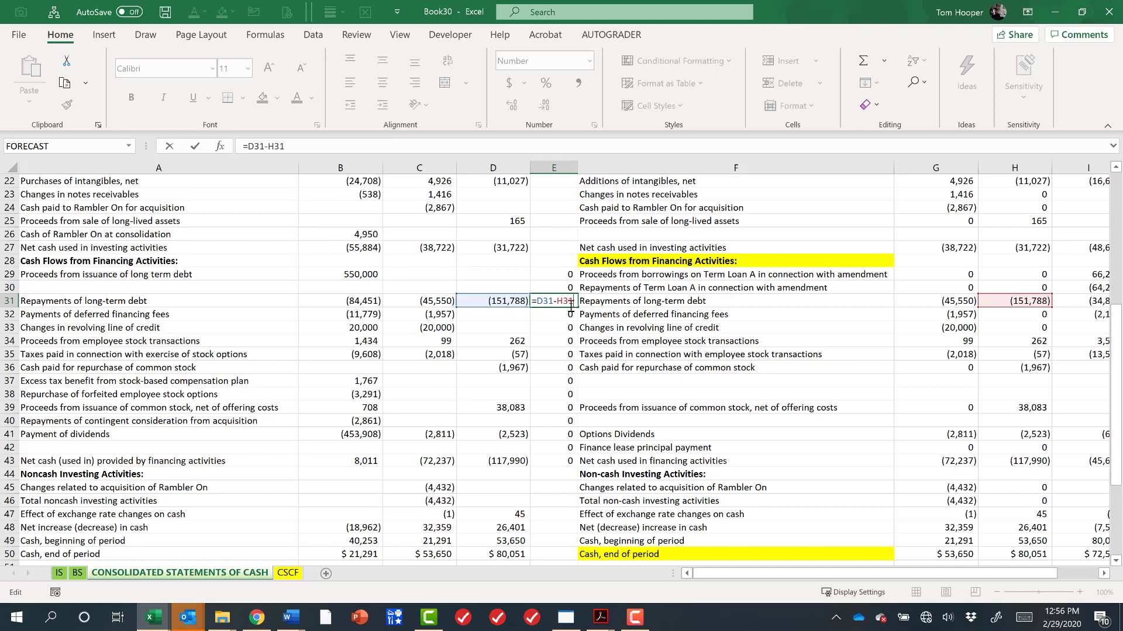
pyautogui.press('Escape')
# Copy the Repayments of Term Loan A and Finance lease principal payment labels into column A rows 30 and 42.
pyautogui.moveTo(562, 275); pyautogui.dragTo(554, 459)
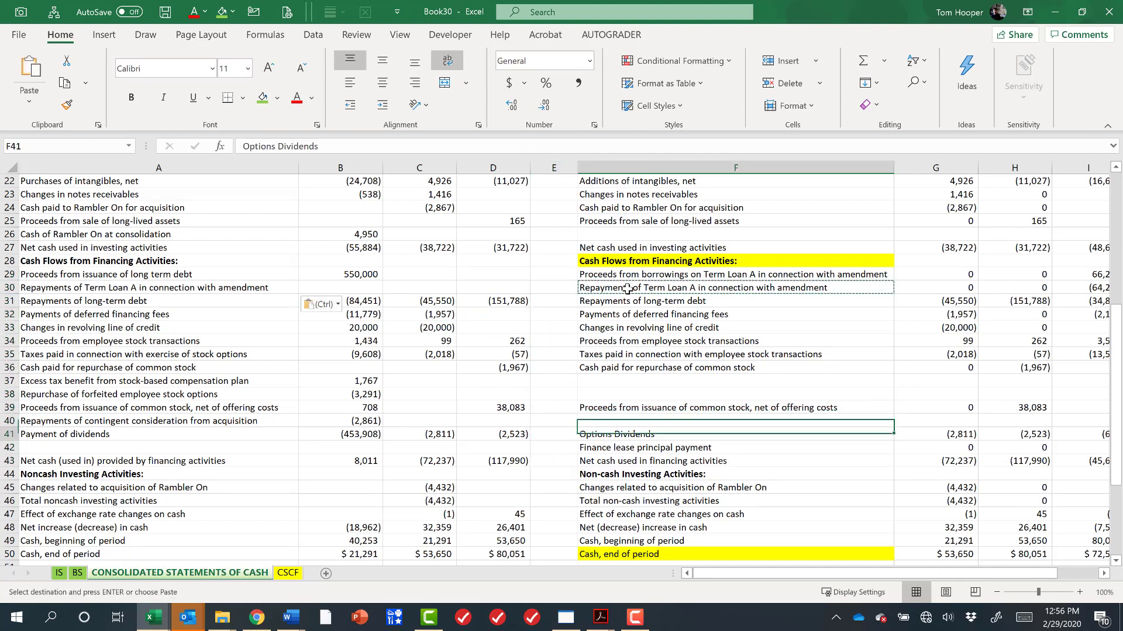
pyautogui.press('Down')
pyautogui.hotkey('ctrl', 'c')
pyautogui.press('Home')
pyautogui.hotkey('ctrl', 'v')
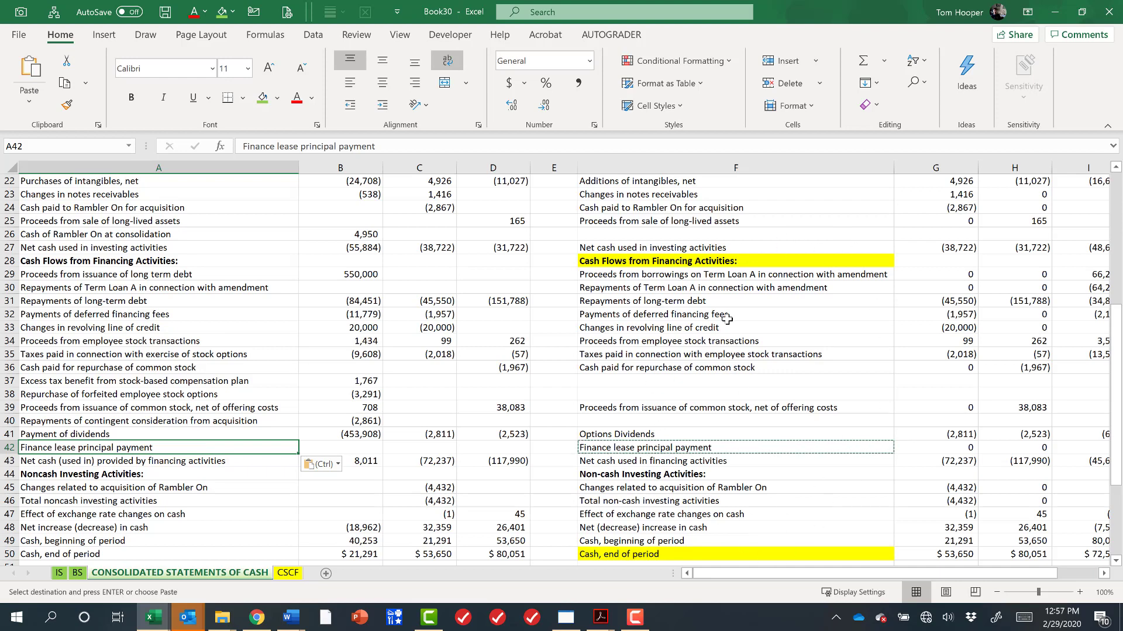
pyautogui.press('Escape')
# Delete the newer statement's label column and the blank spacer column.
pyautogui.click(673, 485)
pyautogui.scroll(7, 673, 485)
pyautogui.click(709, 269)
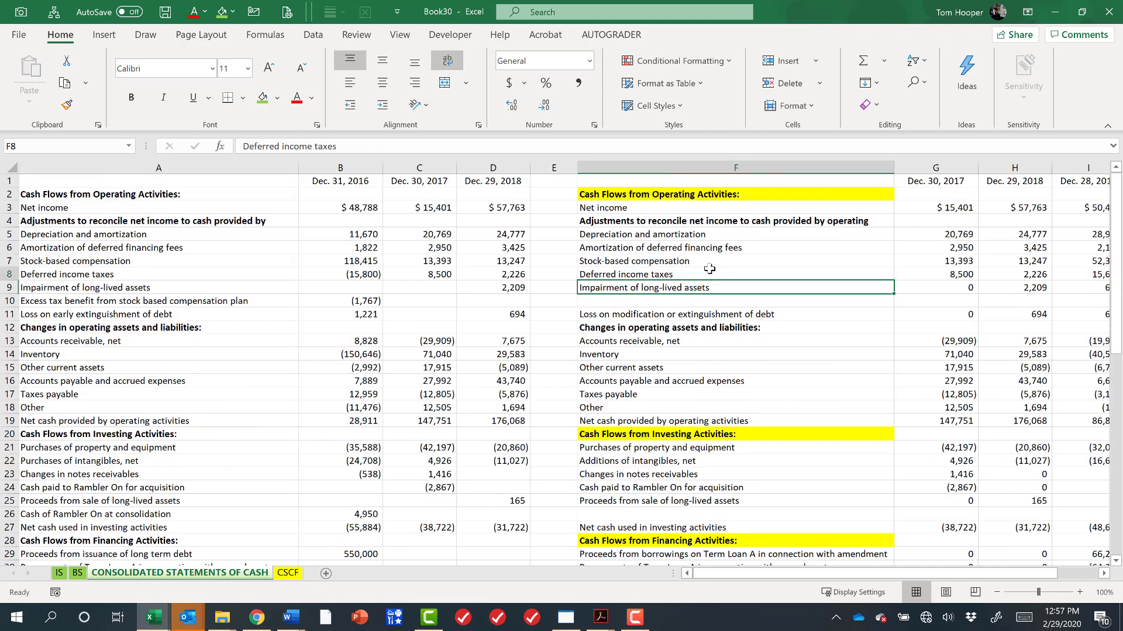
pyautogui.hotkey('ctrl', 'space')
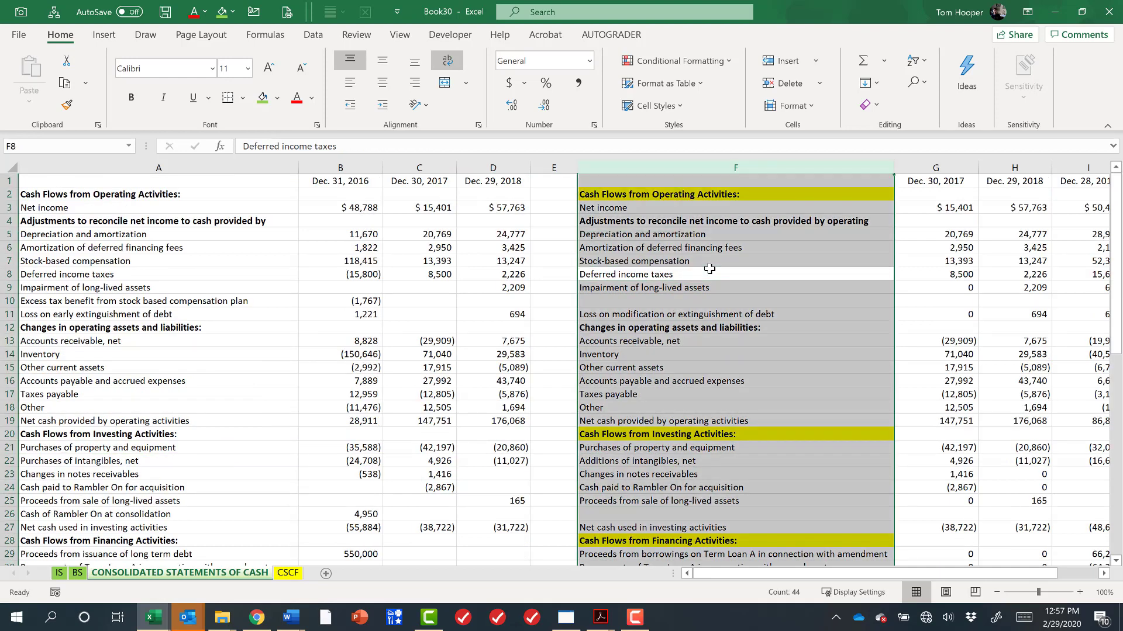
pyautogui.hotkey('ctrl', '-')
pyautogui.press('Left')
pyautogui.hotkey('ctrl', 'space')
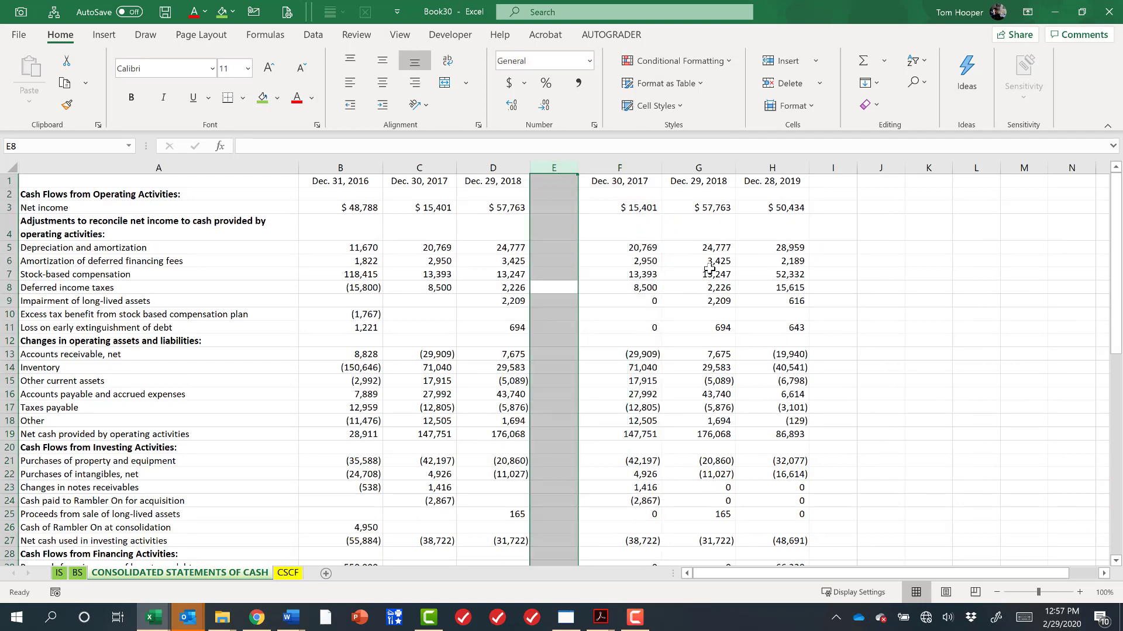
pyautogui.hotkey('ctrl', '-')
pyautogui.press('Right')
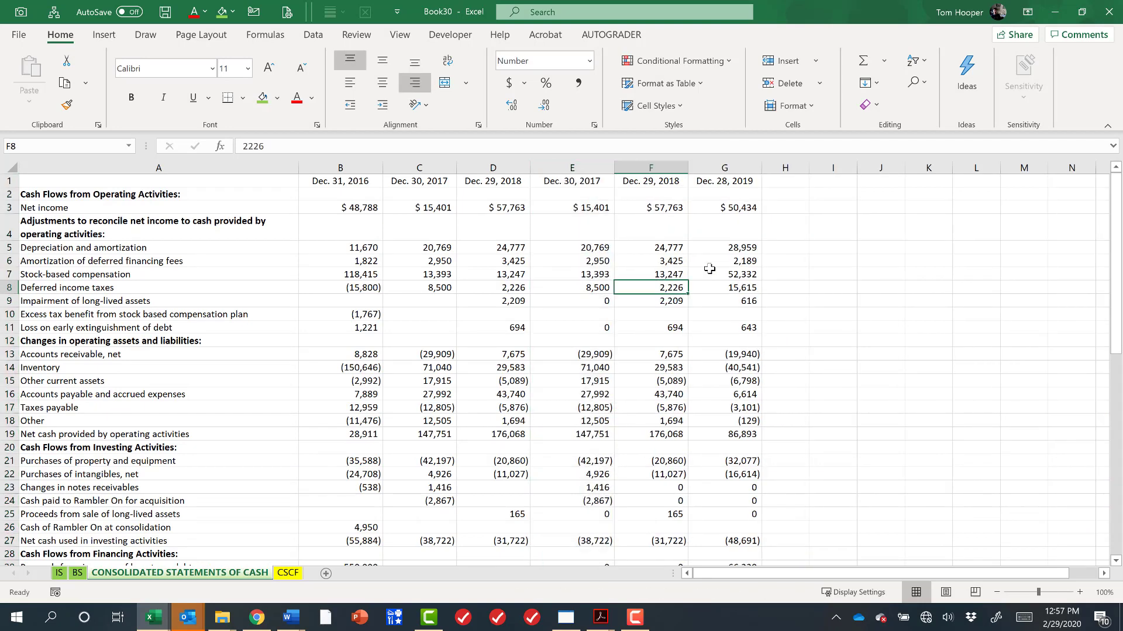
# Fill the check formula =C3-E3 across columns H and I to verify the duplicate years, then clear the checks.
pyautogui.press('Left')
pyautogui.press('Left')
pyautogui.hotkey('shift', 'Left')
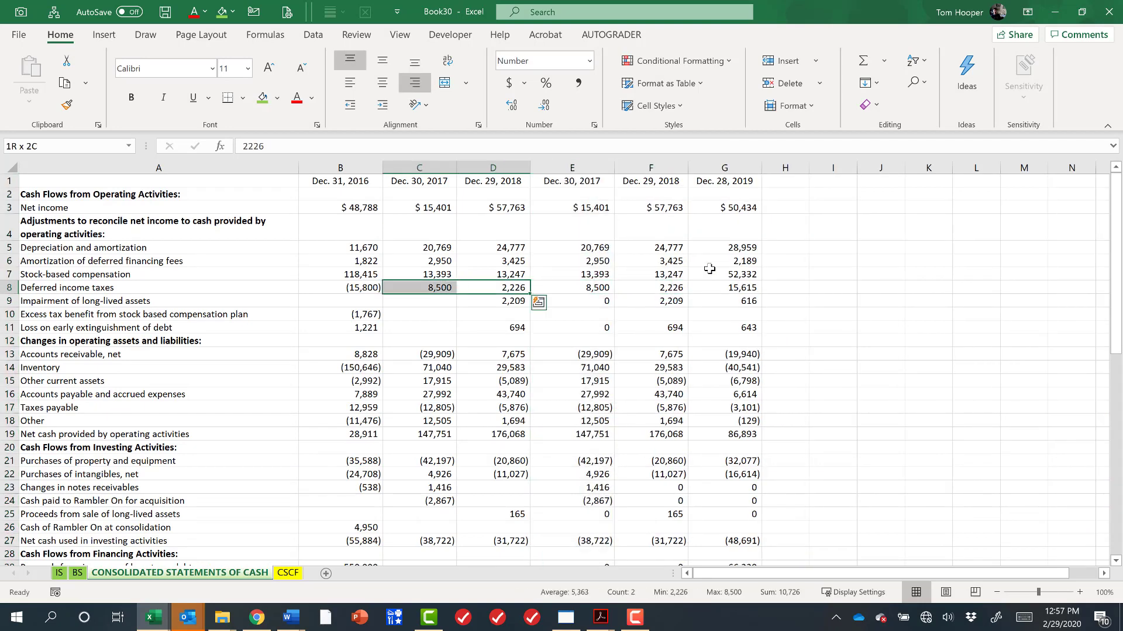
pyautogui.hotkey('ctrl', 'space')
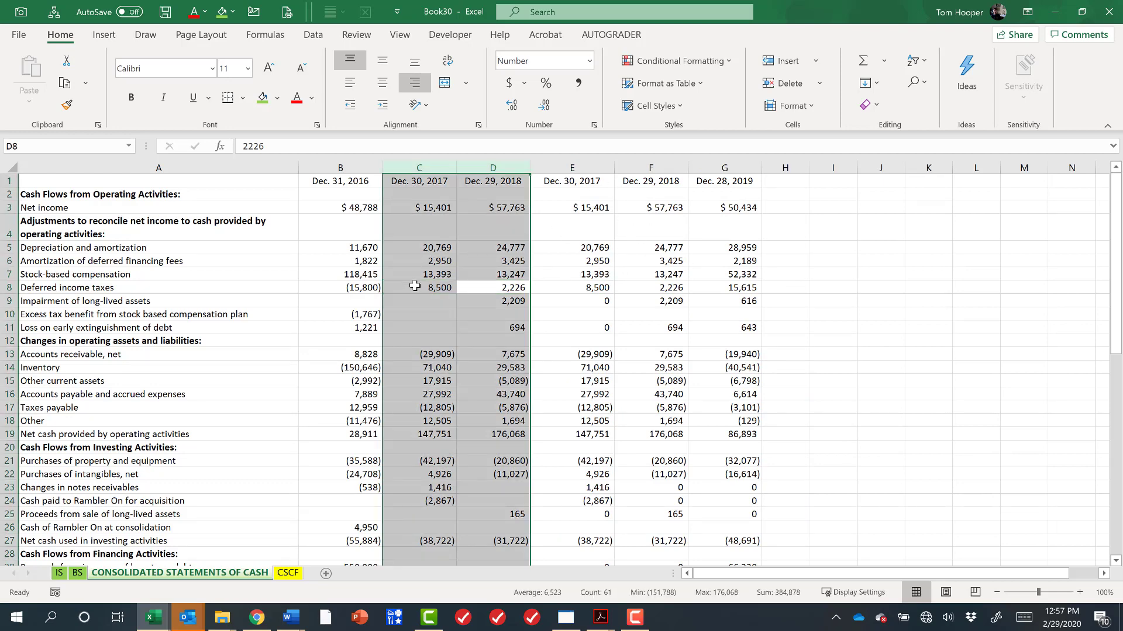
pyautogui.click(786, 207)
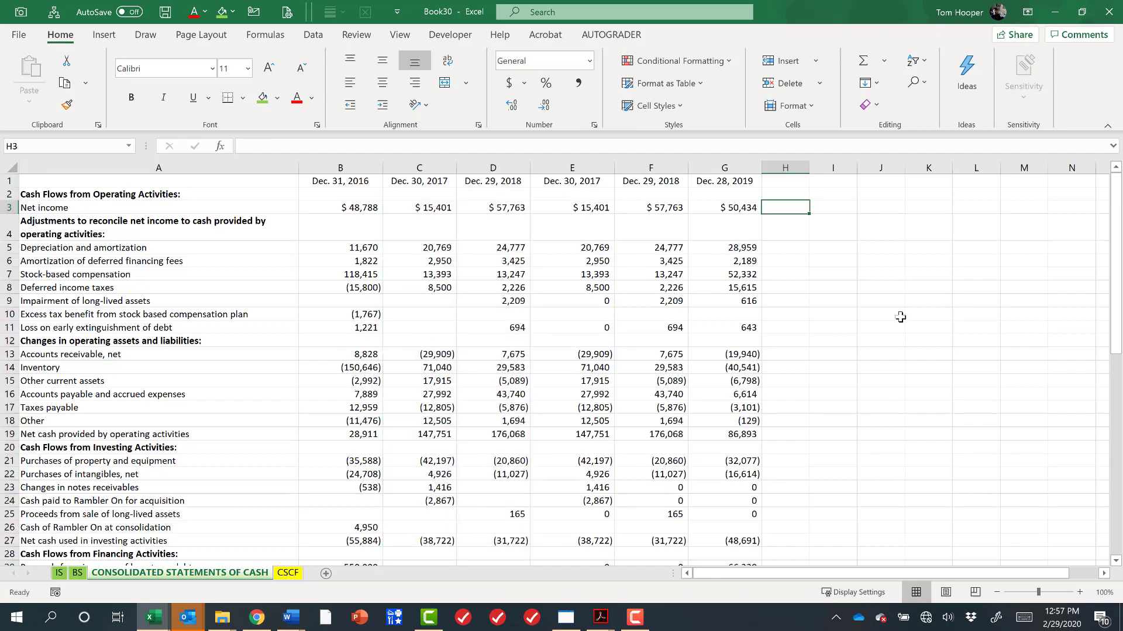
pyautogui.write('=')
pyautogui.press('Left')
pyautogui.press('Left')
pyautogui.press('Left')
pyautogui.press('Left')
pyautogui.press('Left')
pyautogui.write('-')
pyautogui.press('Left')
pyautogui.press('Left')
pyautogui.press('Left')
pyautogui.hotkey('ctrl', 'Return')
pyautogui.hotkey('ctrl', 'c')
pyautogui.hotkey('shift', 'Right')
pyautogui.hotkey('shift', 'pagedown')
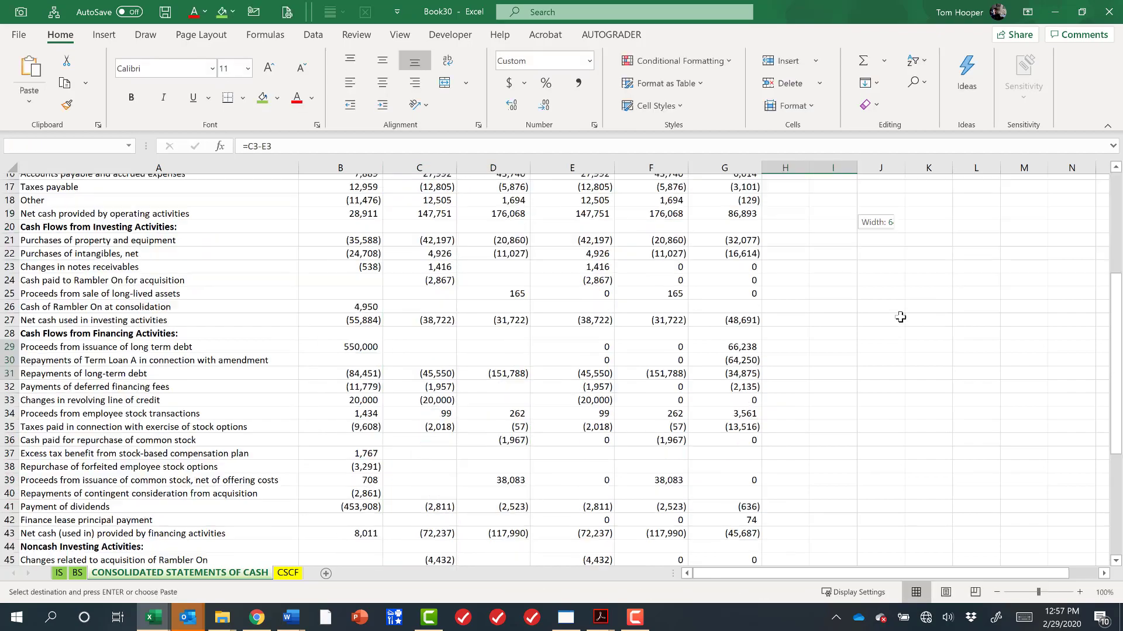
pyautogui.keyDown('shift'); pyautogui.click(844, 462); pyautogui.keyUp('shift')
pyautogui.hotkey('ctrl', 'v')
pyautogui.scroll(10, 909, 411)
pyautogui.scroll(-6, 909, 410)
pyautogui.scroll(7, 909, 410)
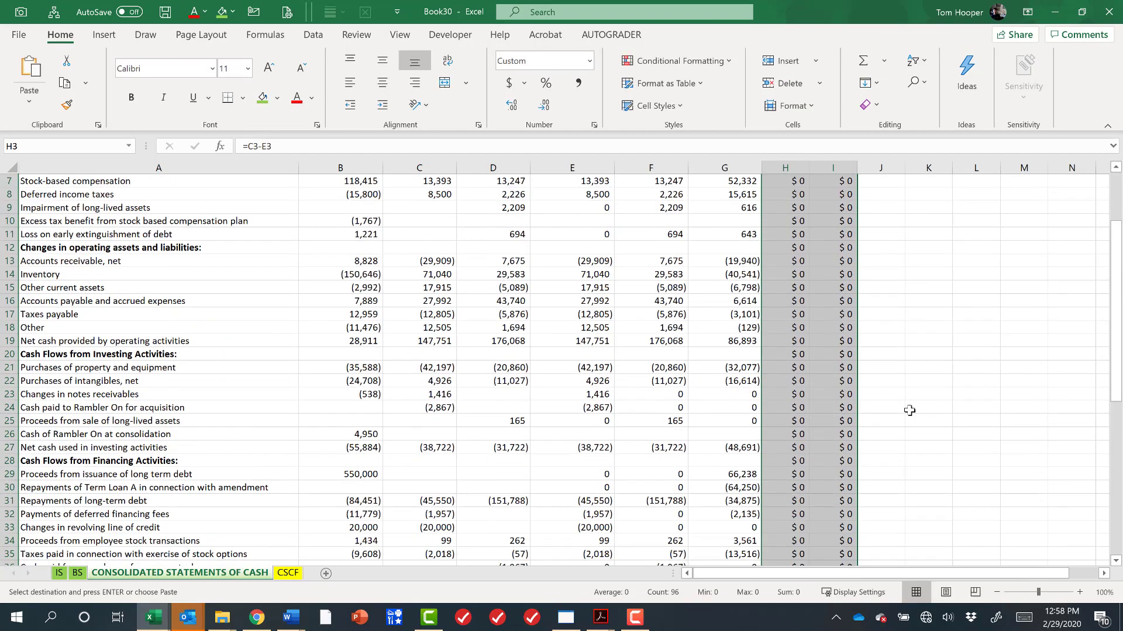
pyautogui.press('Delete')
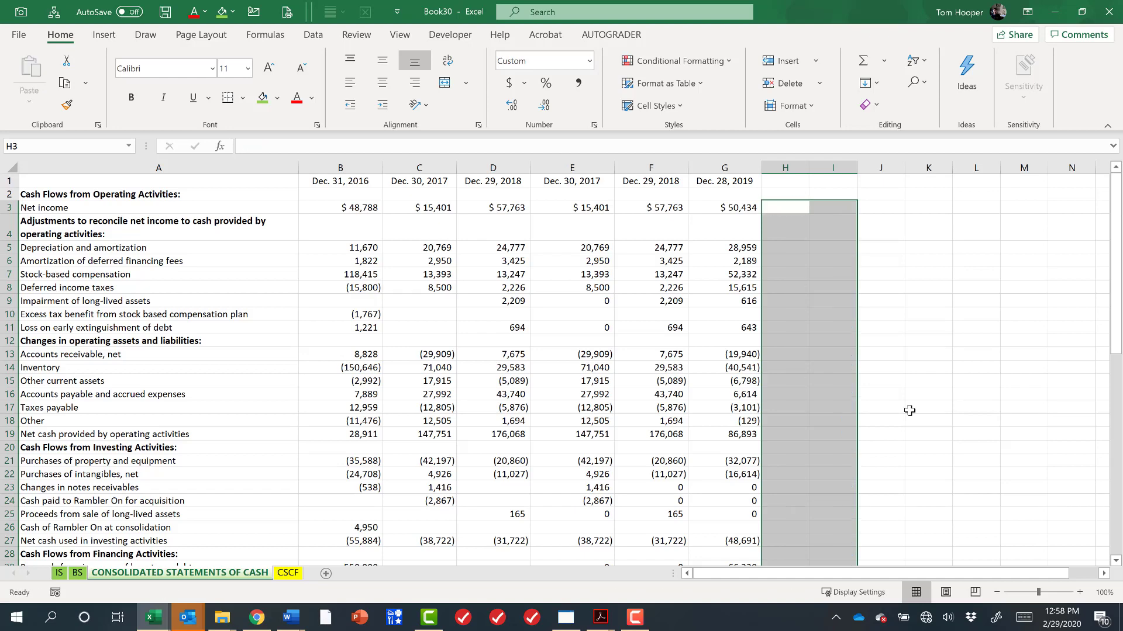
# Delete the duplicate Dec. 30, 2017 and Dec. 29, 2018 columns so each year appears once.
pyautogui.click(424, 209)
pyautogui.click(587, 207)
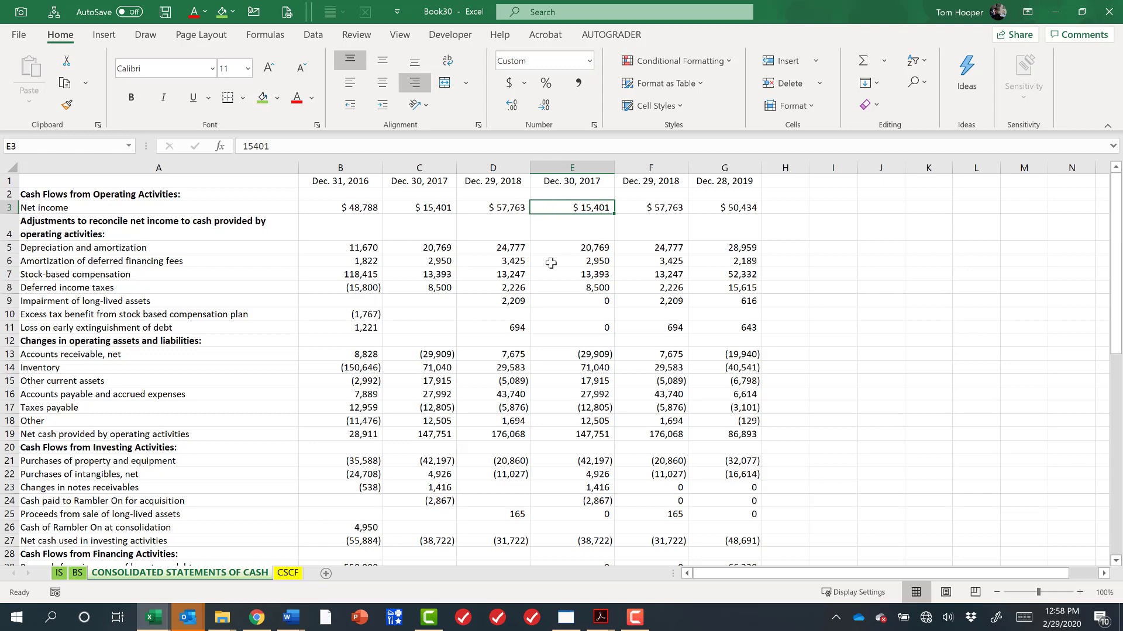
pyautogui.moveTo(495, 165); pyautogui.dragTo(434, 164)
# Delete the old CSCF sheet and rename the combined cash flow sheet to CSCF.
pyautogui.doubleClick(288, 573)
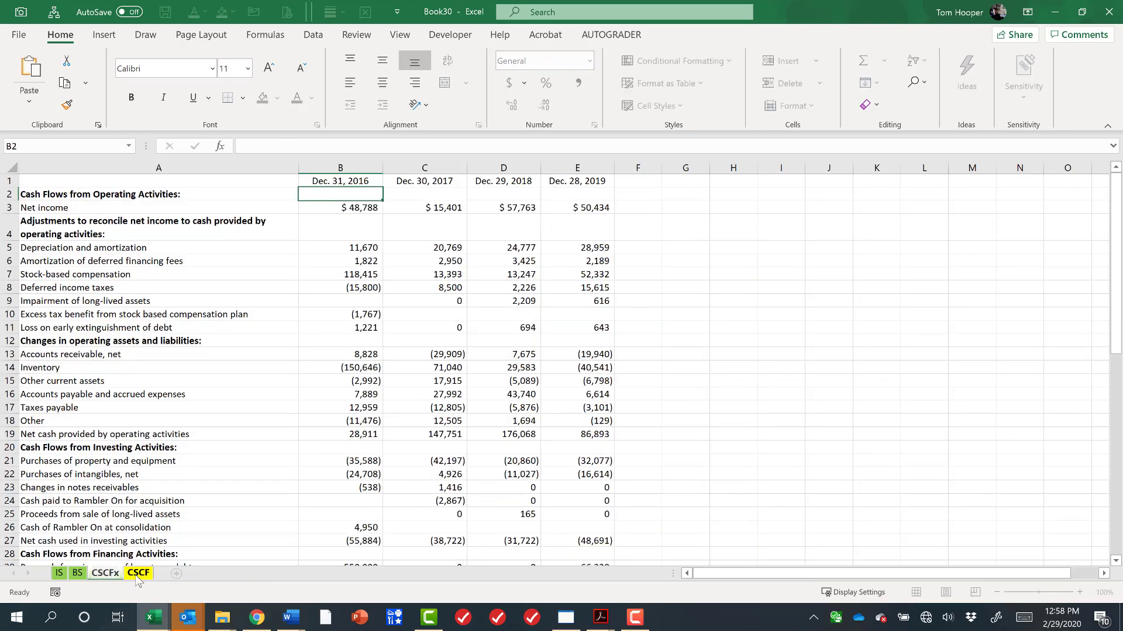
pyautogui.rightClick(140, 574)
pyautogui.click(177, 397)
pyautogui.click(542, 349)
pyautogui.doubleClick(114, 574)
pyautogui.click(120, 572)
pyautogui.press('BackSpace')
pyautogui.click(146, 421)
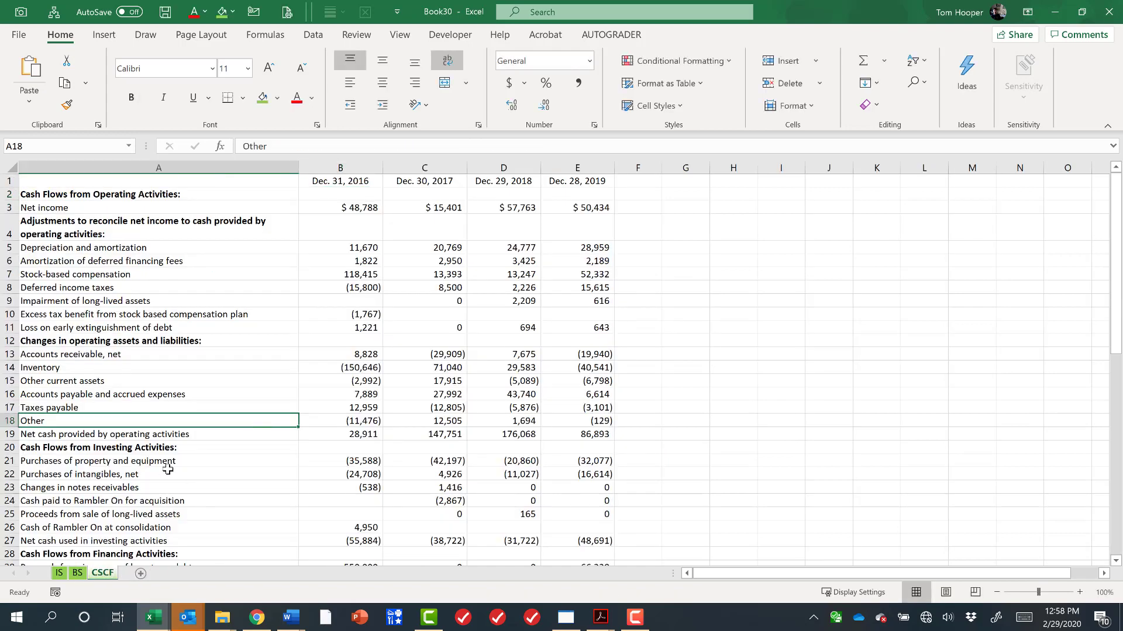
# Review the finished balance sheet and income statement sheets.
pyautogui.click(77, 574)
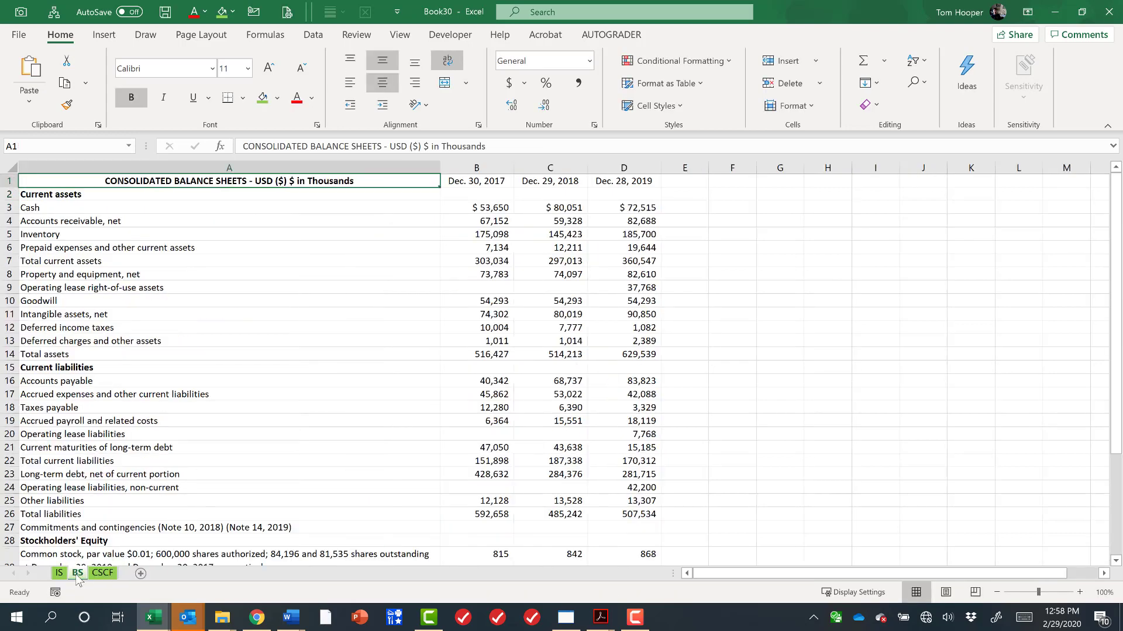
pyautogui.click(60, 573)
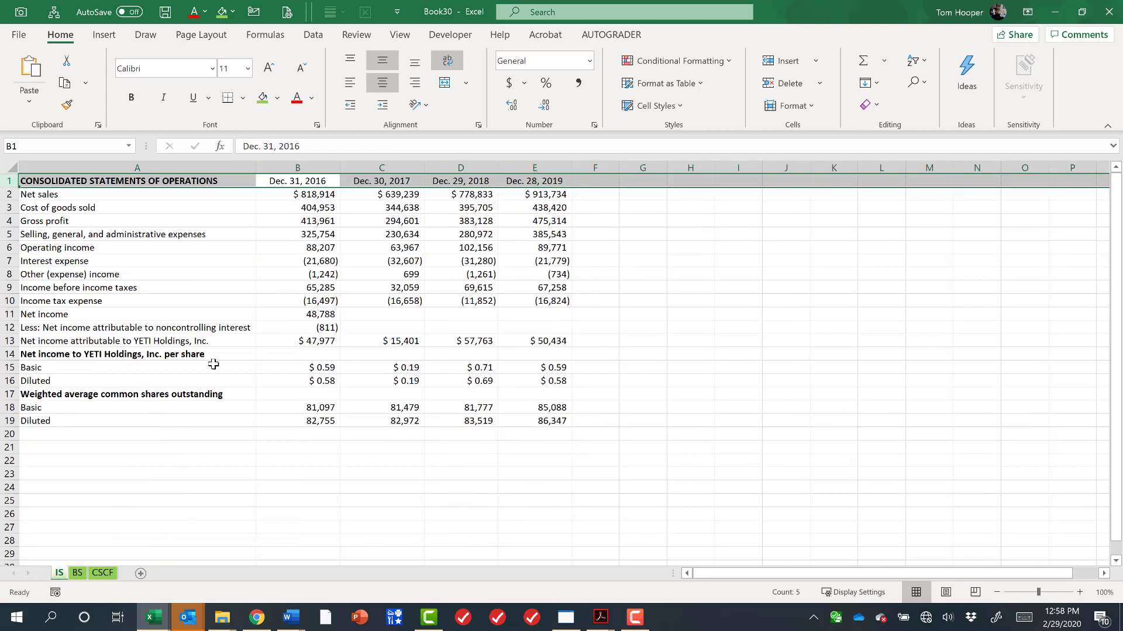
pyautogui.hotkey('ctrl', 'Home')
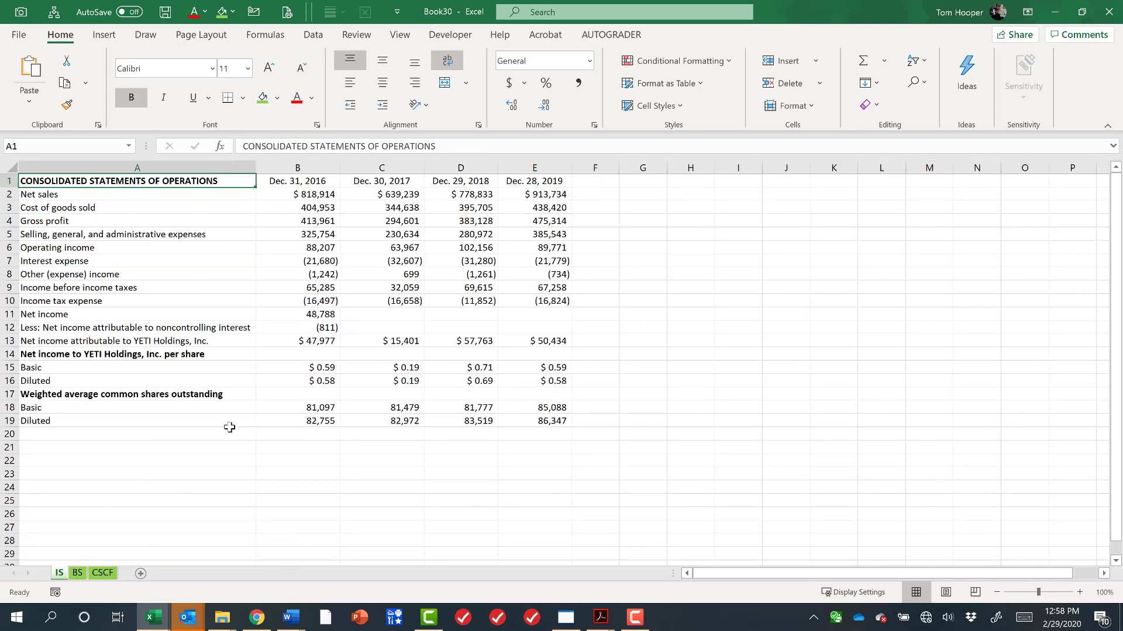